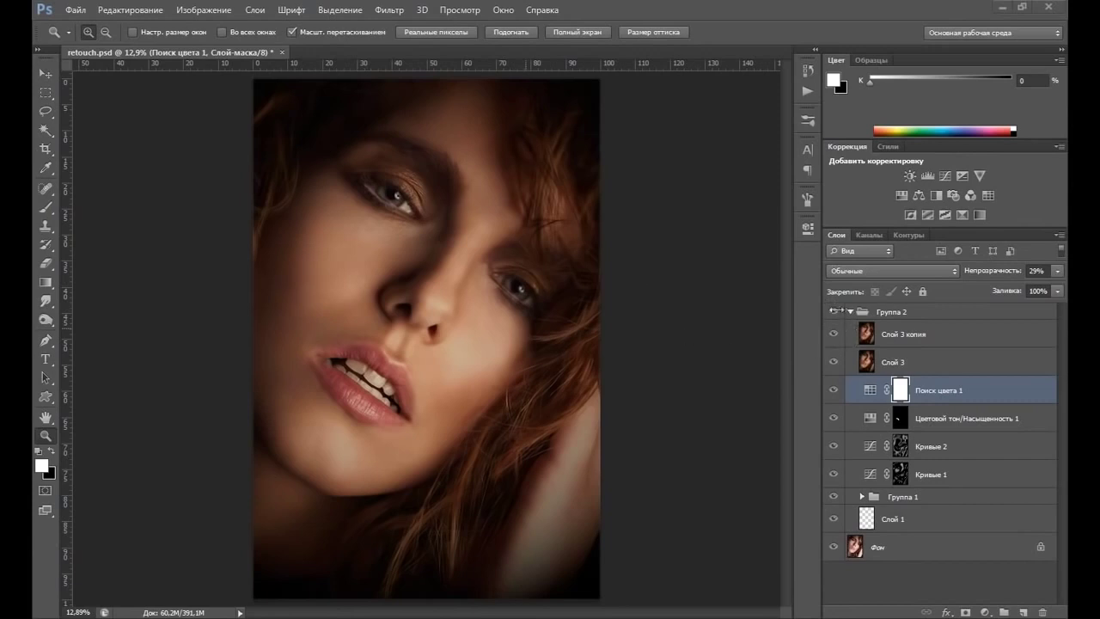
Step: Collapse the retouching group and toggle its visibility to compare with the original
{"action": "left_click", "coordinate": [849, 311]}
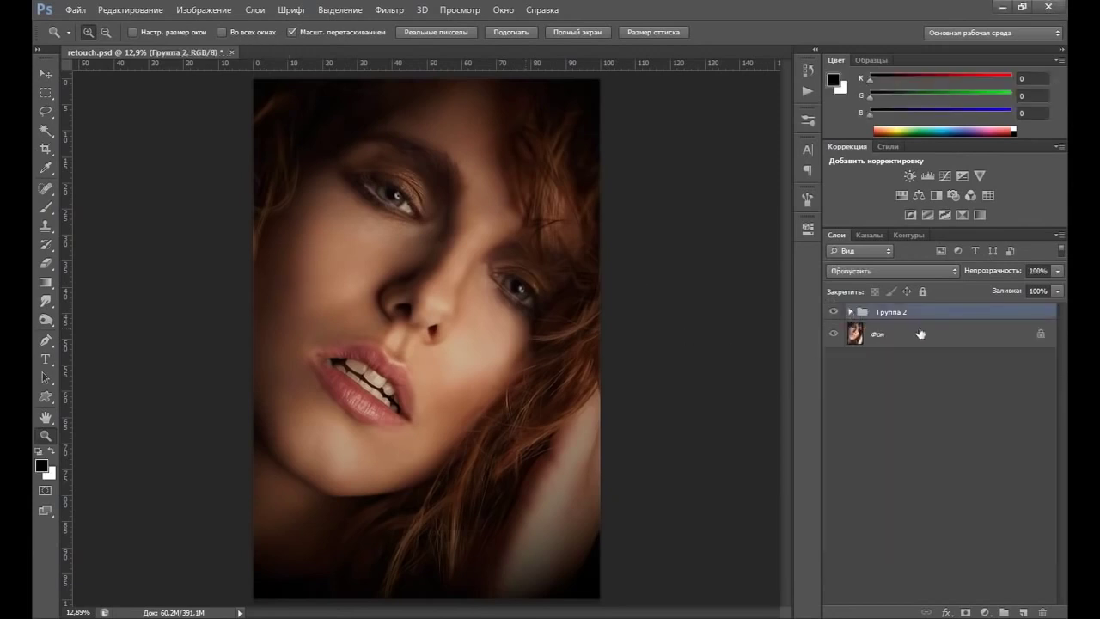
{"action": "left_click", "coordinate": [835, 312]}
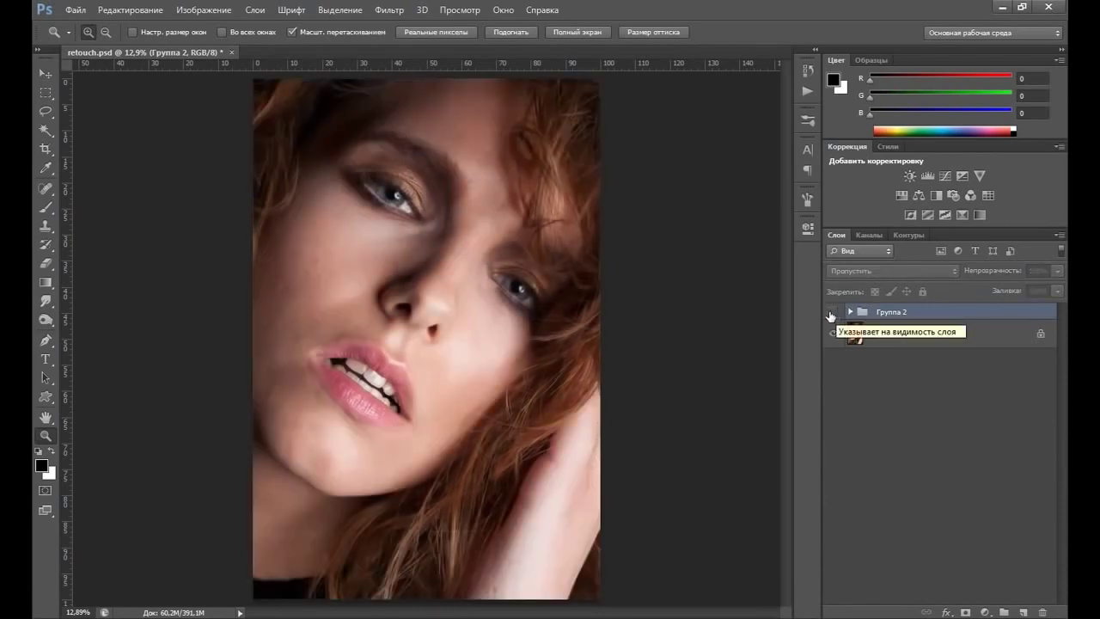
{"action": "left_click", "coordinate": [833, 312]}
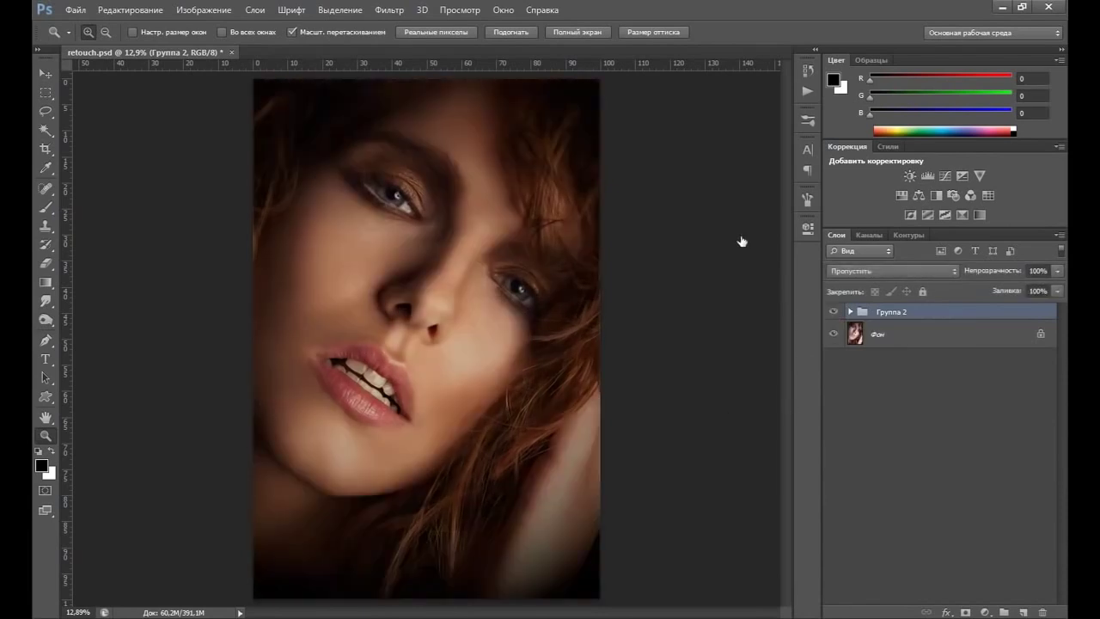
{"action": "left_click", "coordinate": [850, 312]}
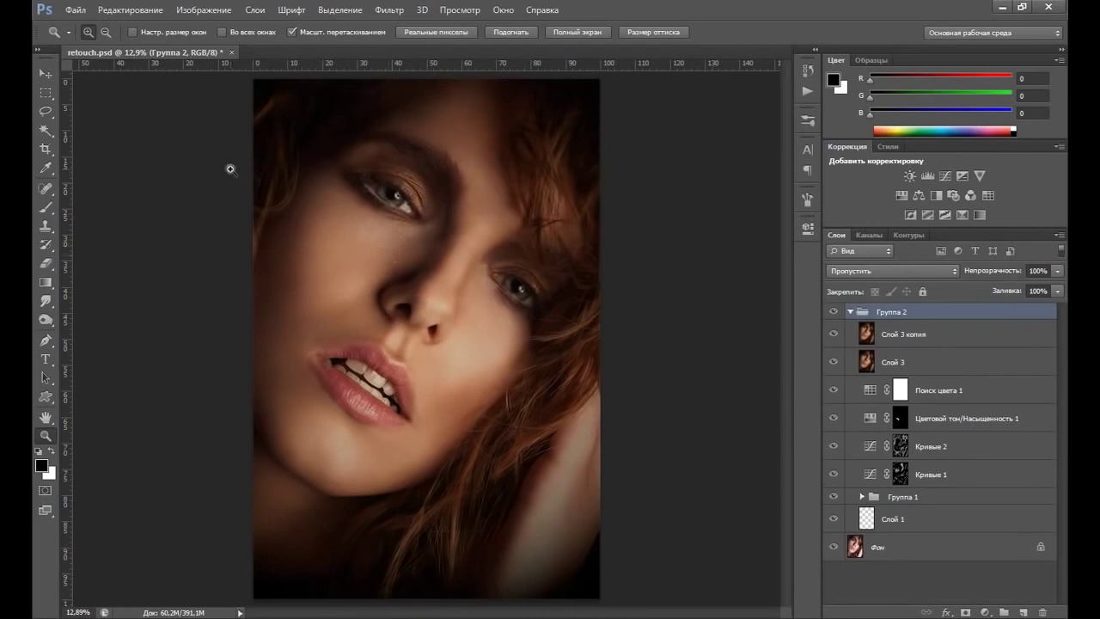
Step: Open the raw file st-mathieuG-IMG_0801-1.CR2 in Camera Raw
{"action": "left_click", "coordinate": [73, 11]}
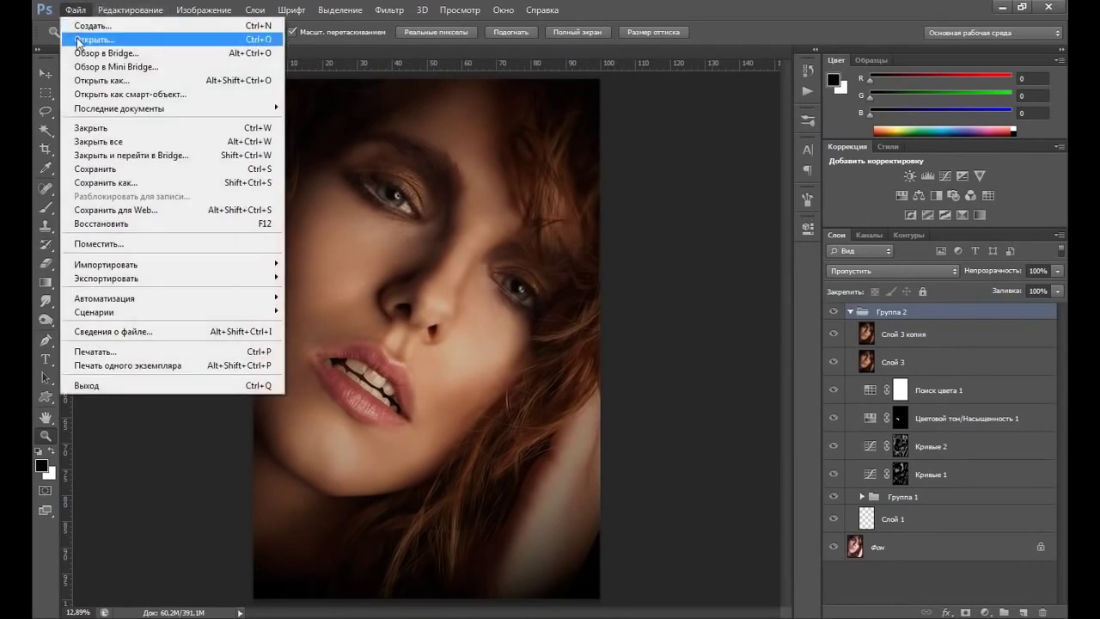
{"action": "left_click", "coordinate": [79, 40]}
{"action": "left_click", "coordinate": [619, 107]}
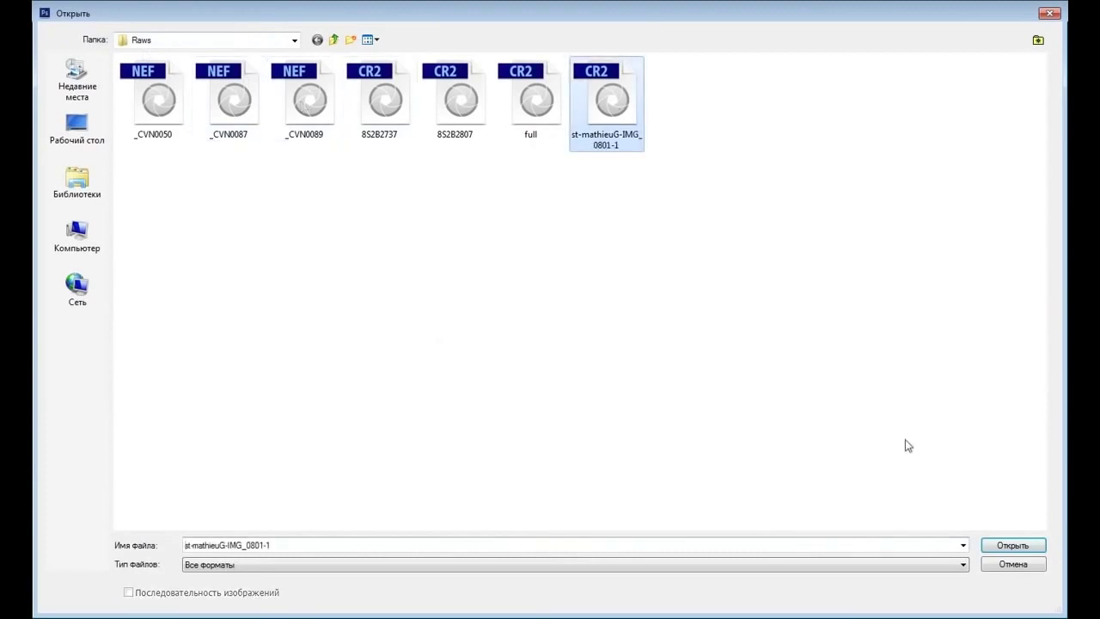
{"action": "left_click", "coordinate": [997, 545]}
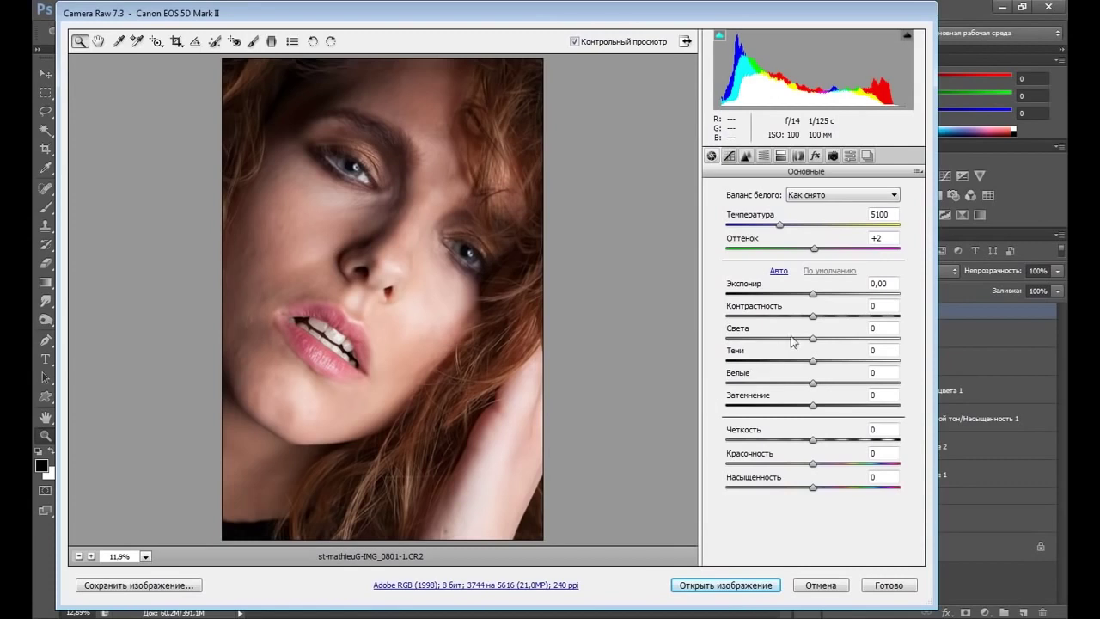
Step: Raise Exposure to +0,10, Shadows to +10 and Blacks to +16, then open the image
{"action": "left_click_drag", "start_coordinate": [815, 296], "coordinate": [817, 297]}
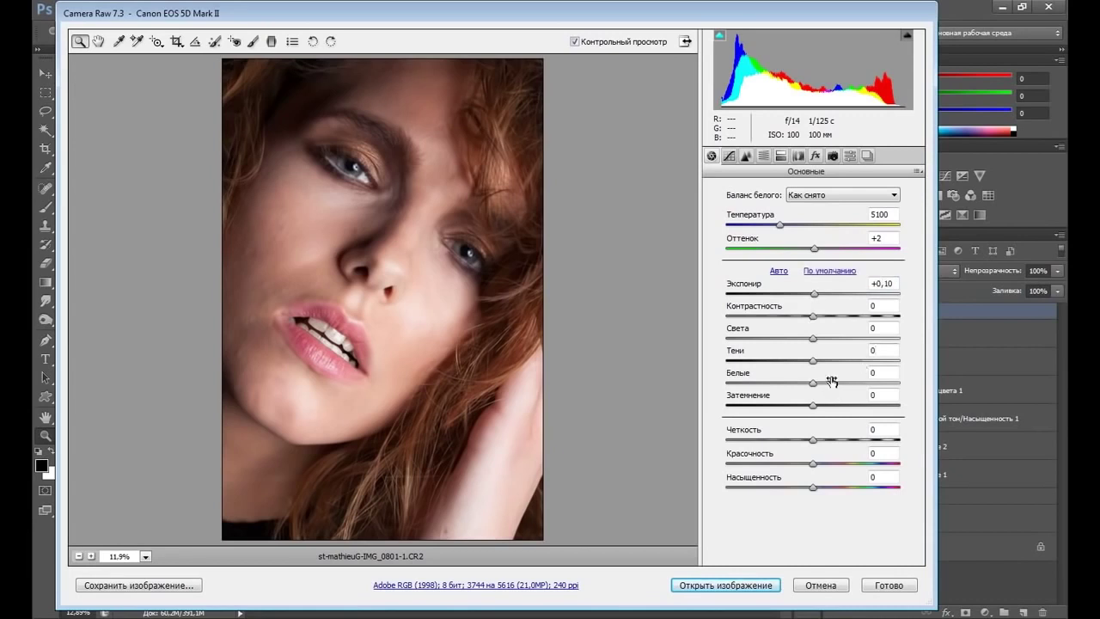
{"action": "left_click_drag", "start_coordinate": [813, 361], "coordinate": [819, 361]}
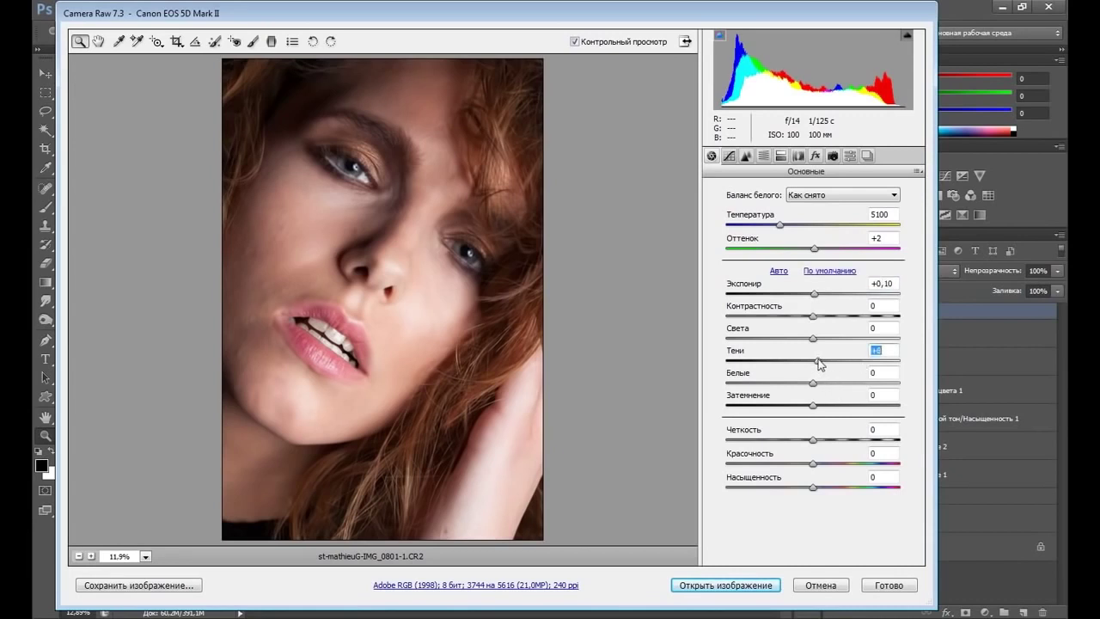
{"action": "left_click_drag", "start_coordinate": [822, 364], "coordinate": [824, 361]}
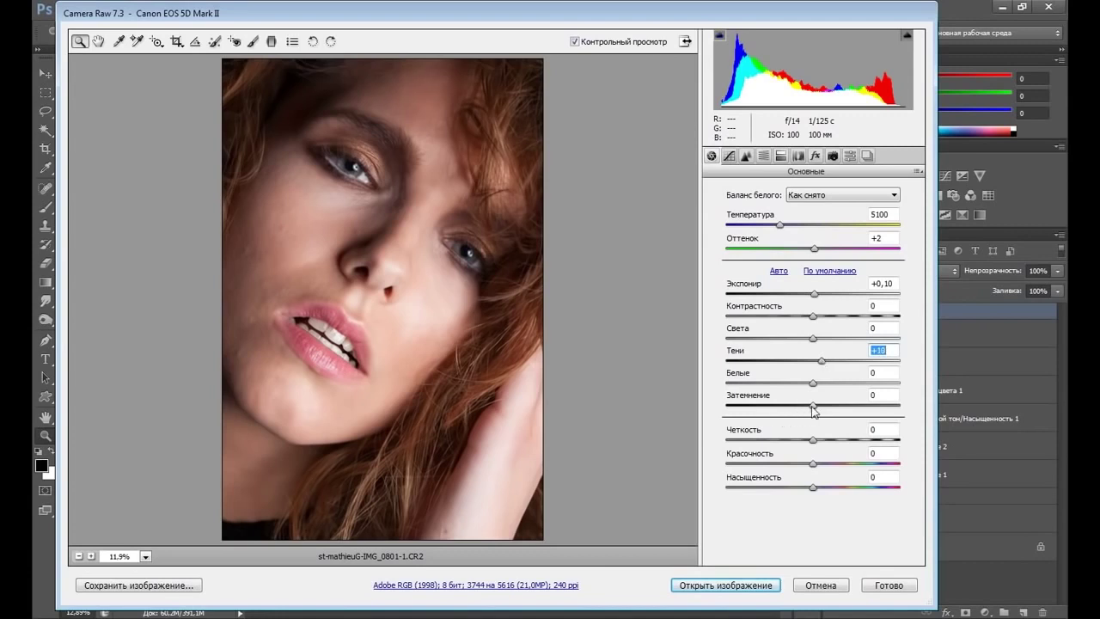
{"action": "left_click_drag", "start_coordinate": [811, 405], "coordinate": [827, 413]}
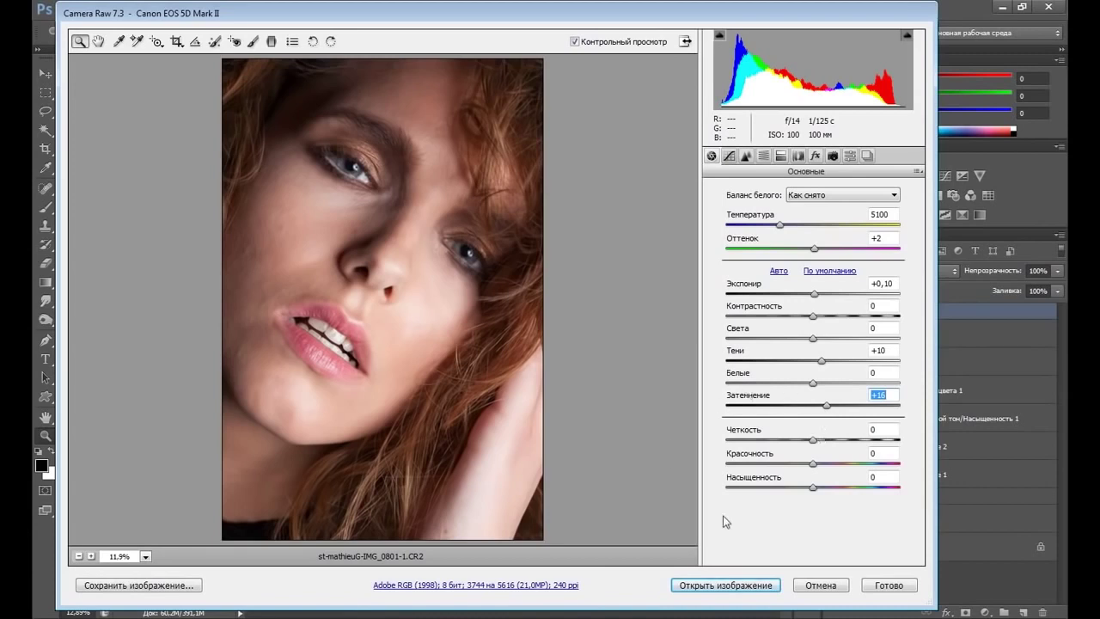
{"action": "left_click", "coordinate": [732, 591]}
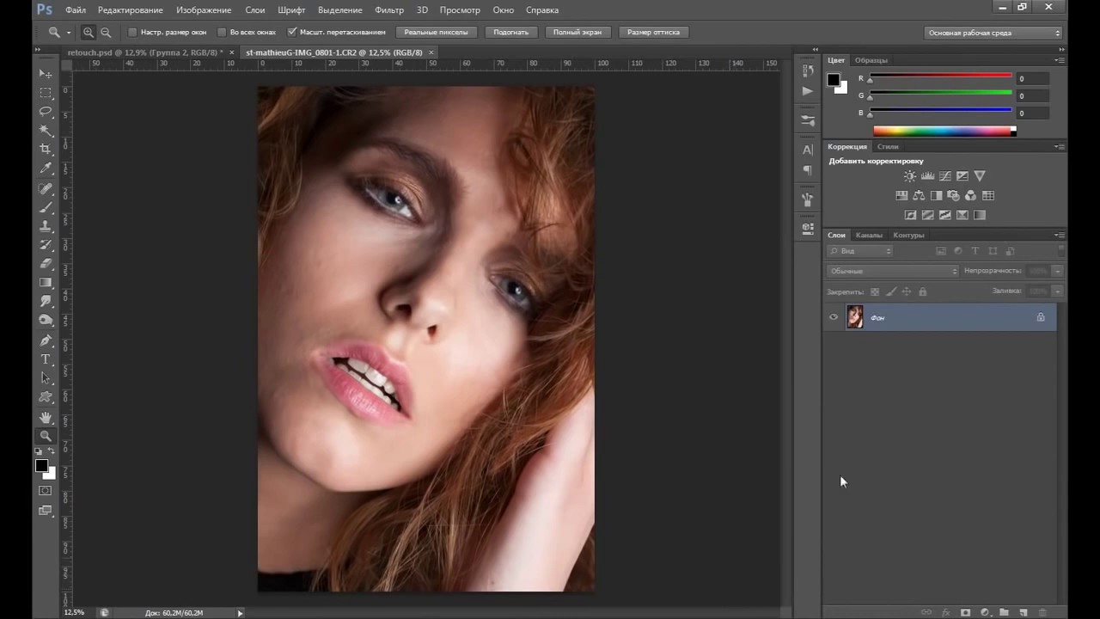
Step: Zoom in on the face and add an empty layer, Слой 1, above Фон
{"action": "left_click", "coordinate": [507, 241]}
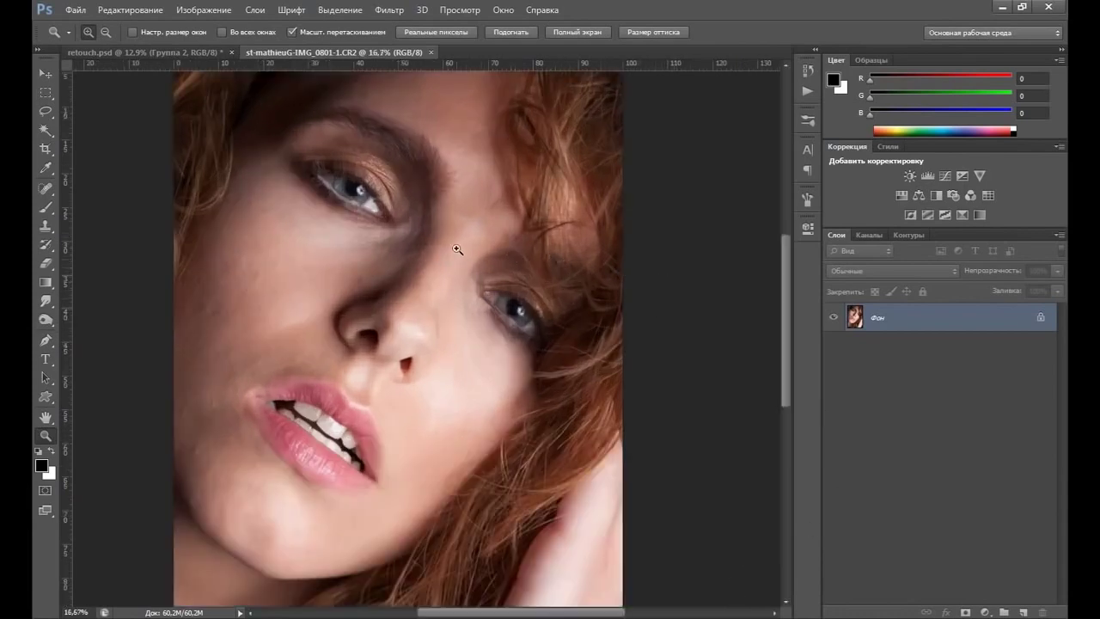
{"action": "scroll", "coordinate": [604, 346], "scroll_direction": "up", "scroll_amount": 1}
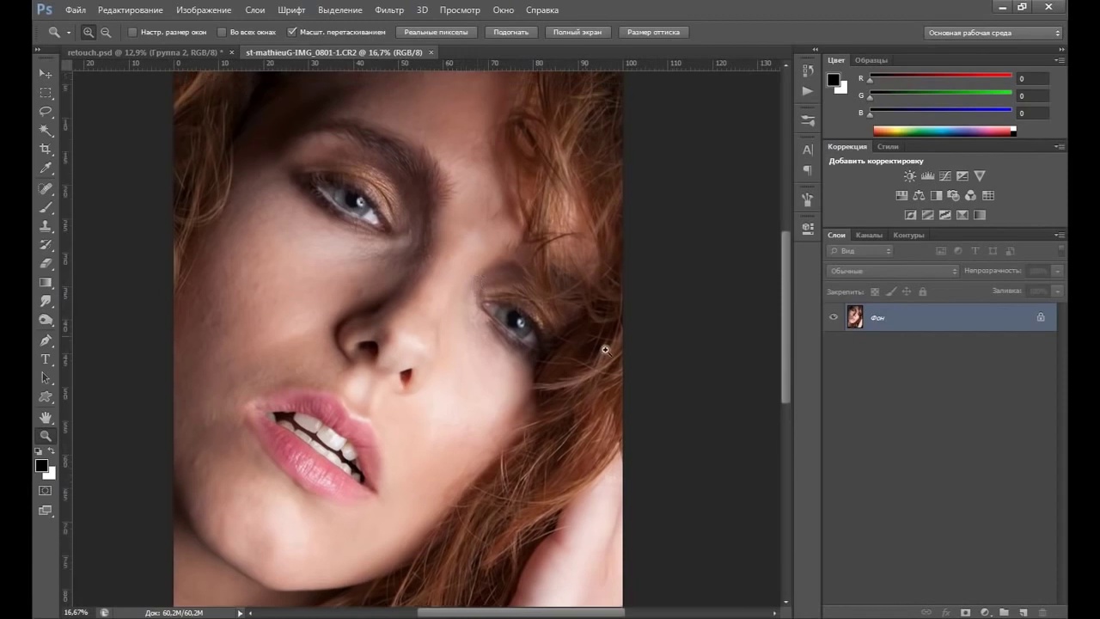
{"action": "left_click", "coordinate": [1022, 612]}
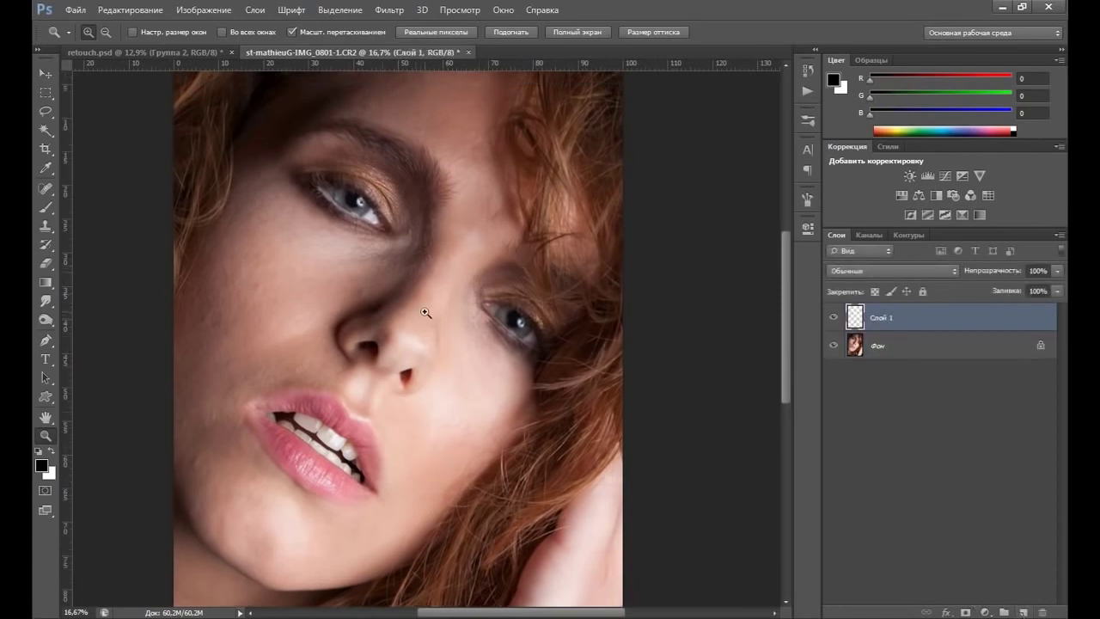
Step: Zoom to 25% around the eyes and select the Spot Healing Brush
{"action": "scroll", "coordinate": [445, 312], "scroll_direction": "up", "scroll_amount": 2}
{"action": "scroll", "coordinate": [474, 299], "scroll_direction": "up", "scroll_amount": 3}
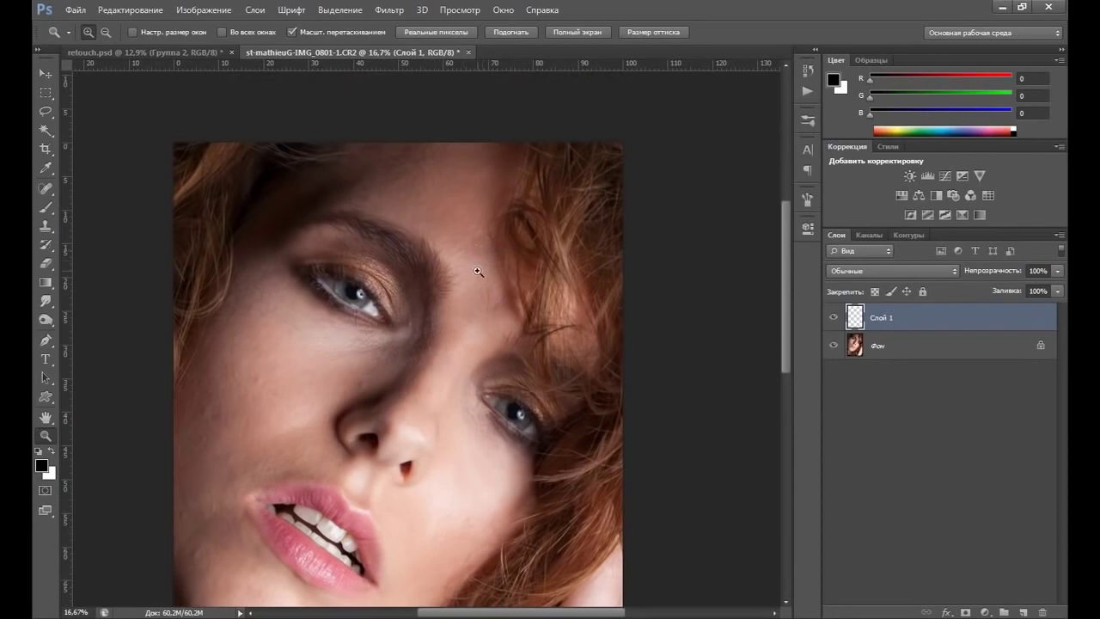
{"action": "left_click", "coordinate": [483, 258]}
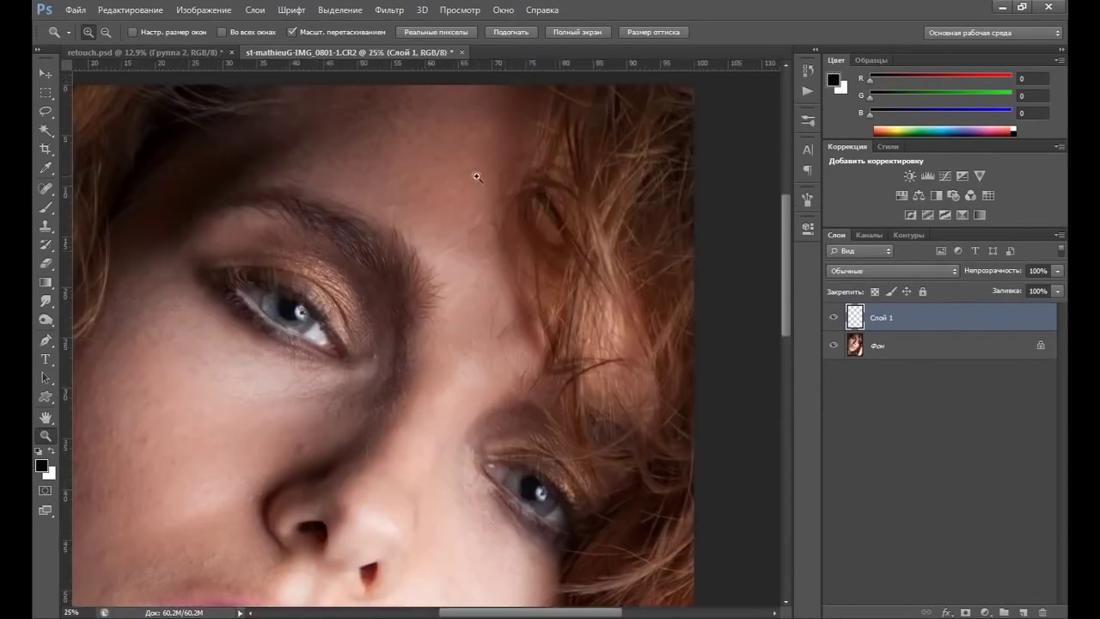
{"action": "scroll", "coordinate": [488, 308], "scroll_direction": "down", "scroll_amount": 3}
{"action": "scroll", "coordinate": [490, 311], "scroll_direction": "down", "scroll_amount": 3}
{"action": "scroll", "coordinate": [494, 316], "scroll_direction": "down", "scroll_amount": 3}
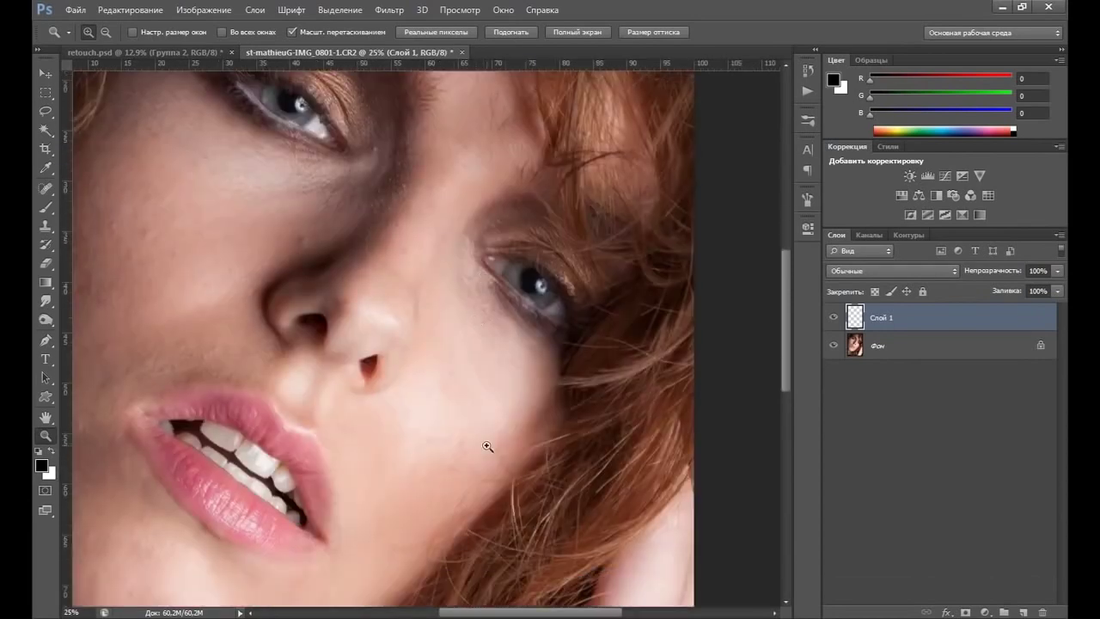
{"action": "scroll", "coordinate": [484, 363], "scroll_direction": "down", "scroll_amount": 2}
{"action": "scroll", "coordinate": [483, 365], "scroll_direction": "down", "scroll_amount": 2}
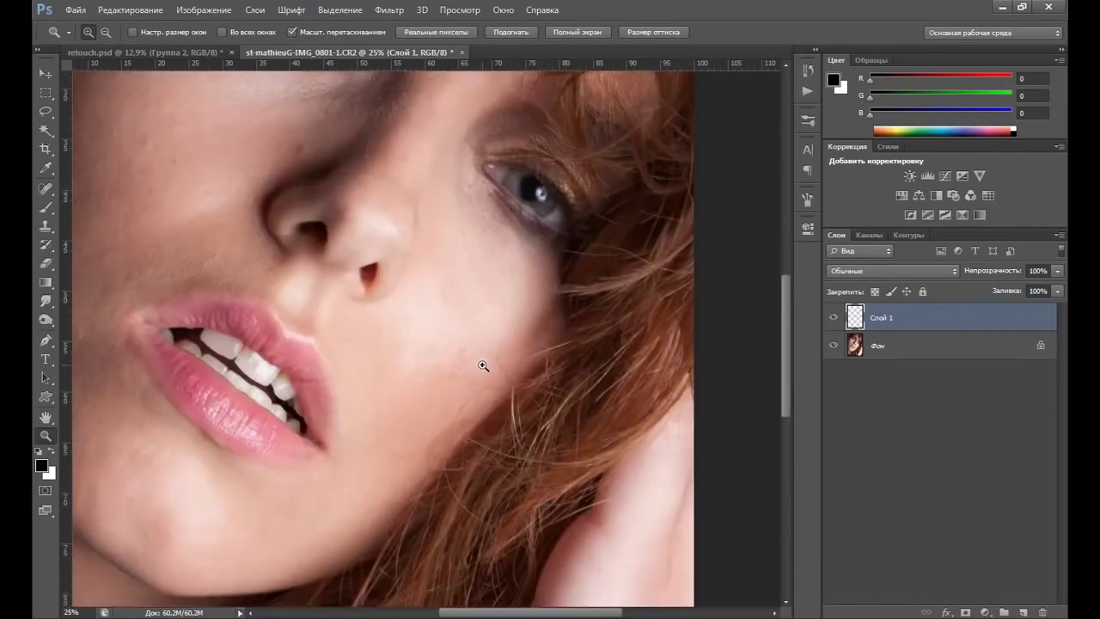
{"action": "left_click", "coordinate": [43, 193]}
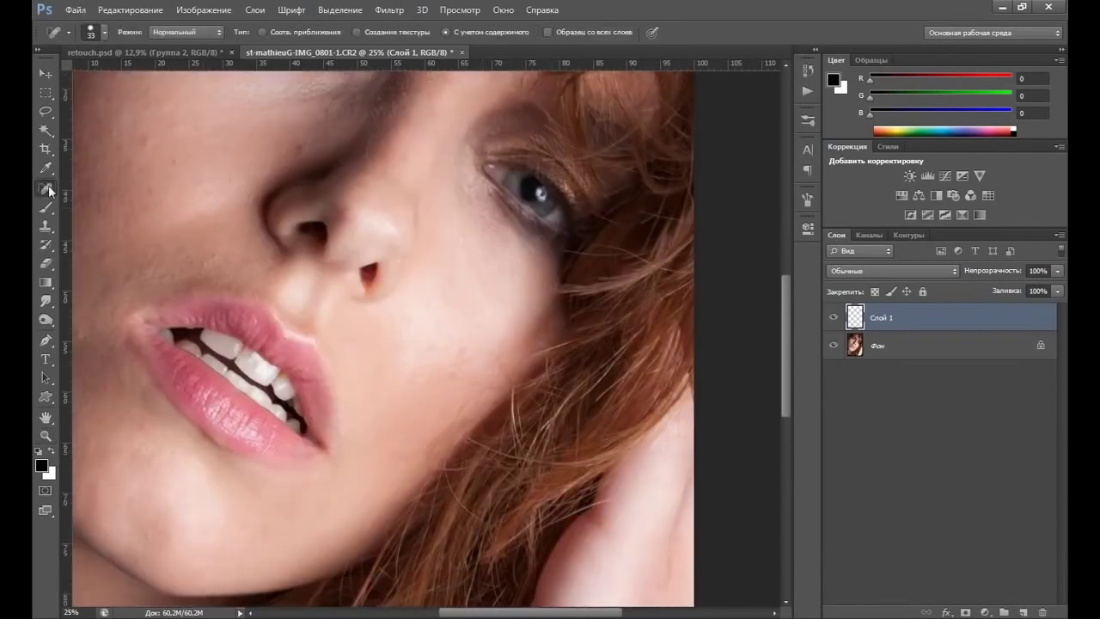
Step: Keep the Spot Healing Brush from the healing tools and zoom in on the forehead
{"action": "right_click", "coordinate": [49, 196]}
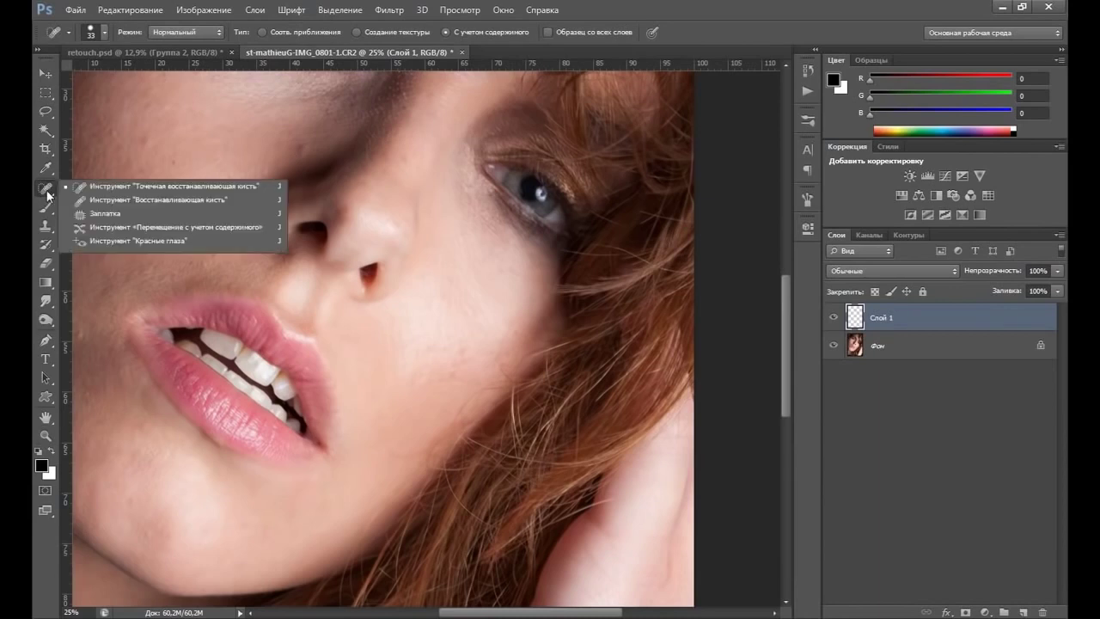
{"action": "left_click", "coordinate": [126, 188]}
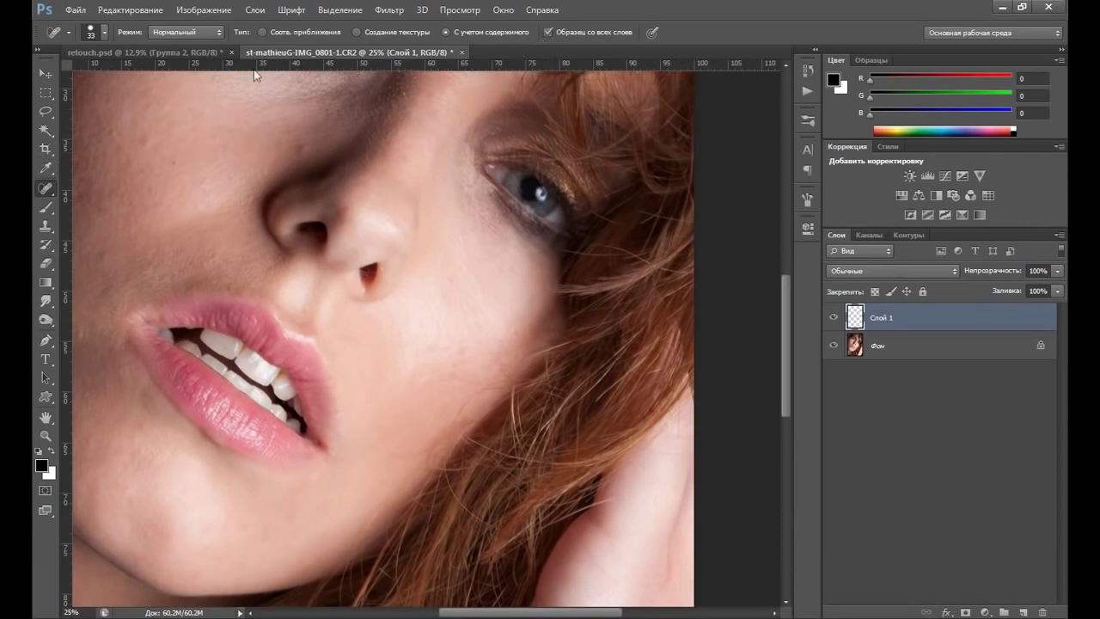
{"action": "scroll", "coordinate": [622, 297], "scroll_direction": "up", "scroll_amount": 5}
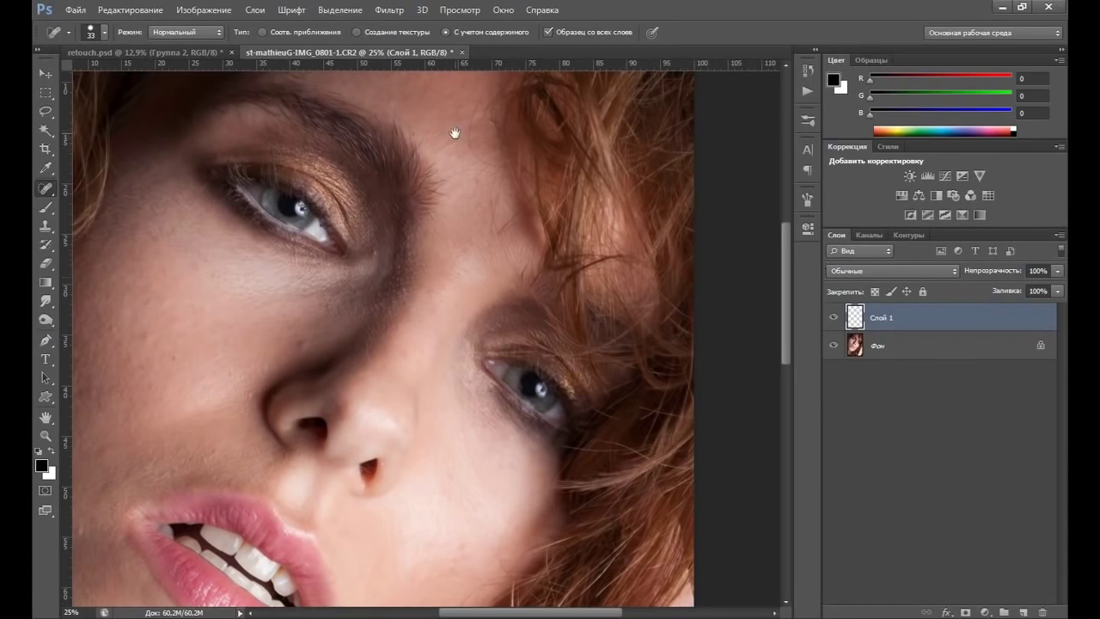
{"action": "scroll", "coordinate": [455, 155], "scroll_direction": "up", "scroll_amount": 1}
{"action": "scroll", "coordinate": [449, 179], "scroll_direction": "up", "scroll_amount": 2}
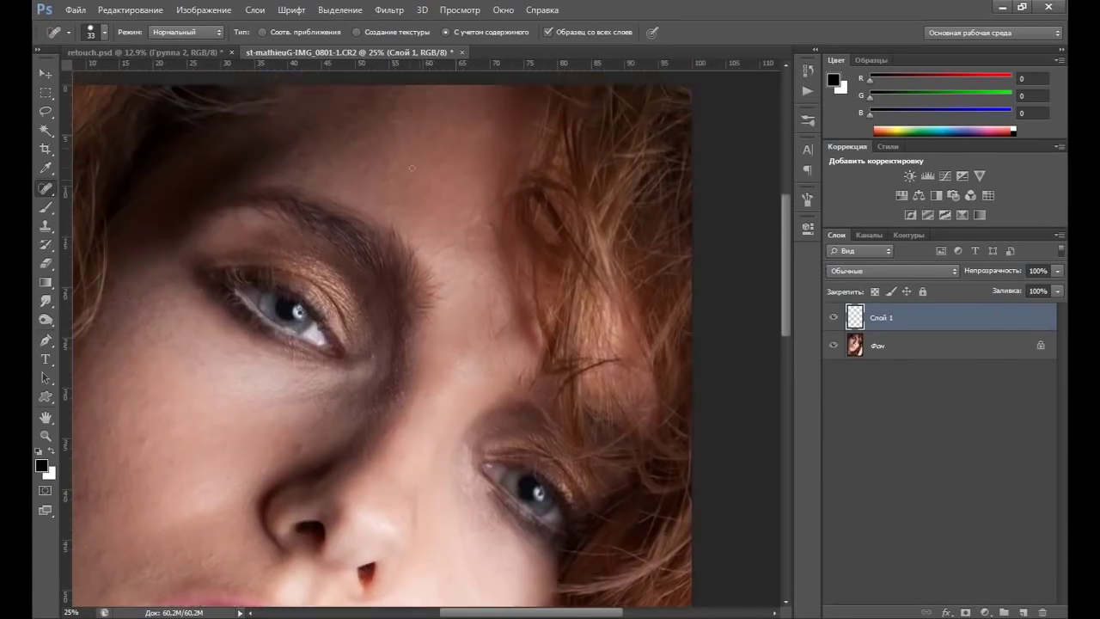
Step: Heal six blemishes and stray hairs across the forehead and between the brows
{"action": "left_click_drag", "start_coordinate": [410, 172], "coordinate": [470, 207]}
{"action": "mouse_move", "coordinate": [484, 268]}
{"action": "left_mouse_down"}
{"action": "mouse_move", "coordinate": [469, 249]}
{"action": "mouse_move", "coordinate": [485, 190]}
{"action": "left_mouse_up"}
{"action": "mouse_move", "coordinate": [510, 374]}
{"action": "left_mouse_down"}
{"action": "mouse_move", "coordinate": [489, 315]}
{"action": "mouse_move", "coordinate": [492, 283]}
{"action": "left_mouse_up"}
{"action": "mouse_move", "coordinate": [490, 340]}
{"action": "left_mouse_down"}
{"action": "mouse_move", "coordinate": [491, 318]}
{"action": "mouse_move", "coordinate": [497, 347]}
{"action": "left_mouse_up"}
{"action": "left_click_drag", "start_coordinate": [448, 279], "coordinate": [494, 270]}
{"action": "mouse_move", "coordinate": [490, 320]}
{"action": "left_mouse_down"}
{"action": "mouse_move", "coordinate": [499, 287]}
{"action": "mouse_move", "coordinate": [505, 310]}
{"action": "left_mouse_up"}
Step: Enlarge the healing brush slightly and heal two more forehead spots
{"action": "right_click", "coordinate": [459, 273]}
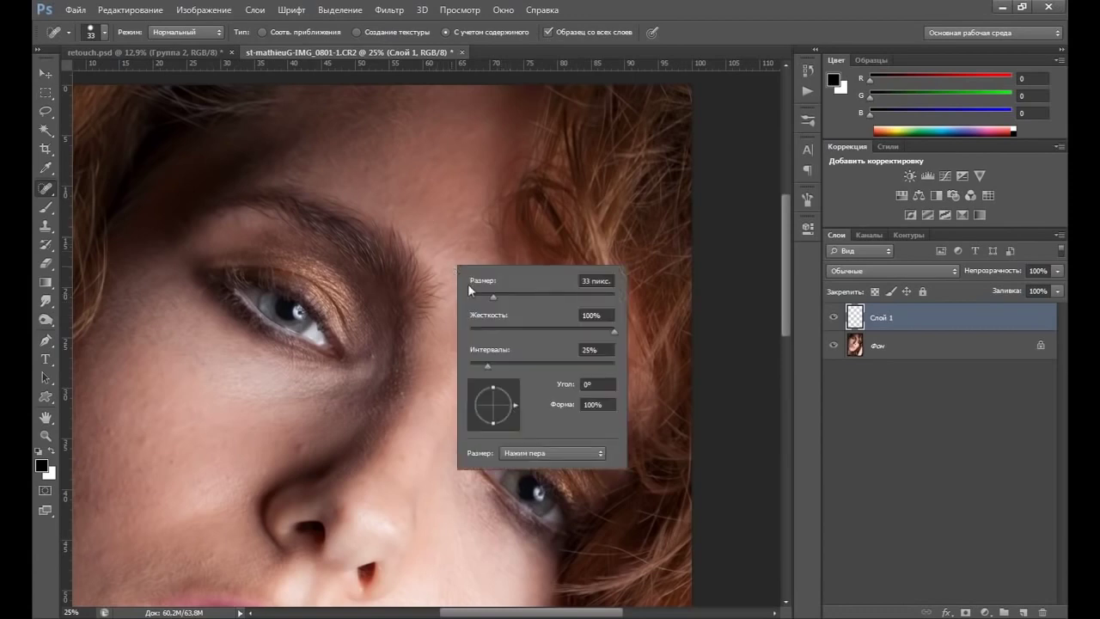
{"action": "left_click_drag", "start_coordinate": [494, 296], "coordinate": [498, 297]}
{"action": "left_click", "coordinate": [787, 242]}
{"action": "left_click_drag", "start_coordinate": [500, 290], "coordinate": [486, 342]}
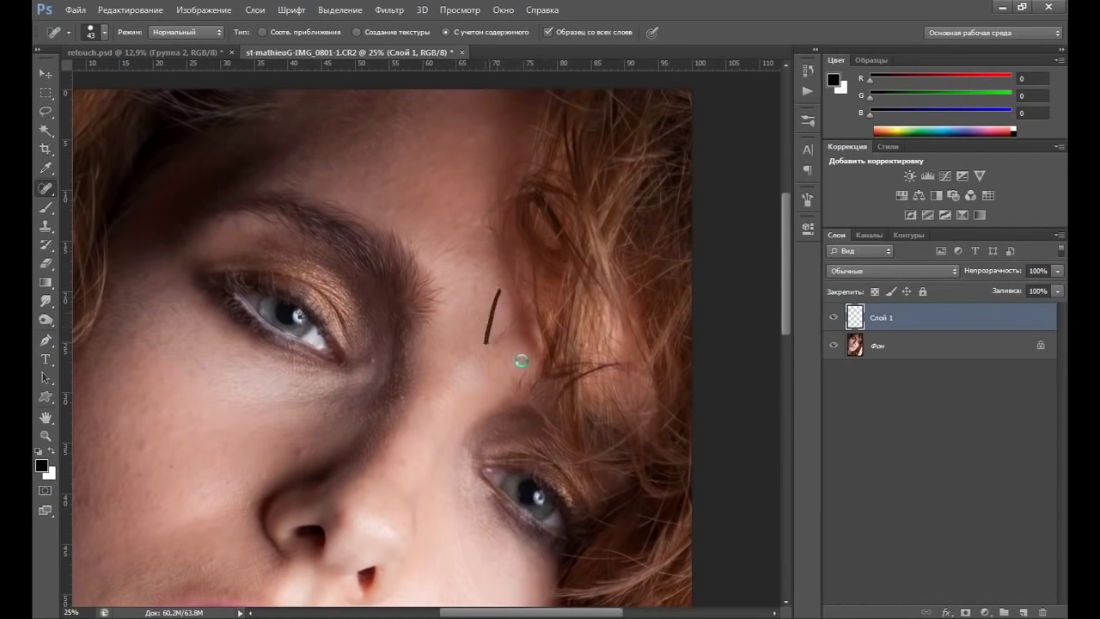
{"action": "mouse_move", "coordinate": [495, 342]}
{"action": "left_mouse_down"}
{"action": "mouse_move", "coordinate": [516, 329]}
{"action": "mouse_move", "coordinate": [495, 335]}
{"action": "left_mouse_up"}
Step: Pan up to the top of the forehead and heal marks there
{"action": "left_click_drag", "start_coordinate": [467, 232], "coordinate": [483, 294]}
{"action": "key", "text": "ctrl+r"}
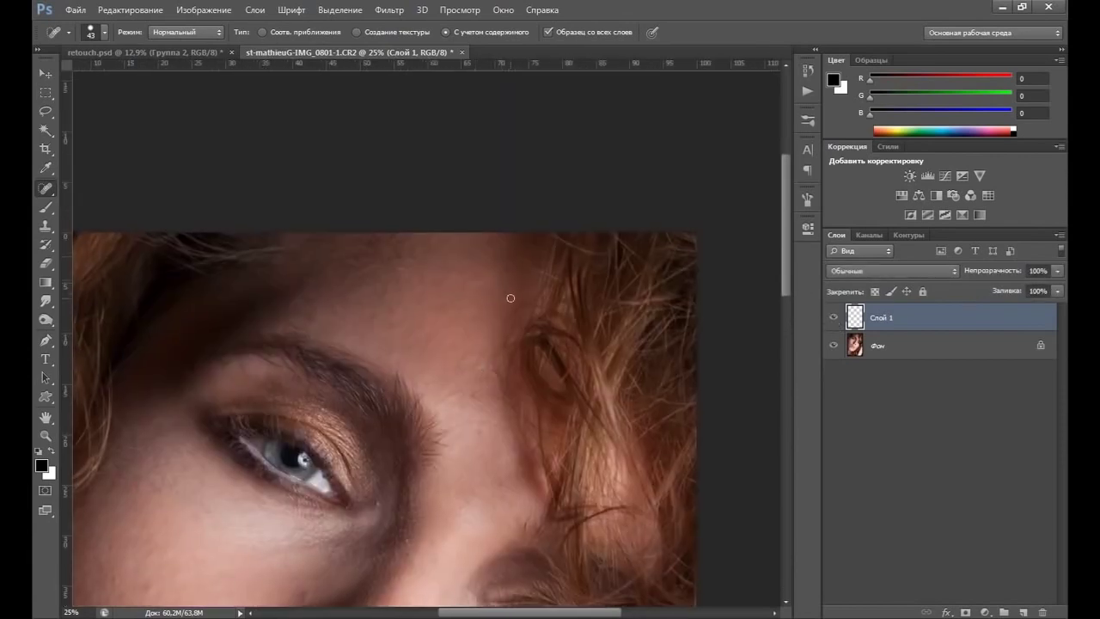
{"action": "left_click_drag", "start_coordinate": [506, 305], "coordinate": [533, 277]}
{"action": "left_click_drag", "start_coordinate": [494, 394], "coordinate": [496, 402]}
{"action": "scroll", "coordinate": [469, 360], "scroll_direction": "down", "scroll_amount": 4}
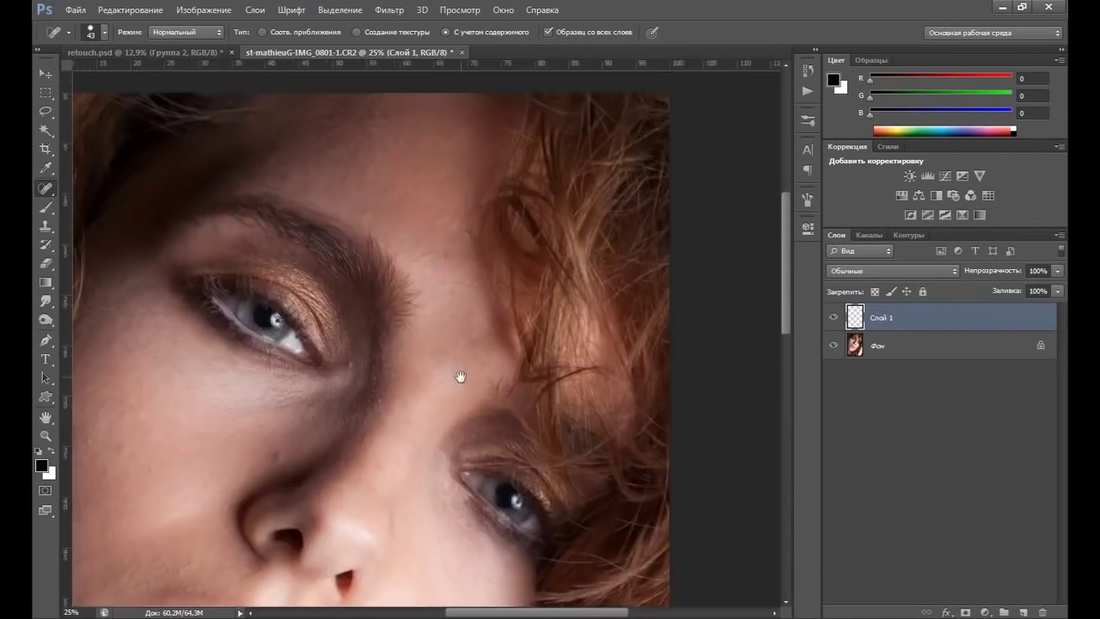
{"action": "left_click_drag", "start_coordinate": [461, 376], "coordinate": [439, 336]}
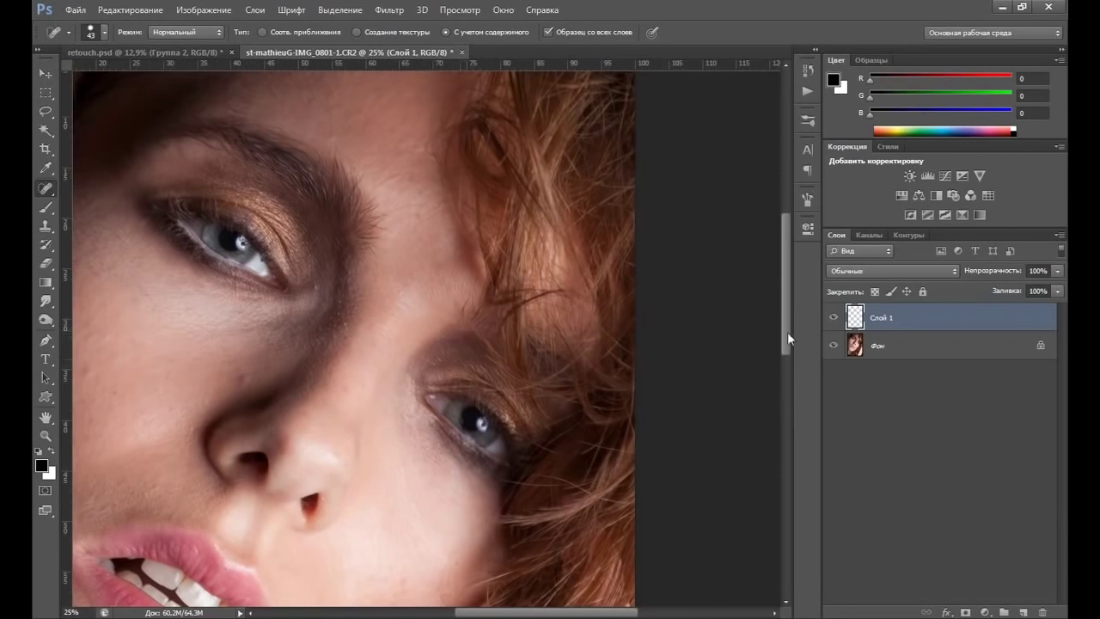
Step: Toggle Слой 1 off and on to compare, then heal spots near the brow
{"action": "left_click", "coordinate": [832, 318]}
{"action": "left_click", "coordinate": [832, 318]}
{"action": "left_click_drag", "start_coordinate": [463, 245], "coordinate": [460, 250]}
{"action": "left_click", "coordinate": [462, 258]}
Step: Heal the marks beside the eyebrow and a small forehead spot
{"action": "scroll", "coordinate": [437, 293], "scroll_direction": "down", "scroll_amount": 2}
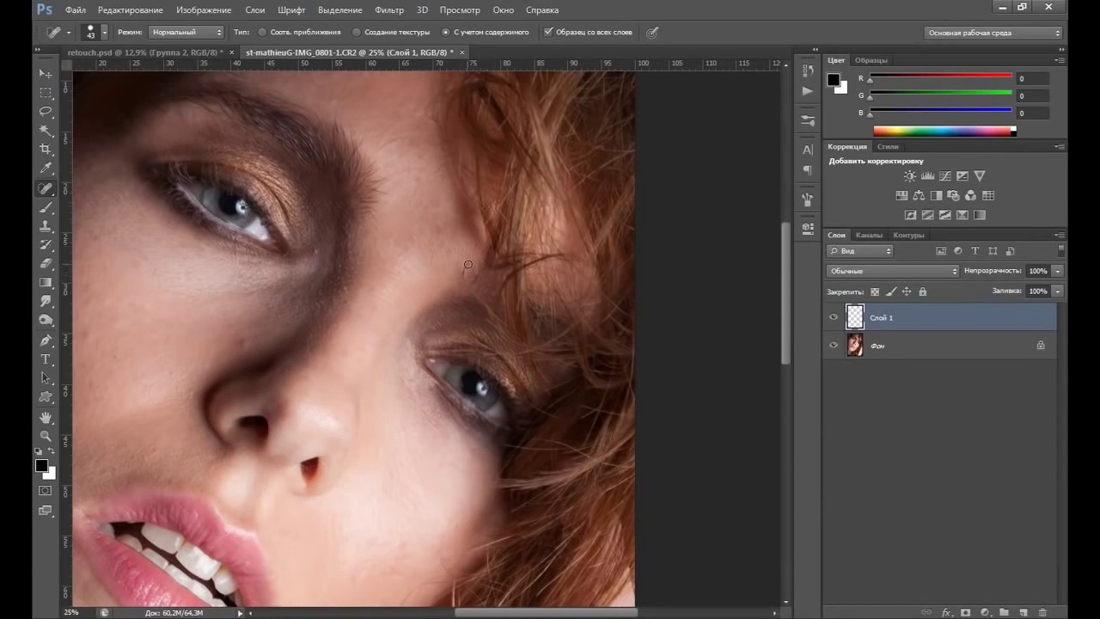
{"action": "left_click_drag", "start_coordinate": [462, 285], "coordinate": [455, 293]}
{"action": "left_click_drag", "start_coordinate": [460, 285], "coordinate": [461, 287]}
{"action": "left_click_drag", "start_coordinate": [454, 297], "coordinate": [466, 306]}
{"action": "left_click", "coordinate": [377, 228]}
Step: Pan to the cheek and heal five blemishes below the eye and beside the nose
{"action": "left_click_drag", "start_coordinate": [383, 283], "coordinate": [432, 228]}
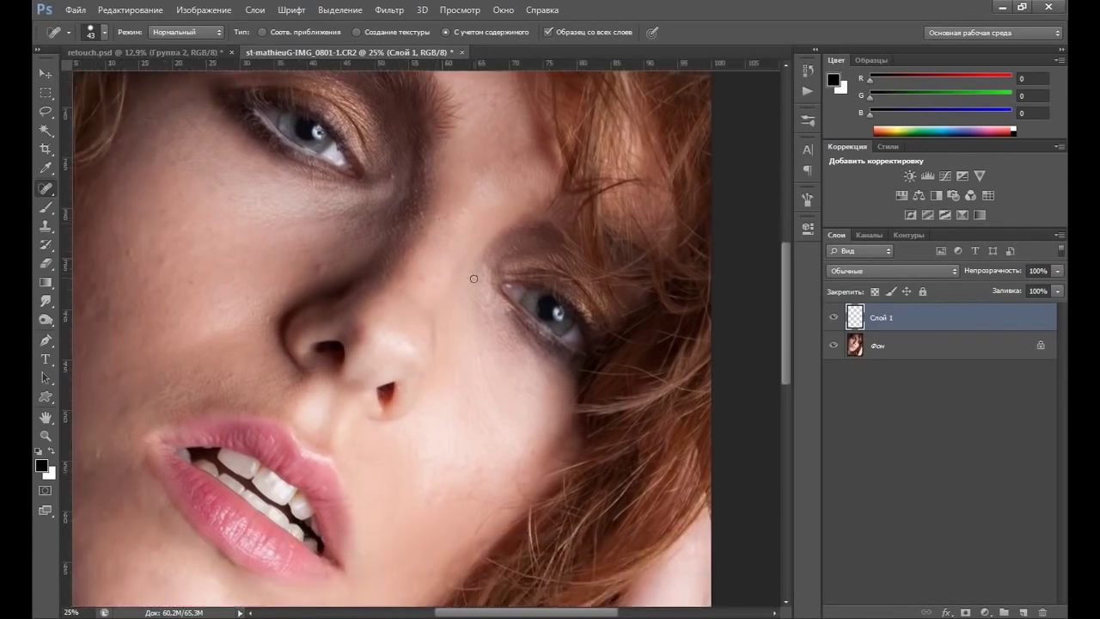
{"action": "left_click_drag", "start_coordinate": [523, 390], "coordinate": [565, 397]}
{"action": "left_click_drag", "start_coordinate": [519, 472], "coordinate": [549, 437]}
{"action": "left_click_drag", "start_coordinate": [553, 443], "coordinate": [486, 501]}
{"action": "left_click_drag", "start_coordinate": [468, 489], "coordinate": [490, 503]}
{"action": "left_click_drag", "start_coordinate": [535, 442], "coordinate": [550, 452]}
Step: Zoom to 50% on the nose and set the healing brush to 32 px
{"action": "left_click", "coordinate": [46, 435]}
{"action": "left_click", "coordinate": [290, 311]}
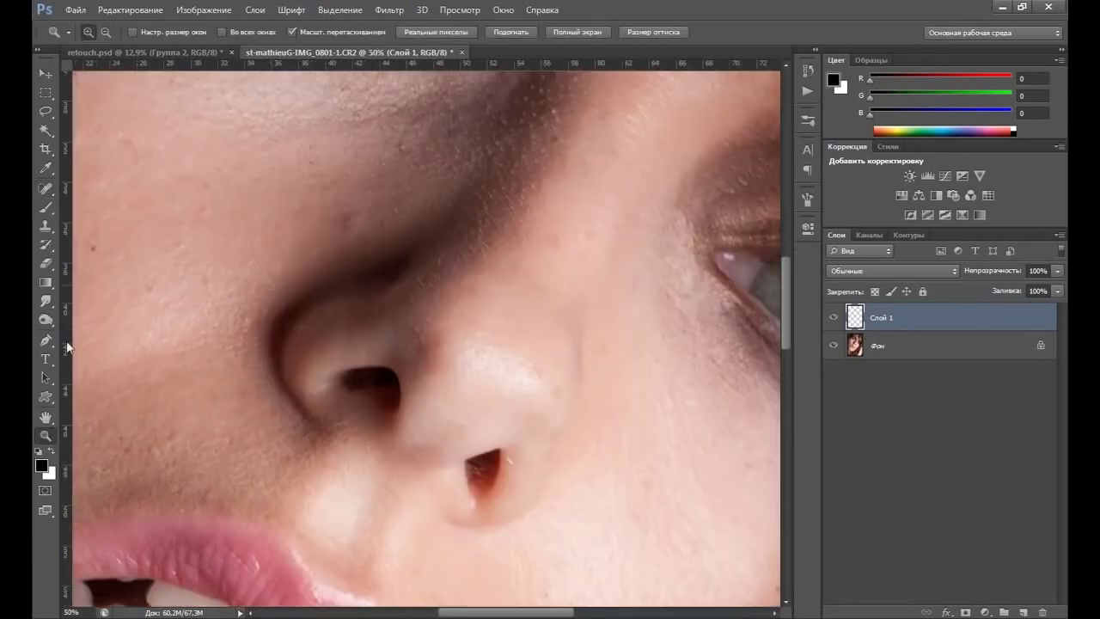
{"action": "left_click", "coordinate": [45, 188]}
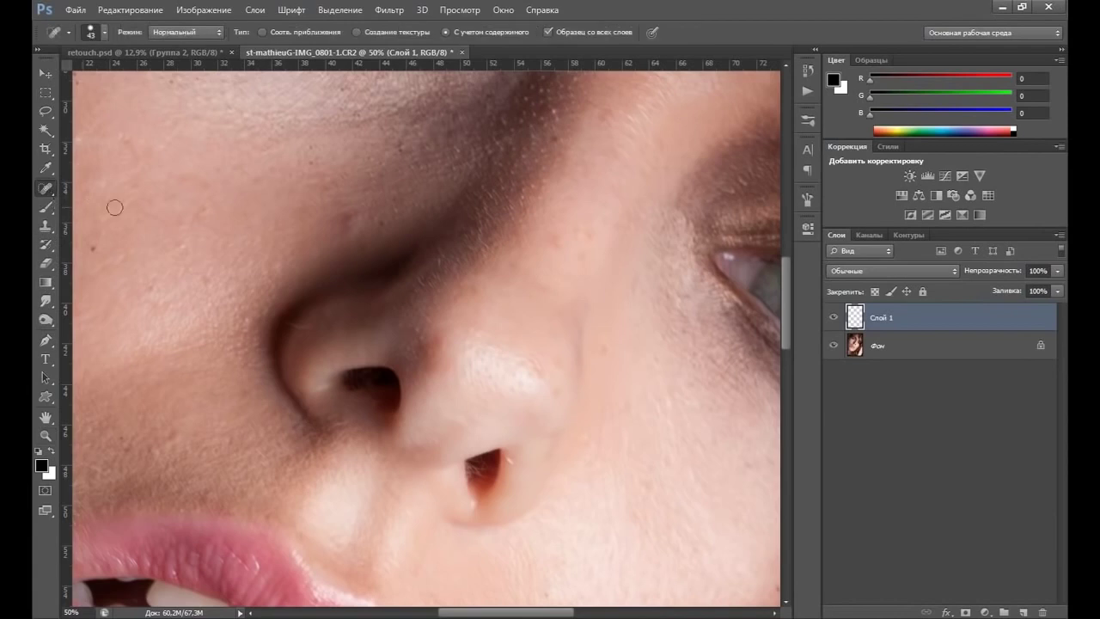
{"action": "right_click", "coordinate": [335, 301]}
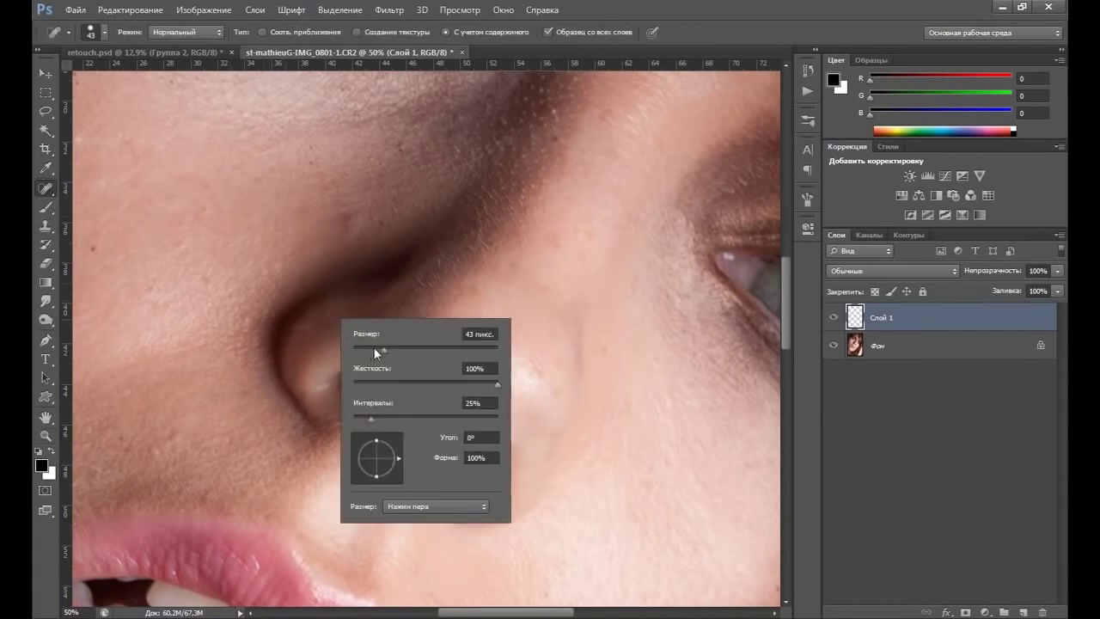
{"action": "left_click", "coordinate": [370, 348]}
{"action": "key", "text": "Return"}
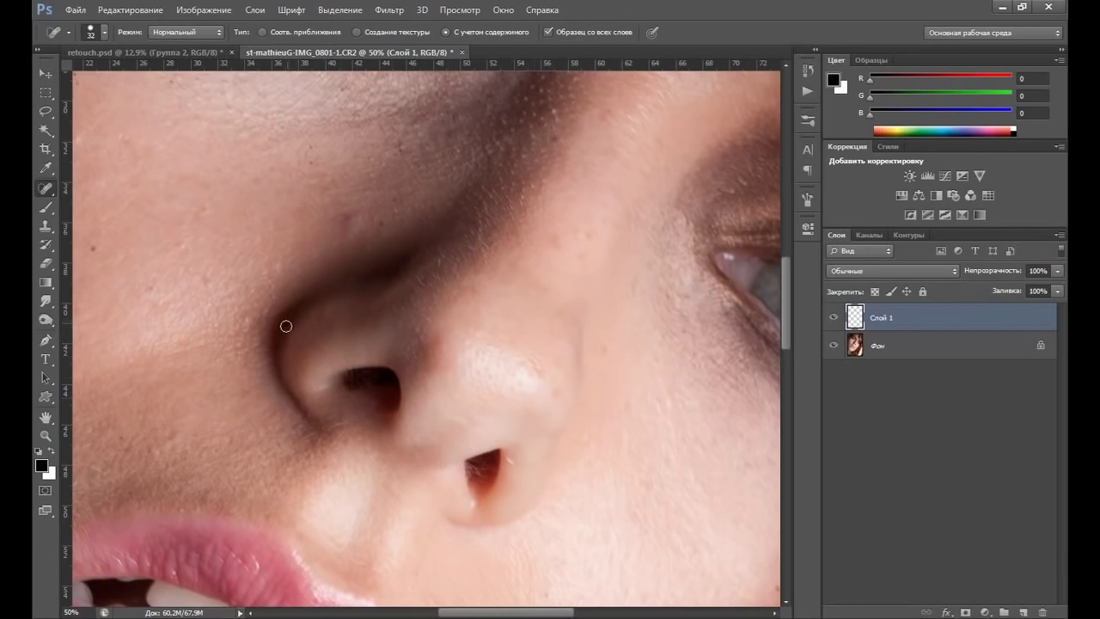
Step: Compare Слой 1 on and off, then heal the flaw at the nostril edge
{"action": "left_click", "coordinate": [834, 318]}
{"action": "left_click", "coordinate": [833, 318]}
{"action": "left_click_drag", "start_coordinate": [593, 266], "coordinate": [536, 250]}
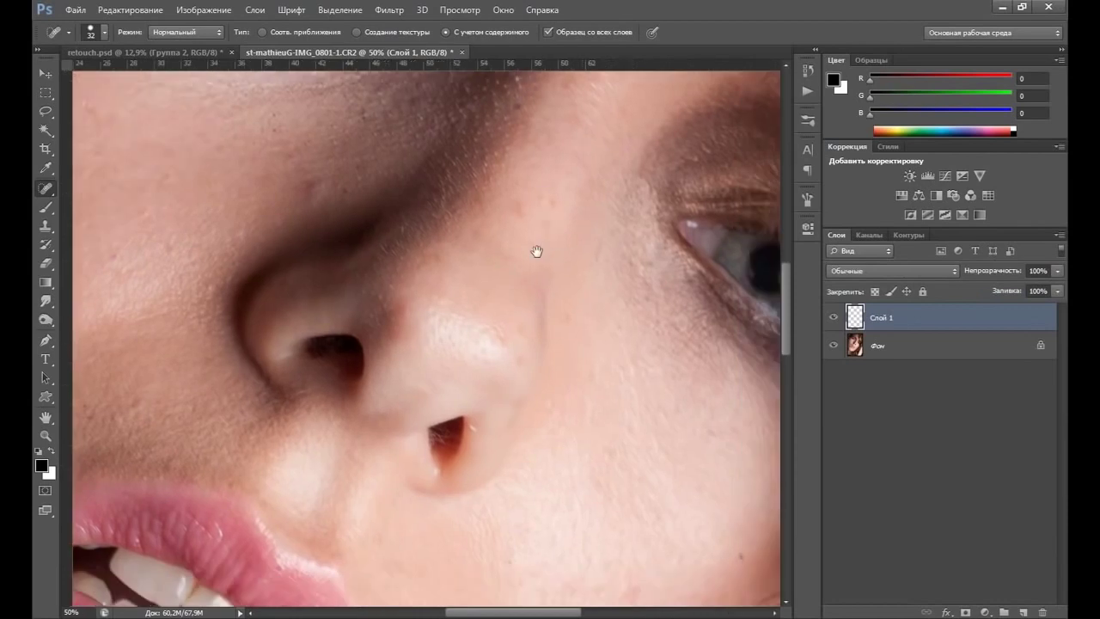
{"action": "left_click", "coordinate": [473, 427]}
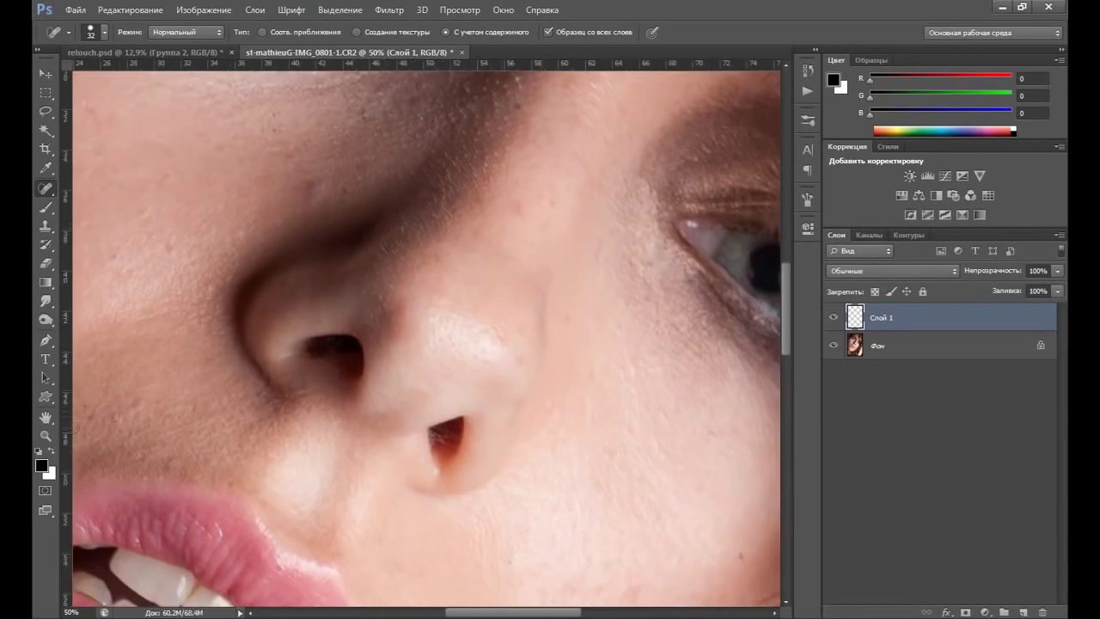
{"action": "left_click", "coordinate": [46, 436]}
{"action": "right_click", "coordinate": [387, 356]}
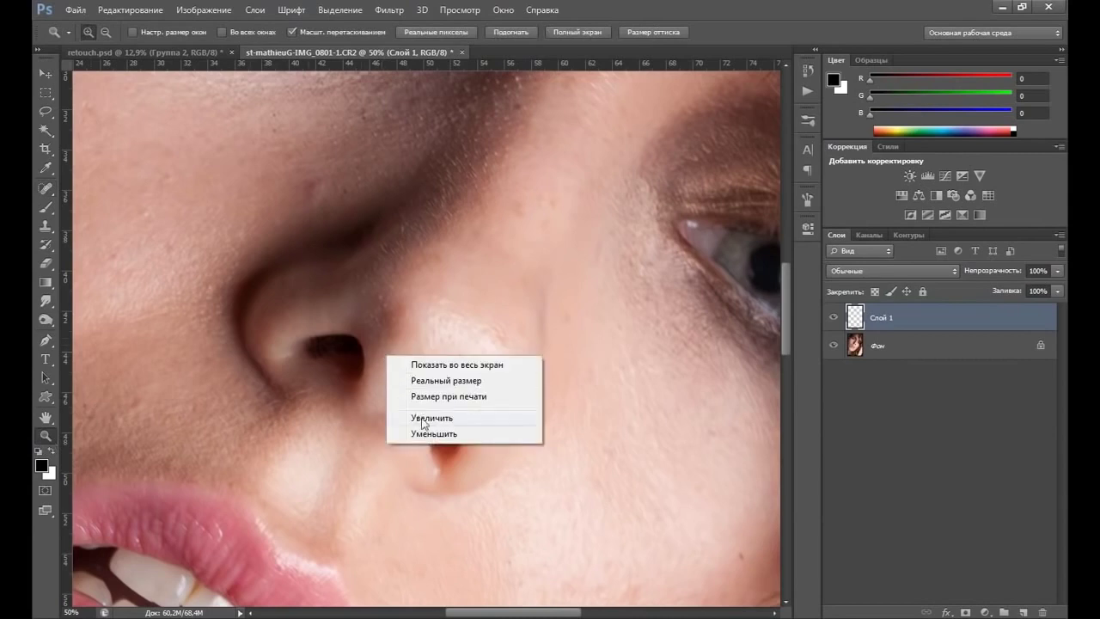
Step: Zoom out to fit, then zoom to 33.3% on the lower cheek with spot healing
{"action": "left_click", "coordinate": [443, 366]}
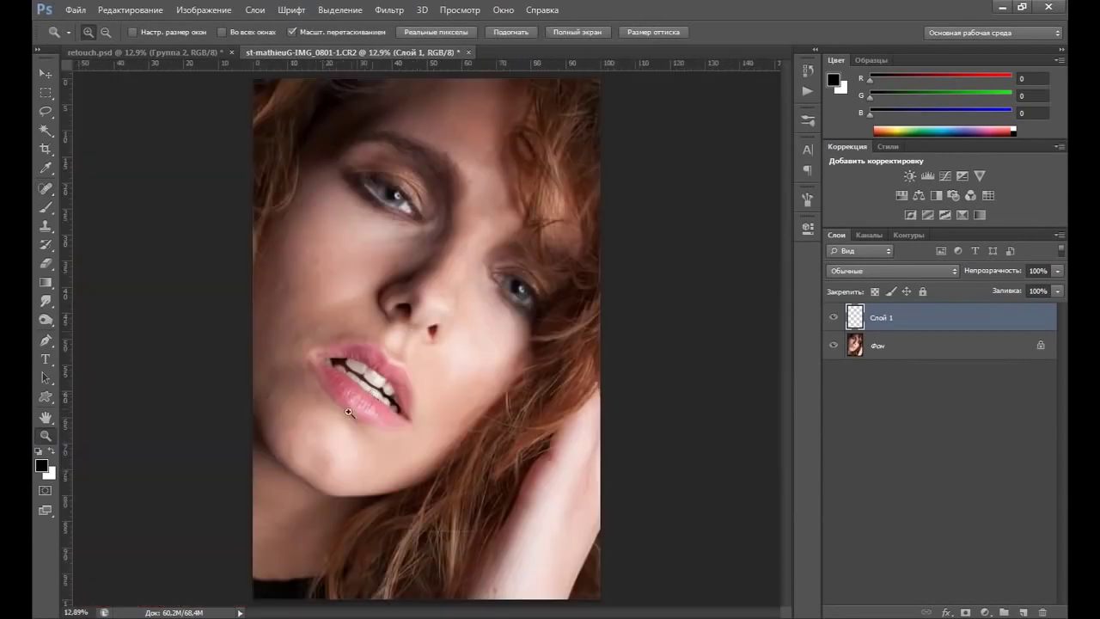
{"action": "left_click", "coordinate": [424, 373]}
{"action": "left_click", "coordinate": [464, 378]}
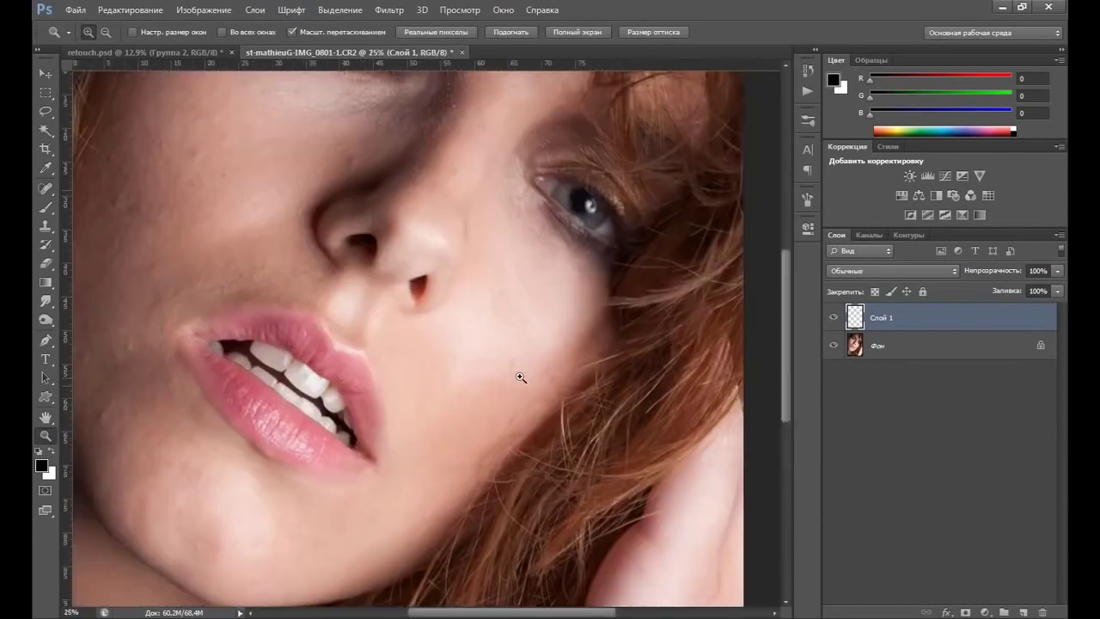
{"action": "left_click", "coordinate": [479, 448]}
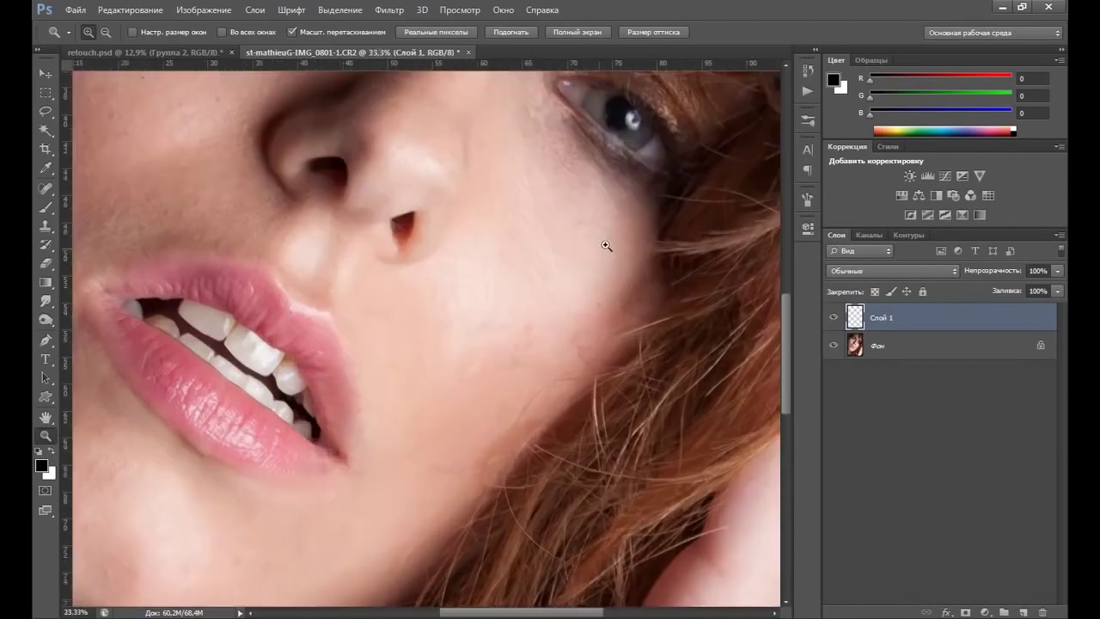
{"action": "scroll", "coordinate": [777, 342], "scroll_direction": "down", "scroll_amount": 5}
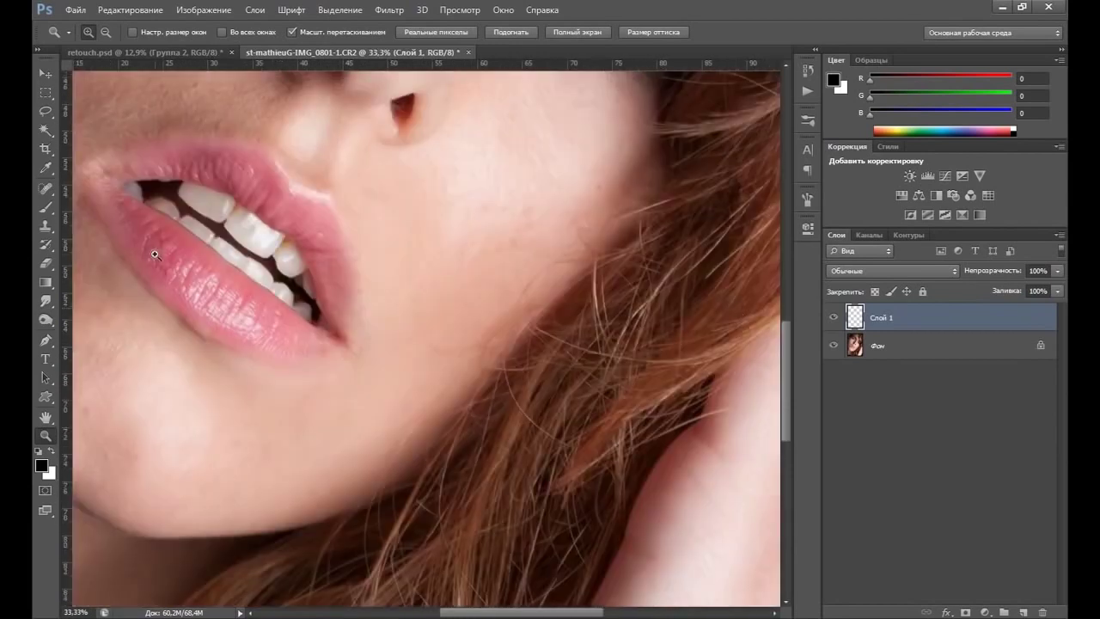
{"action": "left_click", "coordinate": [45, 188]}
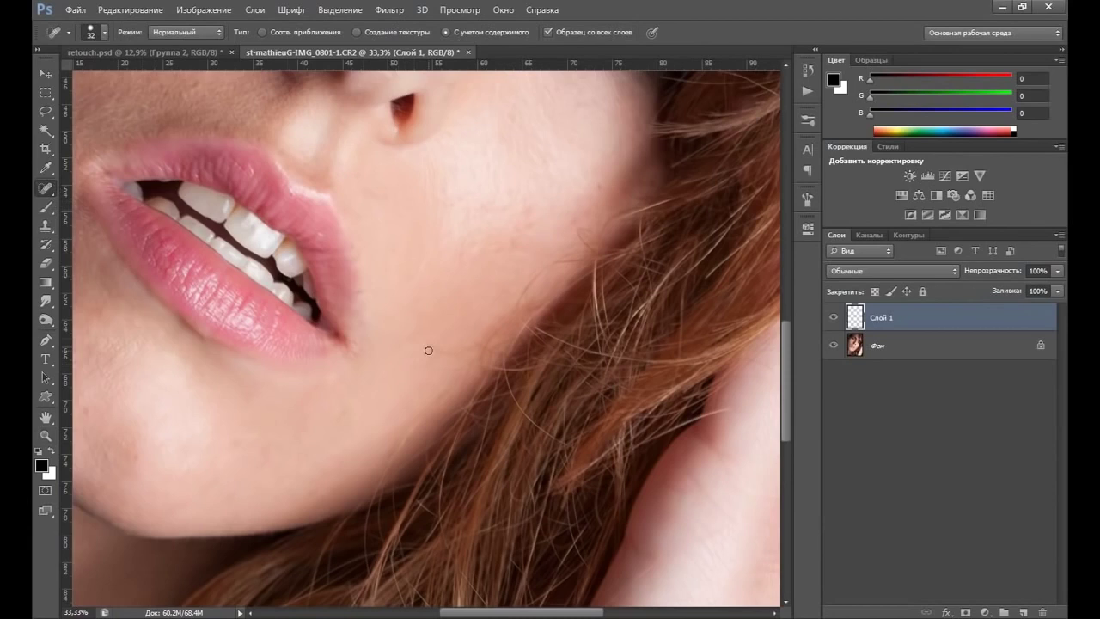
Step: Heal blemishes on the lower and upper cheek and along the left cheek edge
{"action": "mouse_move", "coordinate": [430, 339]}
{"action": "left_mouse_down"}
{"action": "mouse_move", "coordinate": [452, 354]}
{"action": "mouse_move", "coordinate": [469, 348]}
{"action": "left_mouse_up"}
{"action": "left_click_drag", "start_coordinate": [518, 252], "coordinate": [564, 215]}
{"action": "mouse_move", "coordinate": [438, 371]}
{"action": "left_mouse_down"}
{"action": "mouse_move", "coordinate": [456, 368]}
{"action": "mouse_move", "coordinate": [468, 346]}
{"action": "mouse_move", "coordinate": [446, 370]}
{"action": "mouse_move", "coordinate": [459, 368]}
{"action": "left_mouse_up"}
{"action": "left_click_drag", "start_coordinate": [356, 338], "coordinate": [467, 315]}
{"action": "mouse_move", "coordinate": [278, 373]}
{"action": "left_mouse_down"}
{"action": "mouse_move", "coordinate": [339, 335]}
{"action": "mouse_move", "coordinate": [329, 390]}
{"action": "left_mouse_up"}
{"action": "scroll", "coordinate": [332, 344], "scroll_direction": "up", "scroll_amount": 3}
{"action": "scroll", "coordinate": [325, 277], "scroll_direction": "up", "scroll_amount": 1}
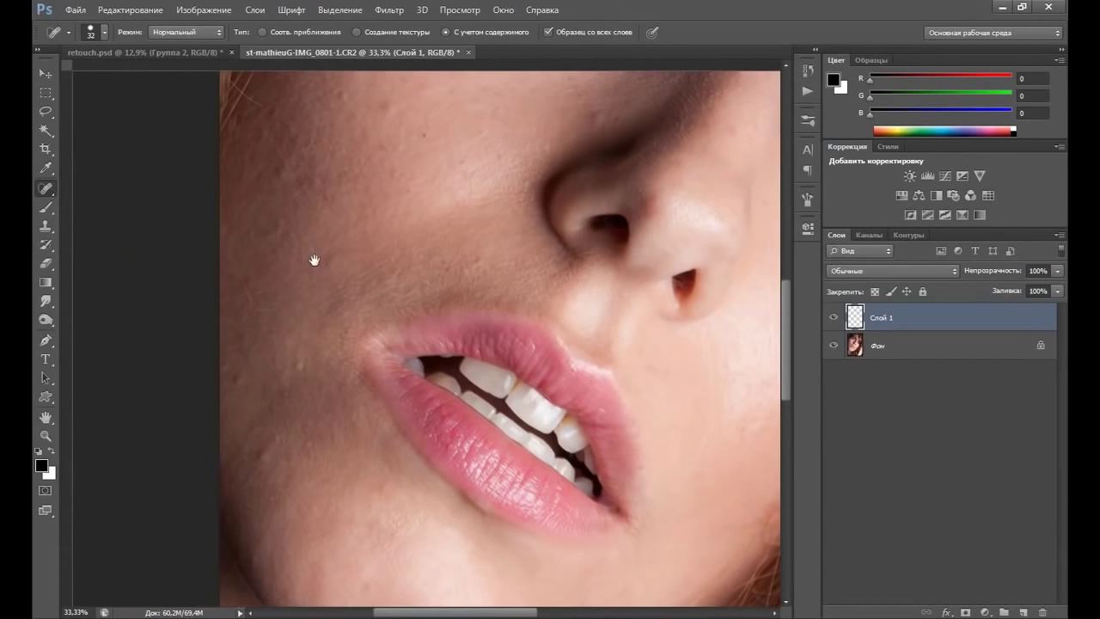
{"action": "mouse_move", "coordinate": [231, 256]}
{"action": "left_mouse_down"}
{"action": "mouse_move", "coordinate": [254, 314]}
{"action": "mouse_move", "coordinate": [242, 283]}
{"action": "left_mouse_up"}
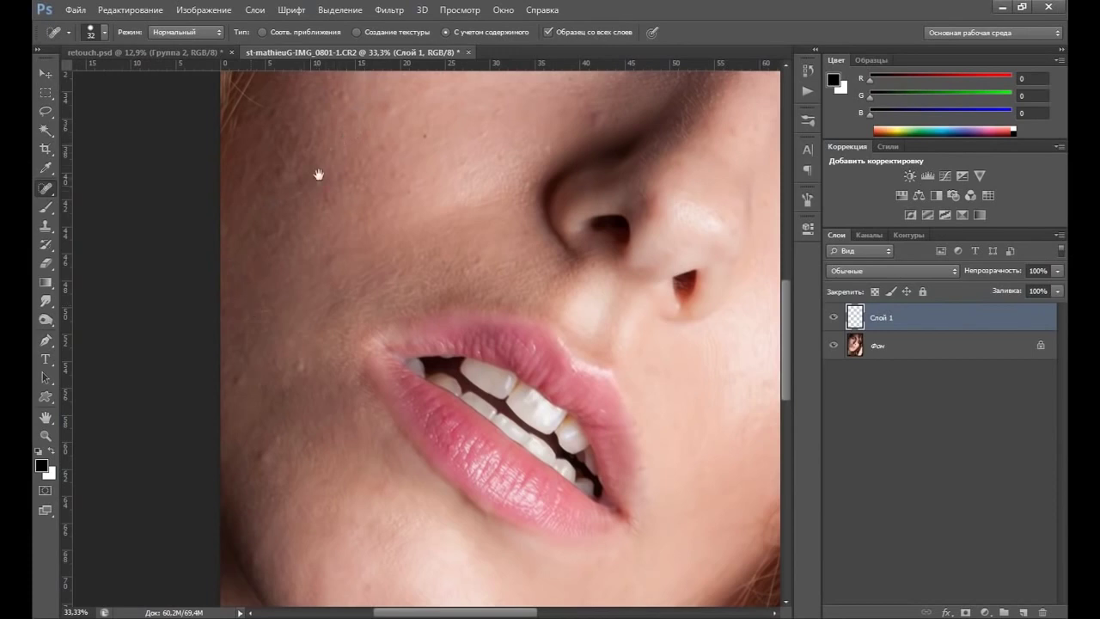
Step: Pan up over the eye to the forehead, hair and brow
{"action": "left_click_drag", "start_coordinate": [319, 174], "coordinate": [312, 325]}
{"action": "left_click_drag", "start_coordinate": [379, 199], "coordinate": [336, 265]}
{"action": "mouse_move", "coordinate": [337, 201]}
{"action": "left_mouse_down"}
{"action": "mouse_move", "coordinate": [356, 221]}
{"action": "mouse_move", "coordinate": [332, 287]}
{"action": "left_mouse_up"}
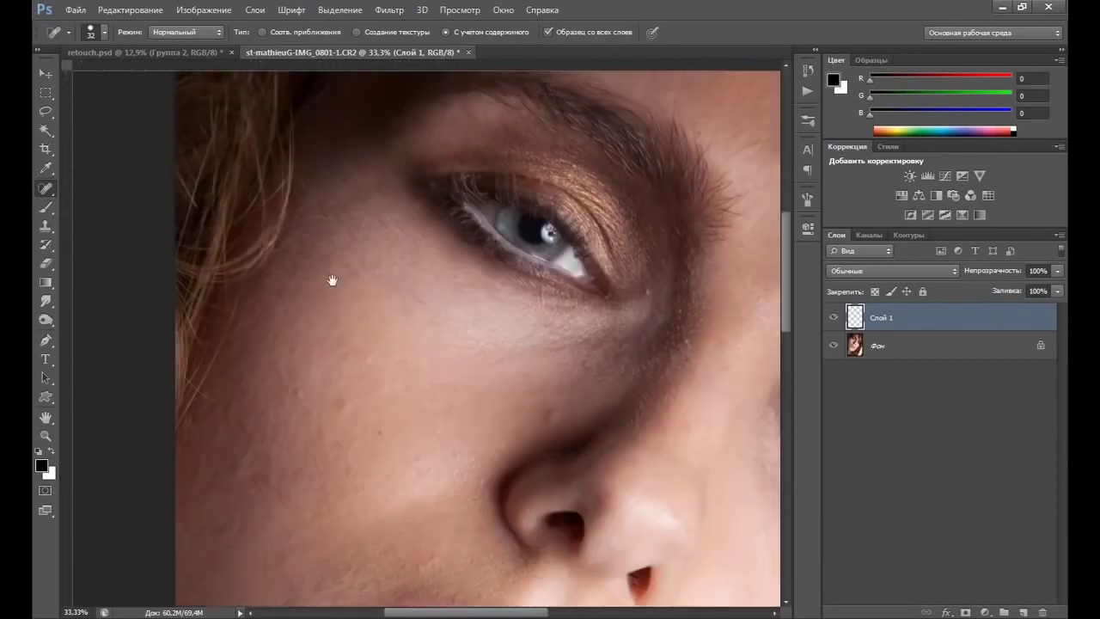
{"action": "left_click_drag", "start_coordinate": [359, 225], "coordinate": [310, 369]}
{"action": "mouse_move", "coordinate": [375, 221]}
{"action": "left_mouse_down"}
{"action": "mouse_move", "coordinate": [346, 307]}
{"action": "mouse_move", "coordinate": [331, 309]}
{"action": "left_mouse_up"}
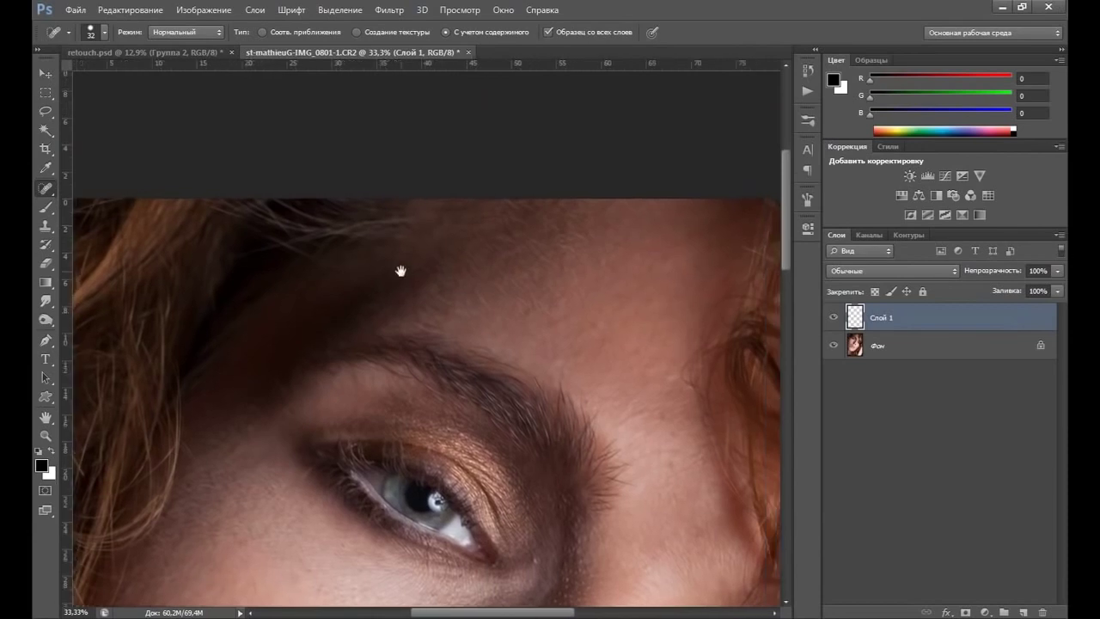
{"action": "mouse_move", "coordinate": [483, 266]}
{"action": "left_mouse_down"}
{"action": "mouse_move", "coordinate": [424, 255]}
{"action": "mouse_move", "coordinate": [388, 223]}
{"action": "left_mouse_up"}
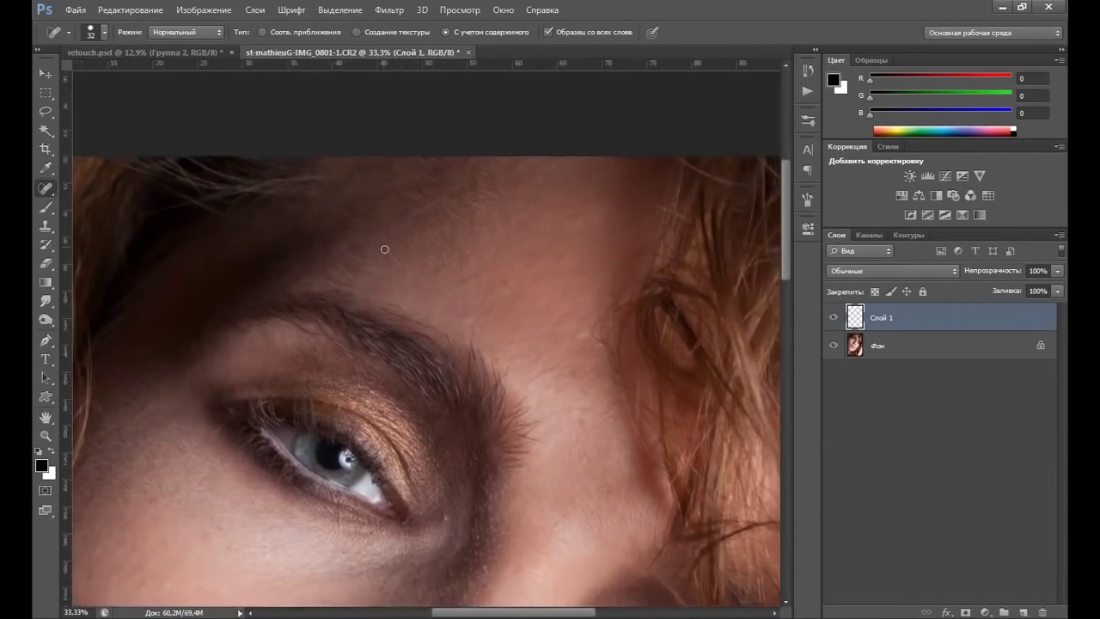
{"action": "left_click_drag", "start_coordinate": [416, 279], "coordinate": [397, 241]}
{"action": "left_click", "coordinate": [46, 435]}
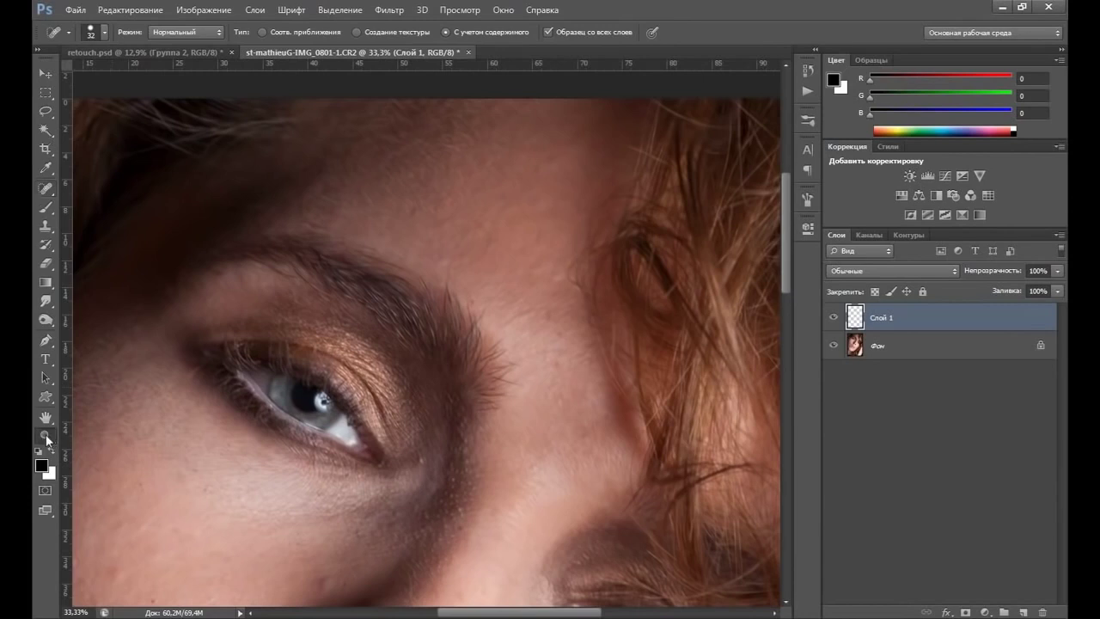
Step: Fit the portrait to 16.67%, stamp visible layers into Слой 2 and duplicate it
{"action": "key", "text": "ctrl+0"}
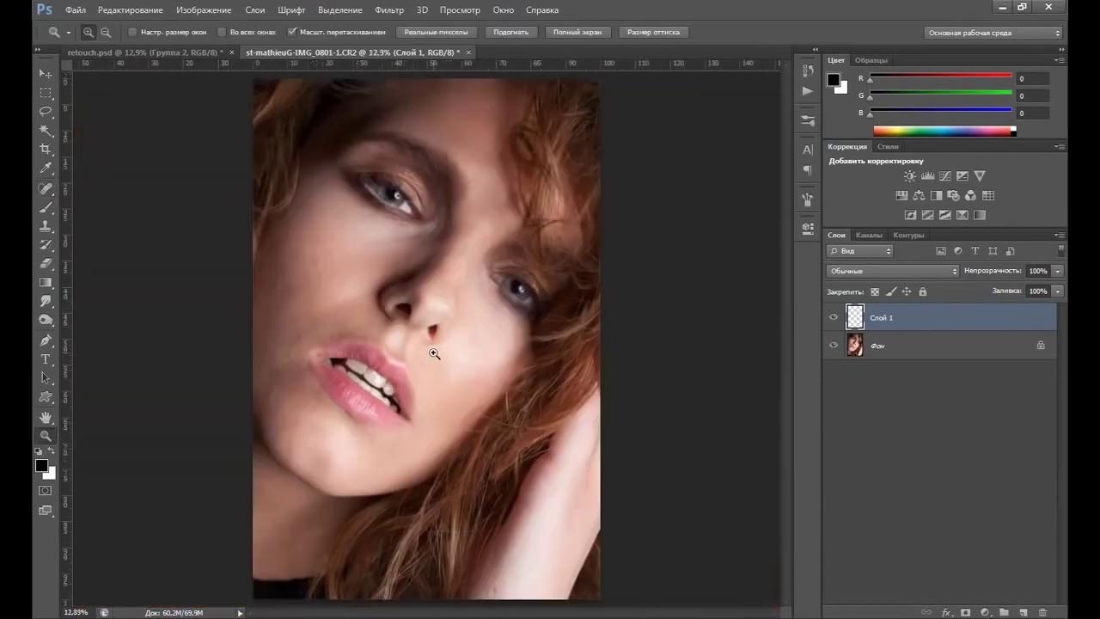
{"action": "left_click", "coordinate": [348, 300]}
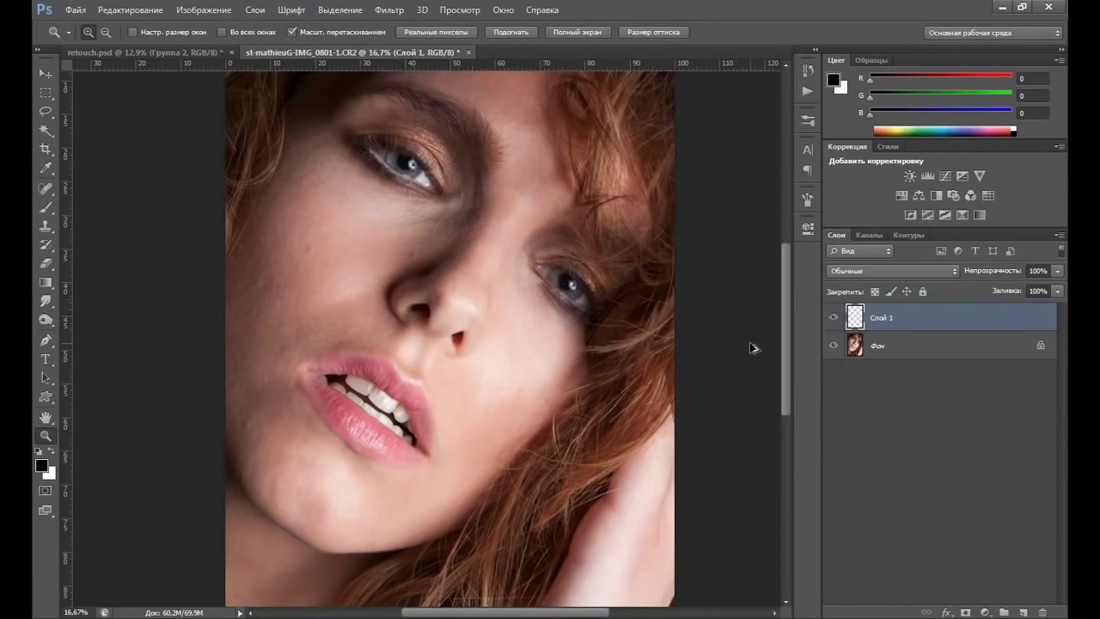
{"action": "key", "text": "ctrl+shift+alt+e"}
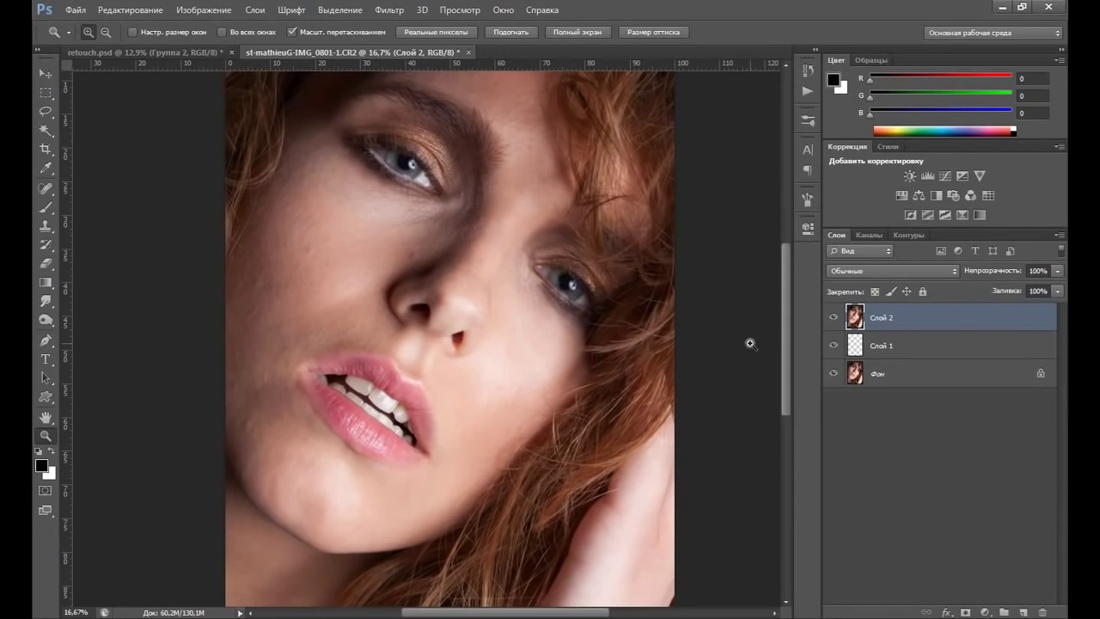
{"action": "key", "text": "ctrl+j"}
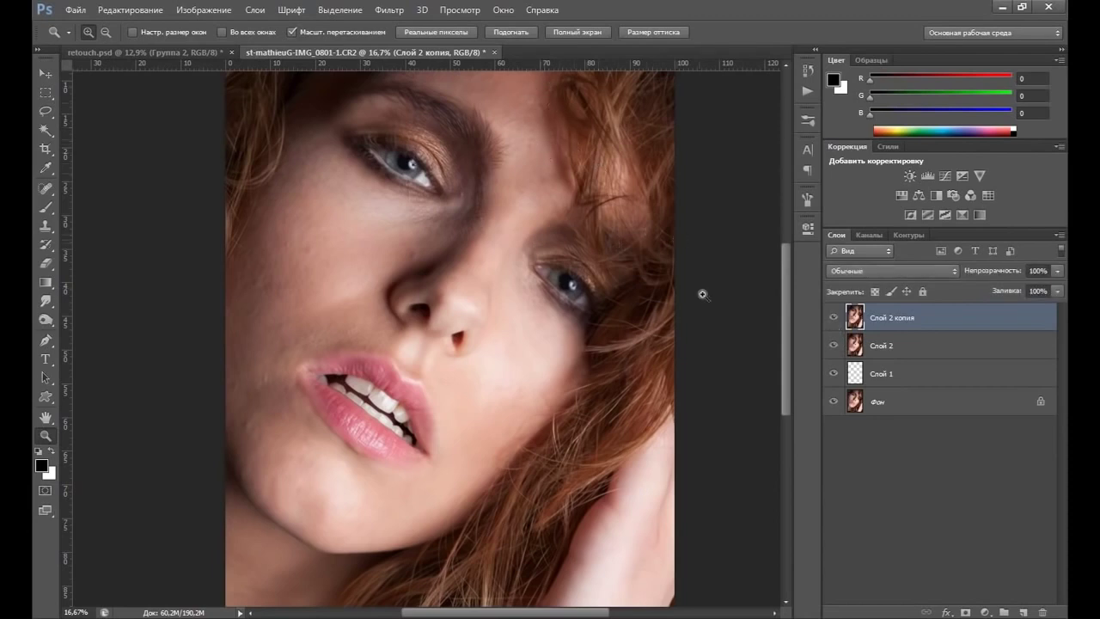
Step: Rename the copy 'high' and the merged layer 'low', then hide high
{"action": "left_click", "coordinate": [863, 348]}
{"action": "left_click", "coordinate": [866, 320]}
{"action": "left_click", "coordinate": [864, 348]}
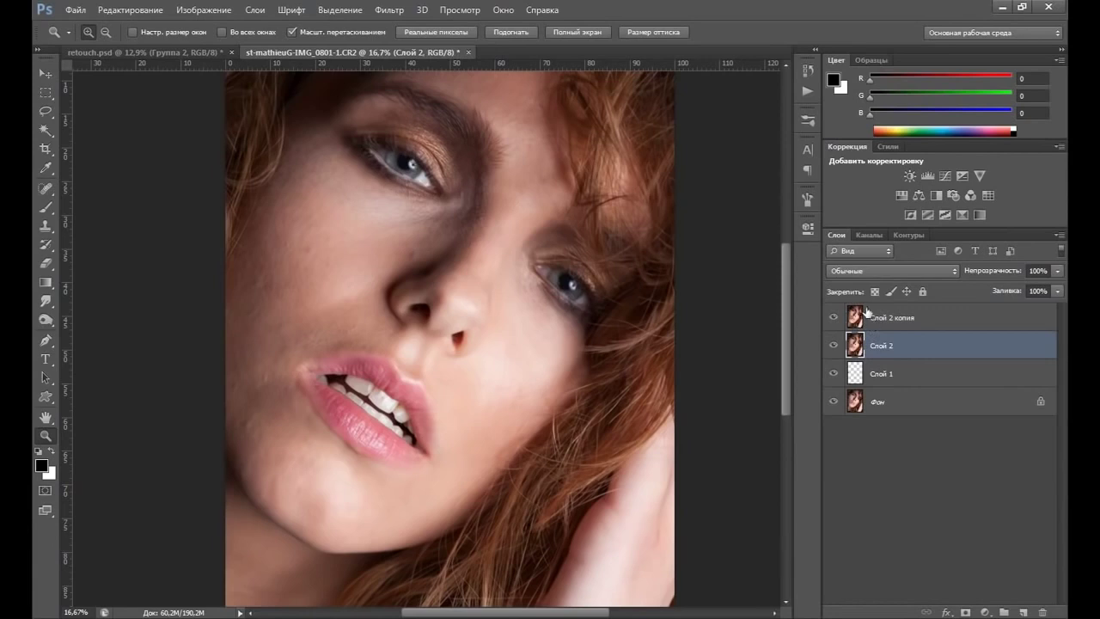
{"action": "left_click", "coordinate": [864, 321]}
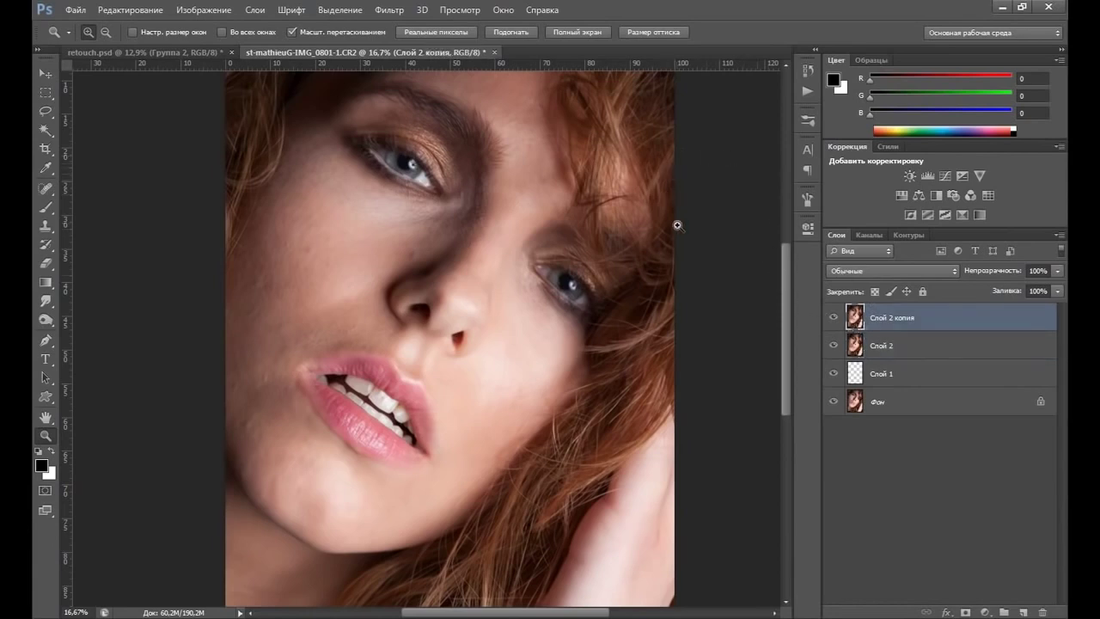
{"action": "double_click", "coordinate": [886, 319]}
{"action": "type", "text": "H"}
{"action": "key", "text": "Return"}
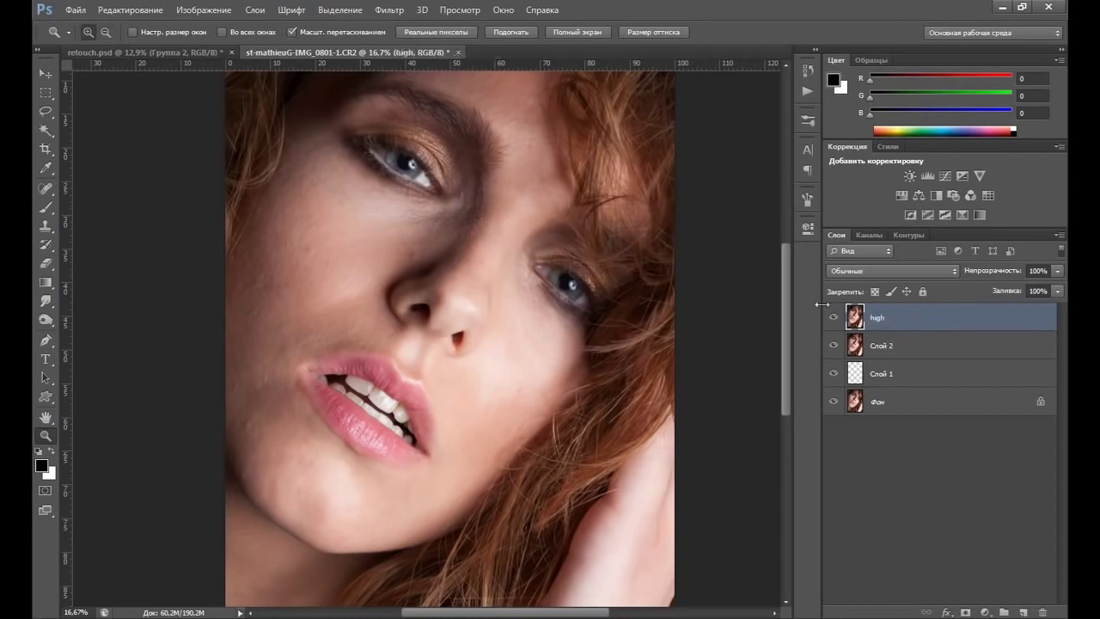
{"action": "double_click", "coordinate": [881, 347]}
{"action": "key", "text": "BackSpace"}
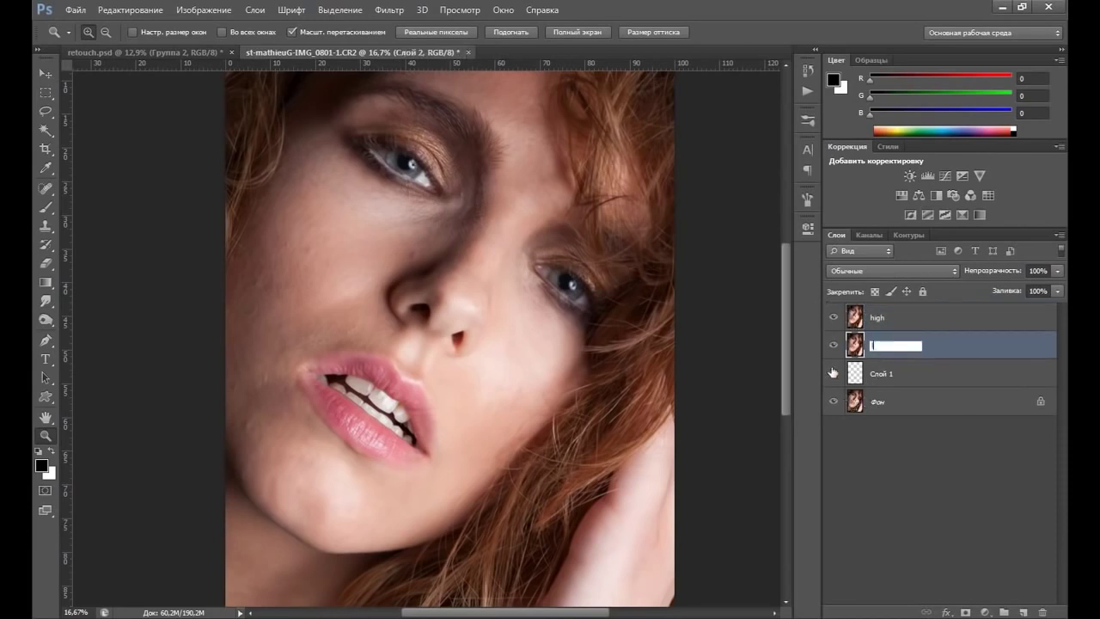
{"action": "type", "text": "low"}
{"action": "key", "text": "Return"}
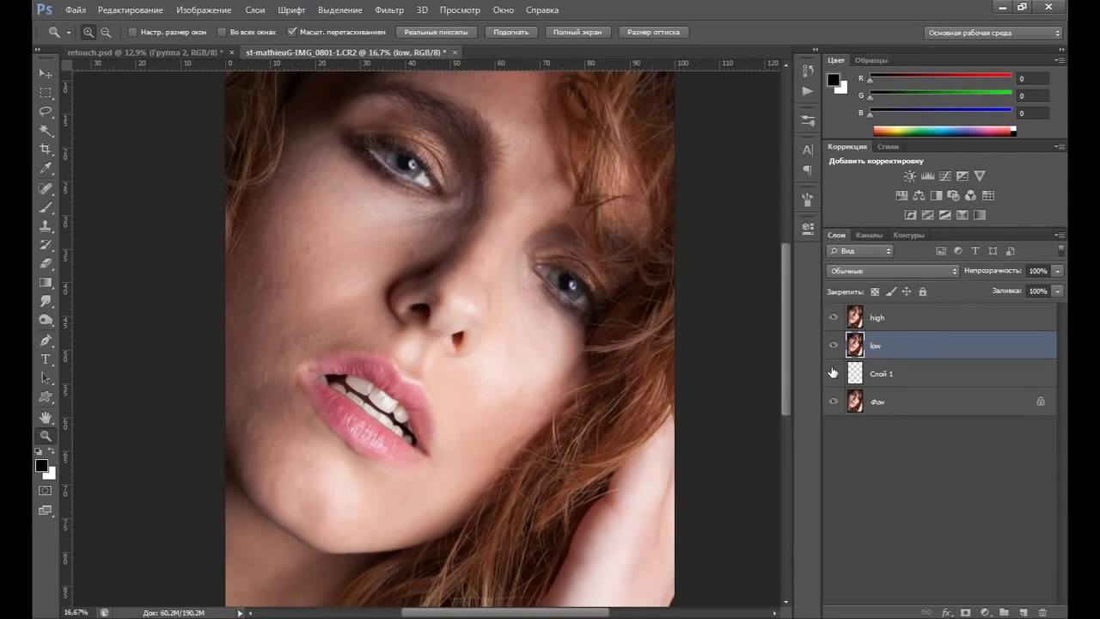
{"action": "left_click", "coordinate": [833, 317]}
Step: Apply a Gaussian Blur of about 22 px radius to low, then show and select high
{"action": "left_click", "coordinate": [394, 10]}
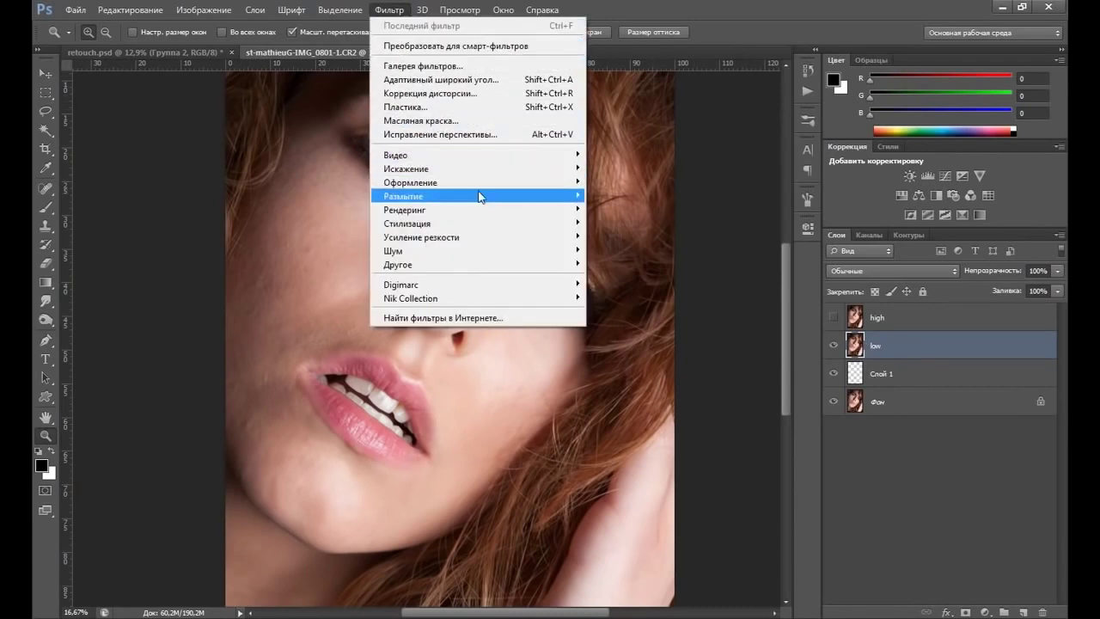
{"action": "mouse_move", "coordinate": [403, 196]}
{"action": "left_click", "coordinate": [644, 312]}
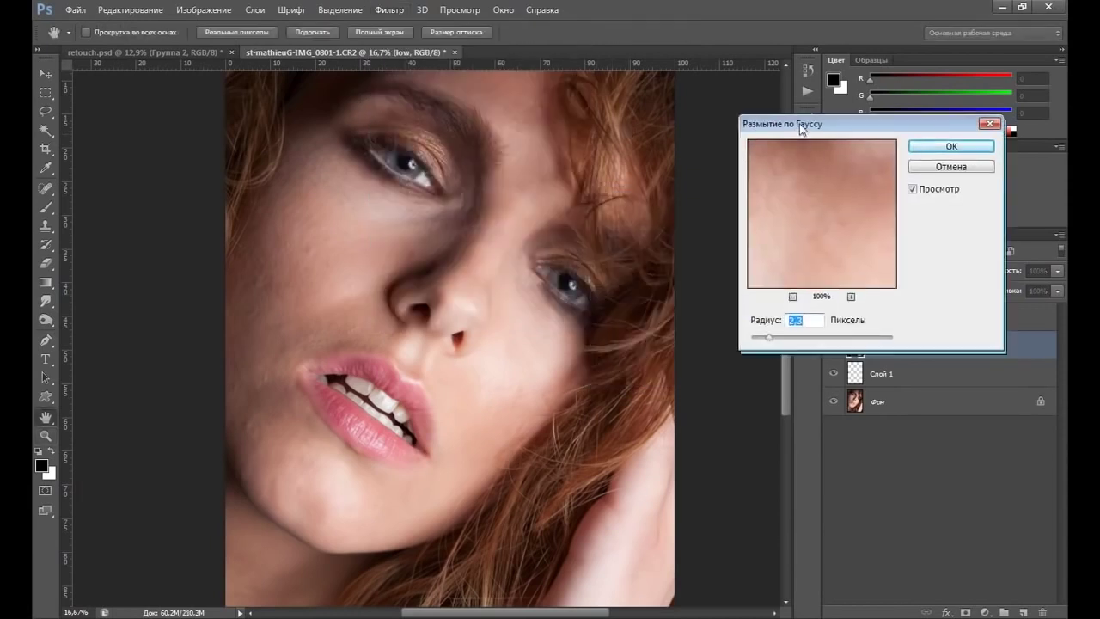
{"action": "left_click_drag", "start_coordinate": [800, 129], "coordinate": [728, 98]}
{"action": "left_click_drag", "start_coordinate": [702, 311], "coordinate": [713, 324]}
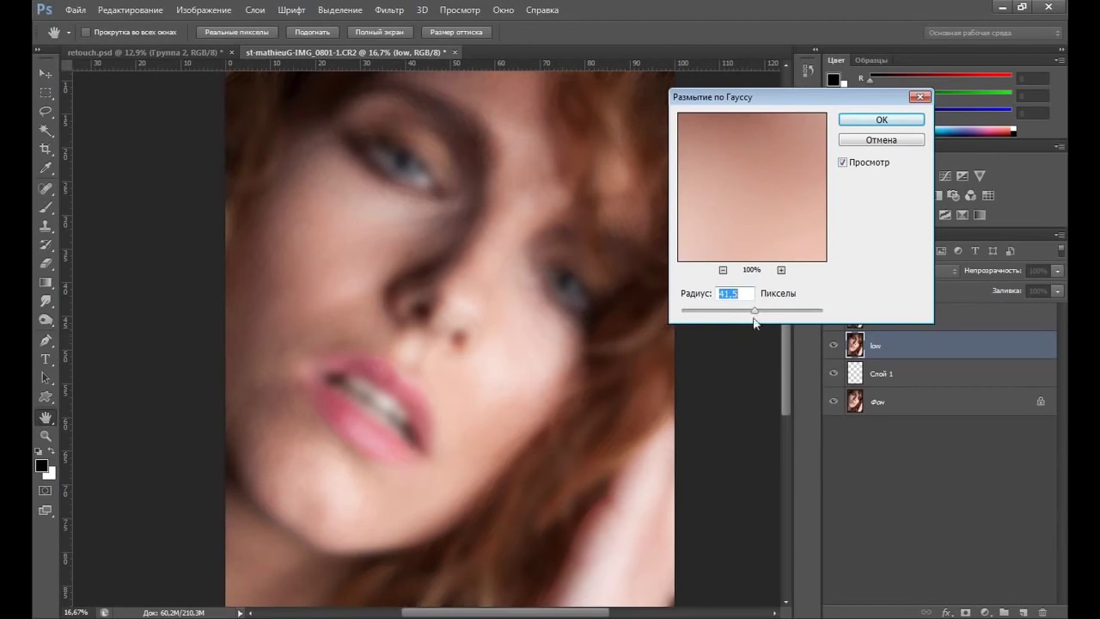
{"action": "left_click_drag", "start_coordinate": [756, 311], "coordinate": [747, 309]}
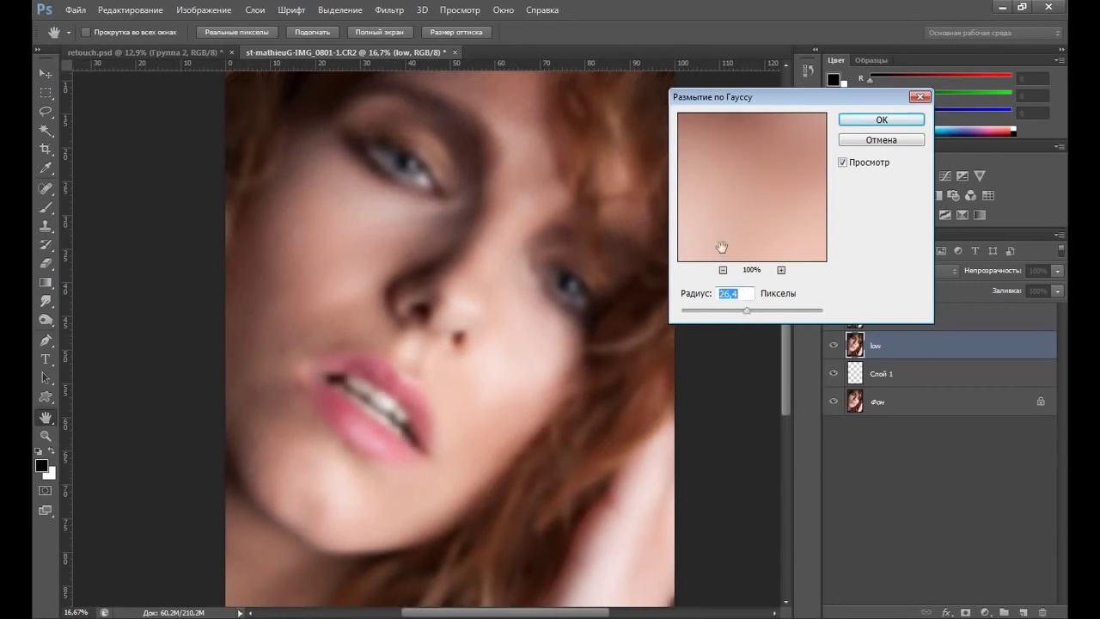
{"action": "left_click_drag", "start_coordinate": [744, 310], "coordinate": [791, 312]}
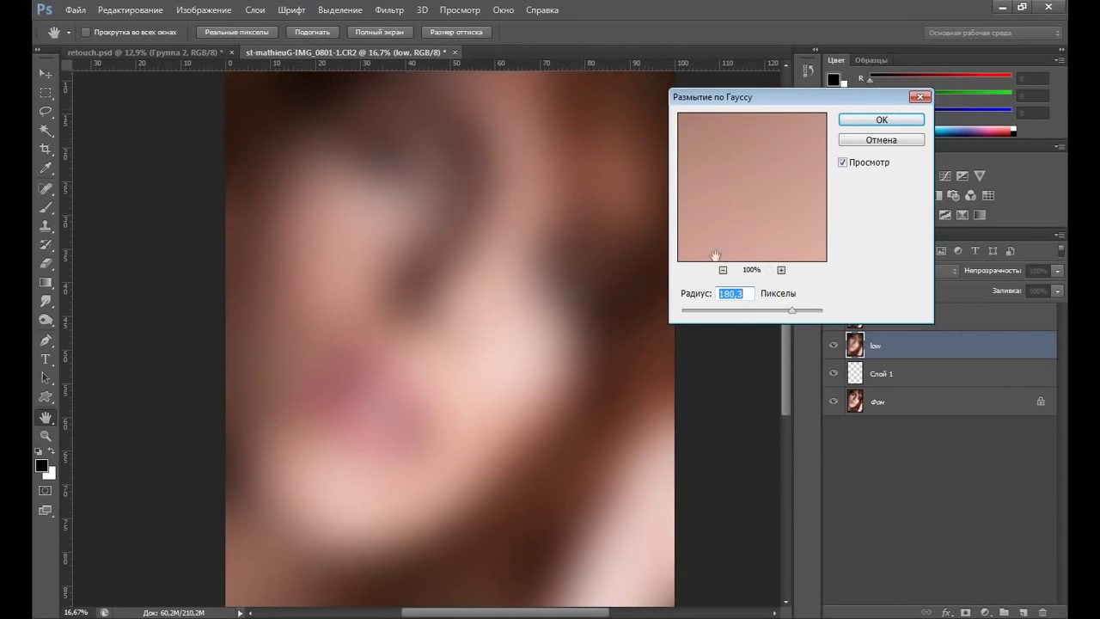
{"action": "left_click_drag", "start_coordinate": [792, 312], "coordinate": [746, 313]}
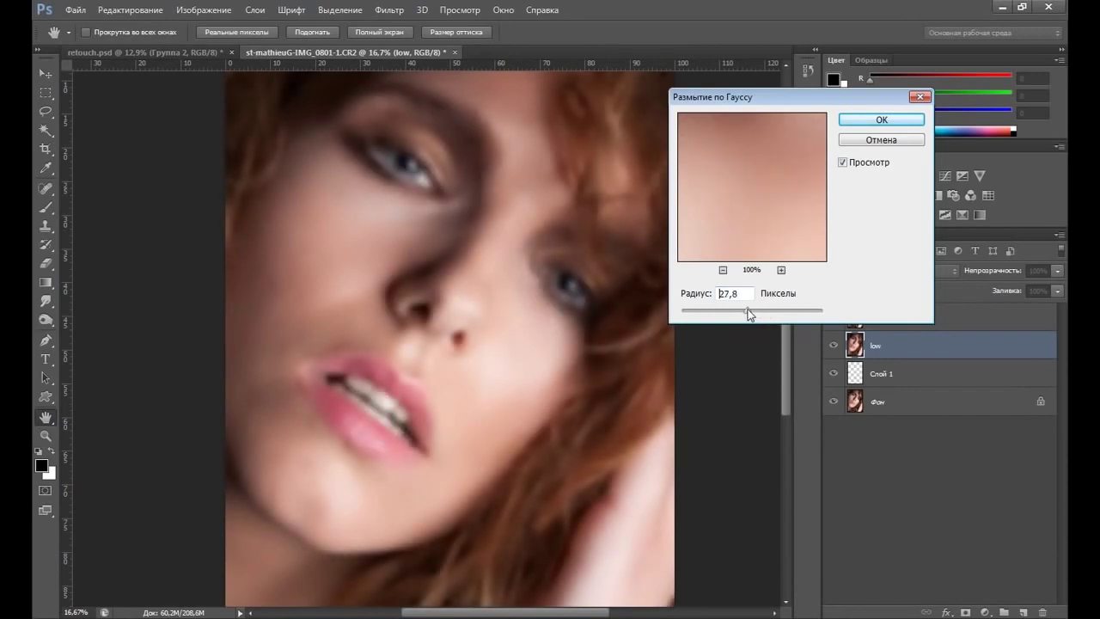
{"action": "left_click_drag", "start_coordinate": [747, 314], "coordinate": [743, 312]}
{"action": "left_click", "coordinate": [876, 120]}
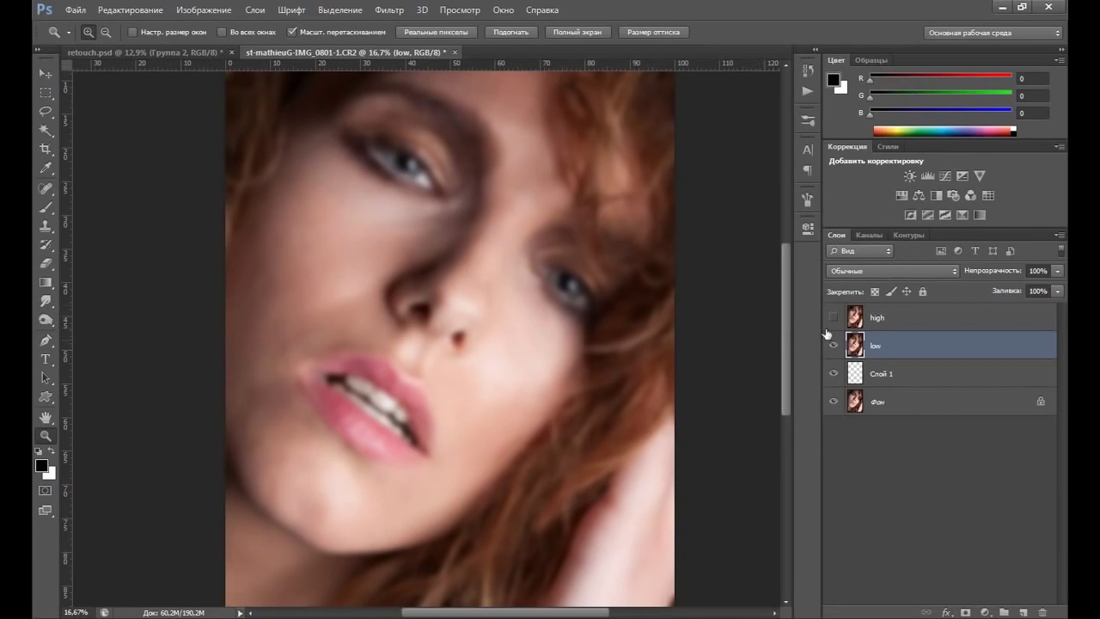
{"action": "left_click", "coordinate": [864, 318]}
{"action": "left_click", "coordinate": [833, 317]}
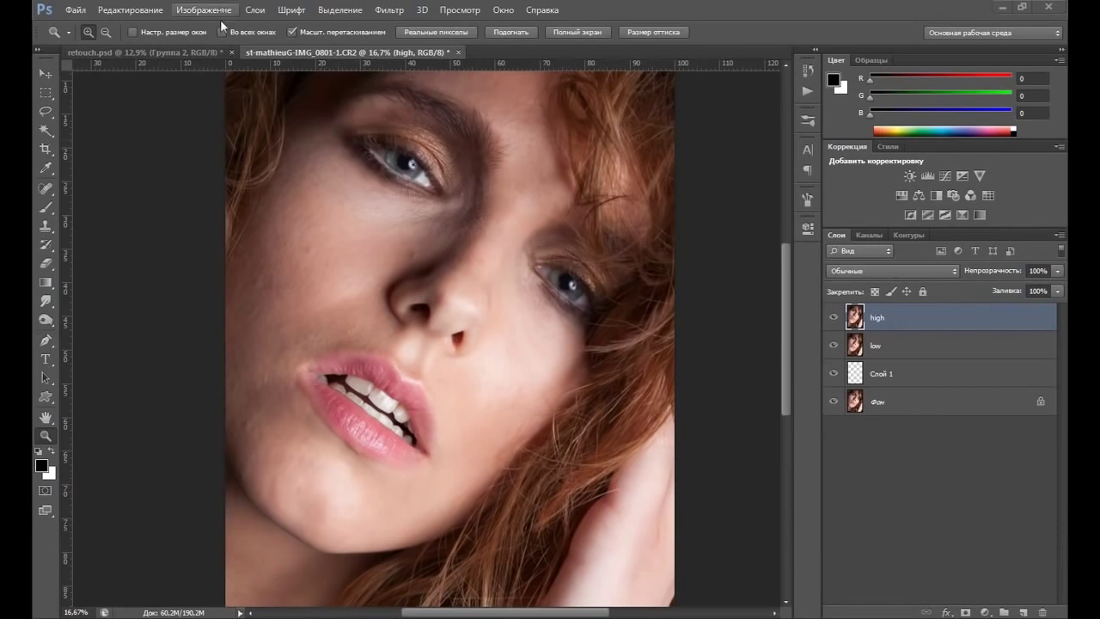
Step: Apply Image to high from low with Добавление blending, Invert, Scale 2 and Offset 1
{"action": "left_click", "coordinate": [224, 14]}
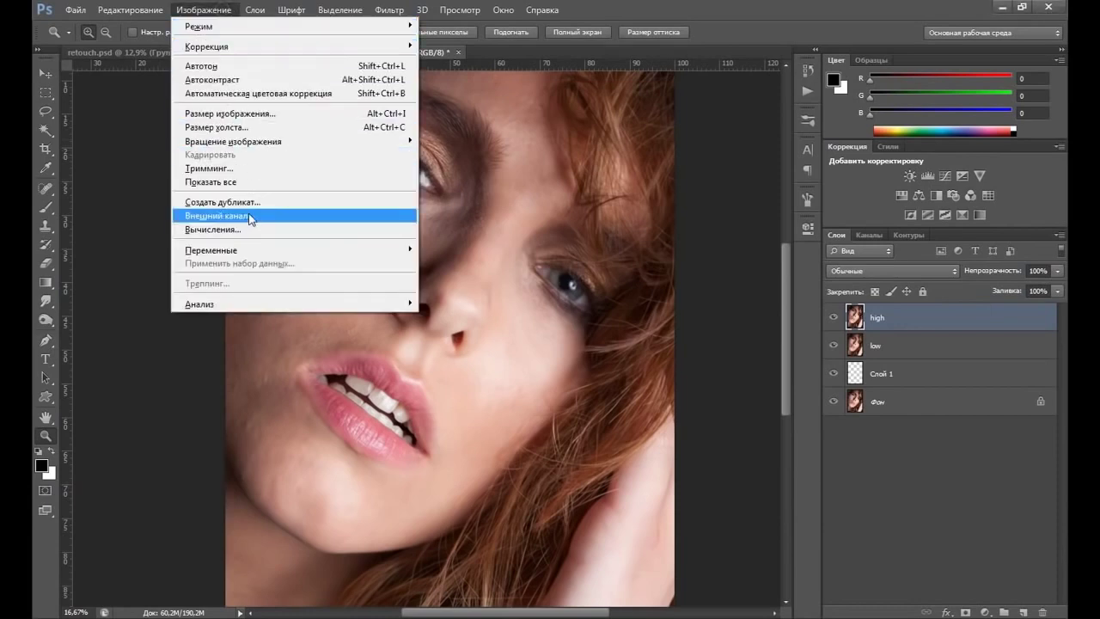
{"action": "left_click", "coordinate": [251, 215]}
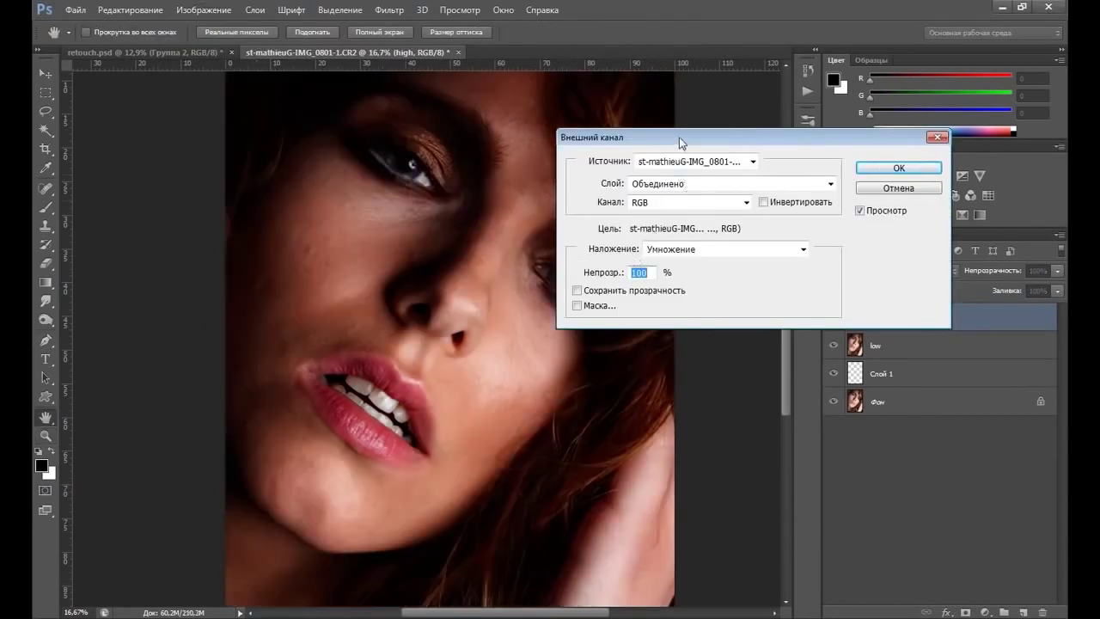
{"action": "left_click_drag", "start_coordinate": [682, 137], "coordinate": [609, 112]}
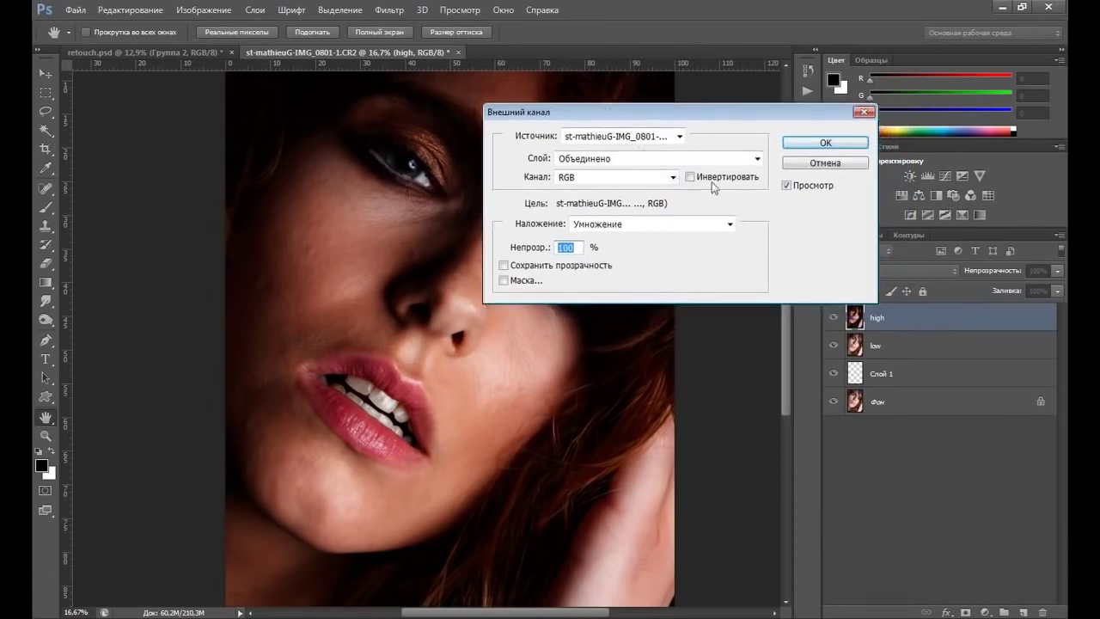
{"action": "left_click", "coordinate": [757, 158]}
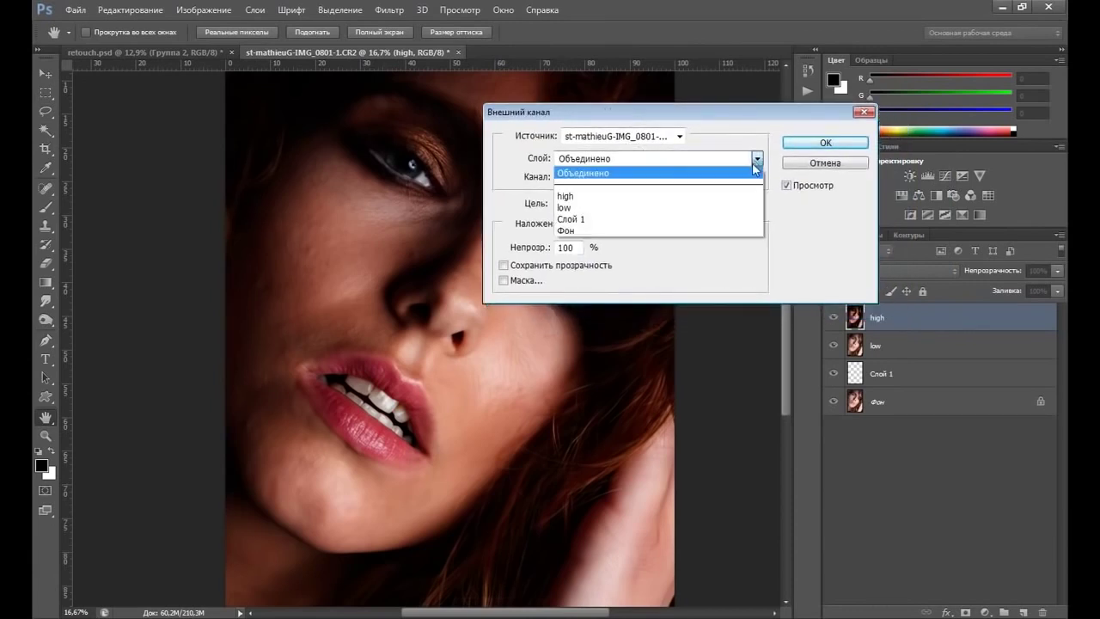
{"action": "left_click", "coordinate": [584, 208]}
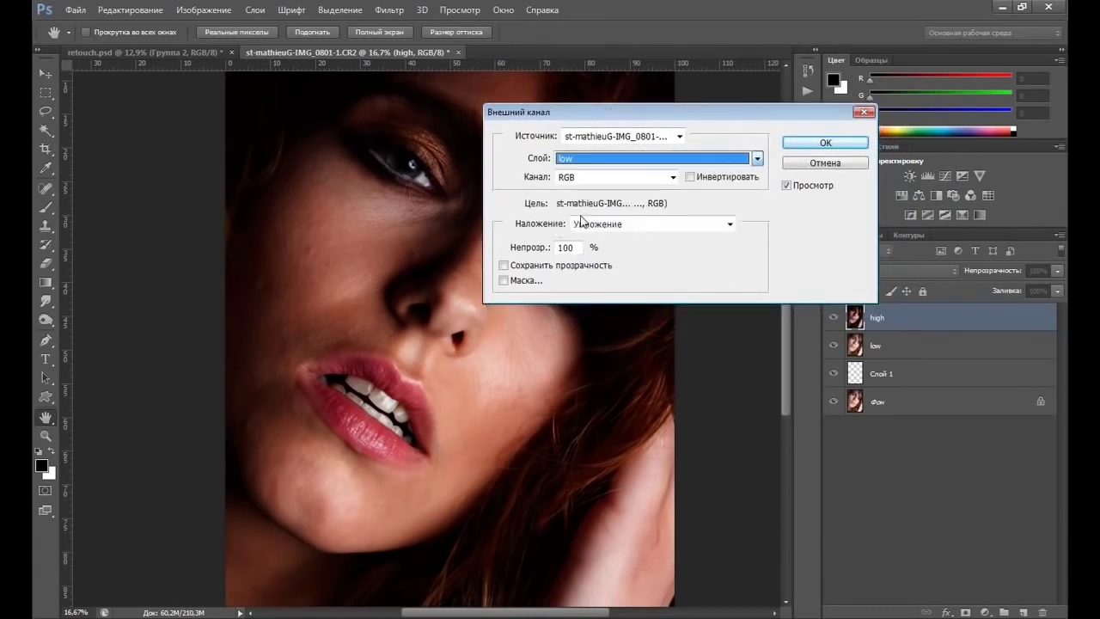
{"action": "left_click", "coordinate": [729, 224]}
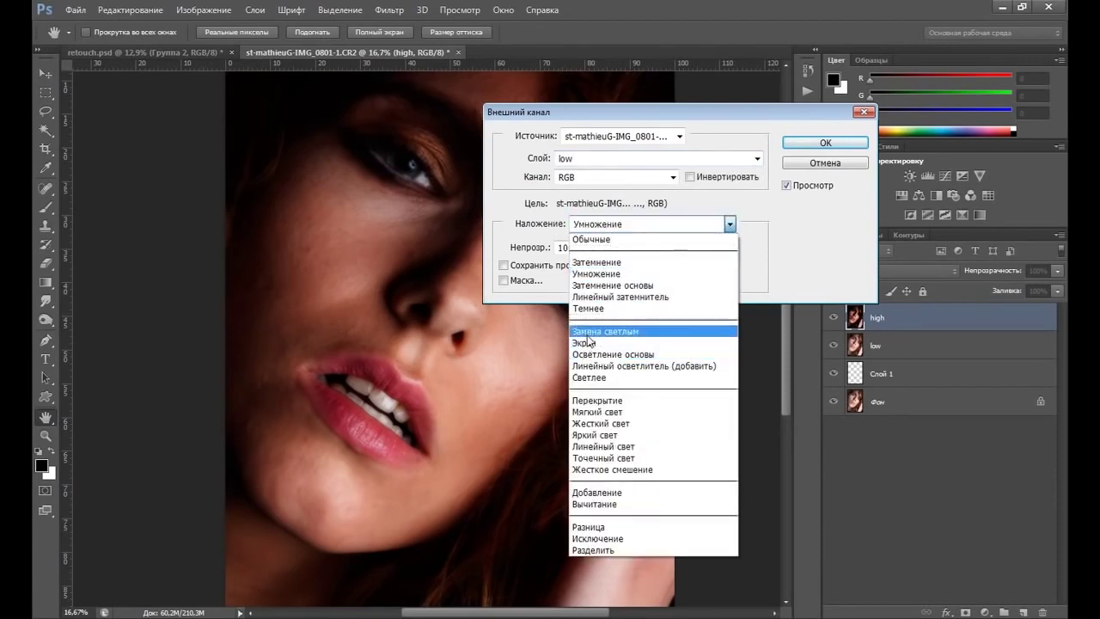
{"action": "left_click", "coordinate": [590, 494]}
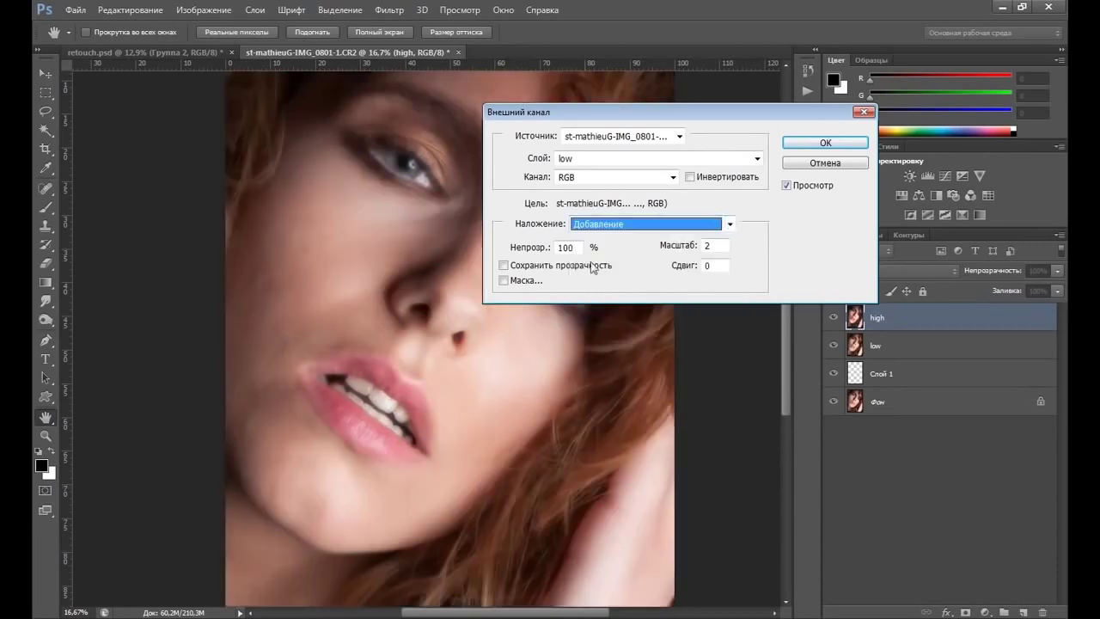
{"action": "left_click", "coordinate": [689, 177]}
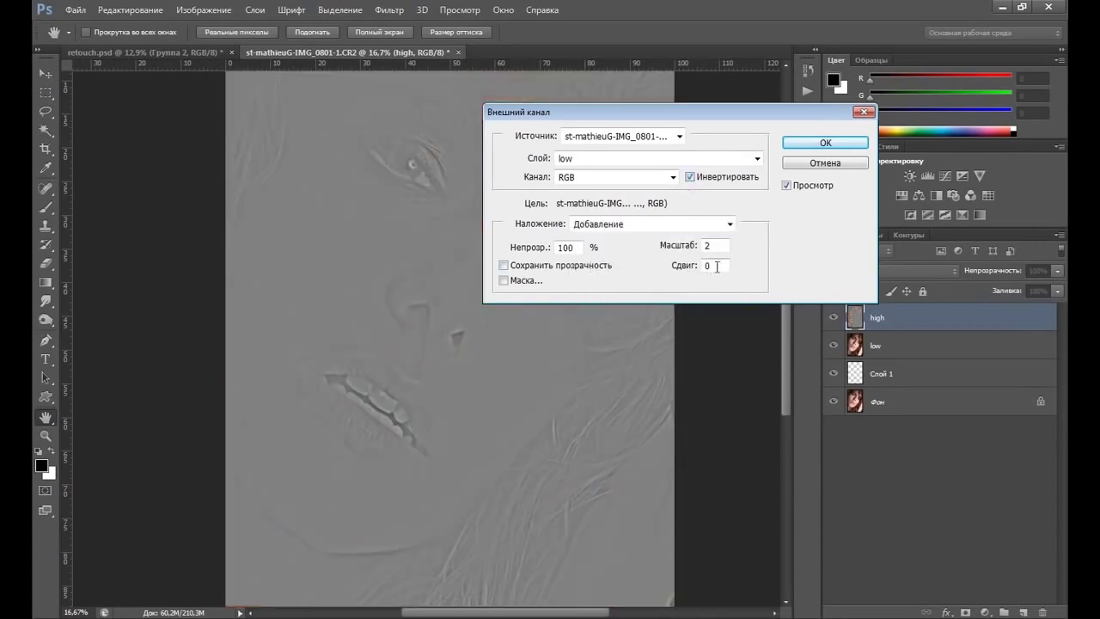
{"action": "double_click", "coordinate": [716, 267]}
{"action": "type", "text": "1"}
{"action": "left_click_drag", "start_coordinate": [755, 120], "coordinate": [745, 118]}
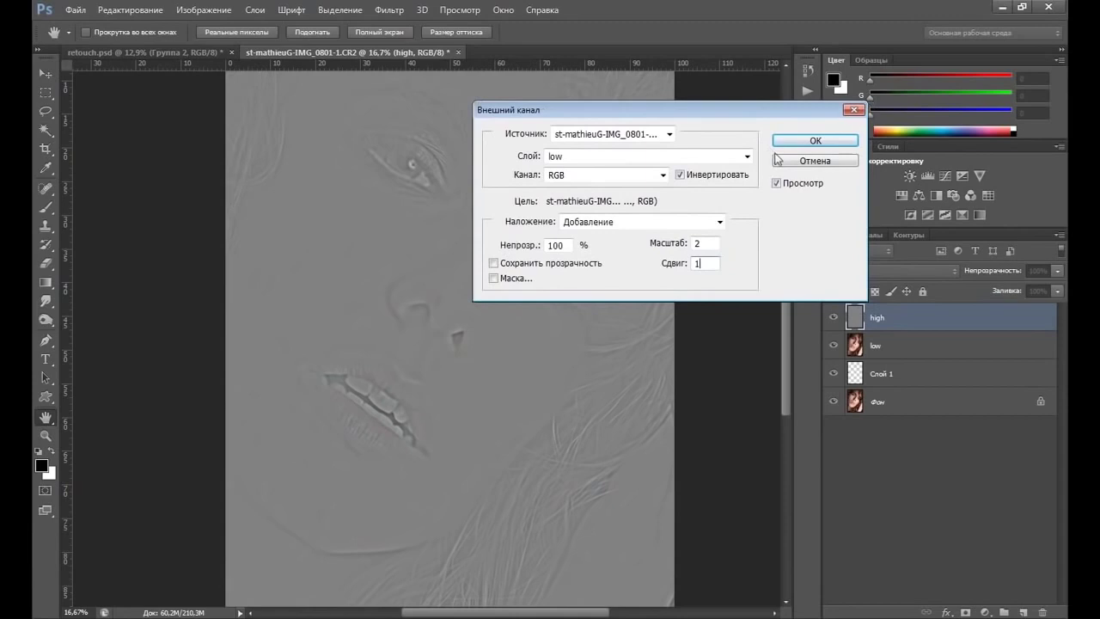
{"action": "left_click", "coordinate": [815, 141]}
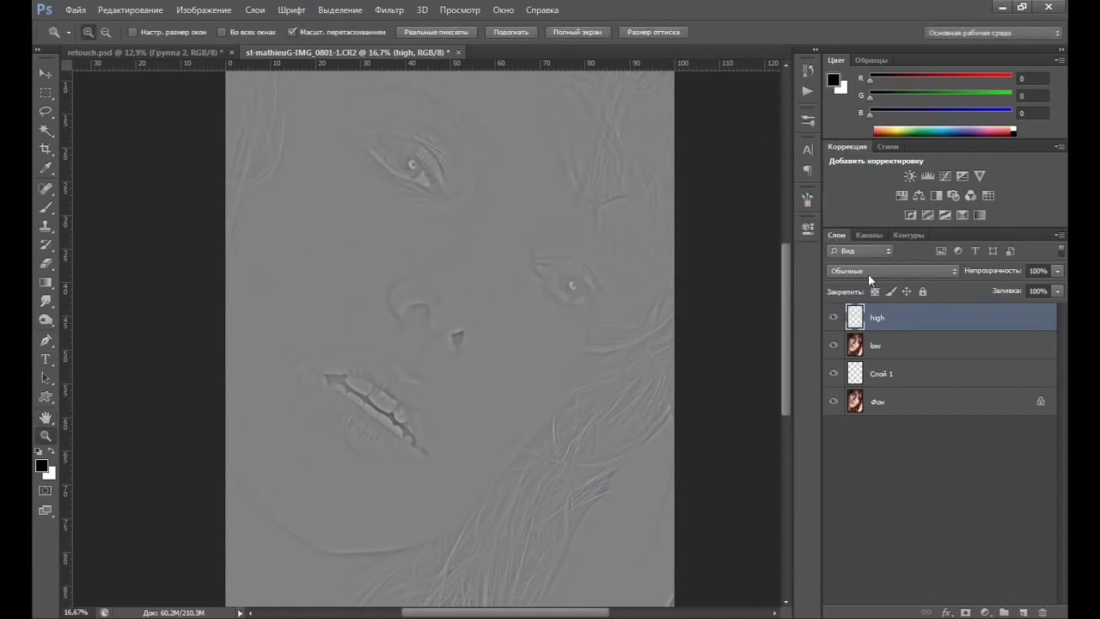
Step: Set the high layer to Линейный свет, group high and low into Группа 1, and compare the result
{"action": "left_click", "coordinate": [868, 271]}
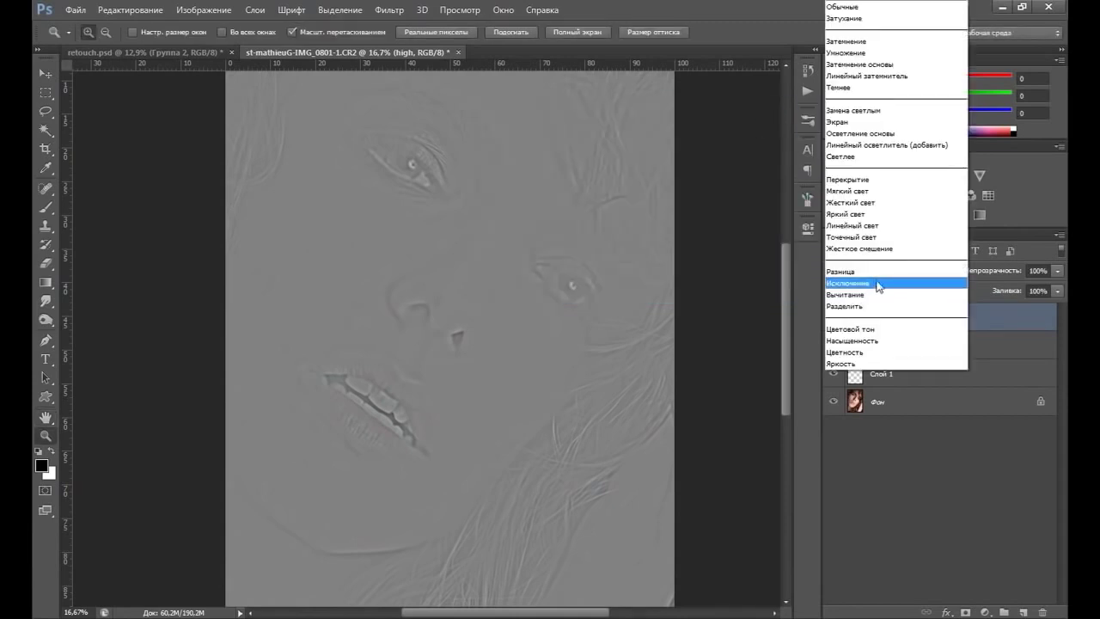
{"action": "left_click", "coordinate": [869, 225]}
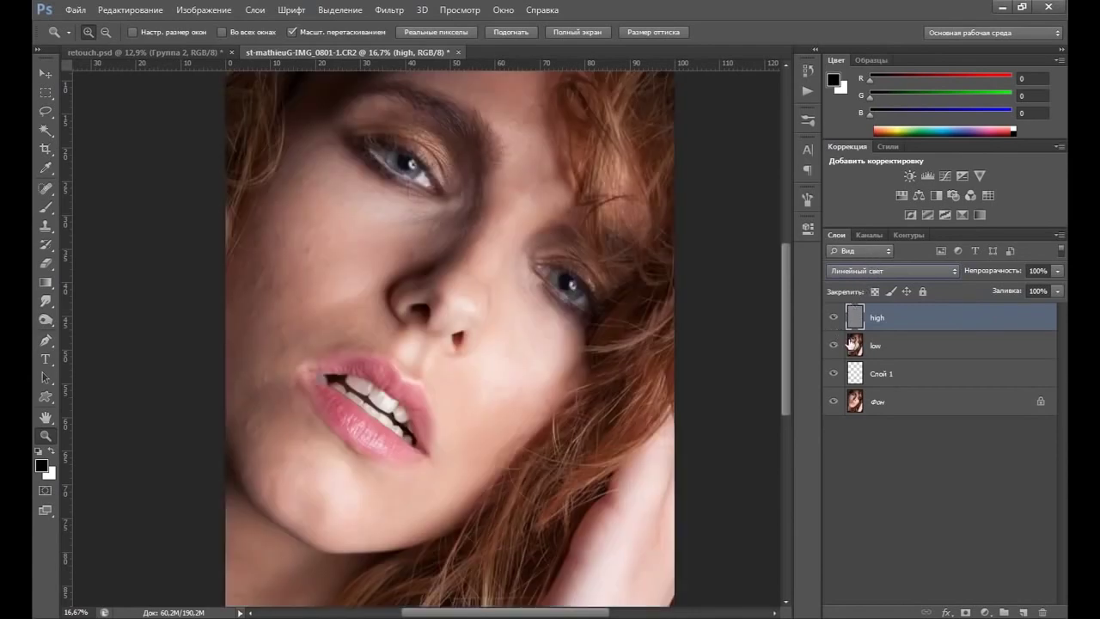
{"action": "left_click", "coordinate": [891, 347], "text": "shift"}
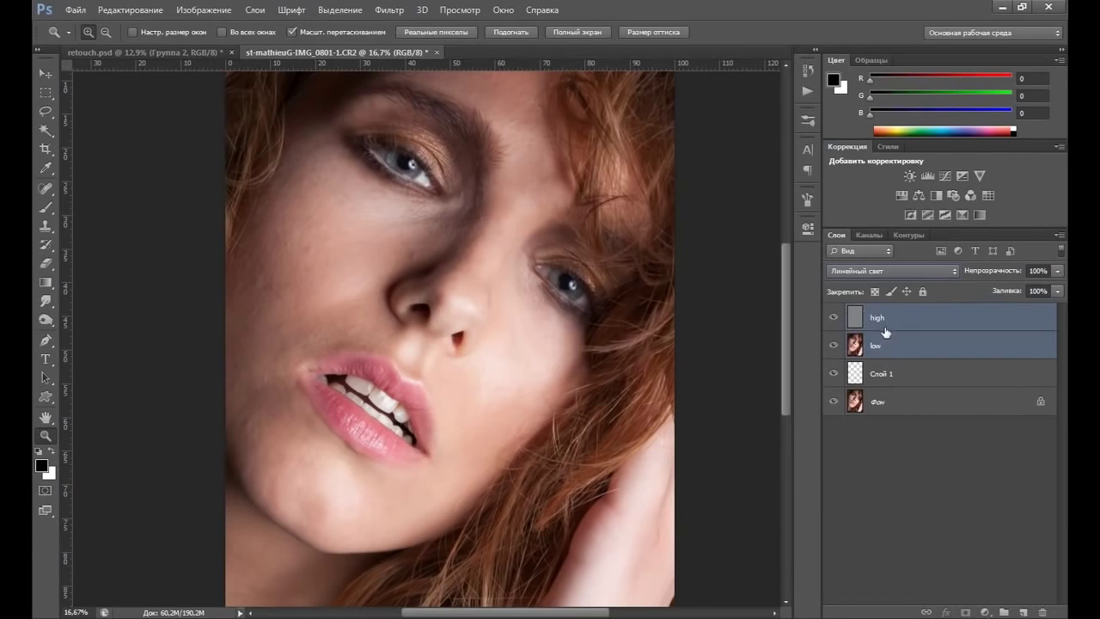
{"action": "key", "text": "ctrl+g"}
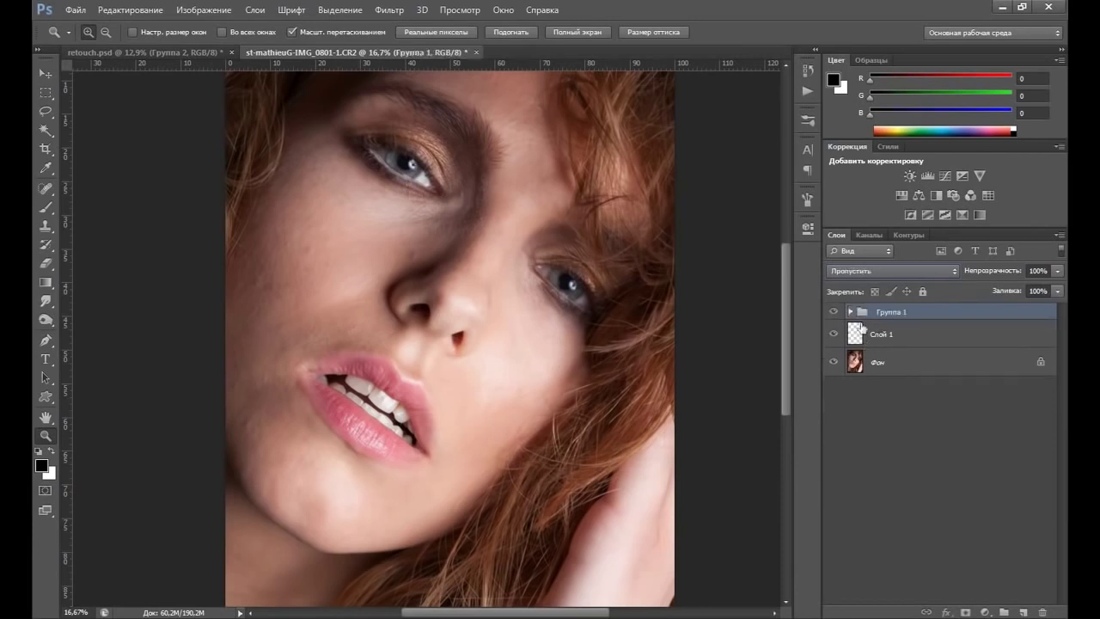
{"action": "left_click", "coordinate": [834, 313]}
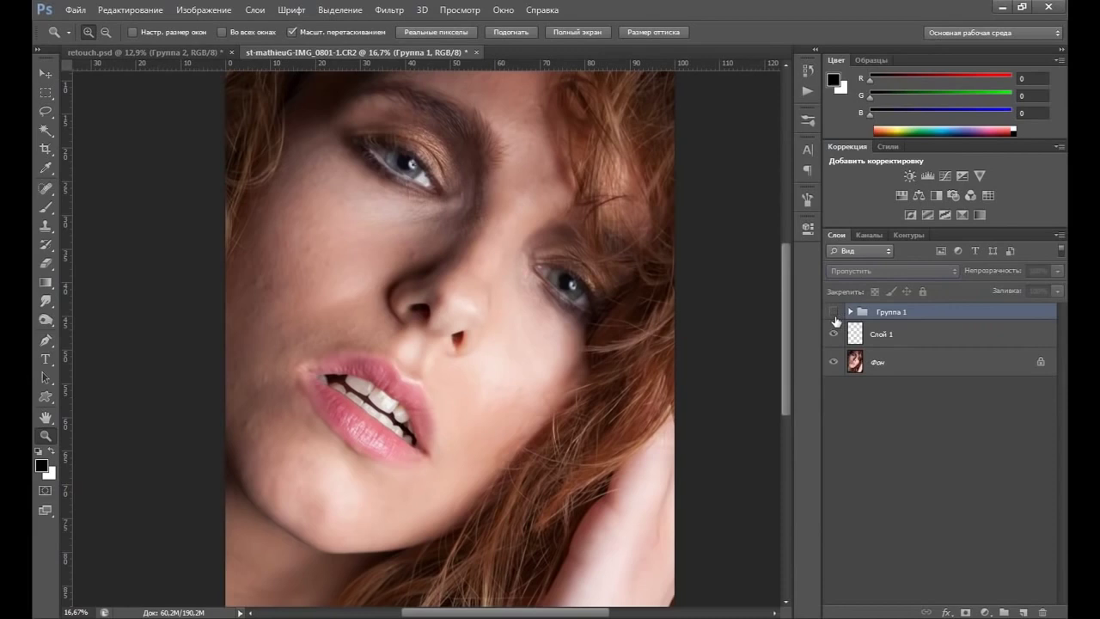
{"action": "left_click", "coordinate": [834, 314]}
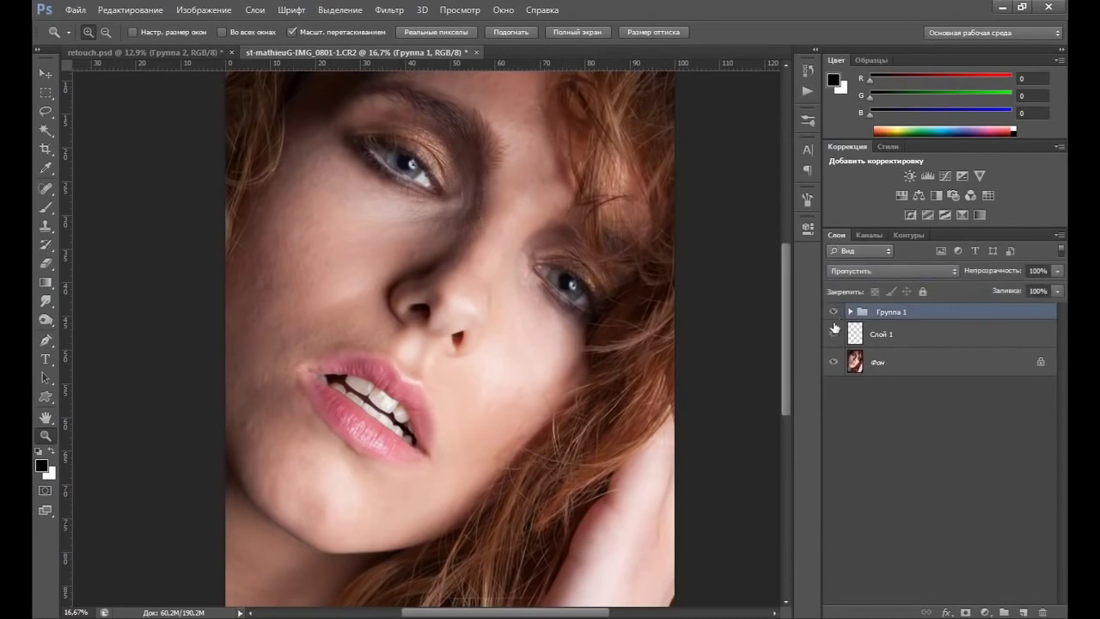
{"action": "left_click", "coordinate": [850, 312]}
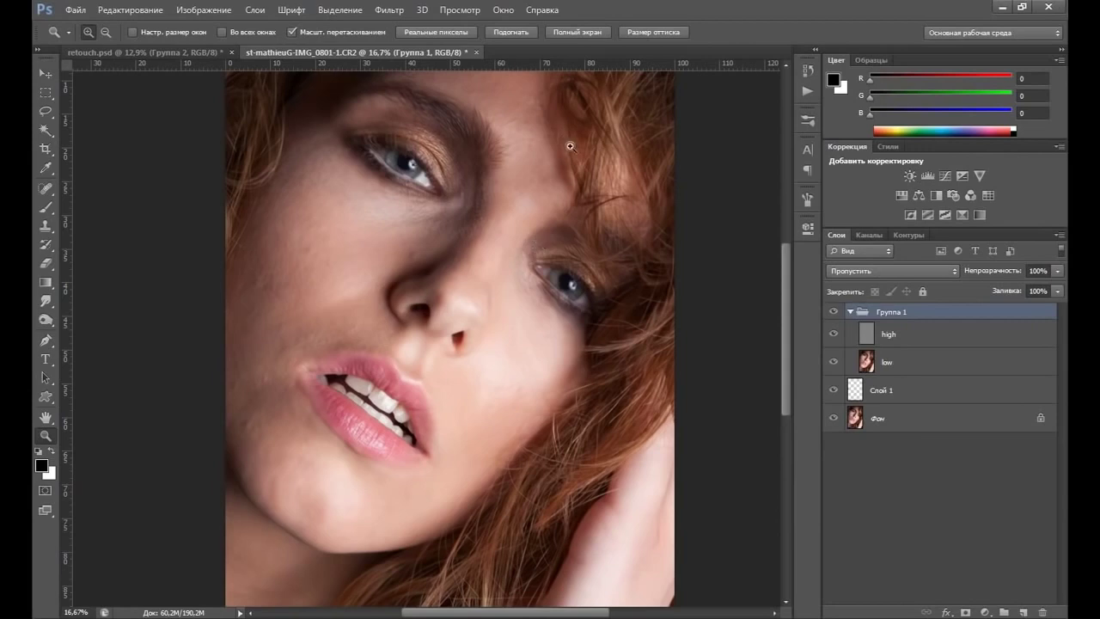
Step: Make the high layer active and zoom in on the upper face
{"action": "left_click", "coordinate": [889, 336]}
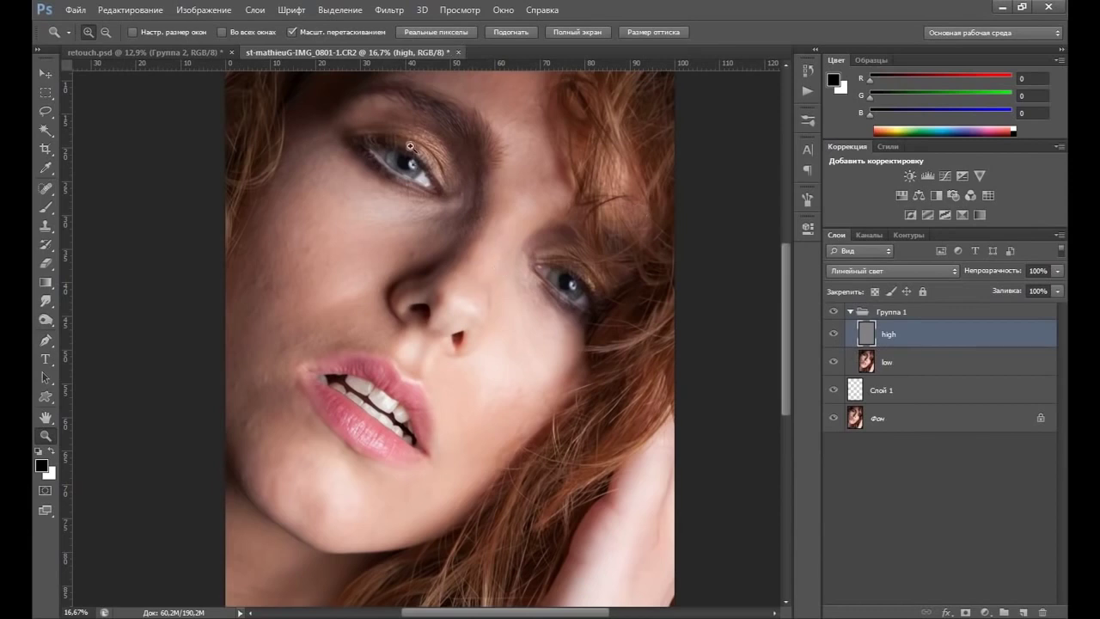
{"action": "left_click", "coordinate": [437, 257]}
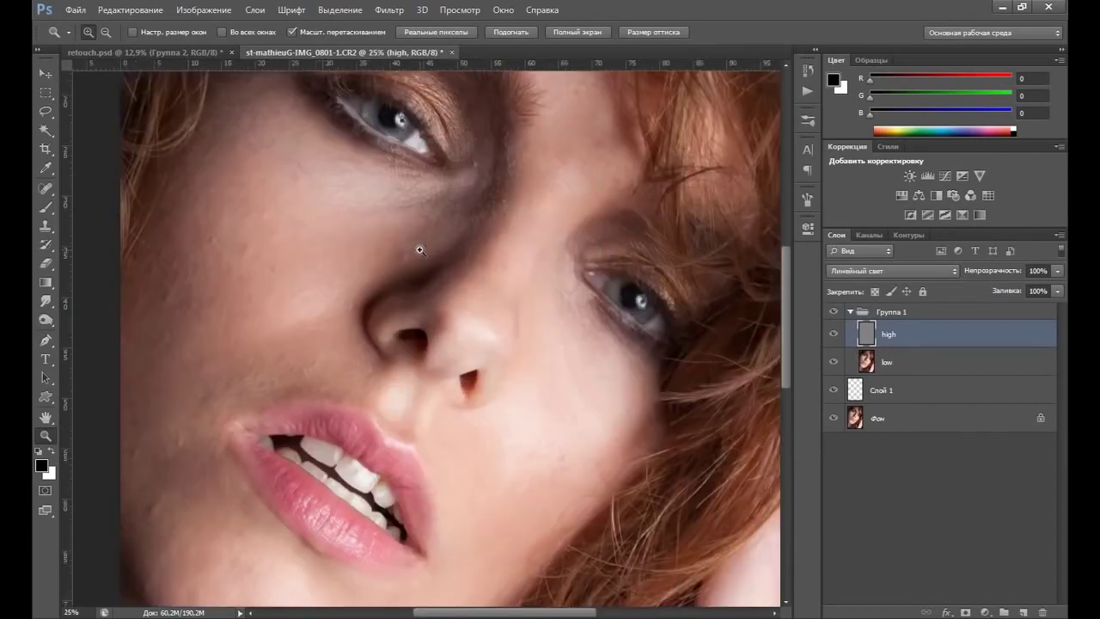
{"action": "left_click_drag", "start_coordinate": [445, 210], "coordinate": [418, 266]}
Step: Select the Spot Healing Brush with Sample All Layers turned off
{"action": "left_click", "coordinate": [48, 186]}
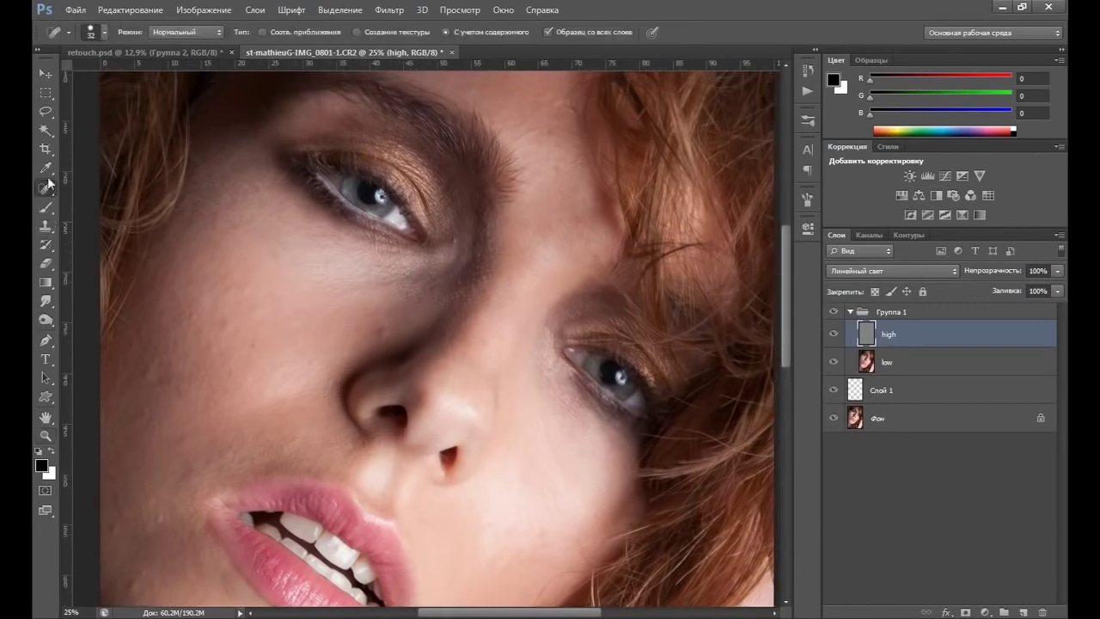
{"action": "right_click", "coordinate": [55, 195]}
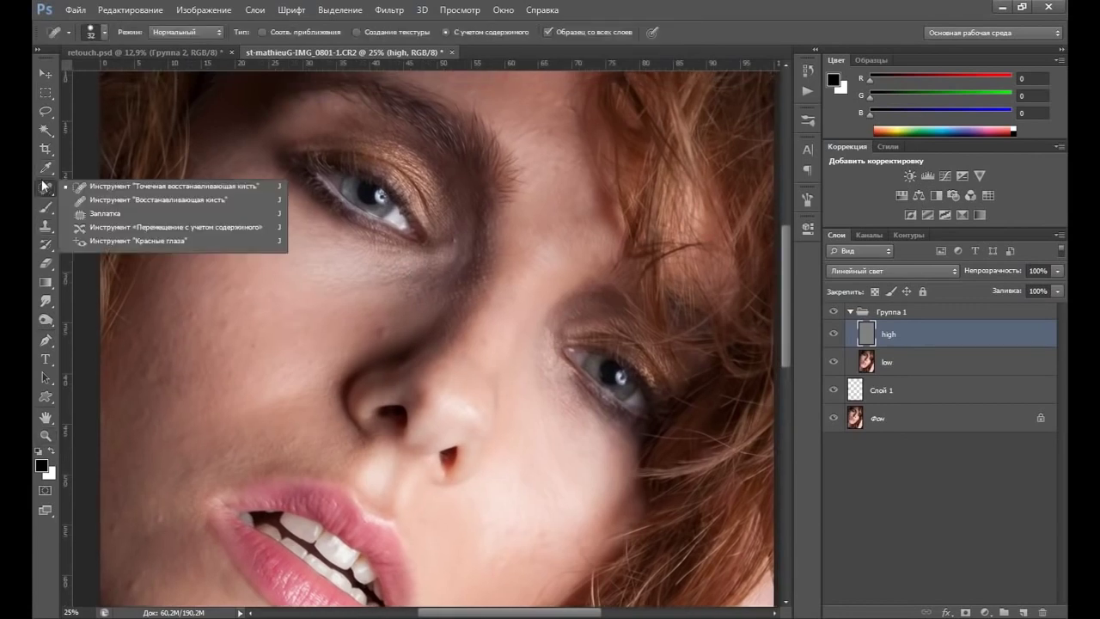
{"action": "left_click", "coordinate": [98, 190]}
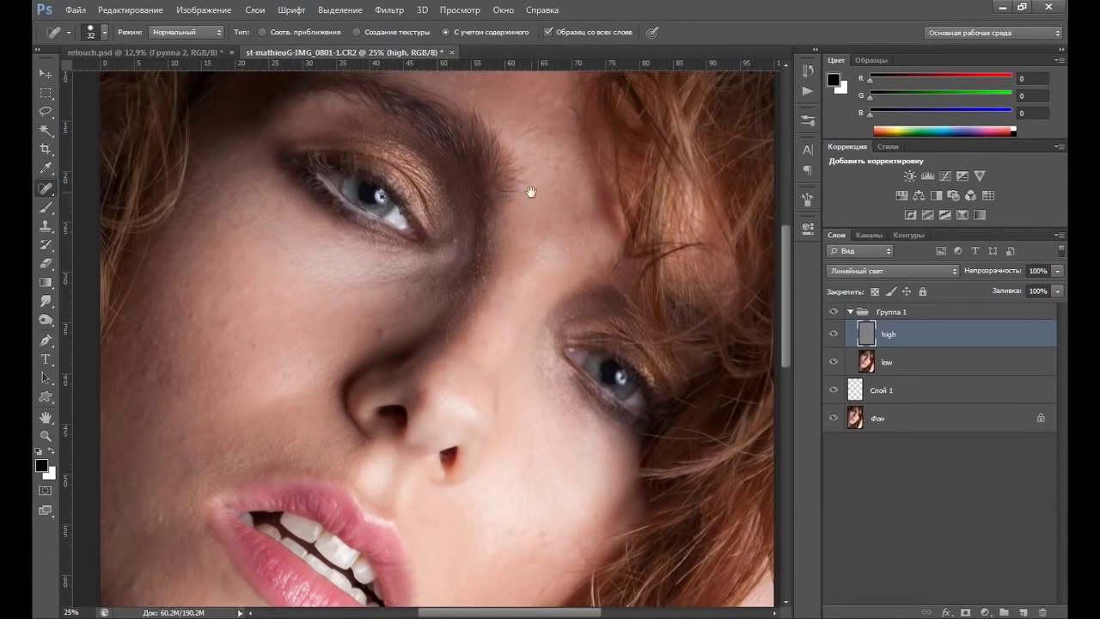
{"action": "left_click_drag", "start_coordinate": [529, 191], "coordinate": [508, 260]}
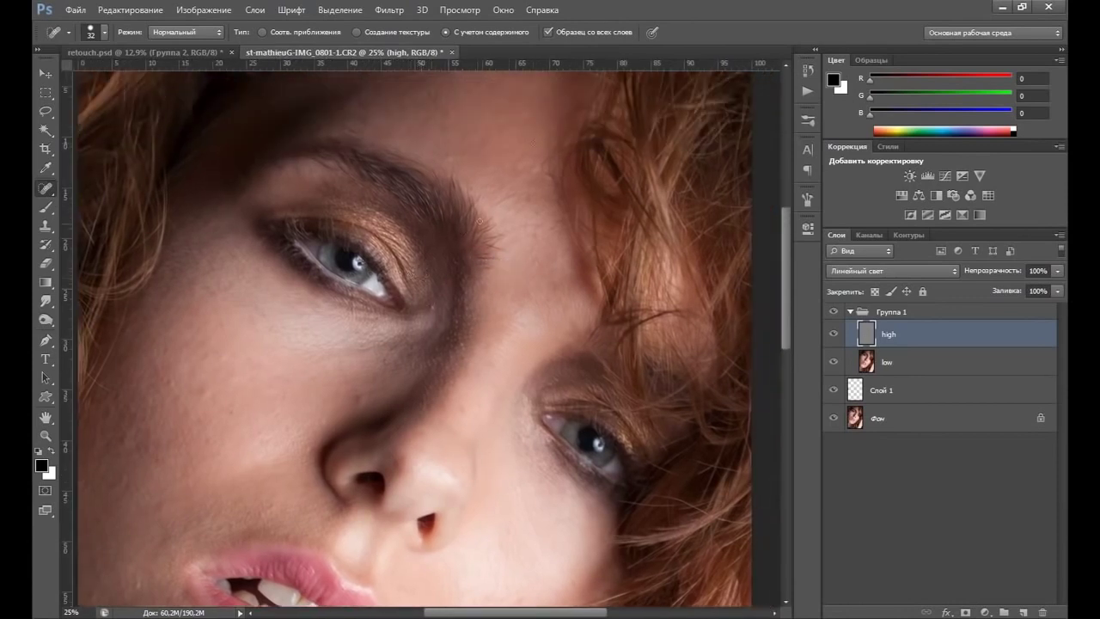
{"action": "left_click", "coordinate": [549, 32]}
{"action": "left_click", "coordinate": [45, 435]}
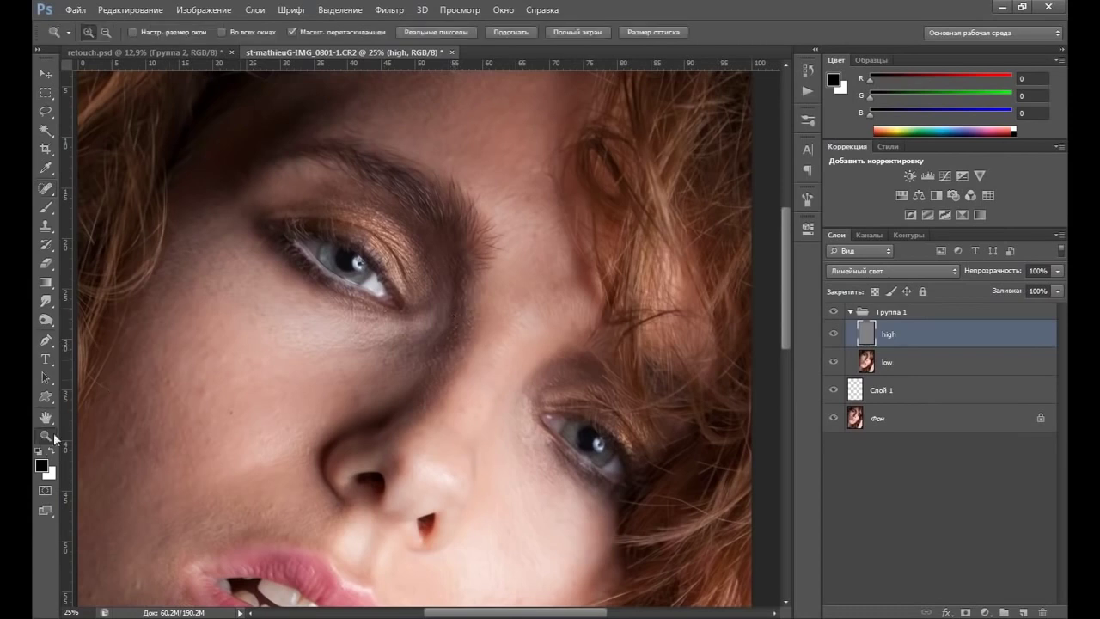
Step: Heal two blemishes on the forehead with the Spot Healing Brush
{"action": "left_click", "coordinate": [459, 315]}
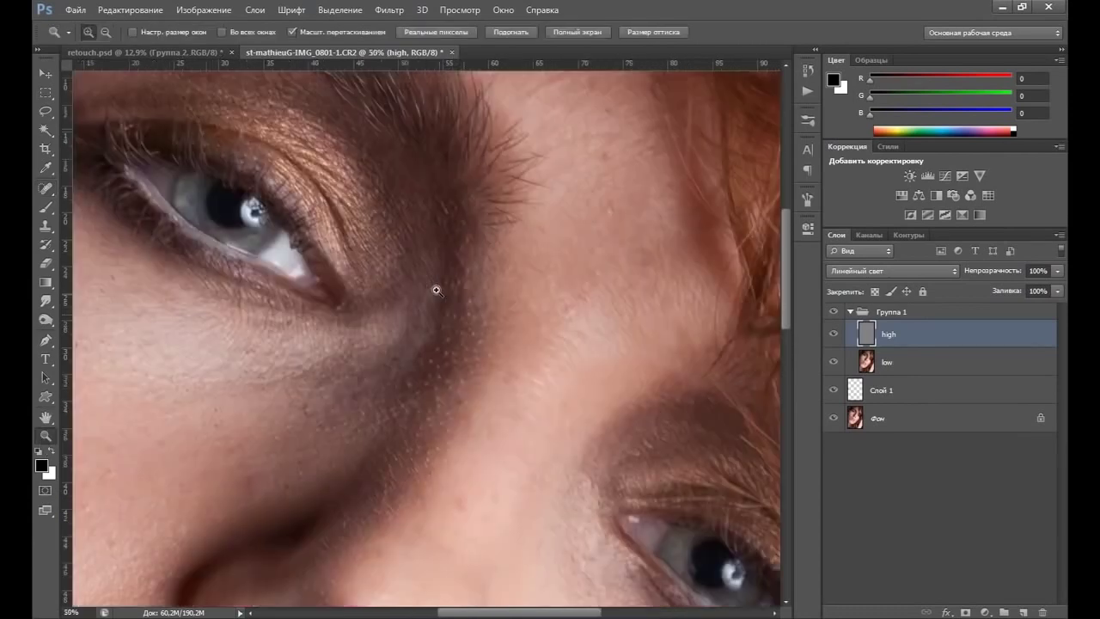
{"action": "left_click", "coordinate": [46, 188]}
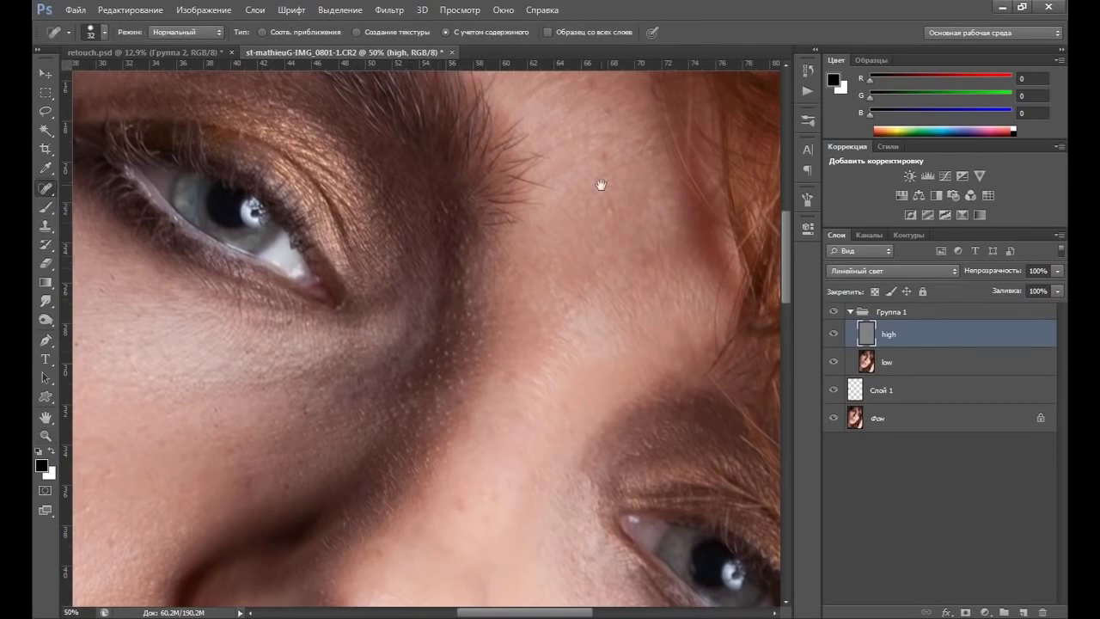
{"action": "left_click_drag", "start_coordinate": [598, 204], "coordinate": [544, 250]}
{"action": "key", "text": "ctrl+r"}
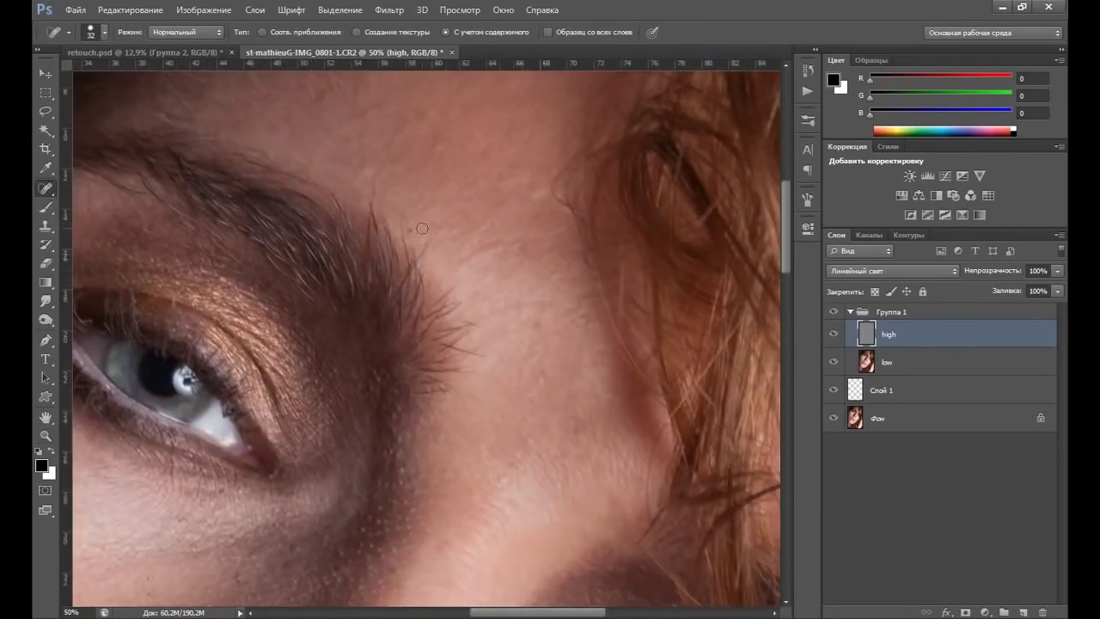
{"action": "scroll", "coordinate": [466, 292], "scroll_direction": "up", "scroll_amount": 3}
{"action": "scroll", "coordinate": [470, 241], "scroll_direction": "up", "scroll_amount": 3}
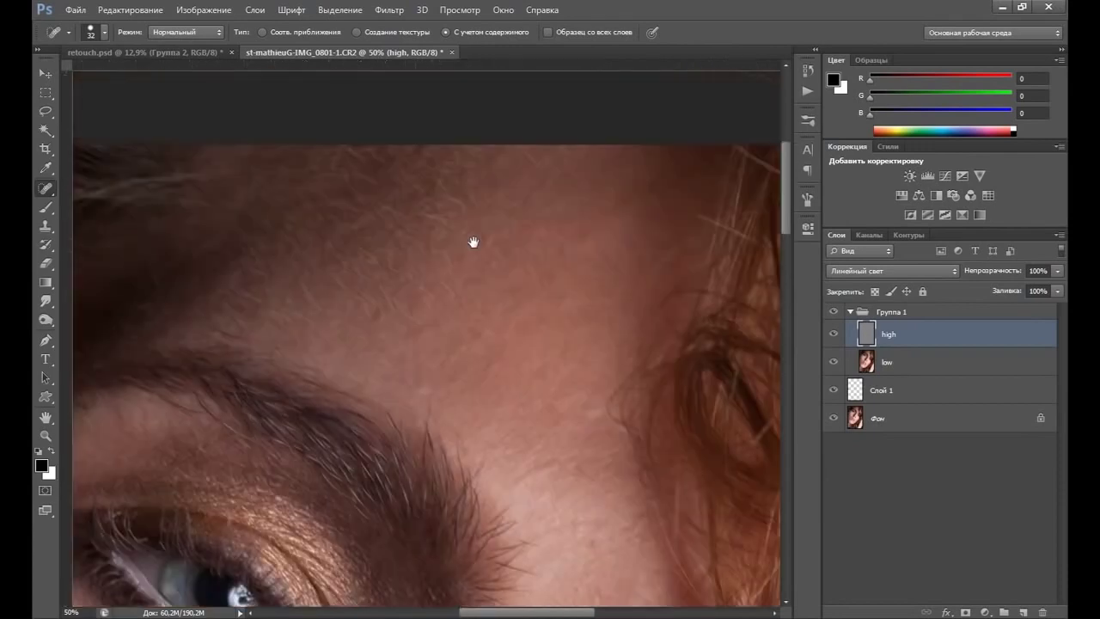
{"action": "scroll", "coordinate": [559, 252], "scroll_direction": "up", "scroll_amount": 1}
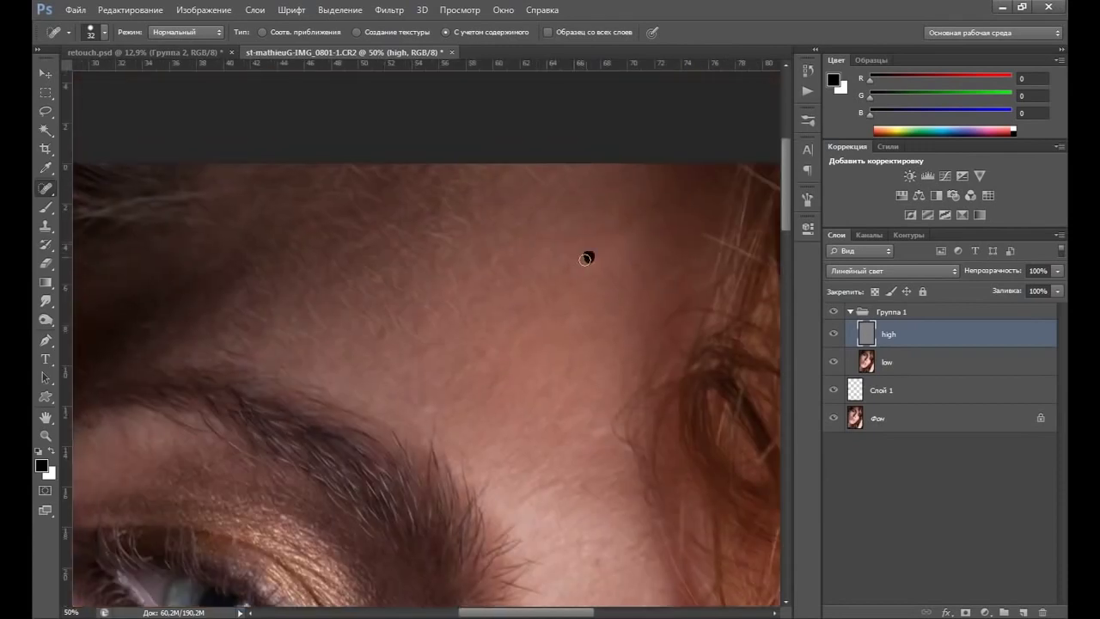
{"action": "mouse_move", "coordinate": [502, 226]}
{"action": "left_mouse_down"}
{"action": "mouse_move", "coordinate": [523, 238]}
{"action": "mouse_move", "coordinate": [579, 235]}
{"action": "mouse_move", "coordinate": [623, 226]}
{"action": "mouse_move", "coordinate": [617, 219]}
{"action": "left_mouse_up"}
{"action": "left_click_drag", "start_coordinate": [620, 229], "coordinate": [591, 236]}
Step: Heal a blemish below the eye and two spots on the cheek beside the nose
{"action": "left_click_drag", "start_coordinate": [463, 295], "coordinate": [518, 226]}
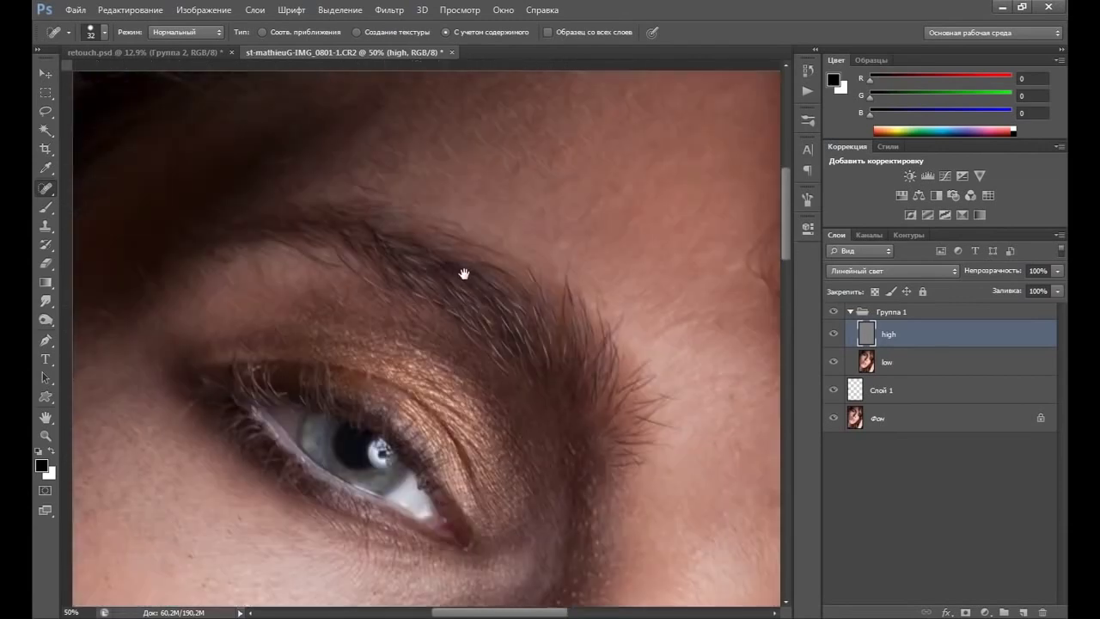
{"action": "left_click_drag", "start_coordinate": [464, 275], "coordinate": [501, 219]}
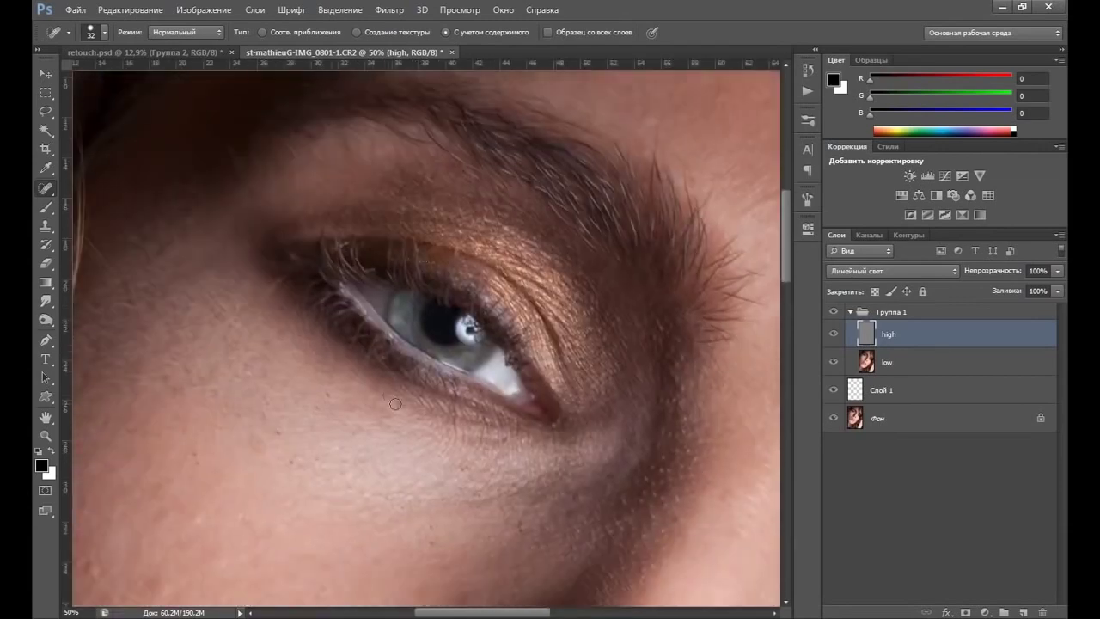
{"action": "left_click_drag", "start_coordinate": [396, 404], "coordinate": [369, 363]}
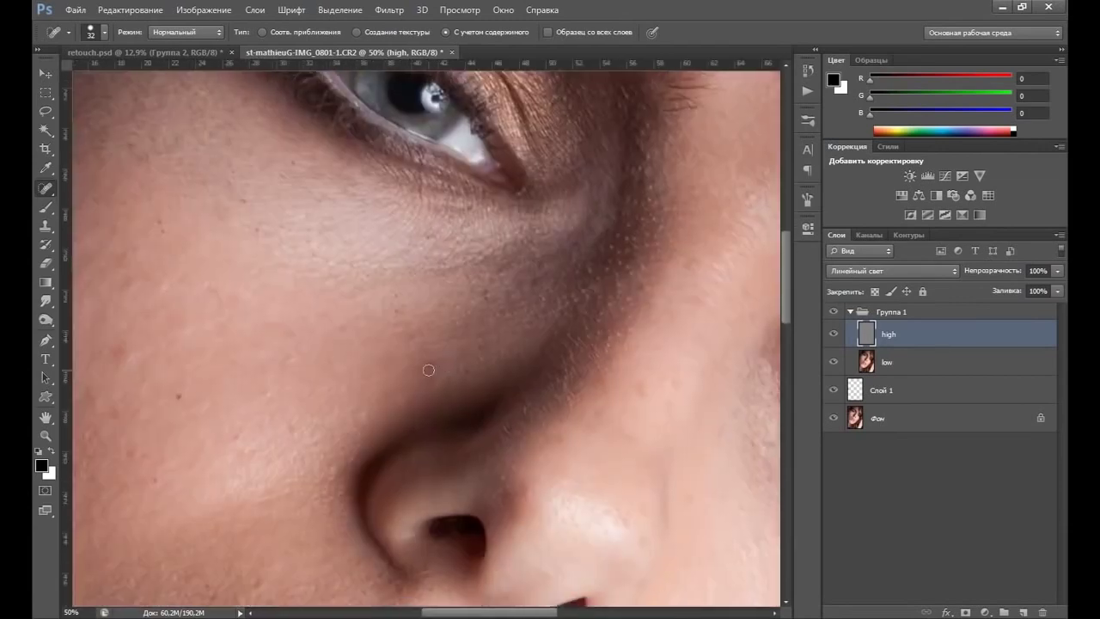
{"action": "left_click", "coordinate": [429, 369]}
{"action": "left_click_drag", "start_coordinate": [429, 361], "coordinate": [410, 289]}
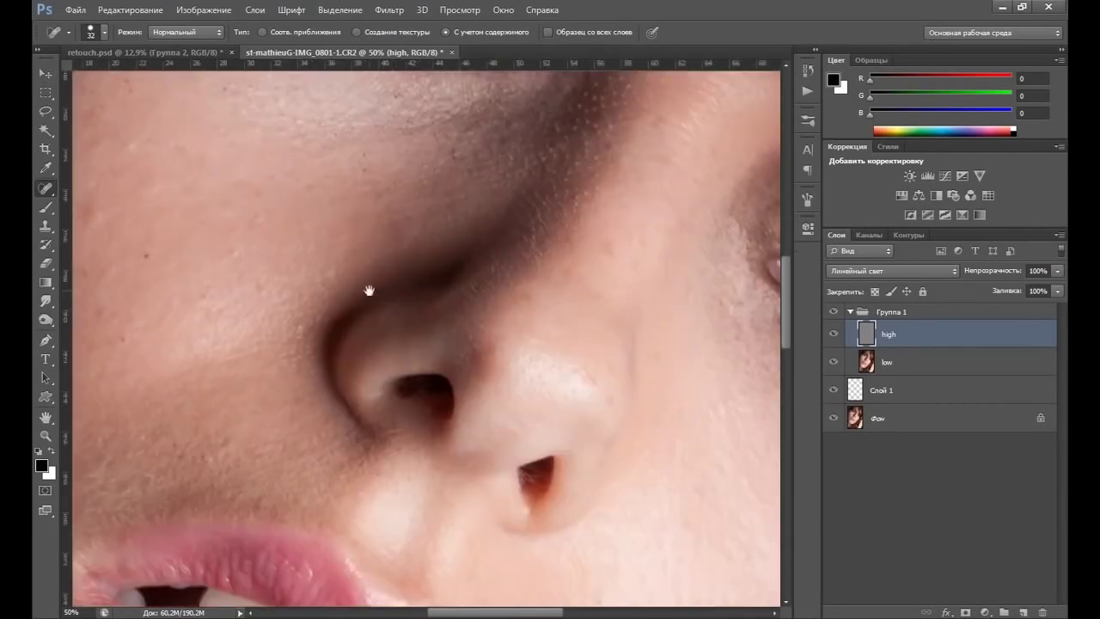
{"action": "left_click_drag", "start_coordinate": [278, 294], "coordinate": [349, 290]}
{"action": "left_click", "coordinate": [321, 272]}
{"action": "left_click", "coordinate": [299, 353]}
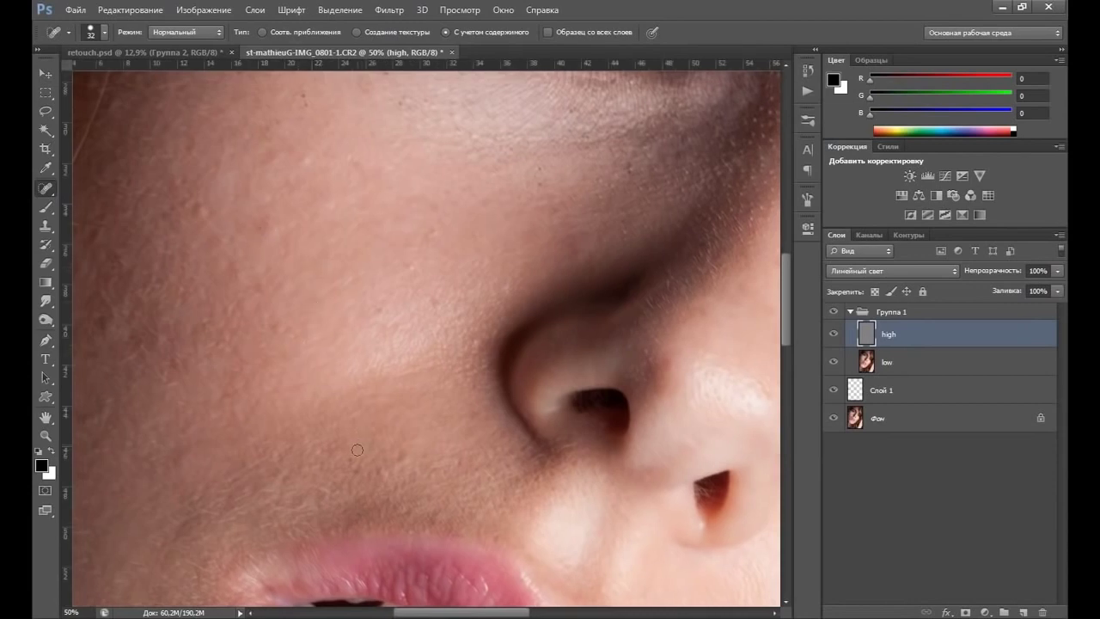
Step: Heal two more cheek spots and the dark mark inside the nostril
{"action": "scroll", "coordinate": [349, 263], "scroll_direction": "up", "scroll_amount": 3}
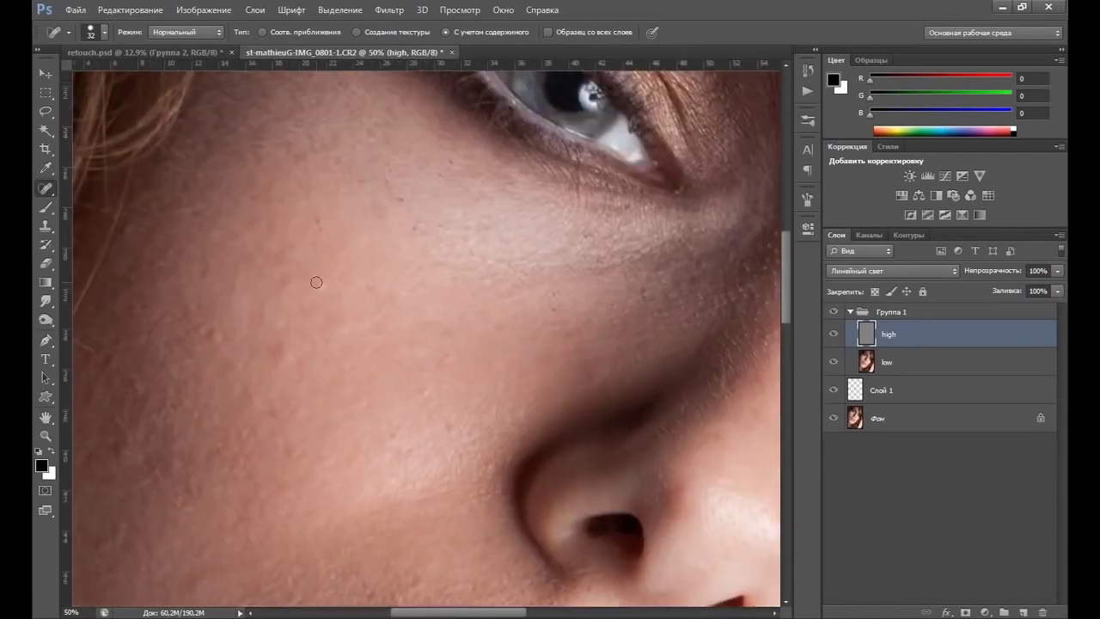
{"action": "left_click", "coordinate": [323, 289]}
{"action": "left_click_drag", "start_coordinate": [414, 353], "coordinate": [398, 325]}
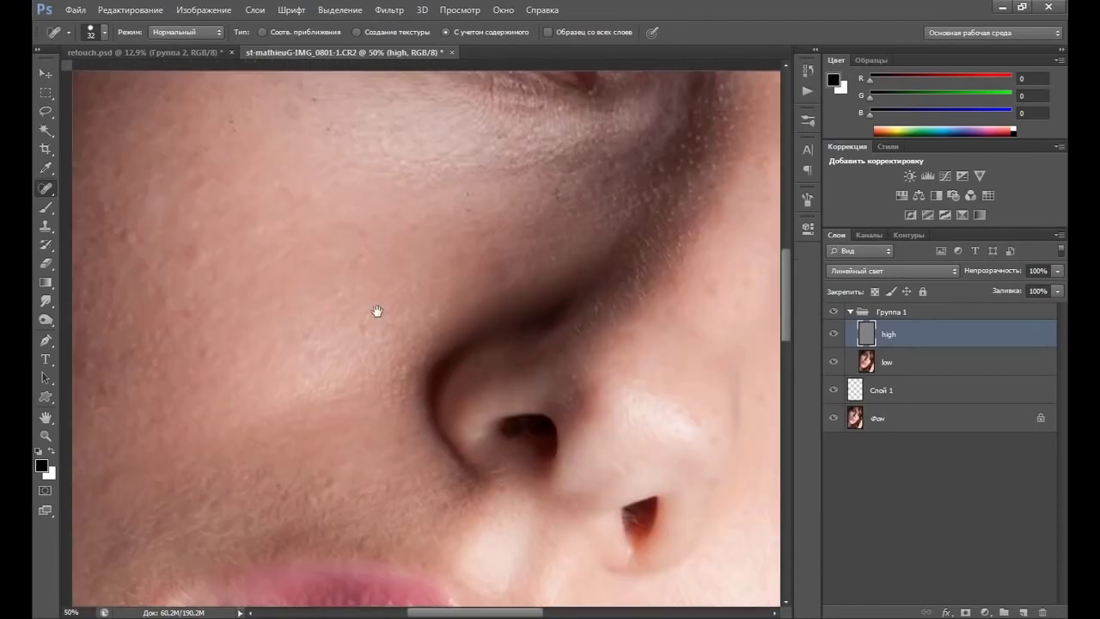
{"action": "left_click_drag", "start_coordinate": [572, 587], "coordinate": [327, 317]}
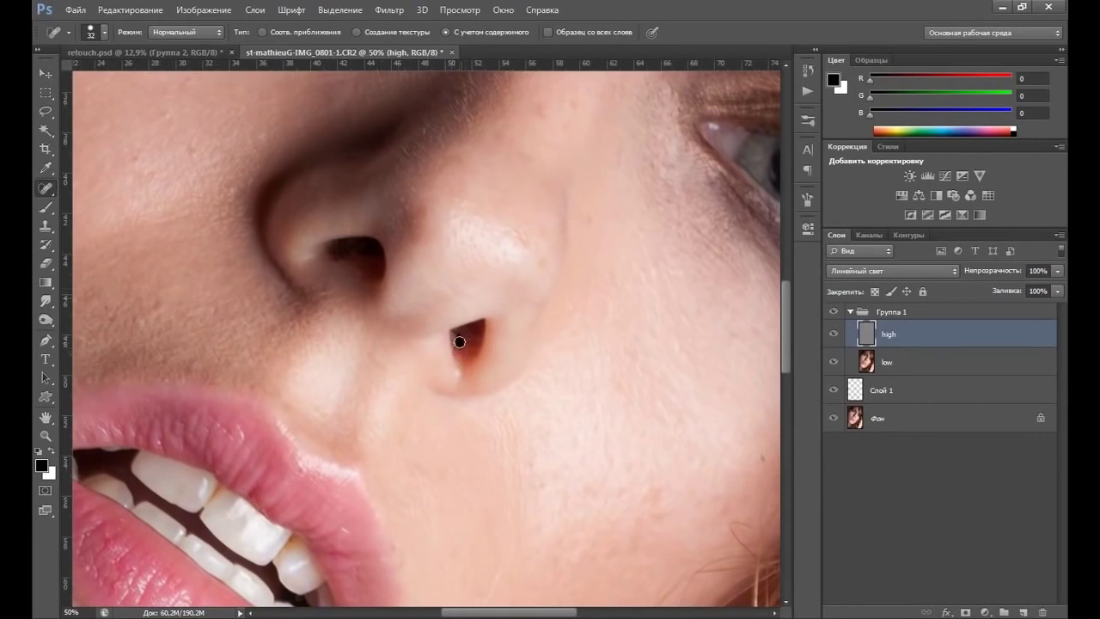
{"action": "left_click_drag", "start_coordinate": [470, 340], "coordinate": [464, 348]}
{"action": "right_click", "coordinate": [354, 279]}
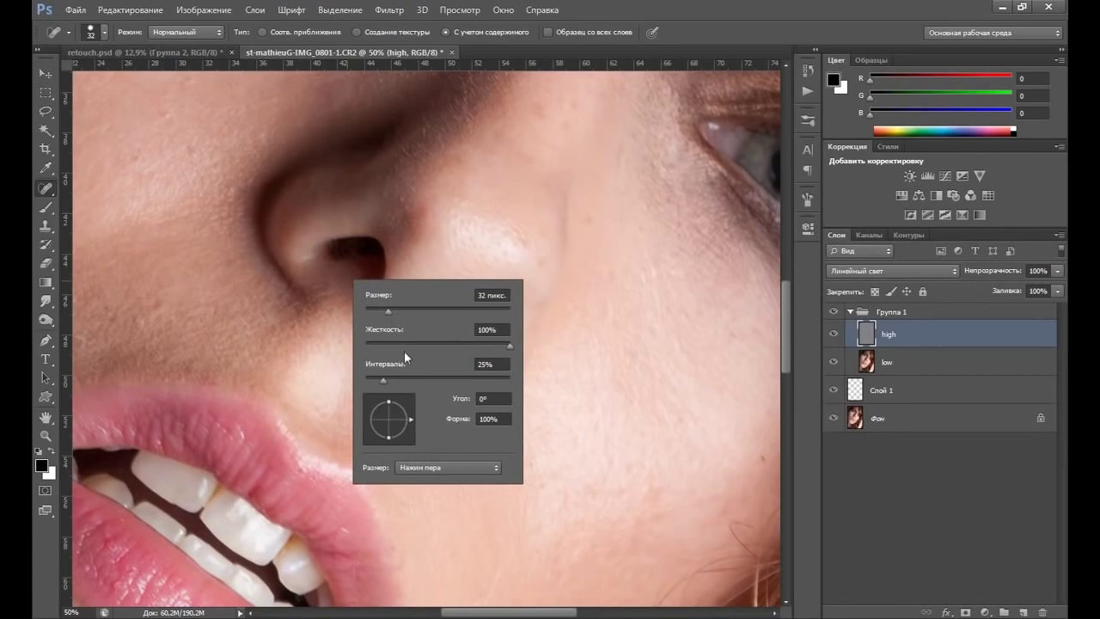
Step: Soften the brush to about 77% hardness and heal the dark marks inside both nostrils
{"action": "left_click_drag", "start_coordinate": [482, 341], "coordinate": [476, 345]}
{"action": "key", "text": "Return"}
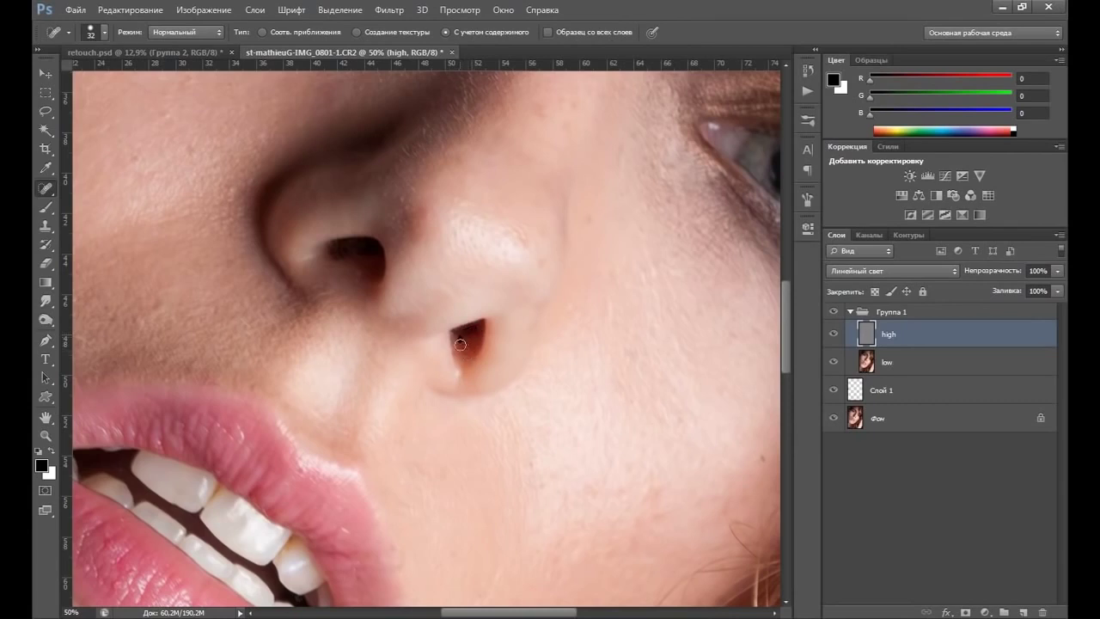
{"action": "mouse_move", "coordinate": [478, 331]}
{"action": "left_mouse_down"}
{"action": "mouse_move", "coordinate": [466, 356]}
{"action": "mouse_move", "coordinate": [456, 334]}
{"action": "mouse_move", "coordinate": [473, 328]}
{"action": "left_mouse_up"}
{"action": "left_click_drag", "start_coordinate": [333, 248], "coordinate": [352, 249]}
{"action": "left_click_drag", "start_coordinate": [353, 249], "coordinate": [375, 248]}
{"action": "left_click_drag", "start_coordinate": [334, 248], "coordinate": [366, 254]}
Step: Compare with the high layer and Группа 1 hidden, then heal a spot on the lower cheek
{"action": "left_click", "coordinate": [832, 335]}
{"action": "left_click", "coordinate": [833, 335]}
{"action": "left_click", "coordinate": [836, 313]}
{"action": "left_click", "coordinate": [836, 315]}
{"action": "scroll", "coordinate": [510, 418], "scroll_direction": "down", "scroll_amount": 2}
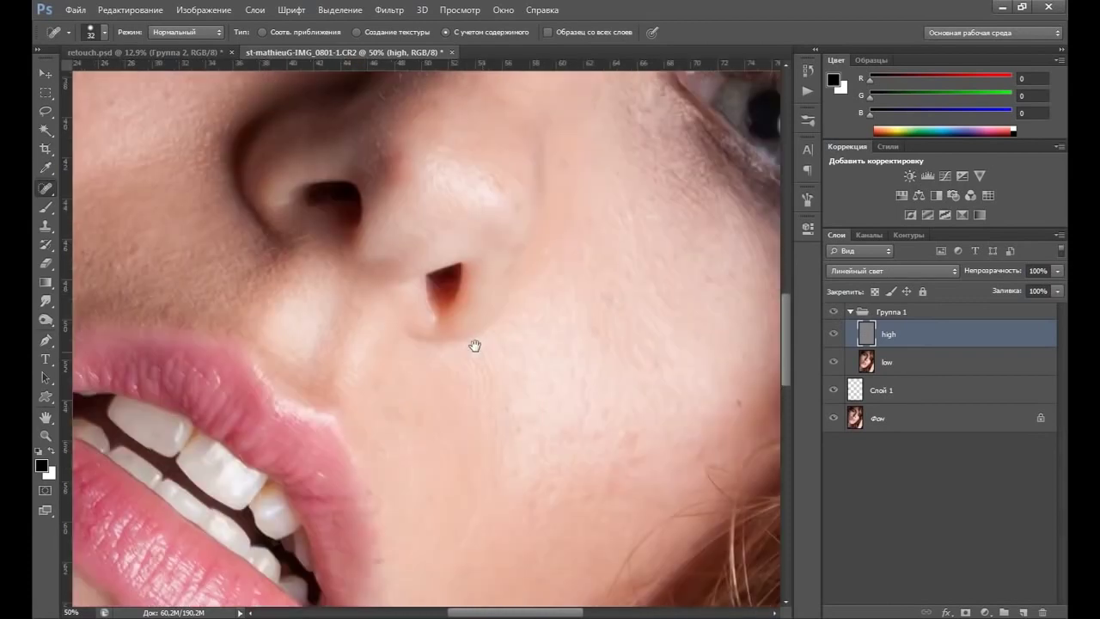
{"action": "scroll", "coordinate": [474, 343], "scroll_direction": "down", "scroll_amount": 3}
{"action": "scroll", "coordinate": [473, 344], "scroll_direction": "right", "scroll_amount": 2}
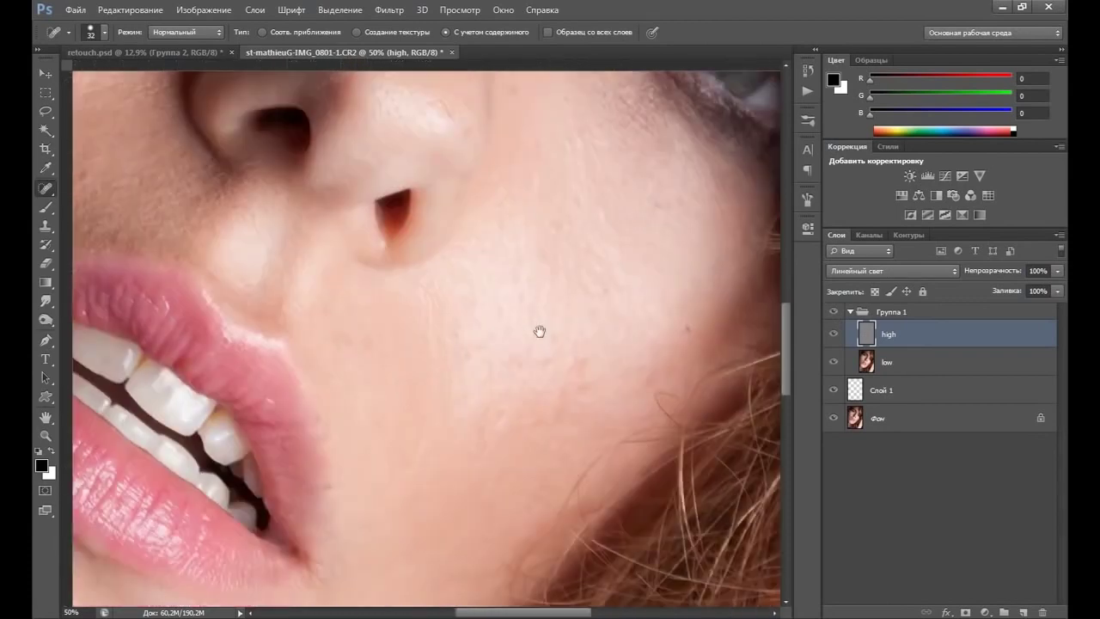
{"action": "left_click", "coordinate": [686, 326]}
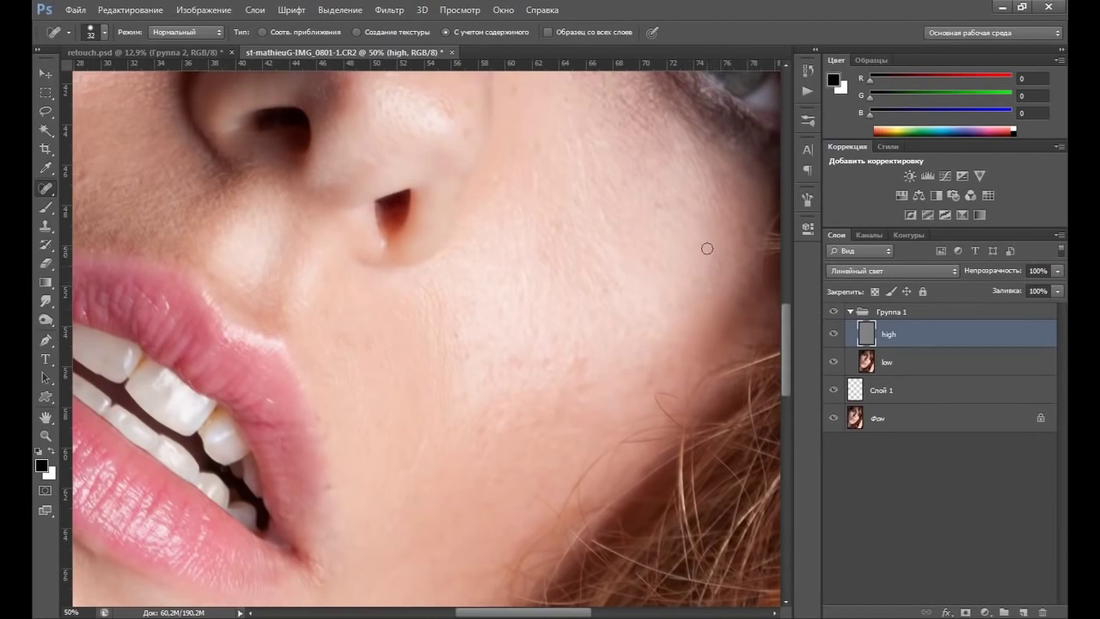
{"action": "key", "text": "ctrl+0"}
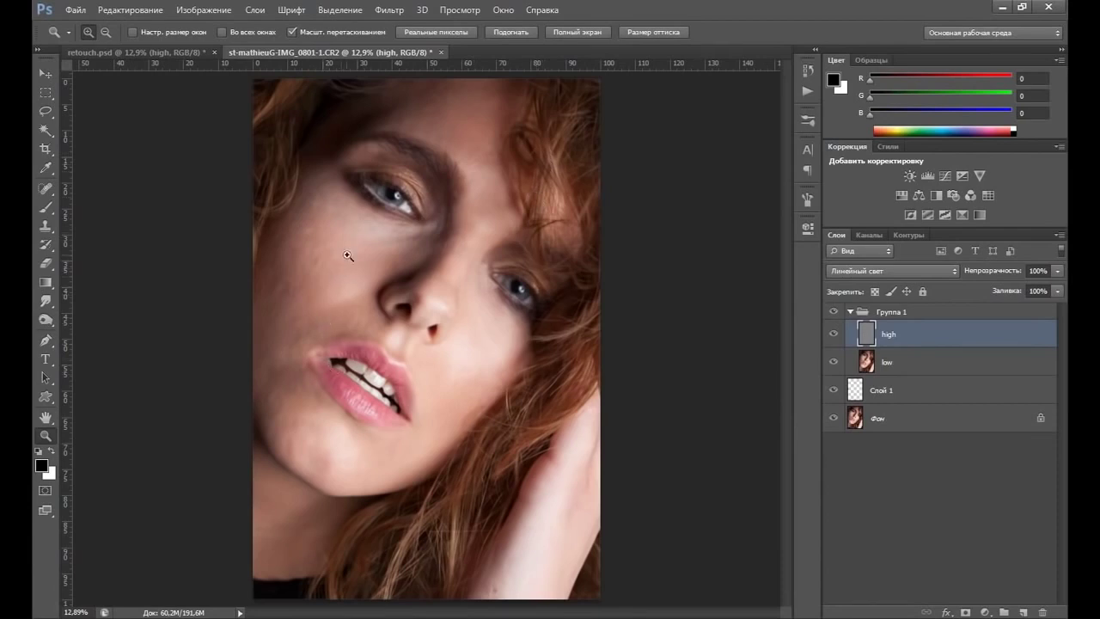
Step: Toggle the high layer and Группа 1 visibility to compare, then select the low layer
{"action": "left_click", "coordinate": [347, 256]}
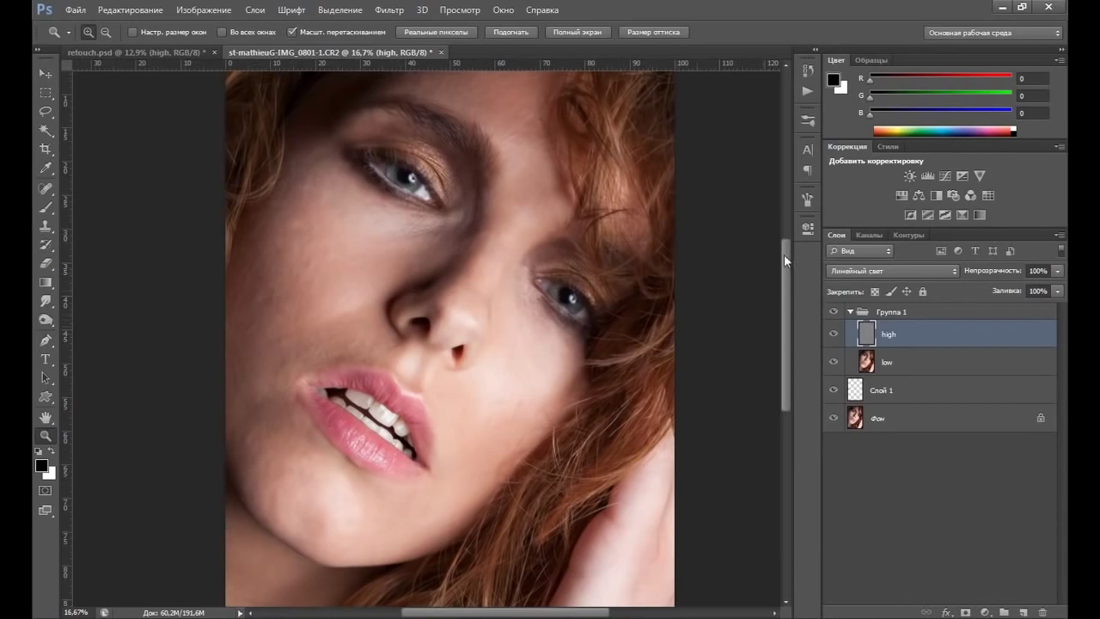
{"action": "left_click_drag", "start_coordinate": [784, 253], "coordinate": [785, 239]}
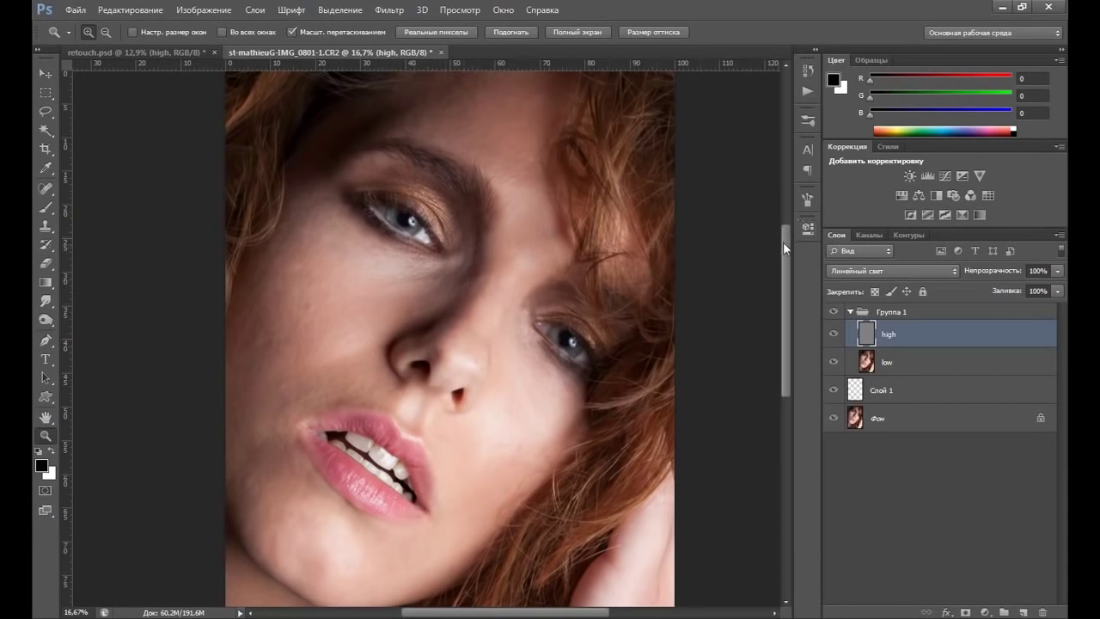
{"action": "scroll", "coordinate": [783, 241], "scroll_direction": "up", "scroll_amount": 1}
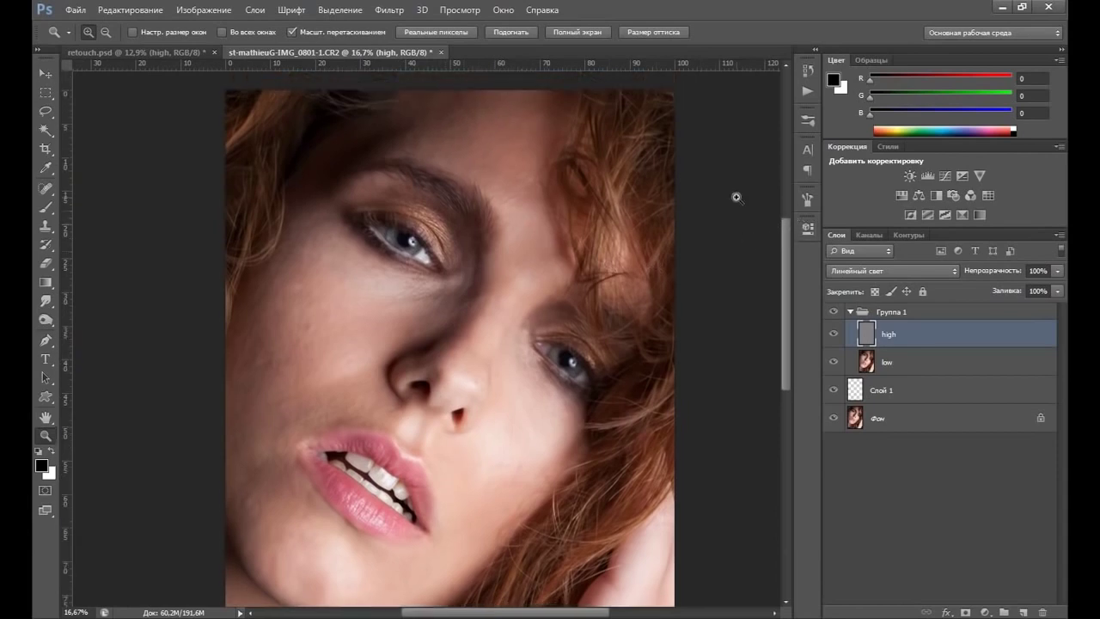
{"action": "left_click", "coordinate": [834, 339]}
{"action": "left_click", "coordinate": [834, 338]}
{"action": "scroll", "coordinate": [784, 250], "scroll_direction": "down", "scroll_amount": 2}
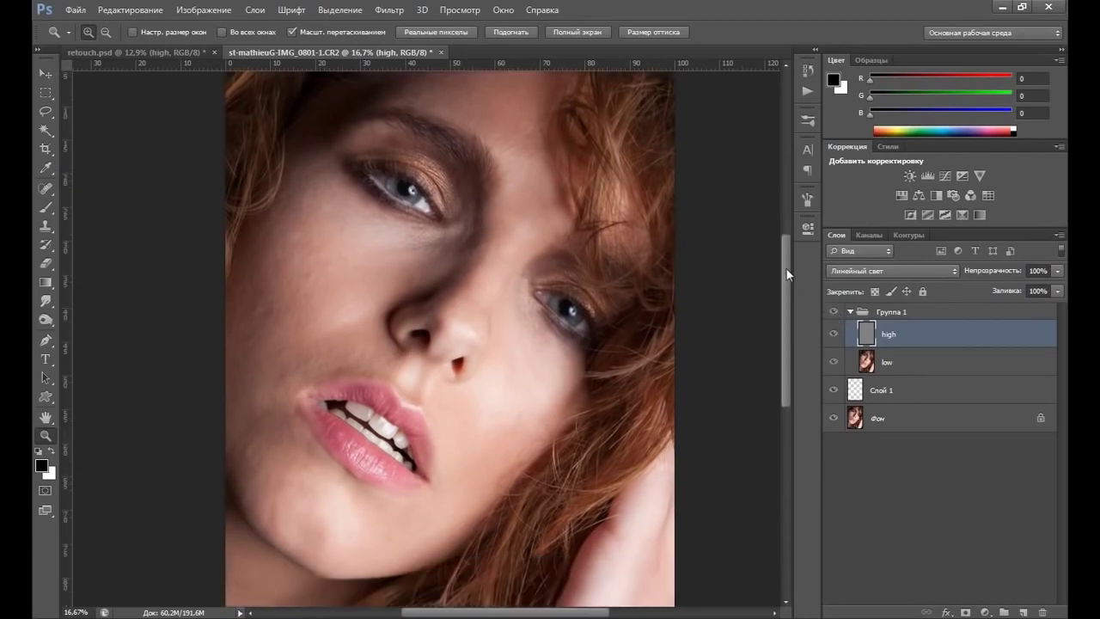
{"action": "left_click", "coordinate": [833, 313]}
{"action": "left_click_drag", "start_coordinate": [787, 261], "coordinate": [784, 286]}
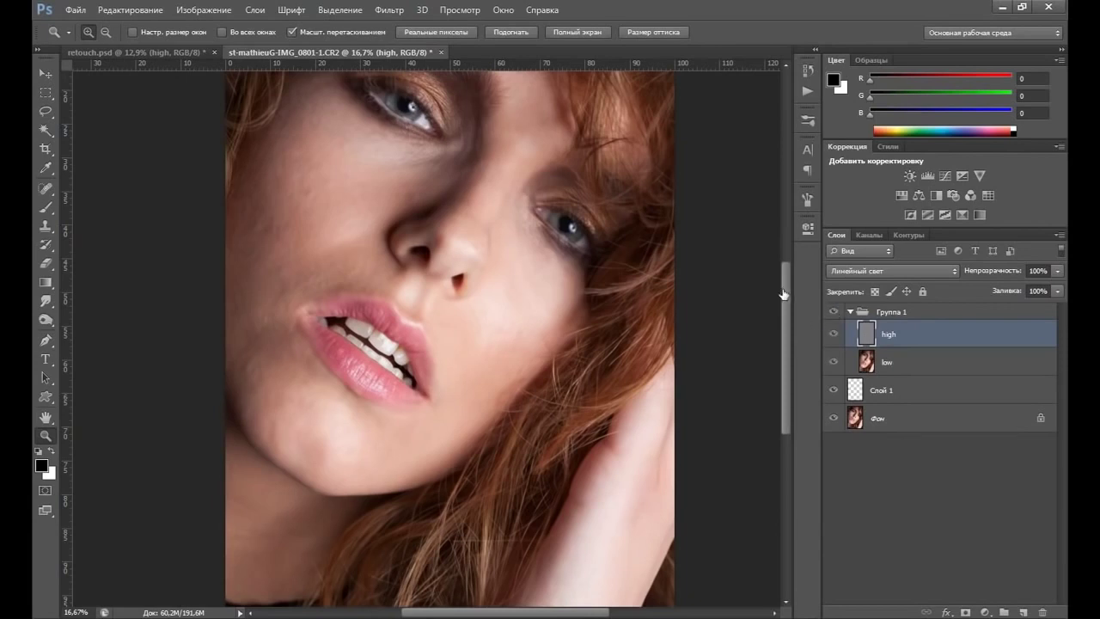
{"action": "left_click_drag", "start_coordinate": [787, 295], "coordinate": [786, 265]}
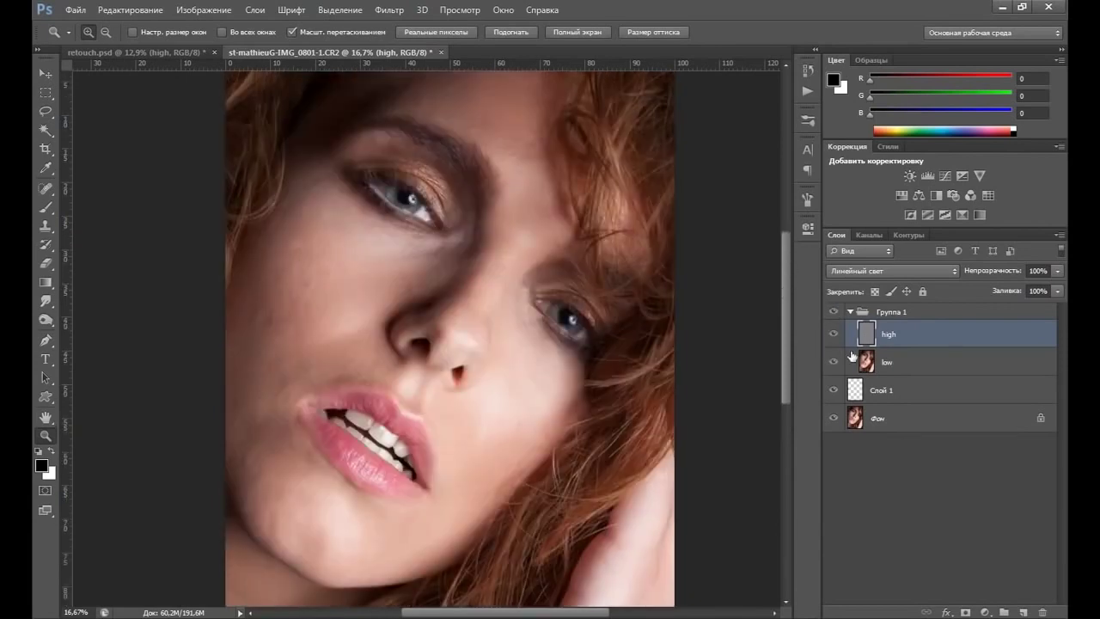
{"action": "left_click", "coordinate": [862, 362]}
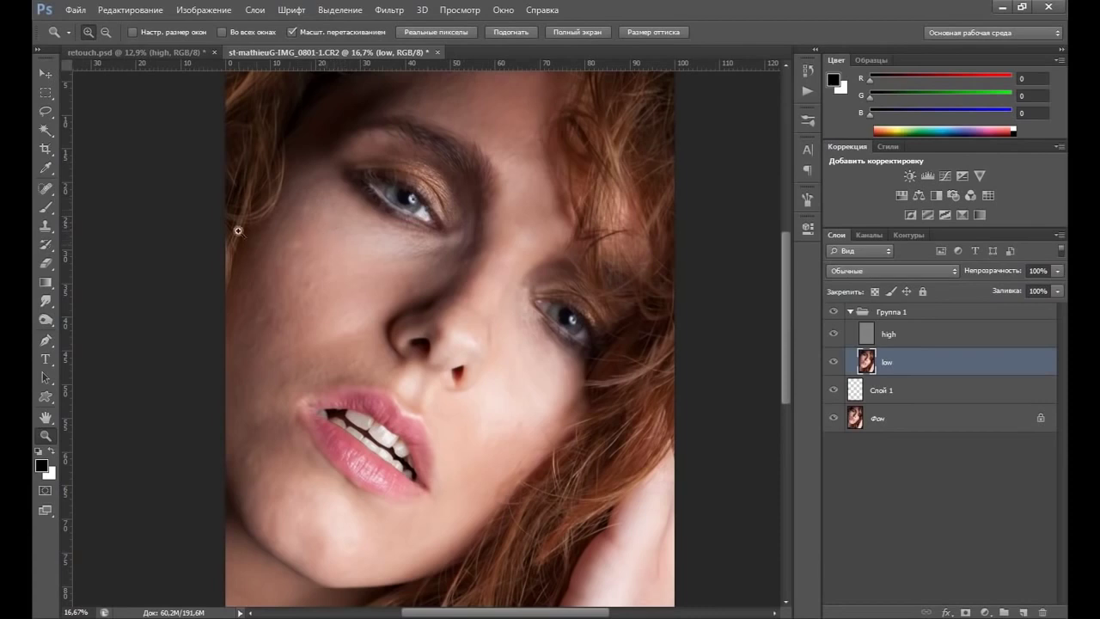
Step: Lasso the upper left cheek on the low layer and apply a roughly 75 px Gaussian Blur
{"action": "left_click", "coordinate": [45, 111]}
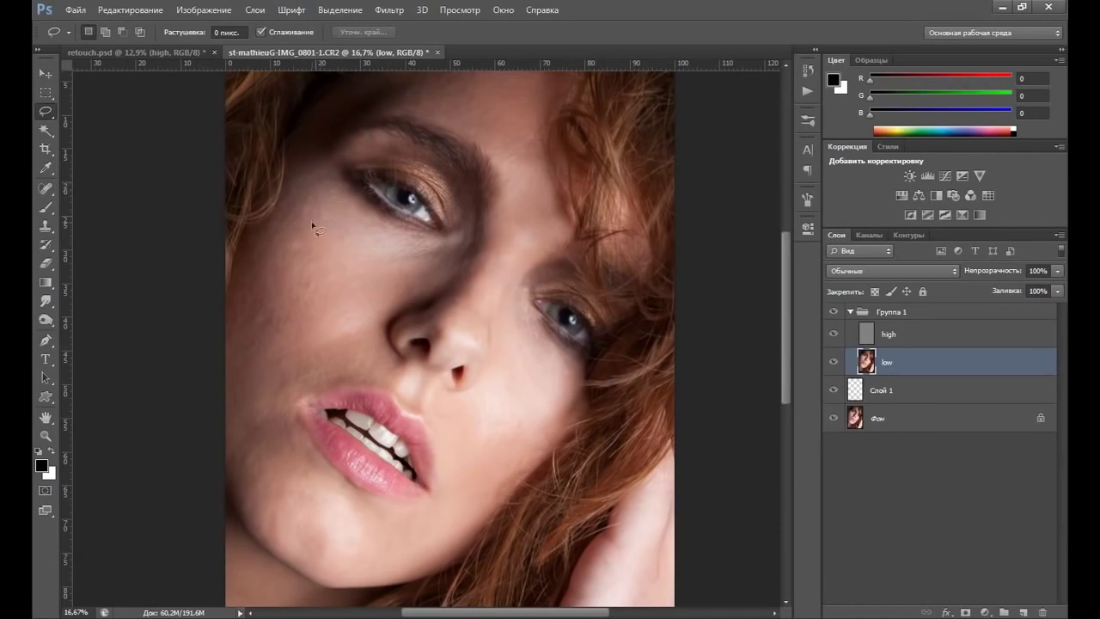
{"action": "mouse_move", "coordinate": [270, 230]}
{"action": "left_mouse_down"}
{"action": "mouse_move", "coordinate": [240, 295]}
{"action": "mouse_move", "coordinate": [233, 371]}
{"action": "mouse_move", "coordinate": [258, 400]}
{"action": "mouse_move", "coordinate": [335, 335]}
{"action": "mouse_move", "coordinate": [343, 308]}
{"action": "mouse_move", "coordinate": [324, 238]}
{"action": "mouse_move", "coordinate": [296, 214]}
{"action": "left_mouse_up"}
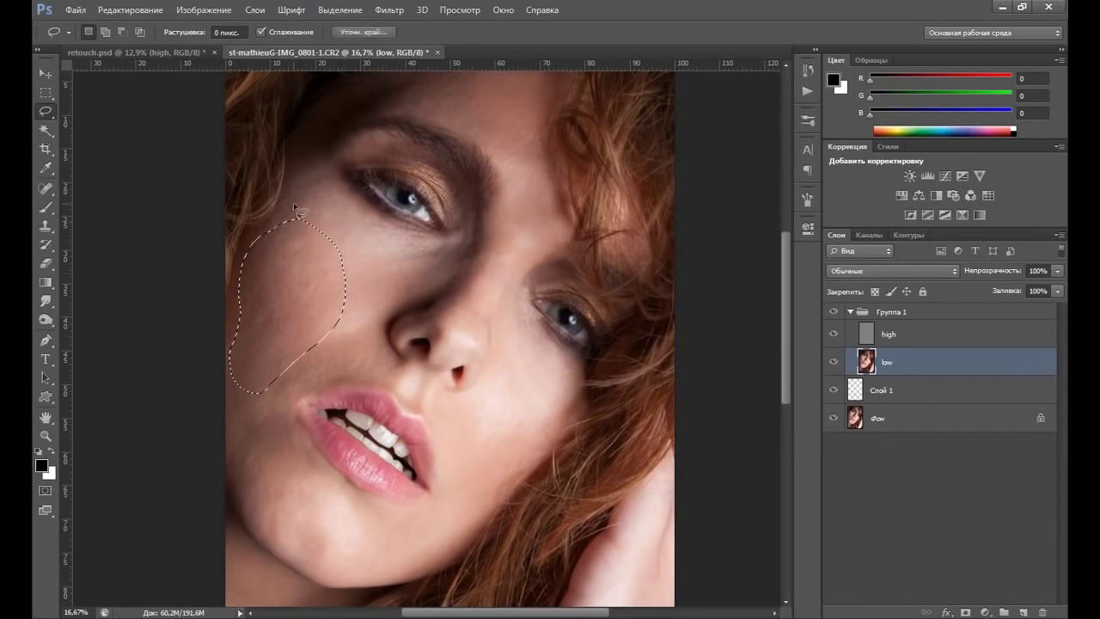
{"action": "left_click", "coordinate": [396, 12]}
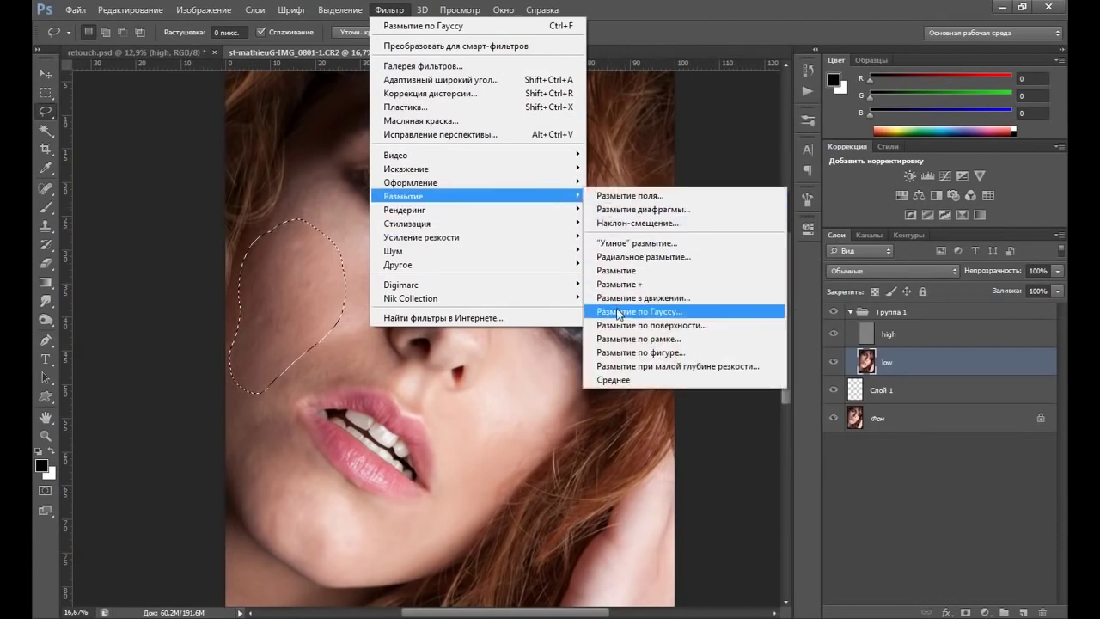
{"action": "left_click", "coordinate": [617, 312]}
{"action": "left_click_drag", "start_coordinate": [763, 315], "coordinate": [765, 311]}
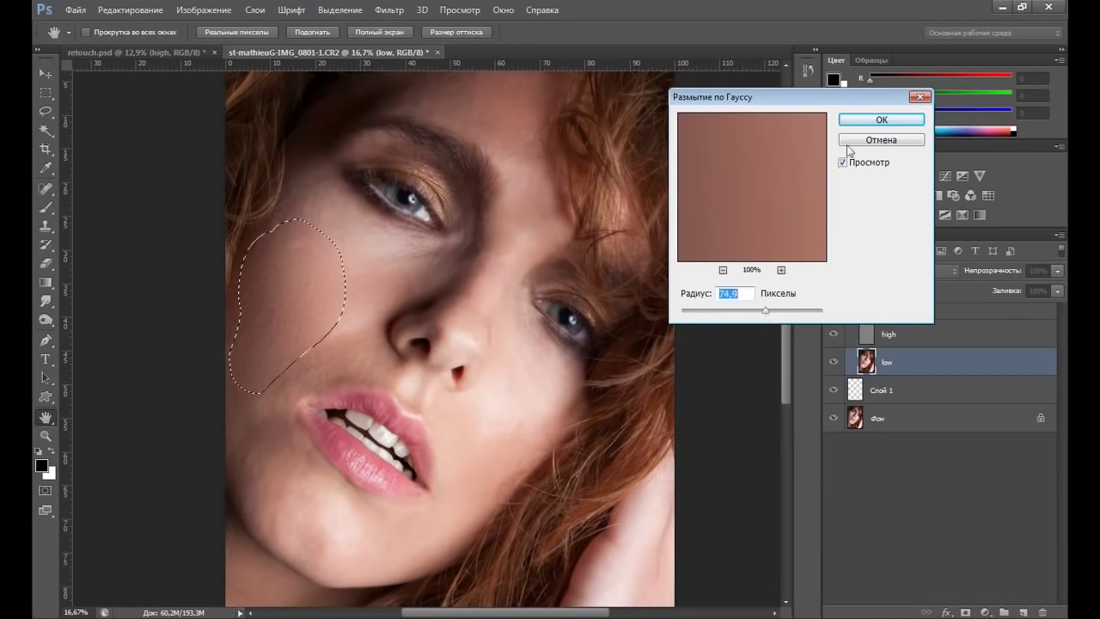
{"action": "left_click", "coordinate": [863, 122]}
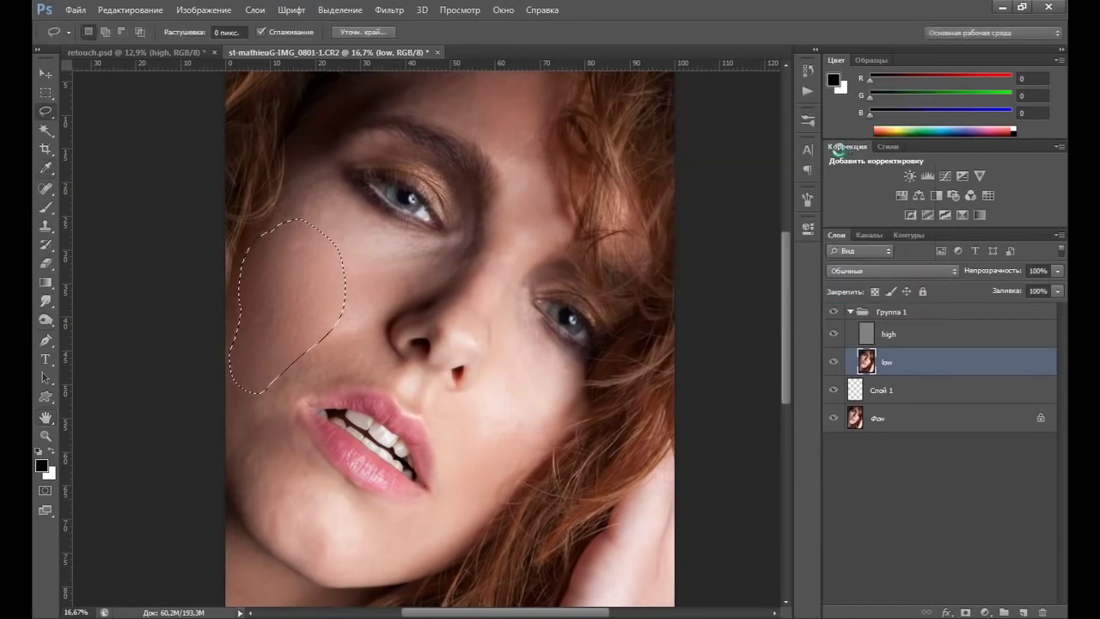
{"action": "key", "text": "ctrl+d"}
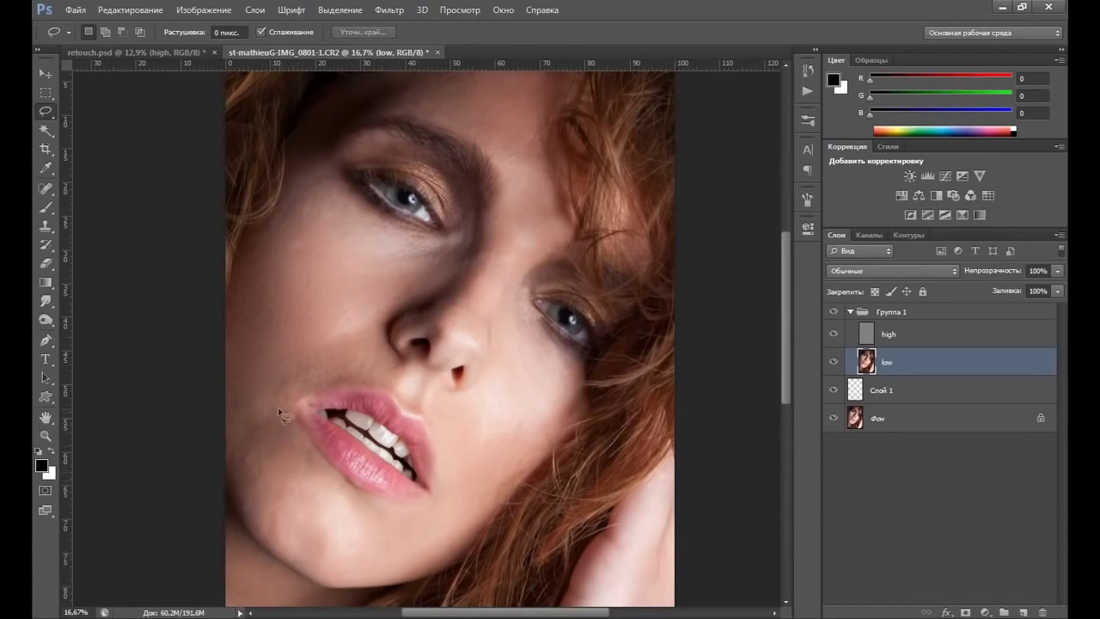
{"action": "mouse_move", "coordinate": [262, 373]}
{"action": "left_mouse_down"}
{"action": "mouse_move", "coordinate": [237, 491]}
{"action": "mouse_move", "coordinate": [274, 523]}
{"action": "left_mouse_up"}
Step: Blur the lower cheek patch beside the mouth with a 74,9 px Gaussian Blur
{"action": "left_click_drag", "start_coordinate": [293, 418], "coordinate": [294, 405]}
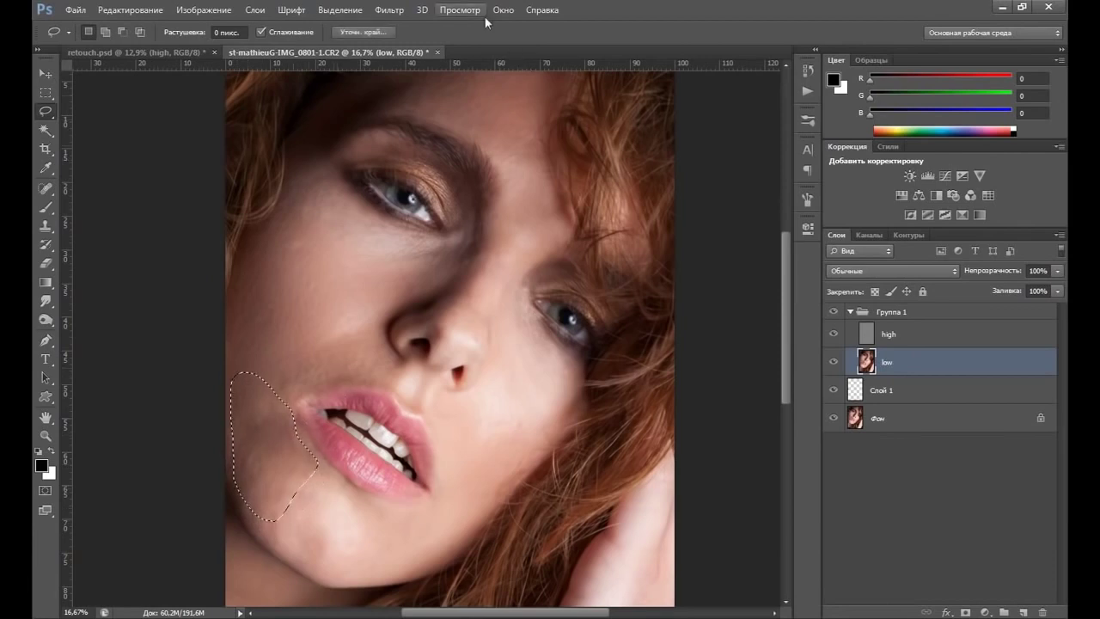
{"action": "left_click", "coordinate": [401, 12]}
{"action": "mouse_move", "coordinate": [403, 196]}
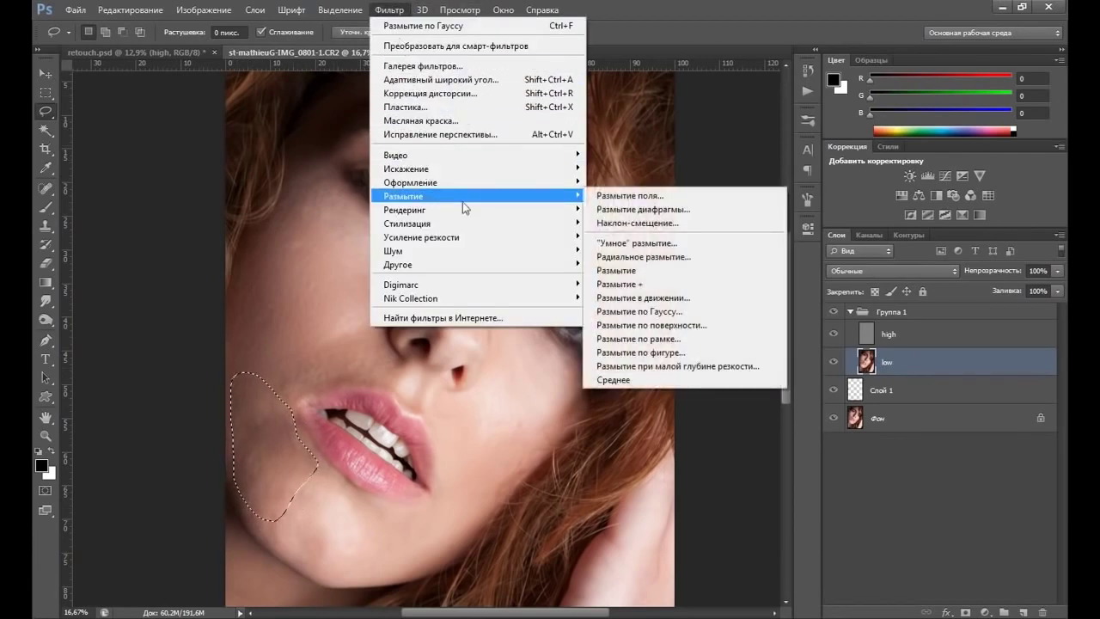
{"action": "left_click", "coordinate": [638, 311]}
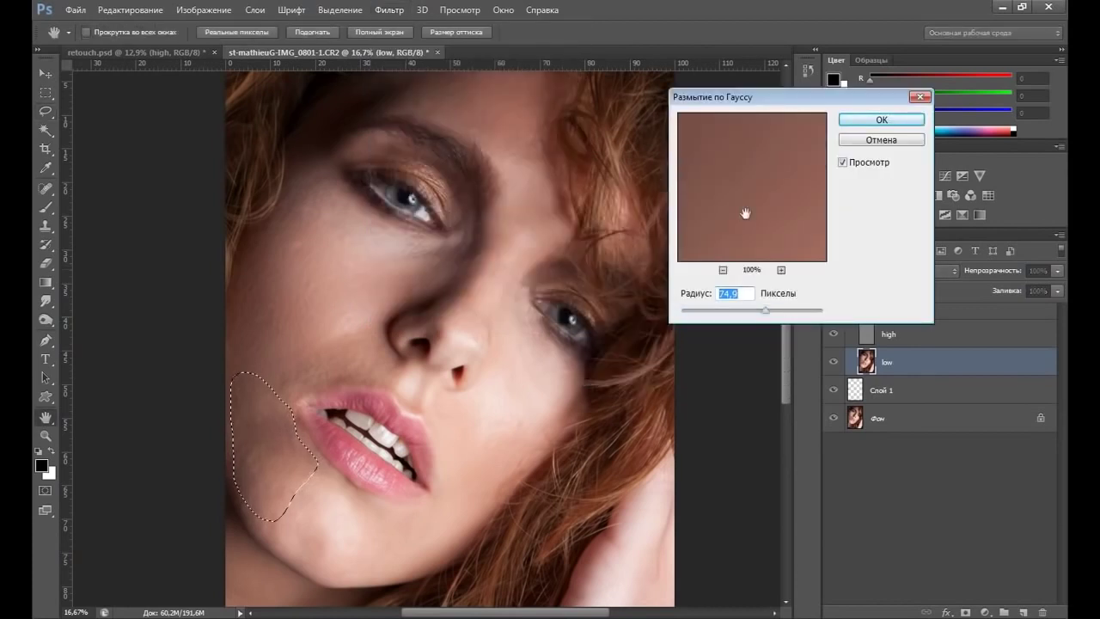
{"action": "left_click", "coordinate": [881, 120]}
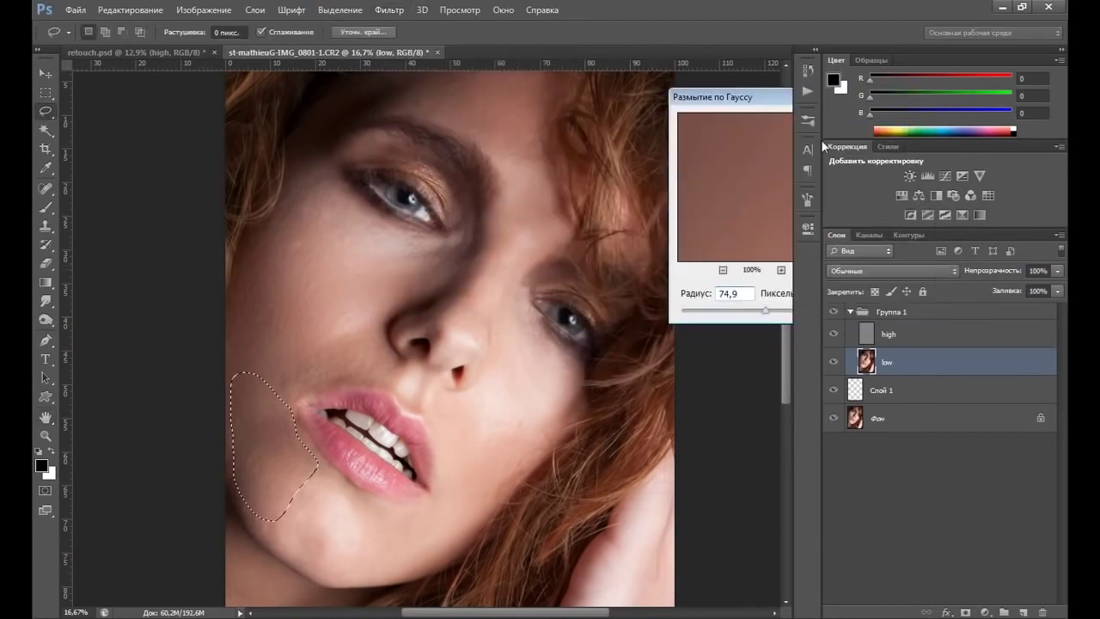
{"action": "key", "text": "ctrl+d"}
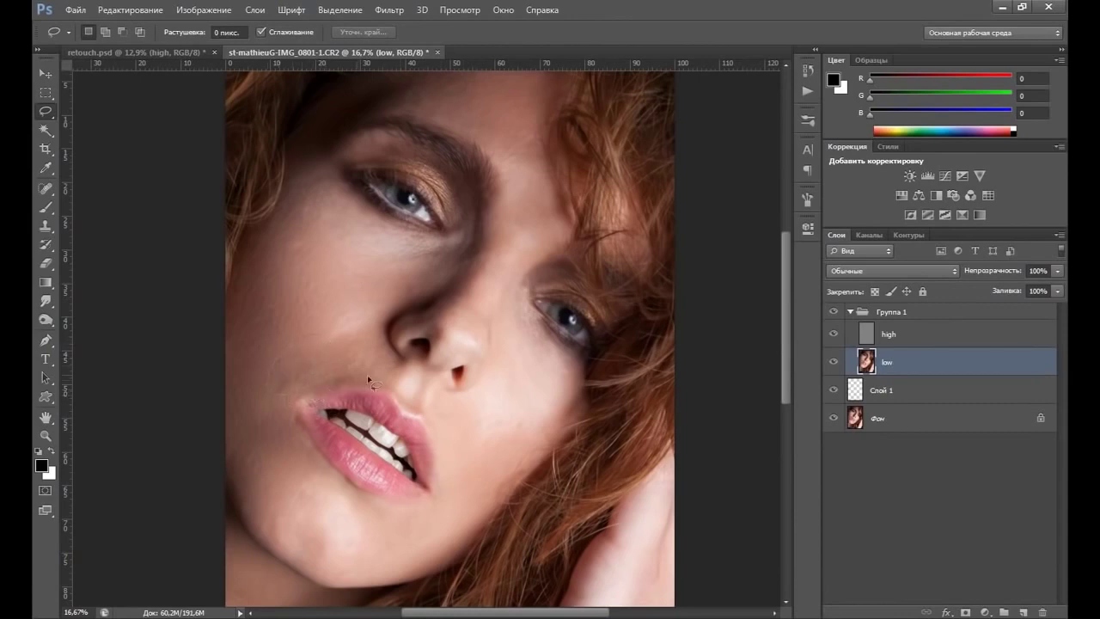
Step: Blur the skin patch between nose and mouth, then compare with the group hidden
{"action": "left_click_drag", "start_coordinate": [369, 330], "coordinate": [371, 332]}
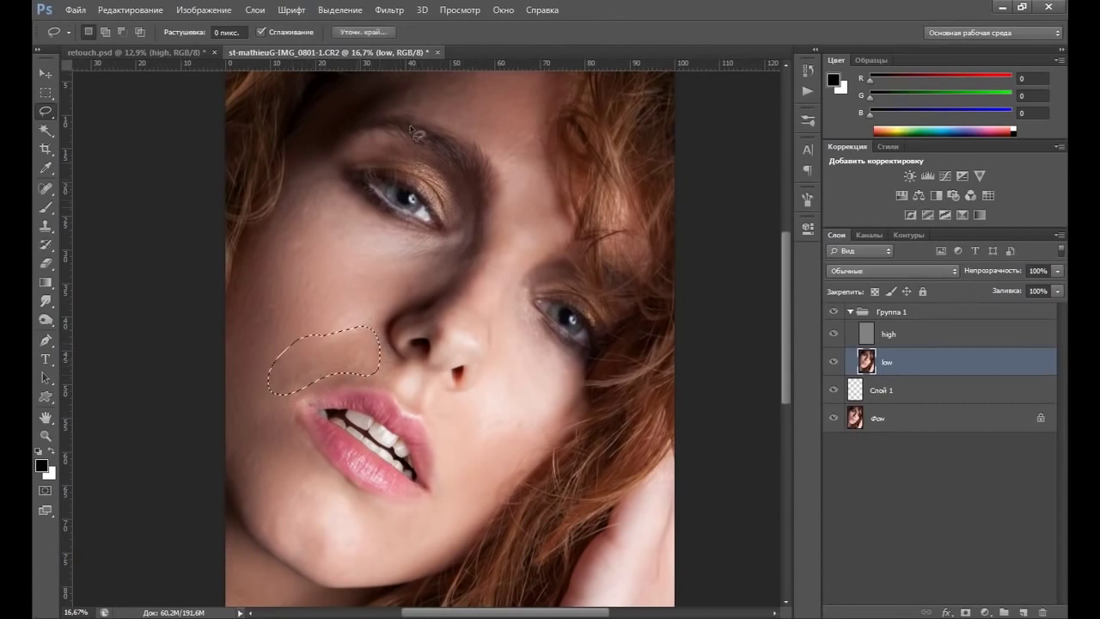
{"action": "left_click", "coordinate": [389, 9]}
{"action": "mouse_move", "coordinate": [404, 196]}
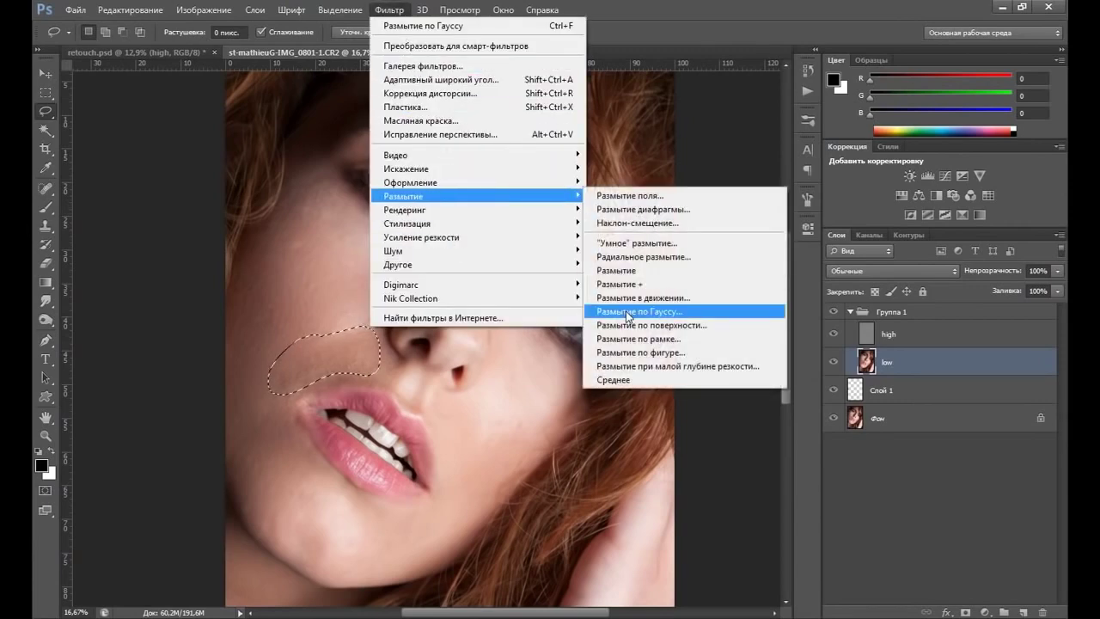
{"action": "left_click", "coordinate": [629, 315]}
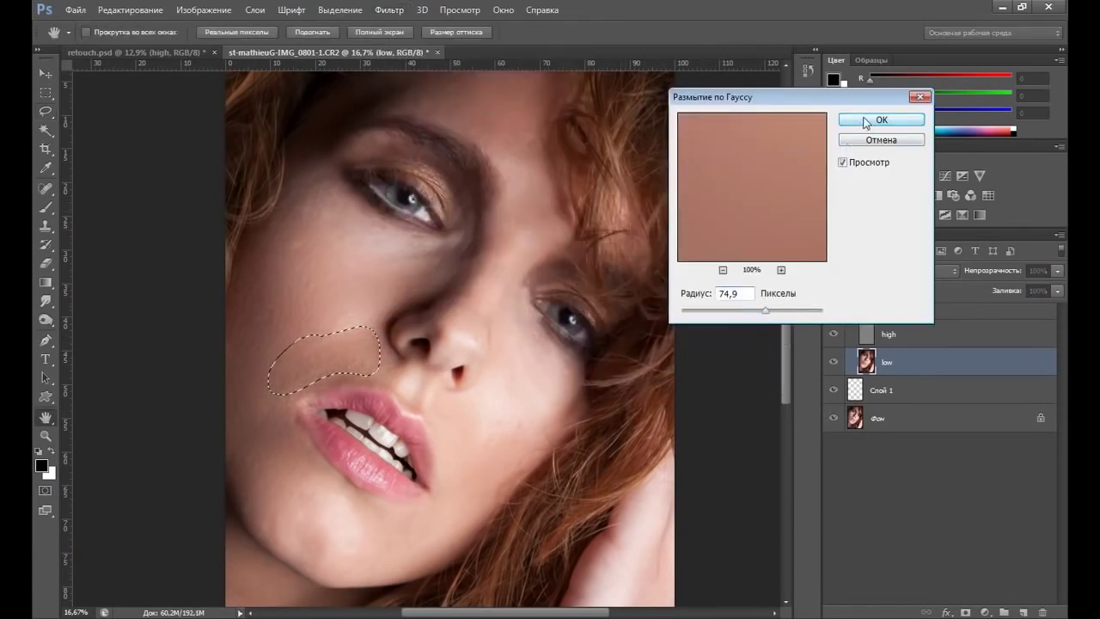
{"action": "left_click", "coordinate": [880, 120]}
{"action": "key", "text": "ctrl+d"}
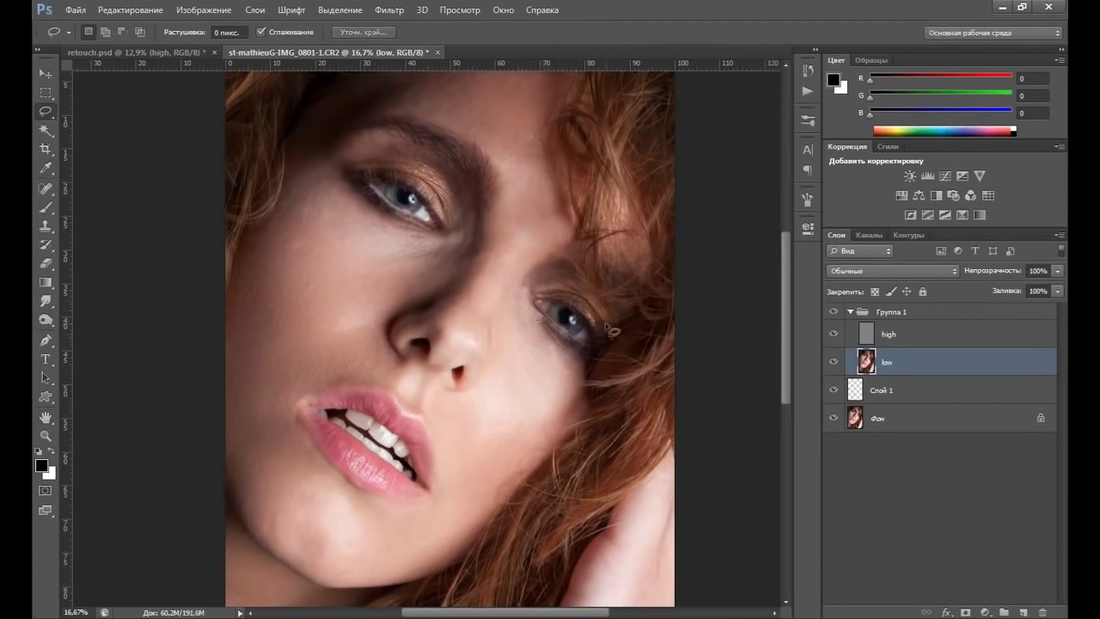
{"action": "left_click", "coordinate": [832, 313]}
Step: Blur the chin area with Gaussian Blur and set the selection feather to 100 px
{"action": "left_click_drag", "start_coordinate": [294, 497], "coordinate": [271, 527]}
{"action": "left_click_drag", "start_coordinate": [305, 567], "coordinate": [340, 504]}
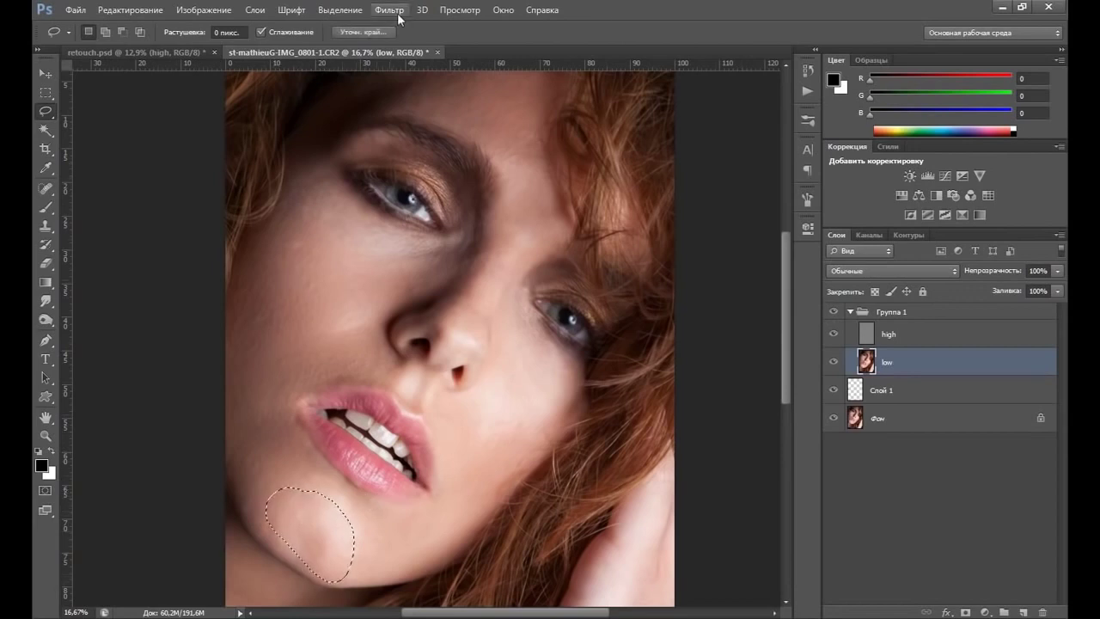
{"action": "left_click", "coordinate": [394, 10]}
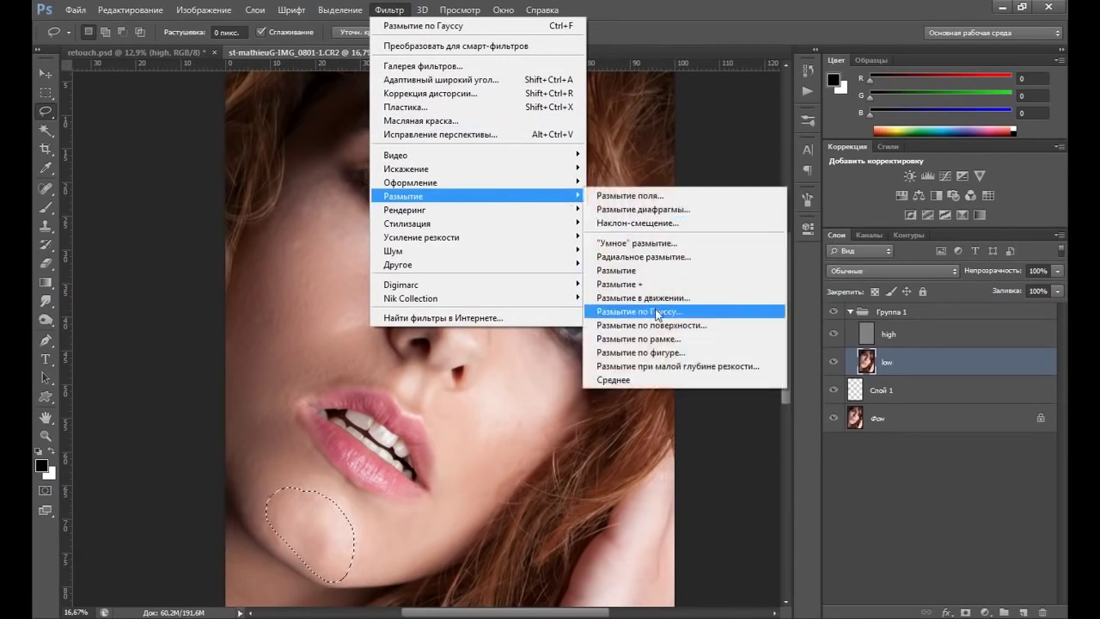
{"action": "left_click", "coordinate": [658, 311]}
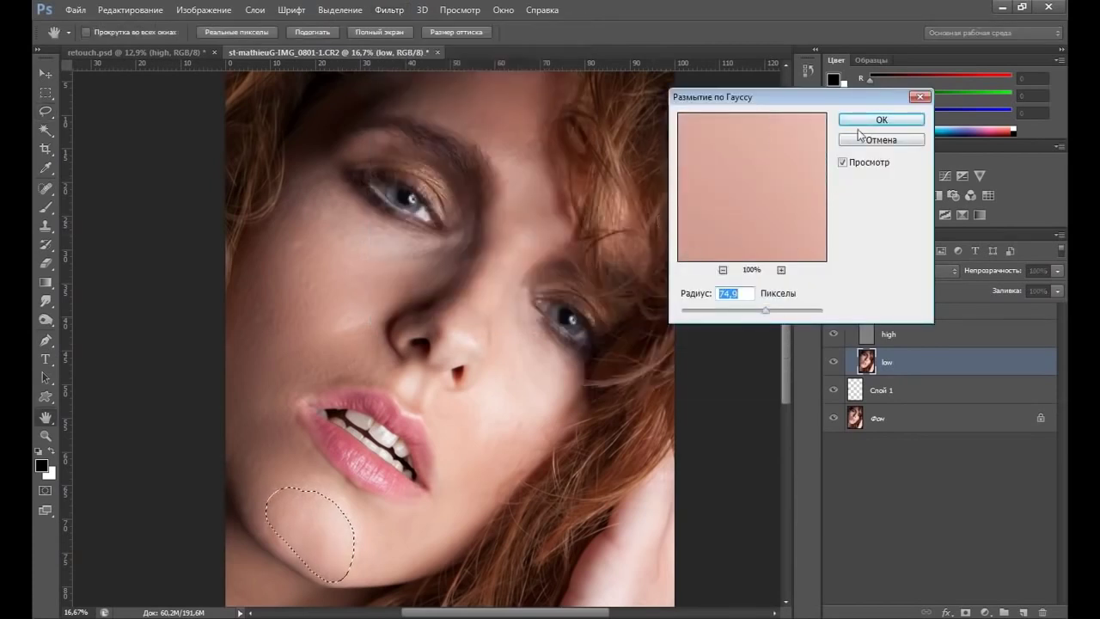
{"action": "left_click", "coordinate": [867, 122]}
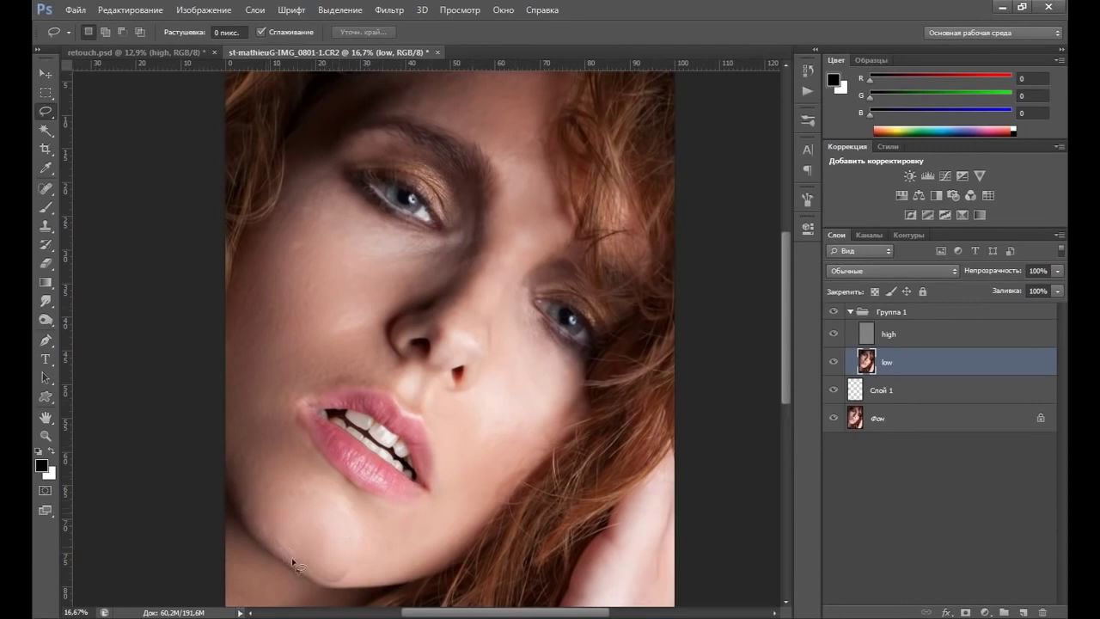
{"action": "left_click_drag", "start_coordinate": [330, 581], "coordinate": [374, 537]}
{"action": "left_click", "coordinate": [374, 537]}
{"action": "left_click", "coordinate": [216, 33]}
Step: Blur a feathered chin area with a 74,9 px Gaussian Blur
{"action": "left_click_drag", "start_coordinate": [354, 569], "coordinate": [314, 487]}
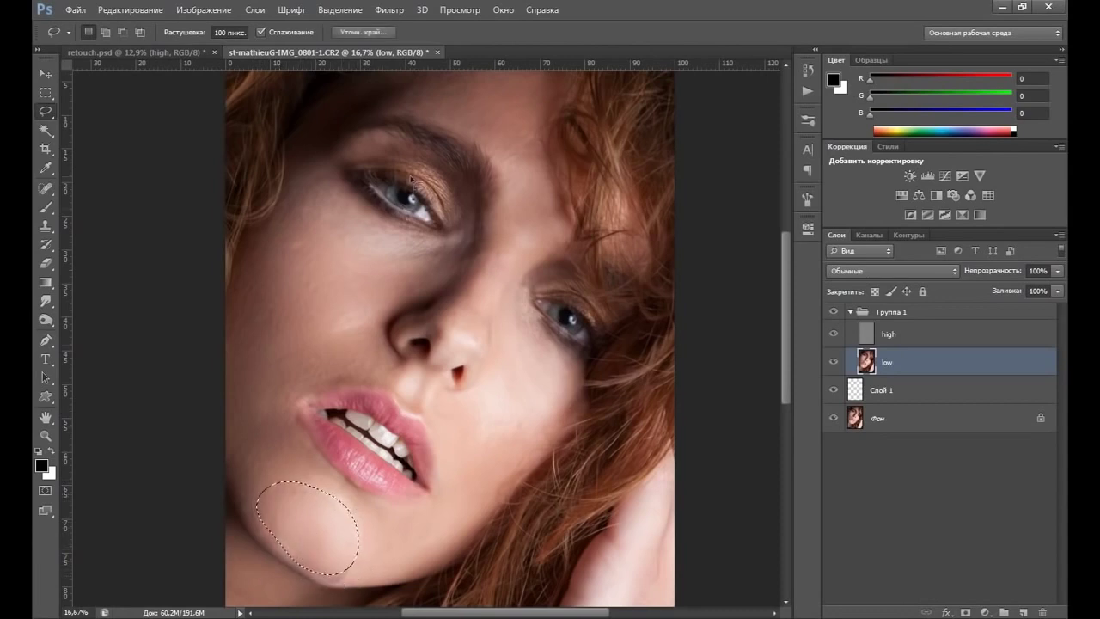
{"action": "left_click", "coordinate": [390, 10]}
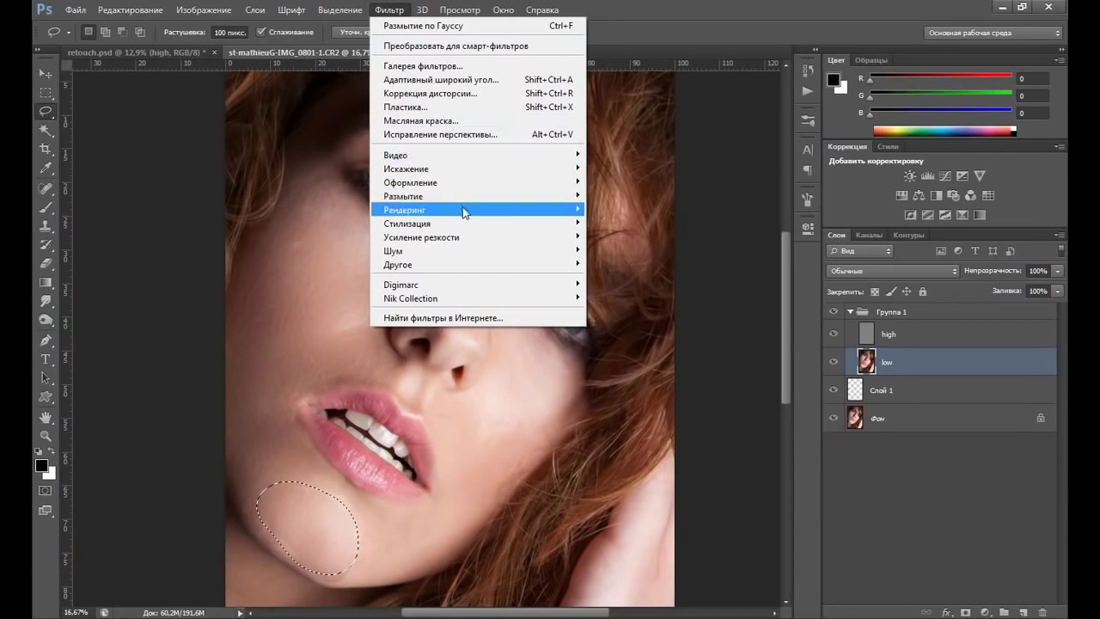
{"action": "mouse_move", "coordinate": [403, 196]}
{"action": "left_click", "coordinate": [629, 311]}
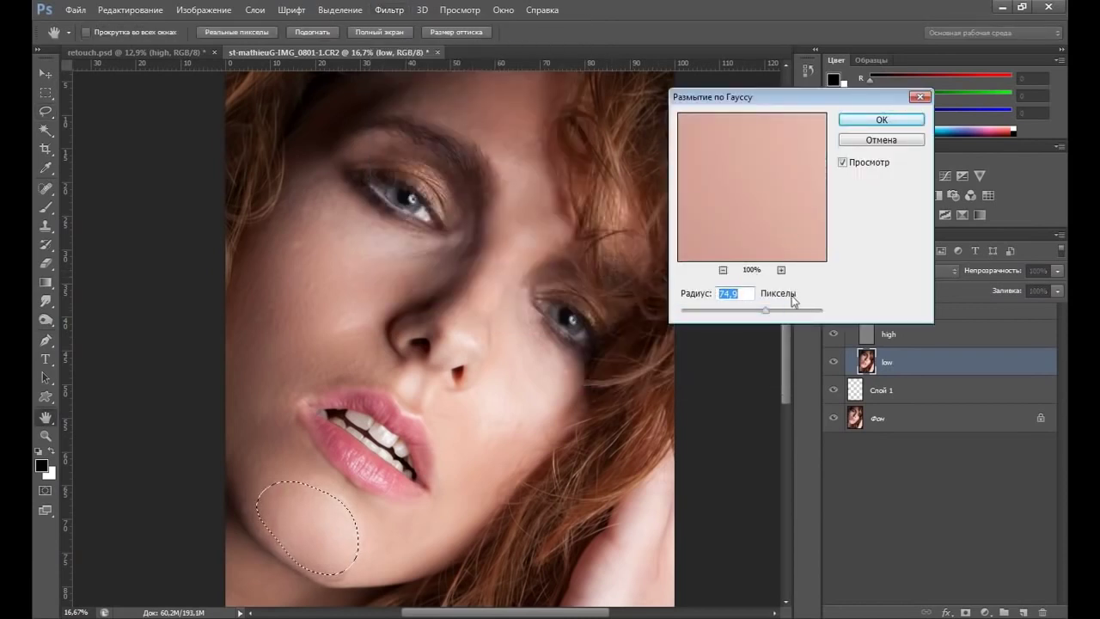
{"action": "key", "text": "Return"}
{"action": "key", "text": "ctrl+d"}
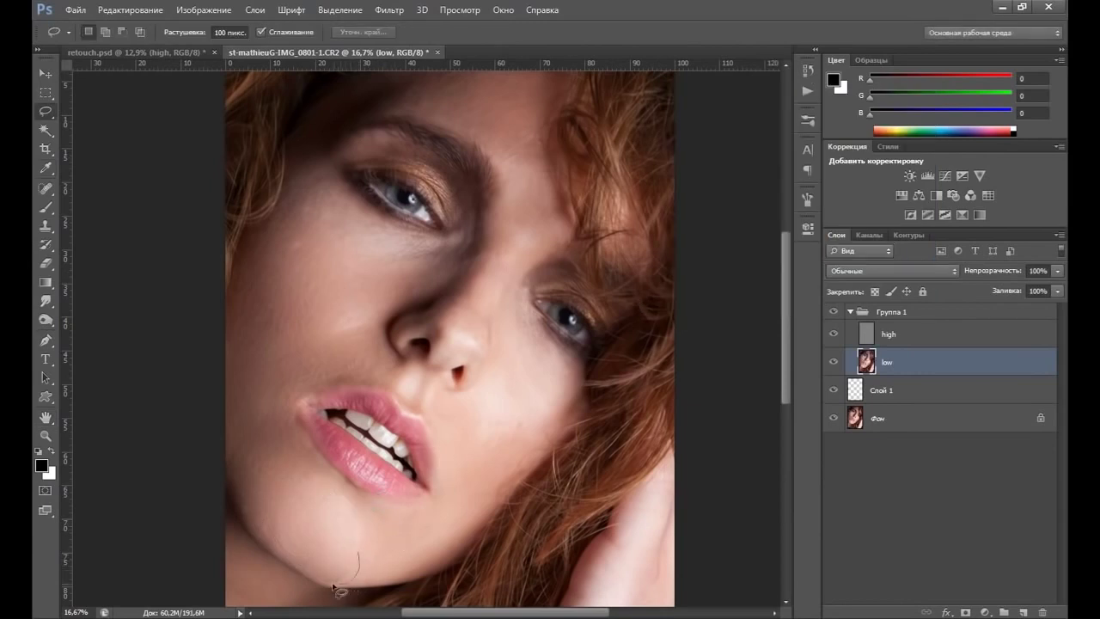
Step: Blur a small chin spot and check it with the high layer hidden
{"action": "left_click_drag", "start_coordinate": [340, 544], "coordinate": [338, 543]}
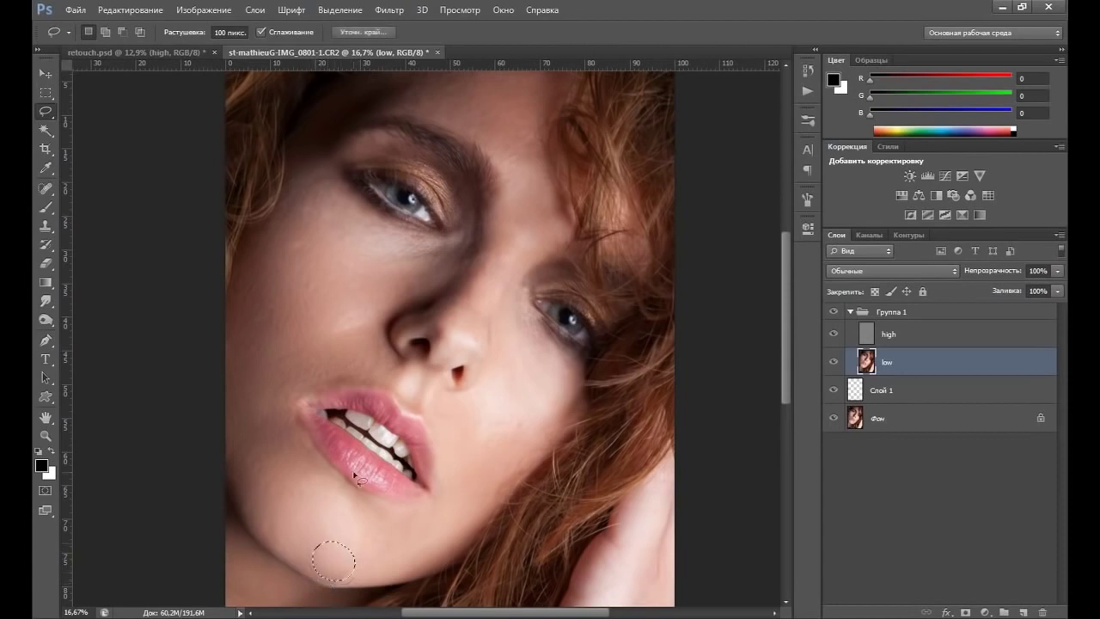
{"action": "left_click", "coordinate": [391, 10]}
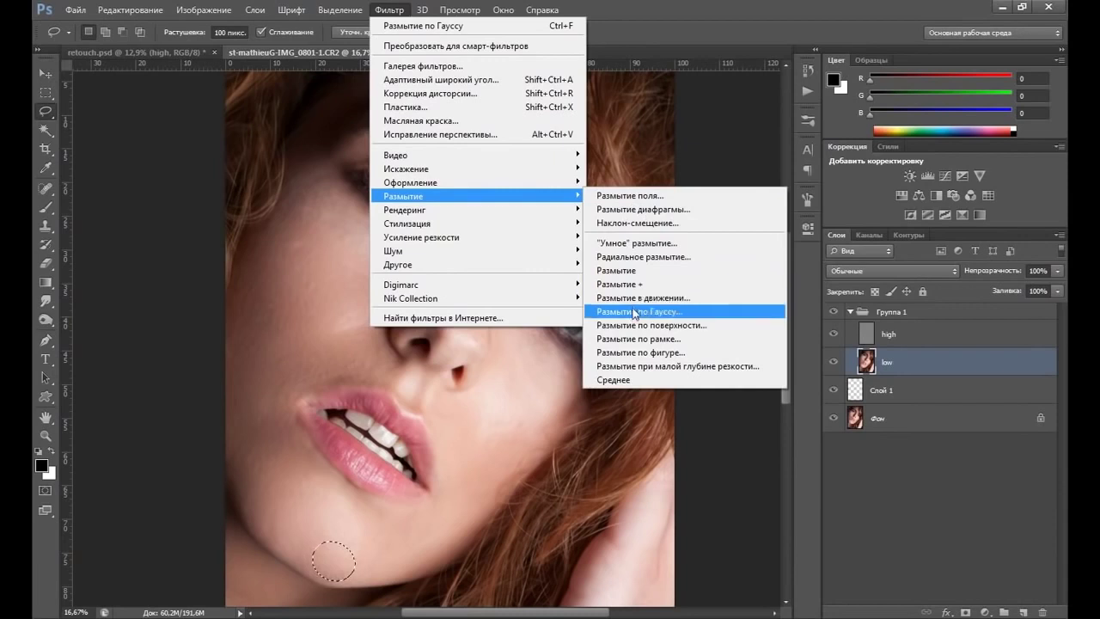
{"action": "left_click", "coordinate": [637, 313]}
{"action": "left_click", "coordinate": [882, 120]}
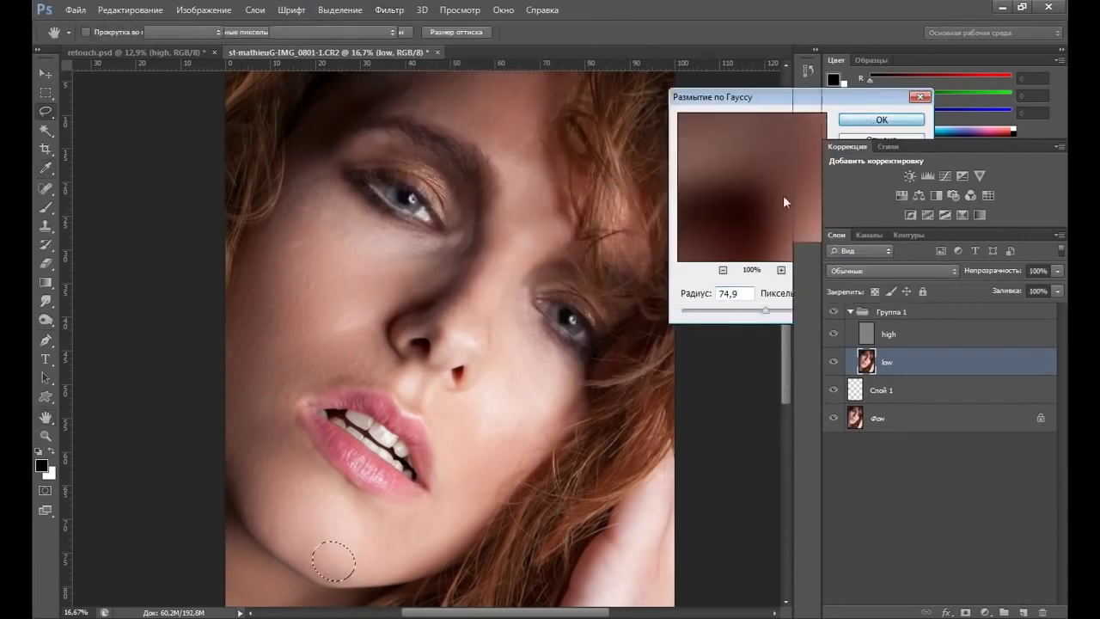
{"action": "left_click", "coordinate": [834, 323]}
{"action": "left_click", "coordinate": [834, 323]}
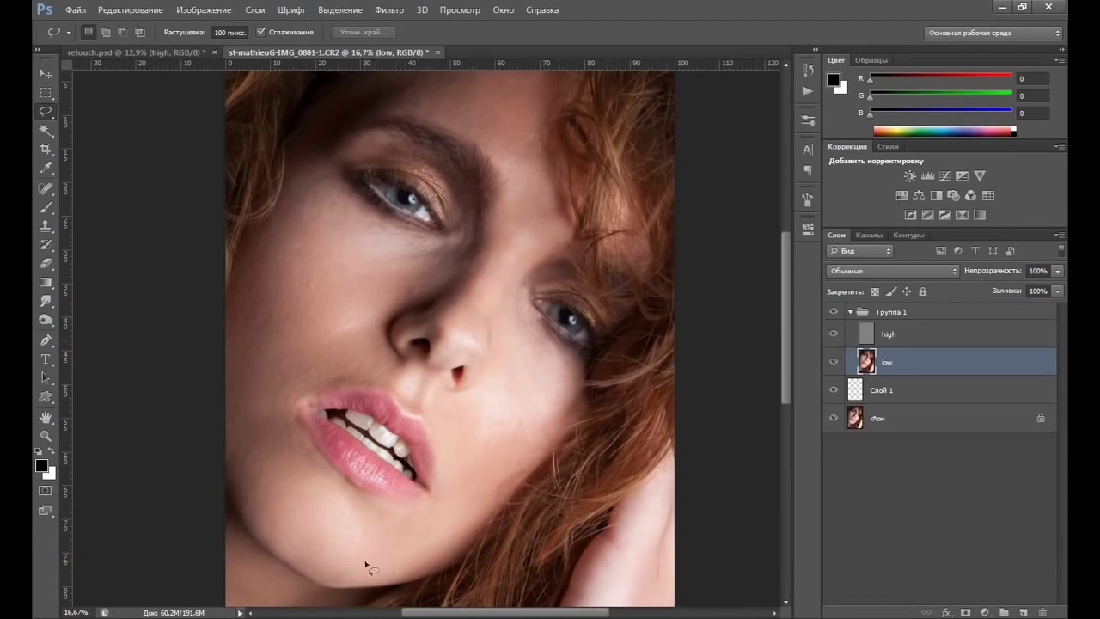
Step: Blur a wider area of the chin with the 74,9 px Gaussian Blur
{"action": "left_click_drag", "start_coordinate": [348, 573], "coordinate": [342, 574]}
{"action": "key", "text": "ctrl+d"}
{"action": "mouse_move", "coordinate": [327, 587]}
{"action": "left_mouse_down"}
{"action": "mouse_move", "coordinate": [378, 578]}
{"action": "mouse_move", "coordinate": [339, 584]}
{"action": "left_mouse_up"}
{"action": "left_click", "coordinate": [389, 9]}
{"action": "mouse_move", "coordinate": [404, 196]}
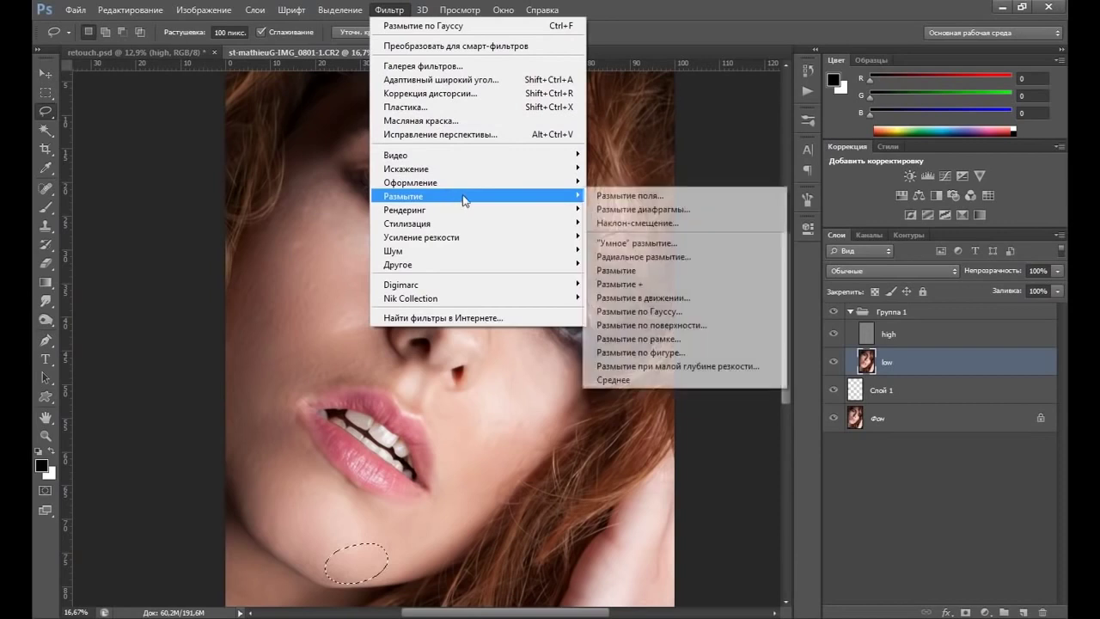
{"action": "left_click", "coordinate": [637, 311]}
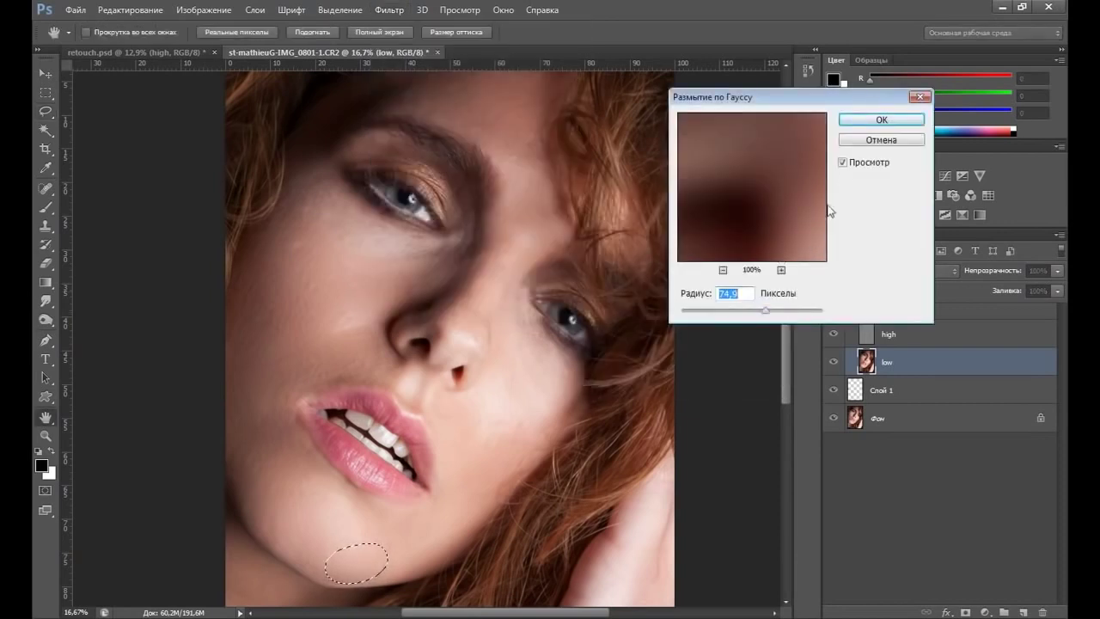
{"action": "left_click", "coordinate": [882, 119]}
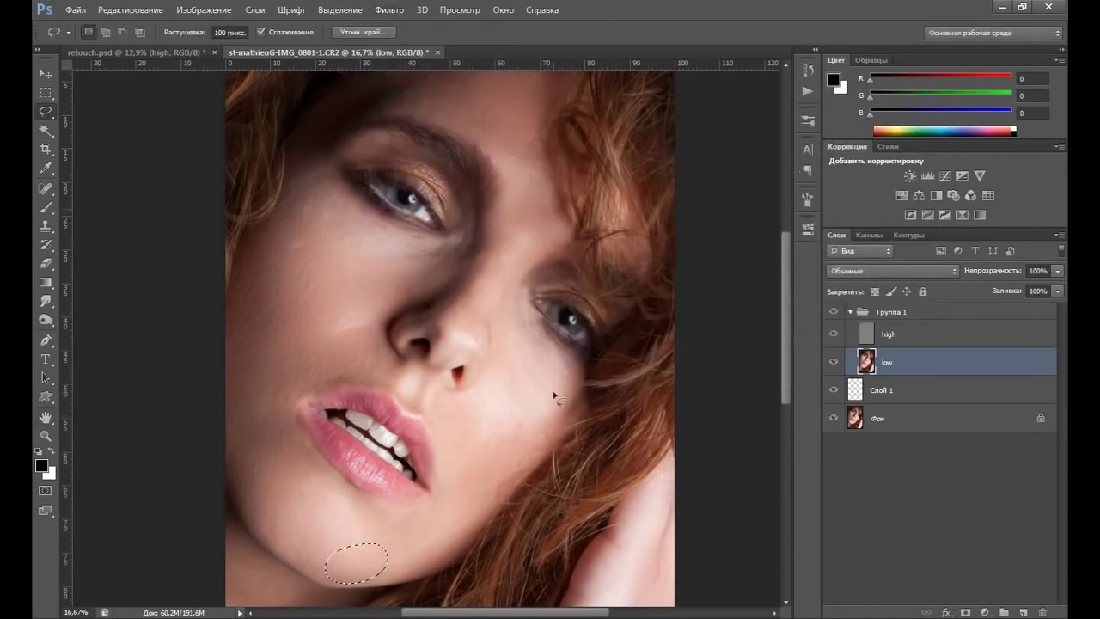
{"action": "key", "text": "ctrl+d"}
{"action": "left_click_drag", "start_coordinate": [501, 406], "coordinate": [447, 461]}
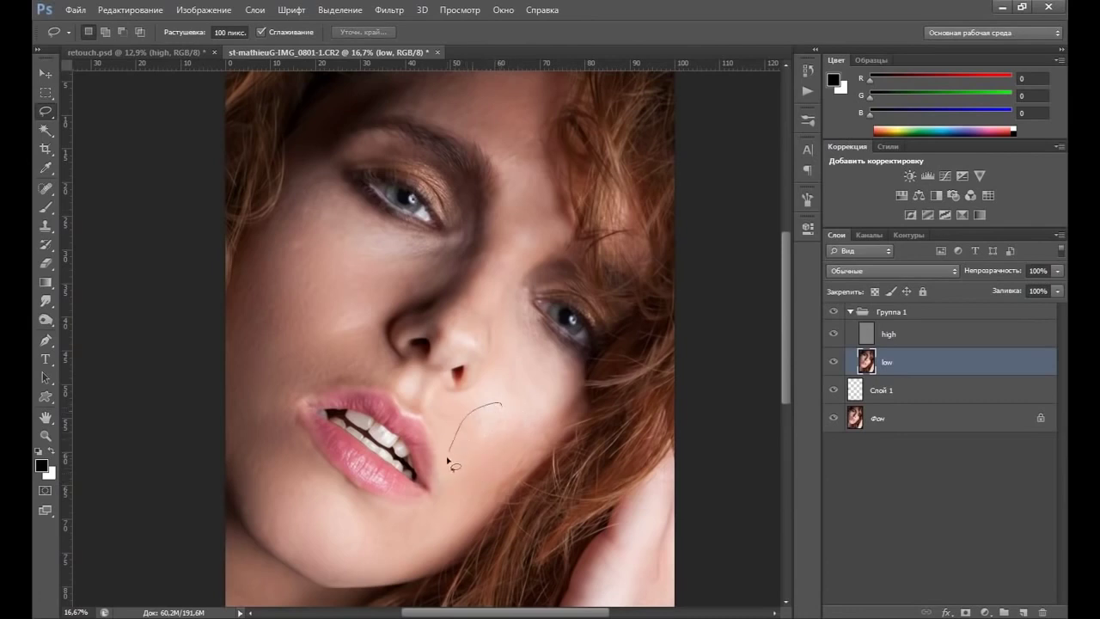
Step: Blur the cheek patch beside the lips with a 74,9 px Gaussian Blur
{"action": "left_click_drag", "start_coordinate": [522, 364], "coordinate": [538, 440]}
{"action": "left_click", "coordinate": [389, 10]}
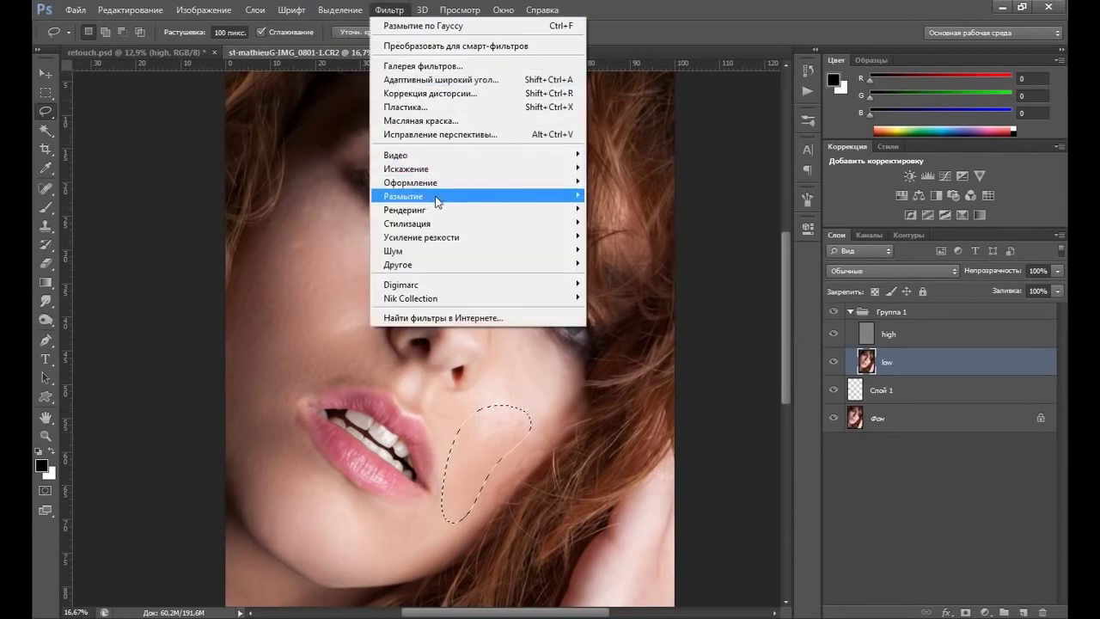
{"action": "mouse_move", "coordinate": [404, 196]}
{"action": "left_click", "coordinate": [640, 309]}
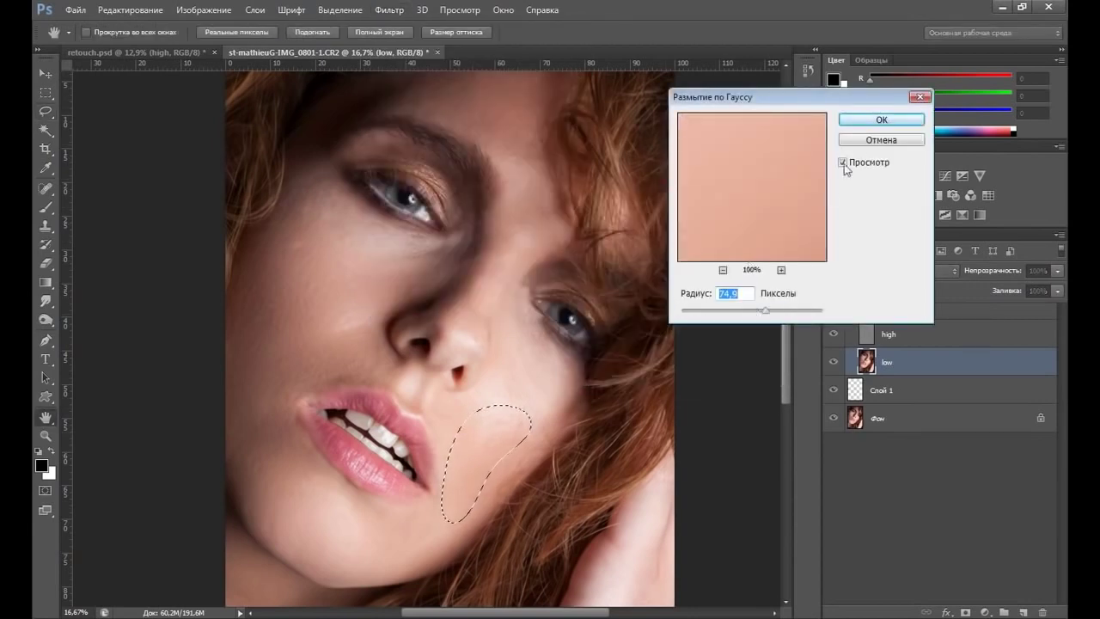
{"action": "left_click", "coordinate": [881, 120]}
{"action": "key", "text": "ctrl+d"}
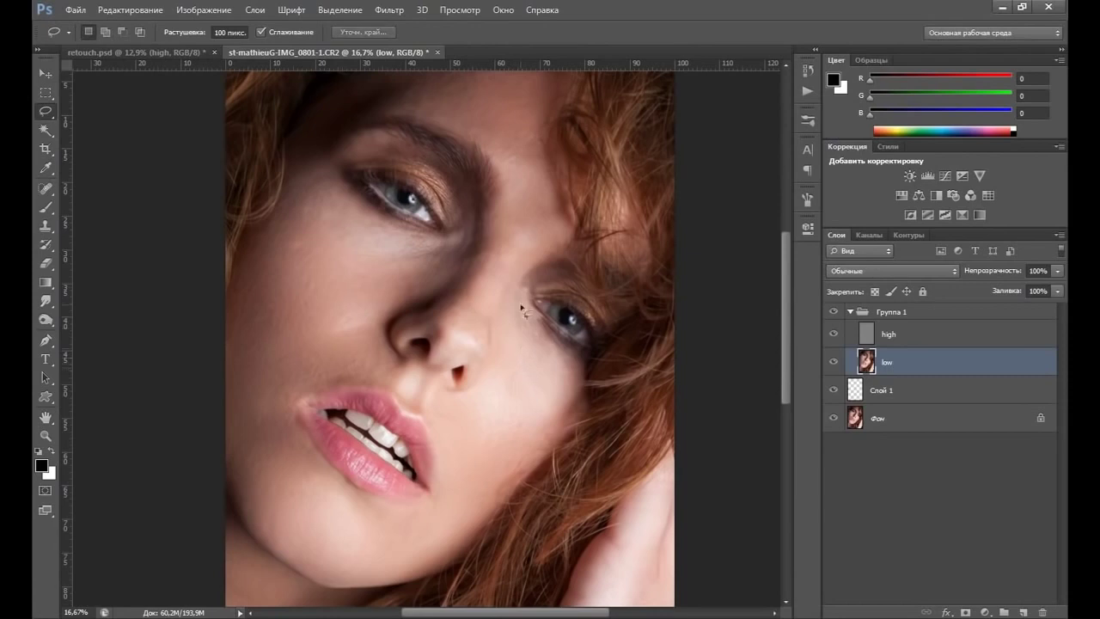
Step: Blur the area below the right eye with the 74,9 px Gaussian Blur
{"action": "left_click_drag", "start_coordinate": [514, 302], "coordinate": [508, 335]}
{"action": "mouse_move", "coordinate": [544, 395]}
{"action": "left_mouse_down"}
{"action": "mouse_move", "coordinate": [581, 376]}
{"action": "mouse_move", "coordinate": [515, 296]}
{"action": "left_mouse_up"}
{"action": "left_click", "coordinate": [389, 9]}
{"action": "mouse_move", "coordinate": [403, 196]}
{"action": "left_click", "coordinate": [637, 311]}
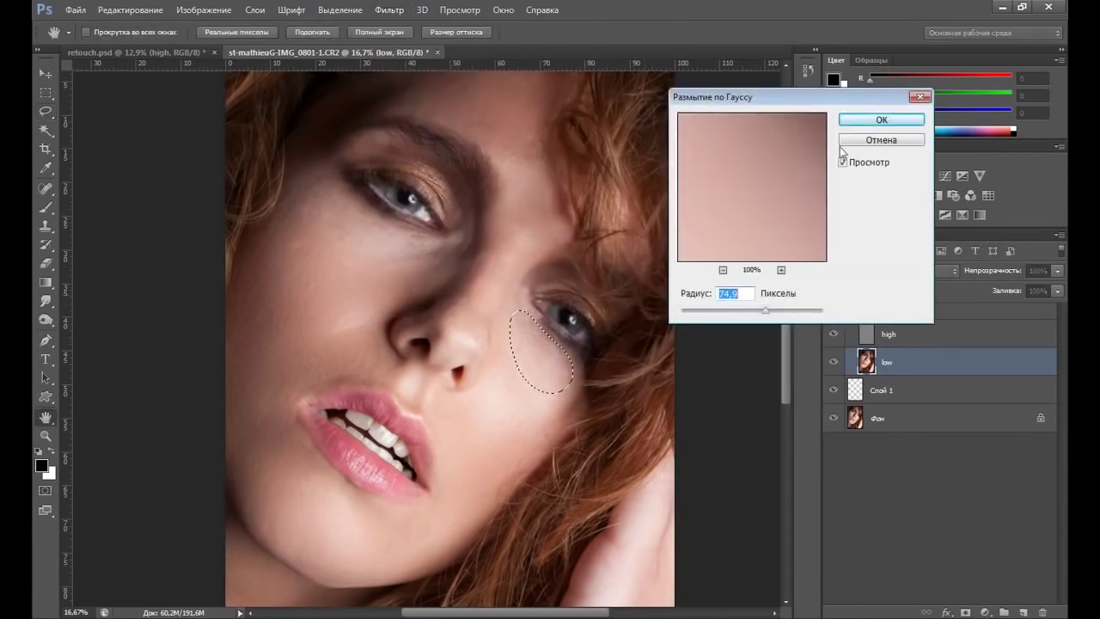
{"action": "left_click", "coordinate": [873, 123]}
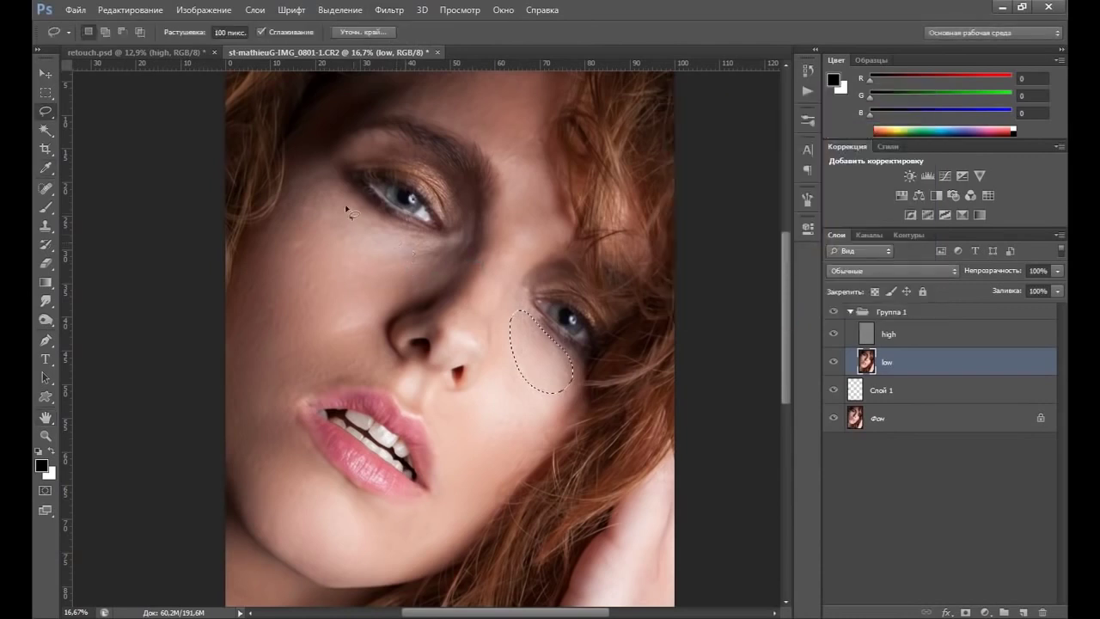
Step: Blur the patch under the left eye with the 74,9 px Gaussian Blur
{"action": "left_click_drag", "start_coordinate": [333, 178], "coordinate": [311, 184]}
{"action": "left_click_drag", "start_coordinate": [375, 207], "coordinate": [331, 172]}
{"action": "left_click", "coordinate": [399, 7]}
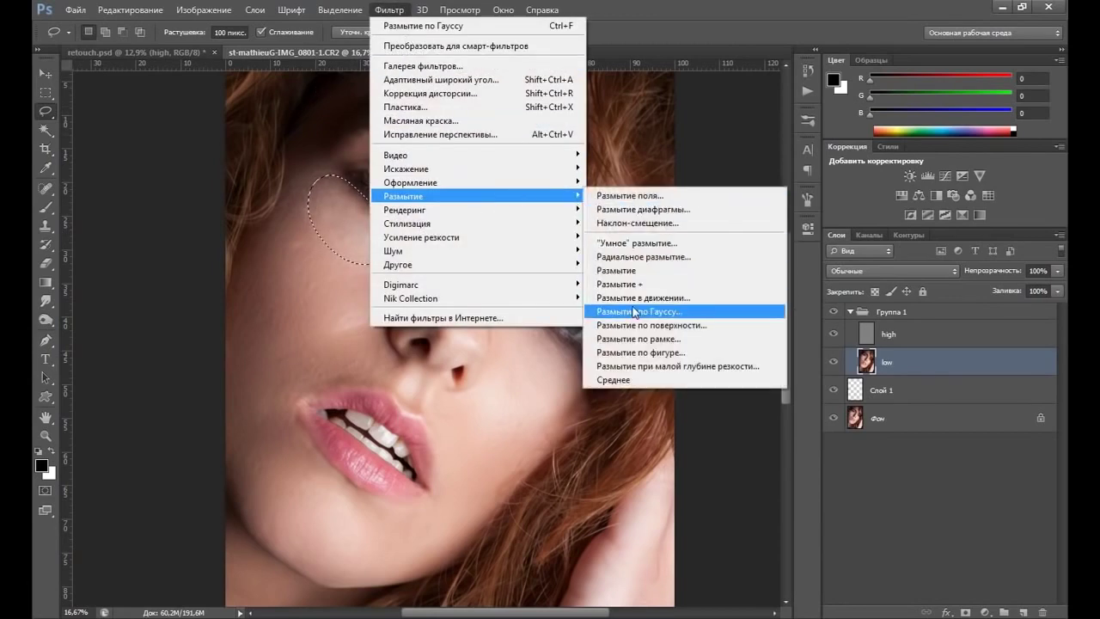
{"action": "mouse_move", "coordinate": [403, 196]}
{"action": "left_click", "coordinate": [634, 311]}
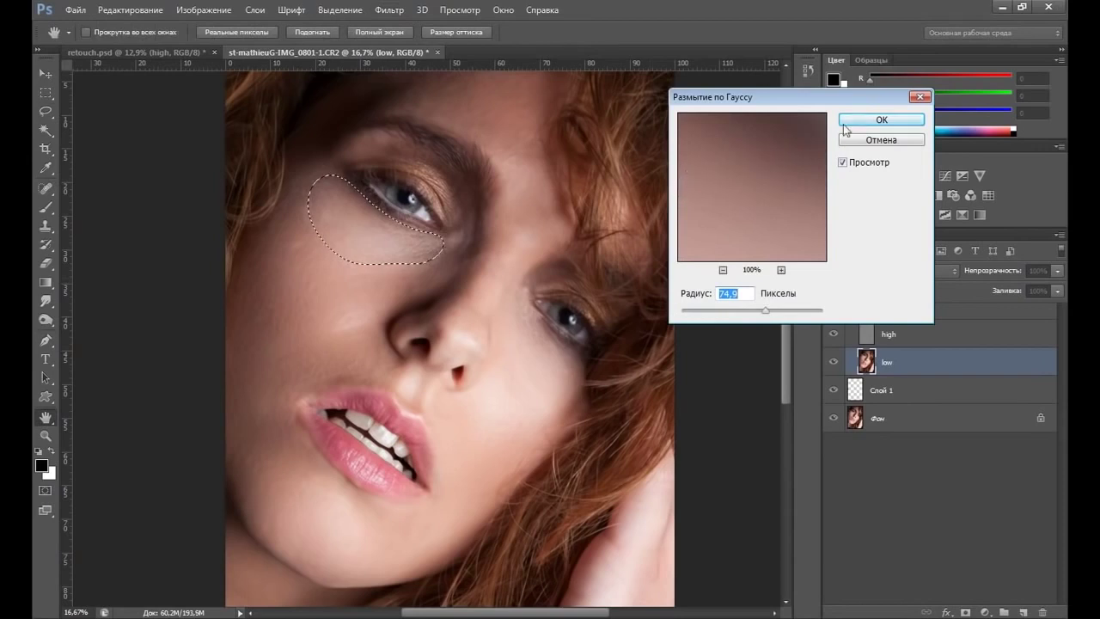
{"action": "left_click", "coordinate": [860, 120]}
{"action": "key", "text": "ctrl+d"}
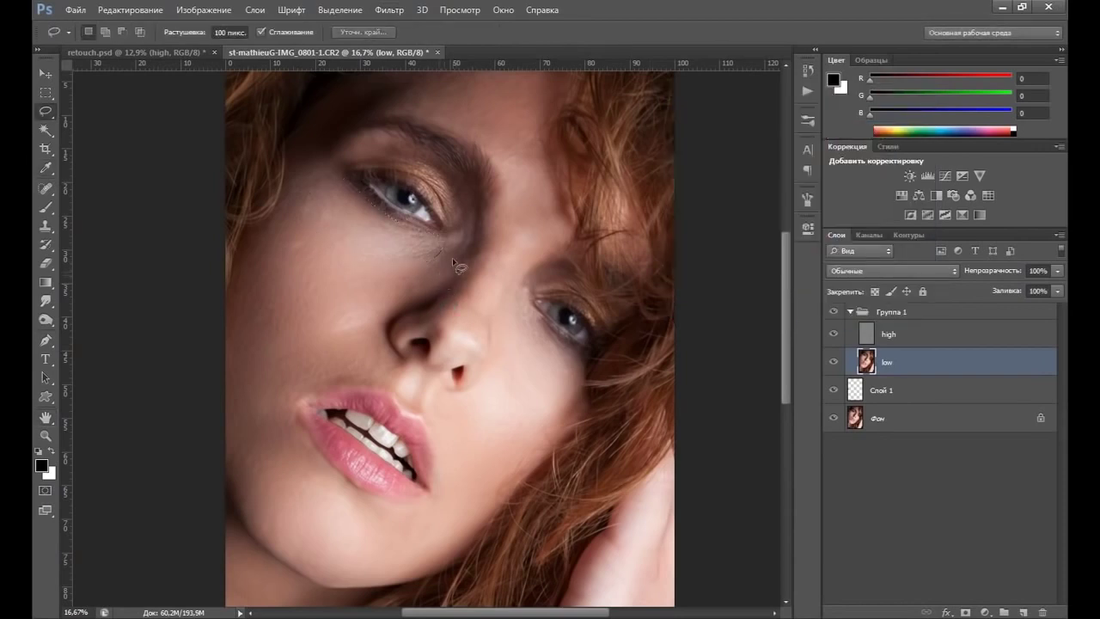
Step: Blur the skin over the nose bridge with the 74,9 px Gaussian Blur
{"action": "left_click_drag", "start_coordinate": [389, 305], "coordinate": [392, 302]}
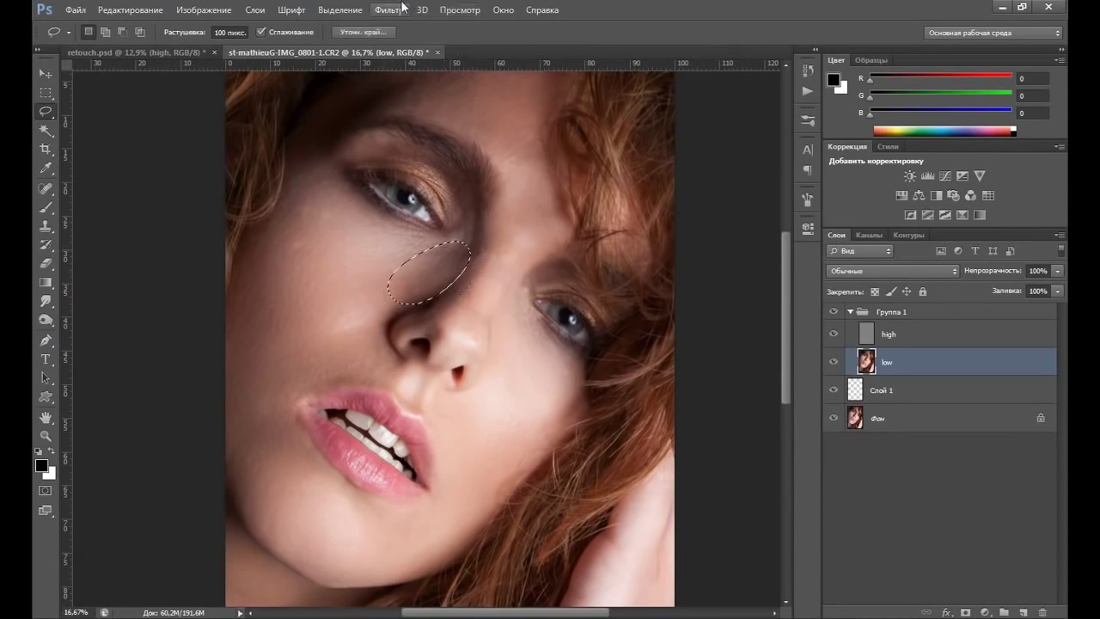
{"action": "left_click", "coordinate": [389, 9]}
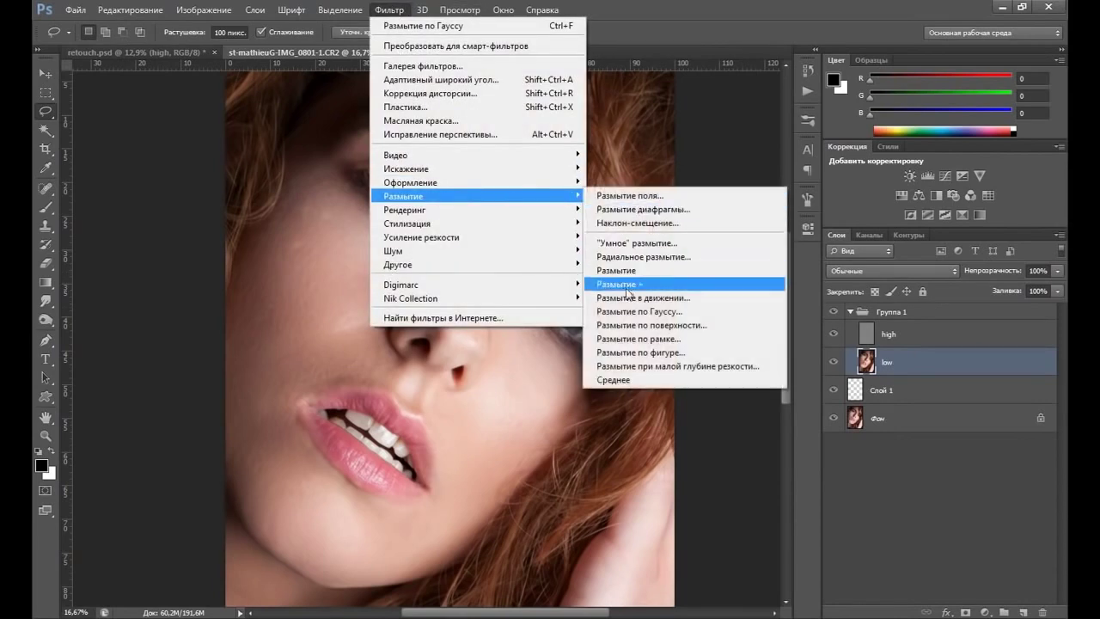
{"action": "left_click", "coordinate": [636, 312]}
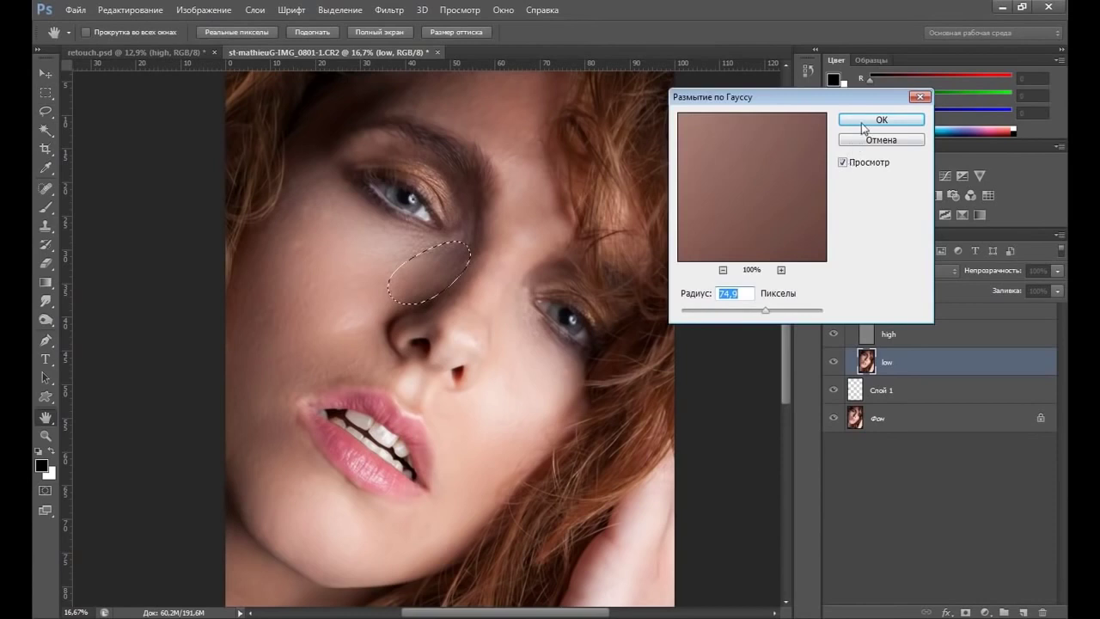
{"action": "left_click", "coordinate": [880, 119]}
{"action": "key", "text": "ctrl+d"}
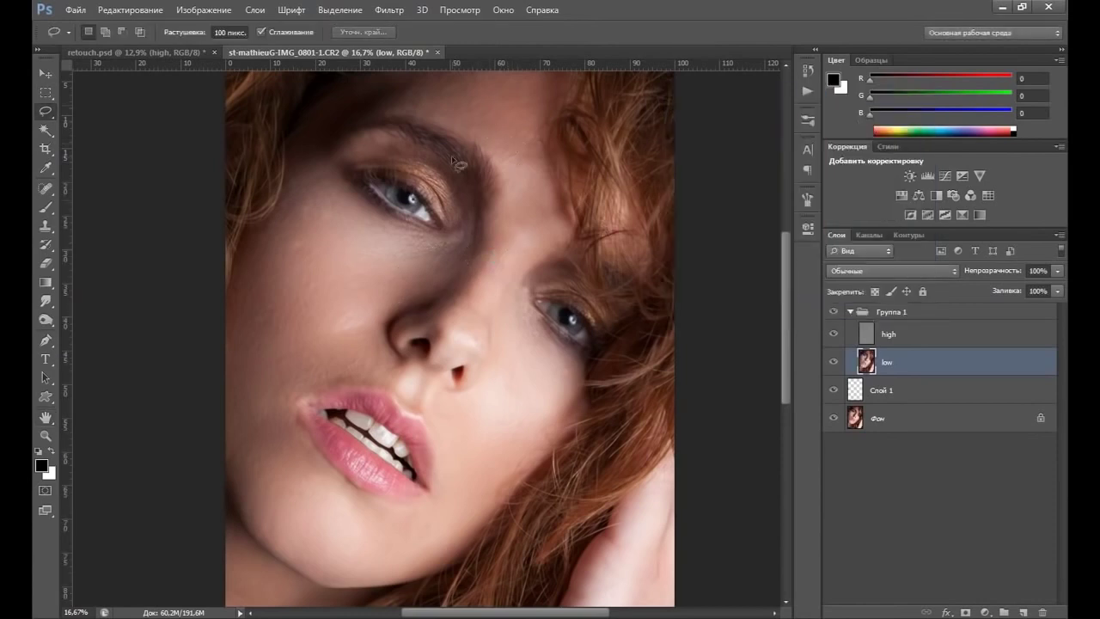
Step: Lasso the forehead above the left eyebrow and smooth it with a 74.9 px Gaussian Blur
{"action": "left_click_drag", "start_coordinate": [510, 158], "coordinate": [500, 185]}
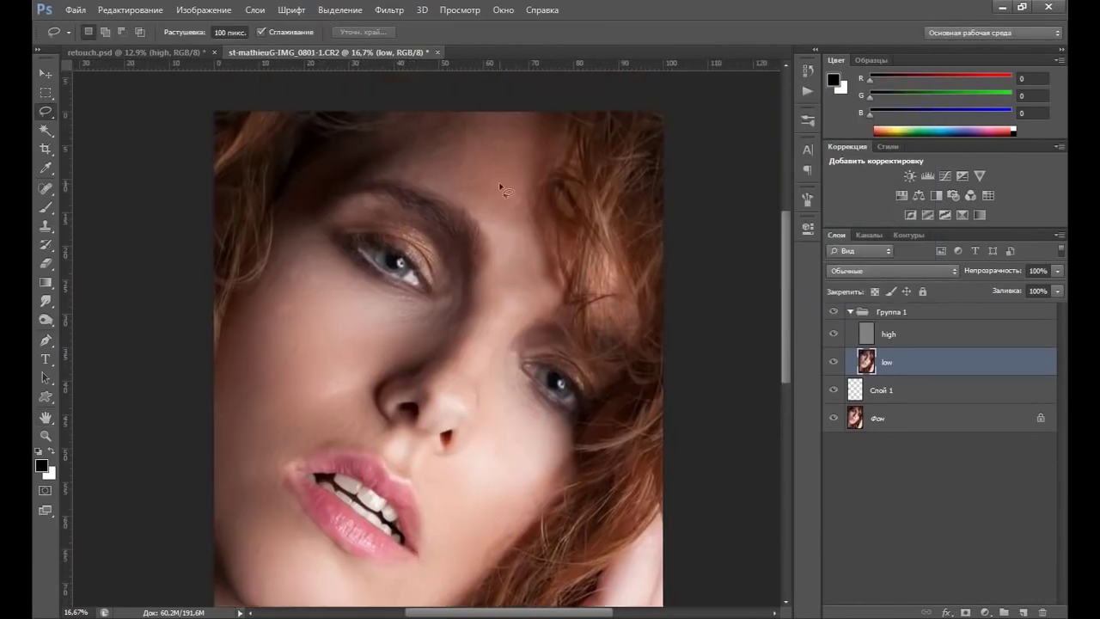
{"action": "left_click_drag", "start_coordinate": [370, 167], "coordinate": [444, 195]}
{"action": "left_click_drag", "start_coordinate": [525, 254], "coordinate": [525, 221]}
{"action": "left_click_drag", "start_coordinate": [520, 178], "coordinate": [436, 119]}
{"action": "left_click_drag", "start_coordinate": [441, 125], "coordinate": [372, 166]}
{"action": "left_click", "coordinate": [389, 9]}
{"action": "mouse_move", "coordinate": [403, 196]}
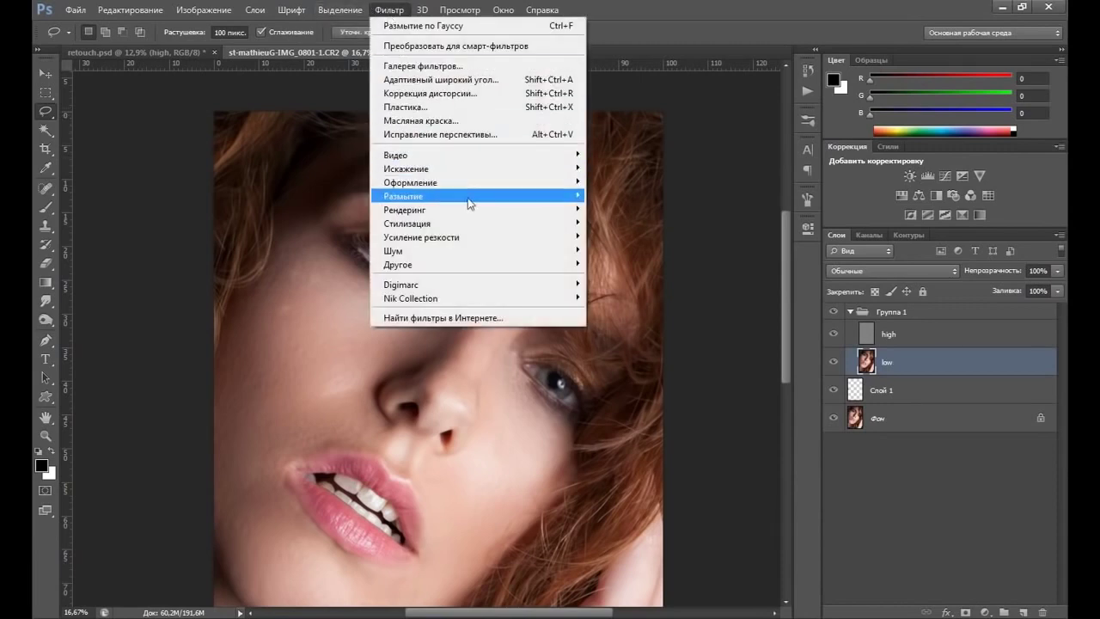
{"action": "left_click", "coordinate": [632, 311]}
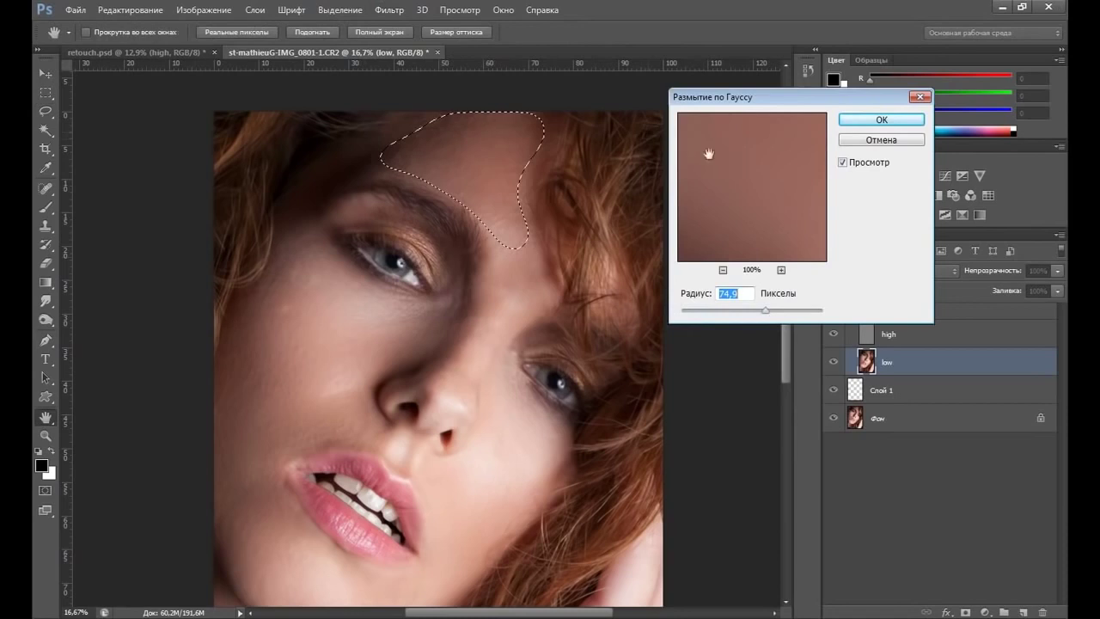
{"action": "left_click", "coordinate": [878, 121]}
{"action": "key", "text": "ctrl+d"}
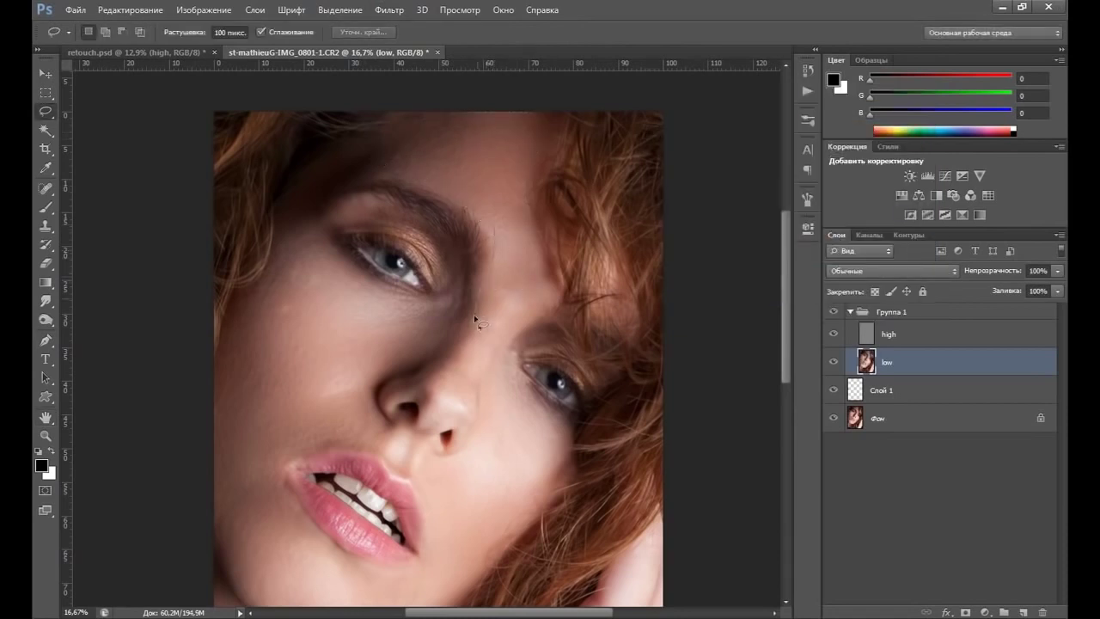
Step: Apply the same 74.9 px Gaussian Blur to the skin between the eyebrows
{"action": "left_click_drag", "start_coordinate": [507, 216], "coordinate": [506, 225]}
{"action": "left_click", "coordinate": [390, 9]}
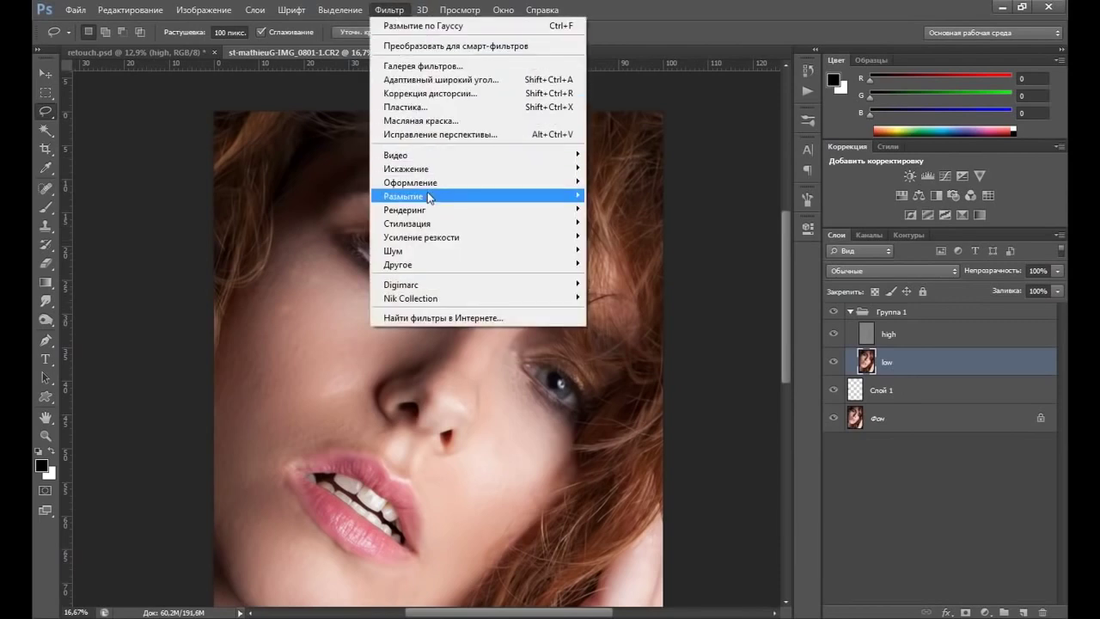
{"action": "mouse_move", "coordinate": [404, 196]}
{"action": "left_click", "coordinate": [679, 312]}
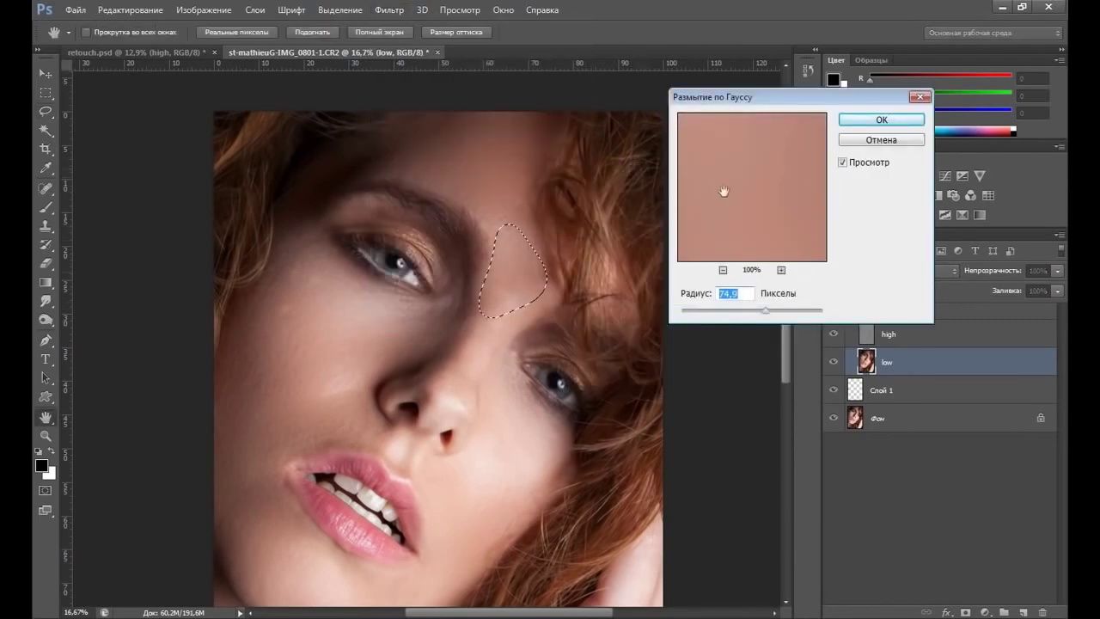
{"action": "left_click", "coordinate": [864, 118]}
{"action": "key", "text": "ctrl+d"}
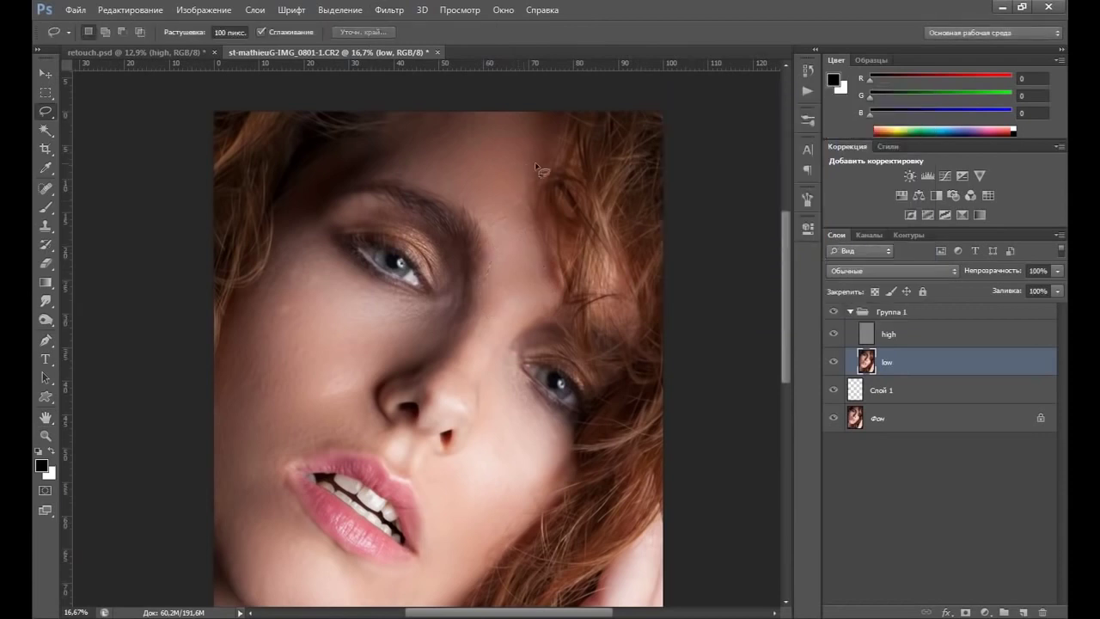
{"action": "scroll", "coordinate": [786, 276], "scroll_direction": "down", "scroll_amount": 5}
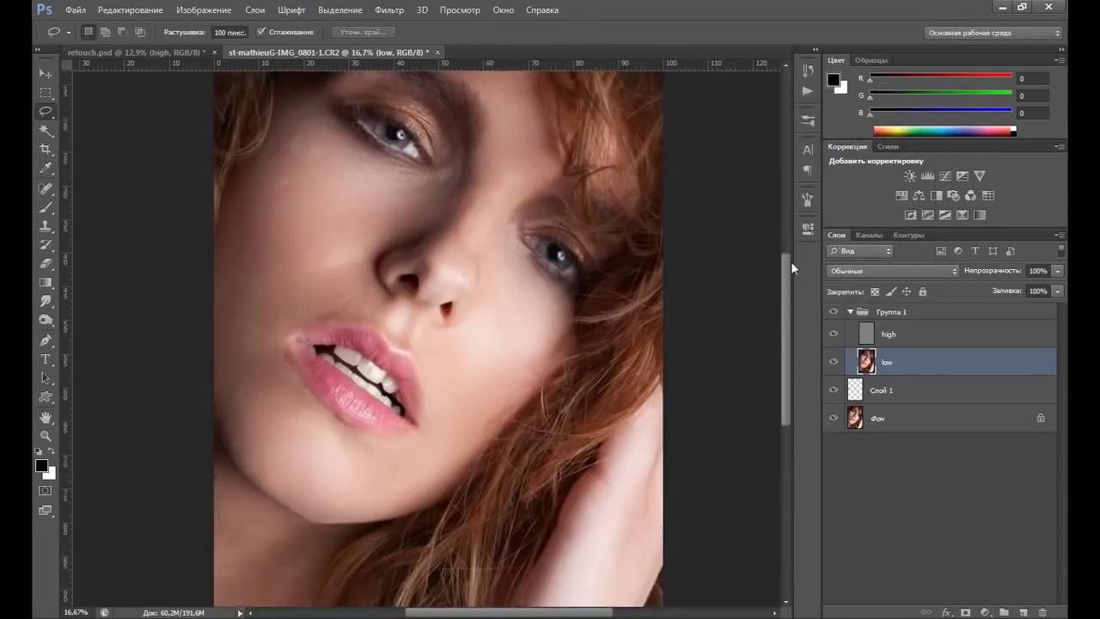
Step: Blur the left cheek on the low layer, toggling Группа 1 to compare before and after
{"action": "left_click", "coordinate": [838, 312]}
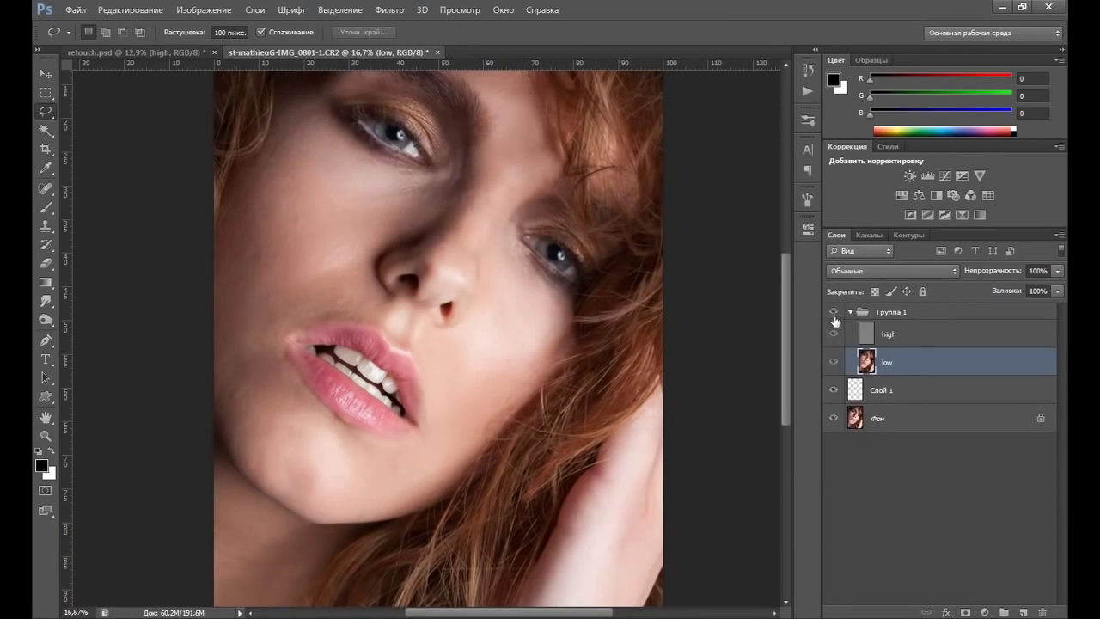
{"action": "left_click", "coordinate": [833, 312]}
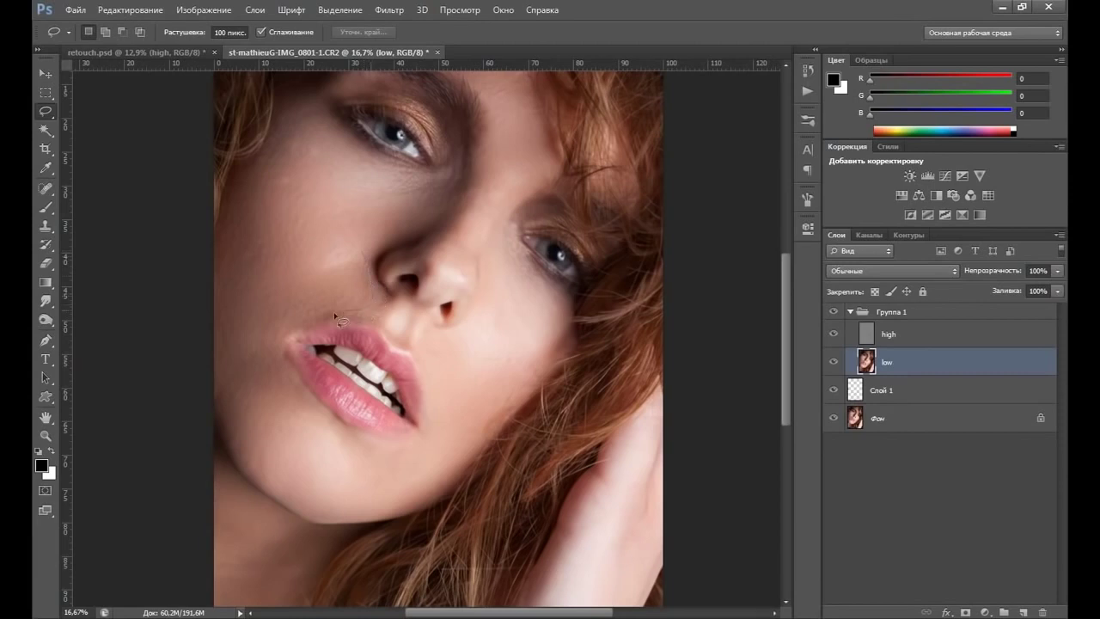
{"action": "left_click_drag", "start_coordinate": [339, 238], "coordinate": [314, 302]}
{"action": "left_click", "coordinate": [388, 9]}
{"action": "mouse_move", "coordinate": [403, 196]}
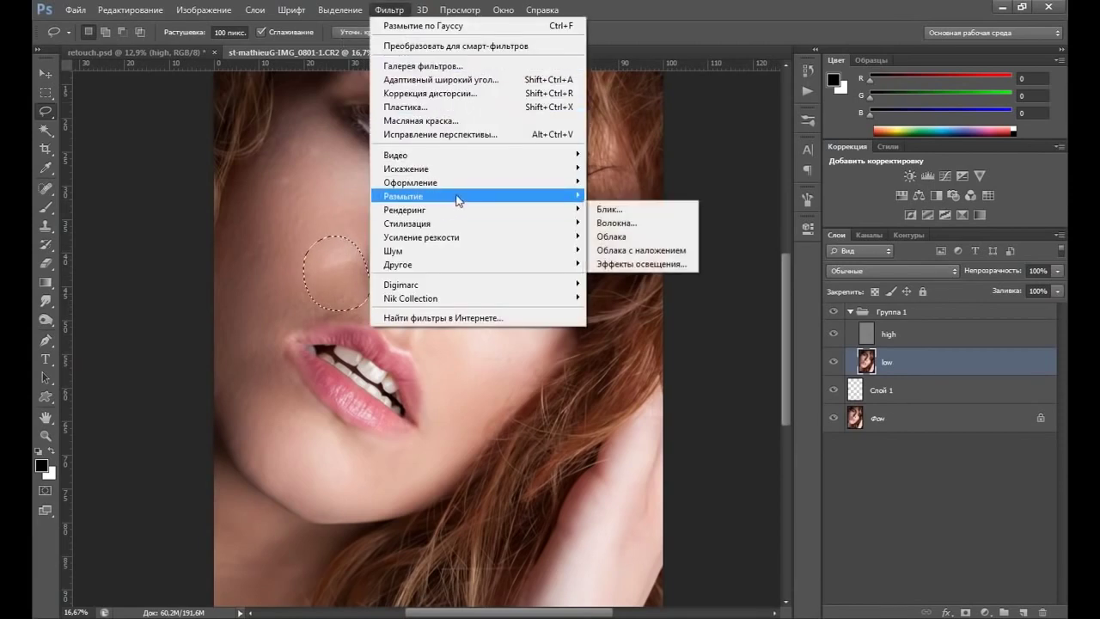
{"action": "left_click", "coordinate": [616, 311]}
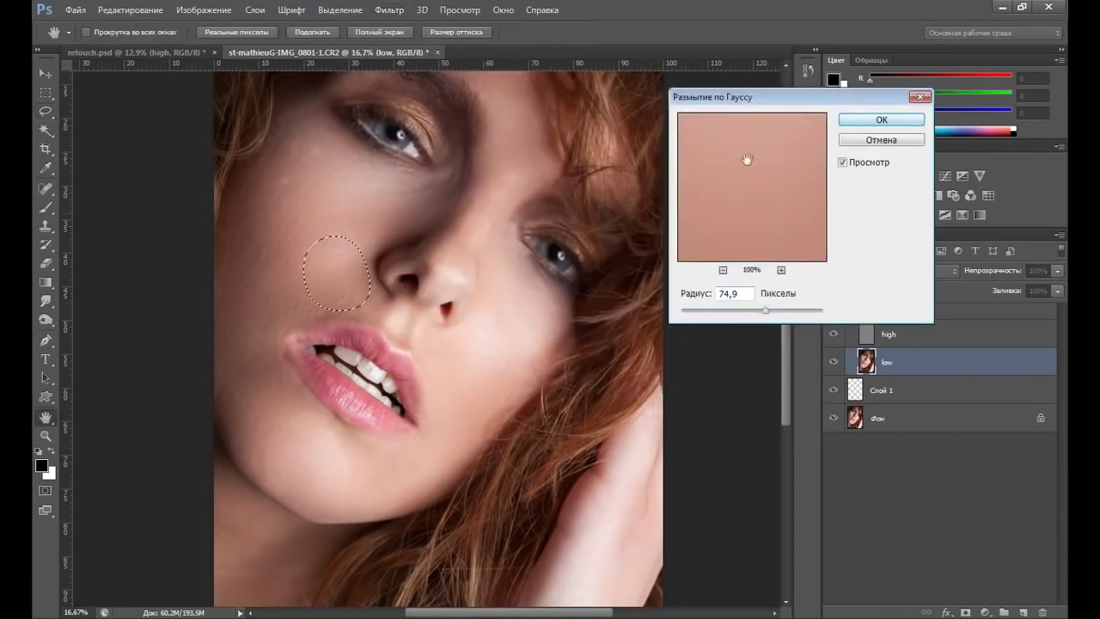
{"action": "left_click", "coordinate": [862, 120]}
{"action": "key", "text": "ctrl+d"}
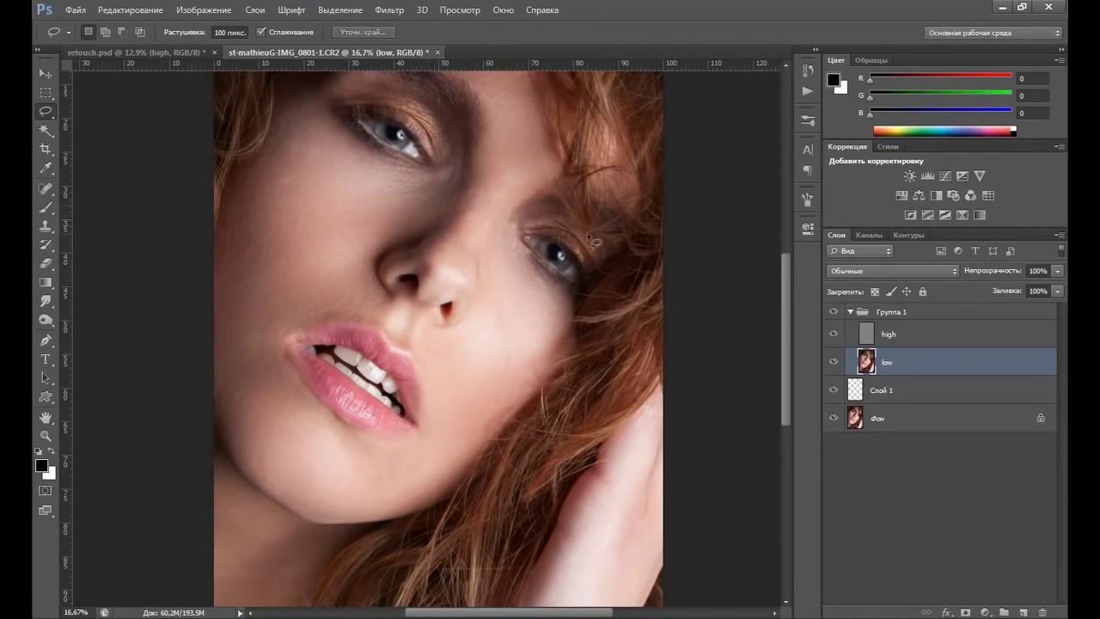
{"action": "left_click", "coordinate": [832, 313]}
{"action": "left_click", "coordinate": [831, 314]}
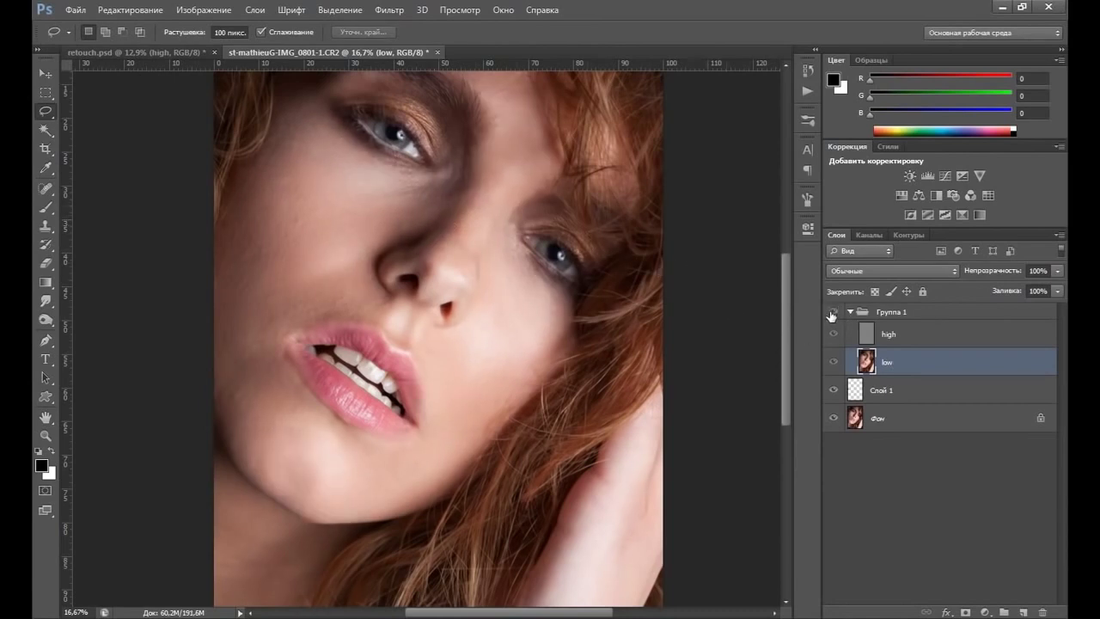
{"action": "left_click", "coordinate": [832, 314]}
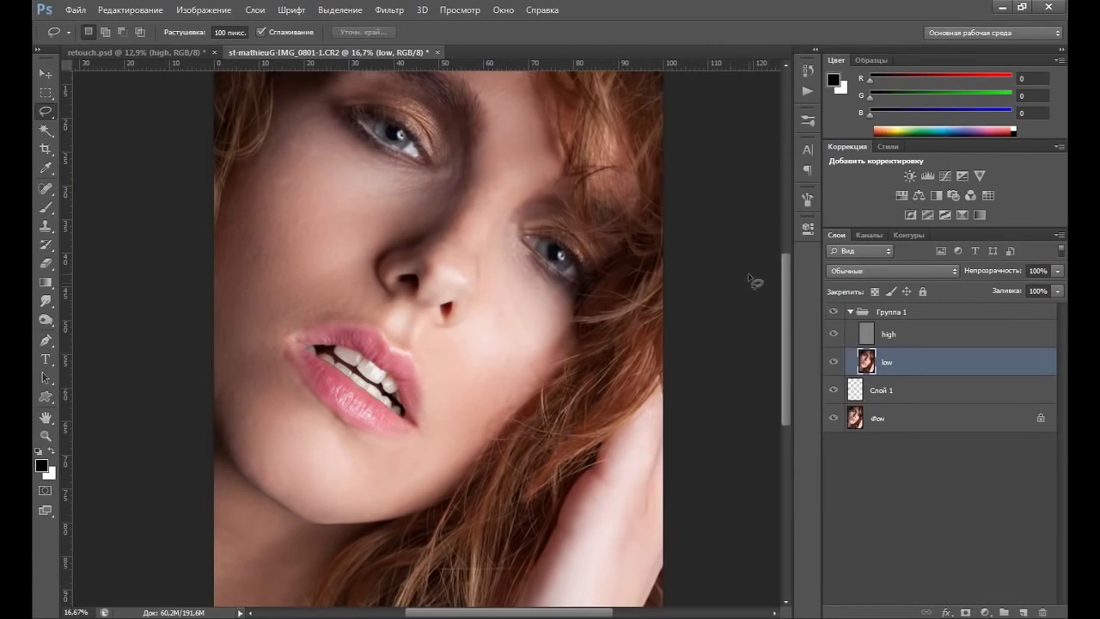
{"action": "left_click_drag", "start_coordinate": [783, 268], "coordinate": [782, 309]}
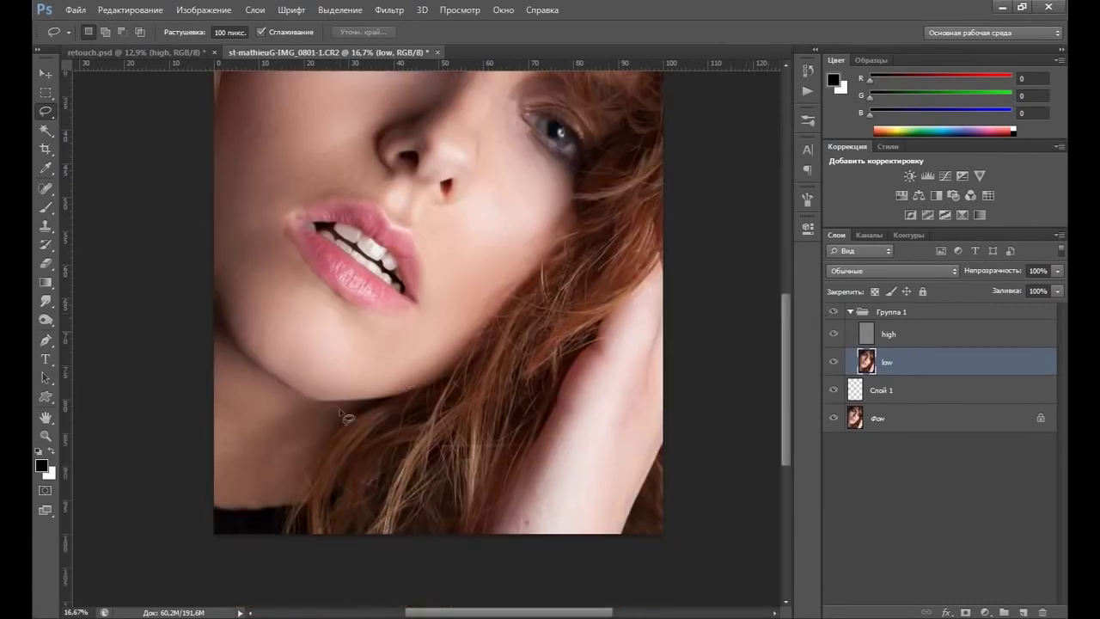
Step: Lasso the neck below the jaw and smooth it with the Gaussian Blur
{"action": "left_click_drag", "start_coordinate": [218, 341], "coordinate": [238, 370]}
{"action": "mouse_move", "coordinate": [326, 420]}
{"action": "left_mouse_down"}
{"action": "mouse_move", "coordinate": [277, 503]}
{"action": "mouse_move", "coordinate": [238, 508]}
{"action": "mouse_move", "coordinate": [225, 391]}
{"action": "left_mouse_up"}
{"action": "mouse_move", "coordinate": [228, 445]}
{"action": "left_mouse_down"}
{"action": "mouse_move", "coordinate": [236, 495]}
{"action": "mouse_move", "coordinate": [287, 496]}
{"action": "mouse_move", "coordinate": [337, 415]}
{"action": "left_mouse_up"}
{"action": "left_click_drag", "start_coordinate": [243, 376], "coordinate": [225, 371]}
{"action": "left_click", "coordinate": [391, 12]}
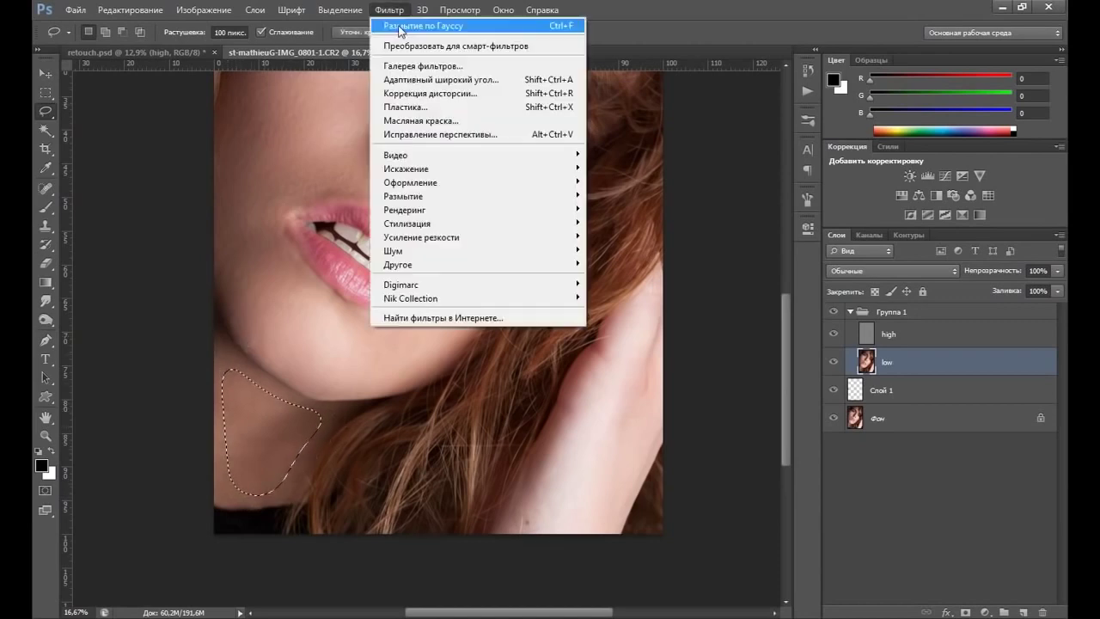
{"action": "mouse_move", "coordinate": [403, 196]}
{"action": "left_click", "coordinate": [646, 312]}
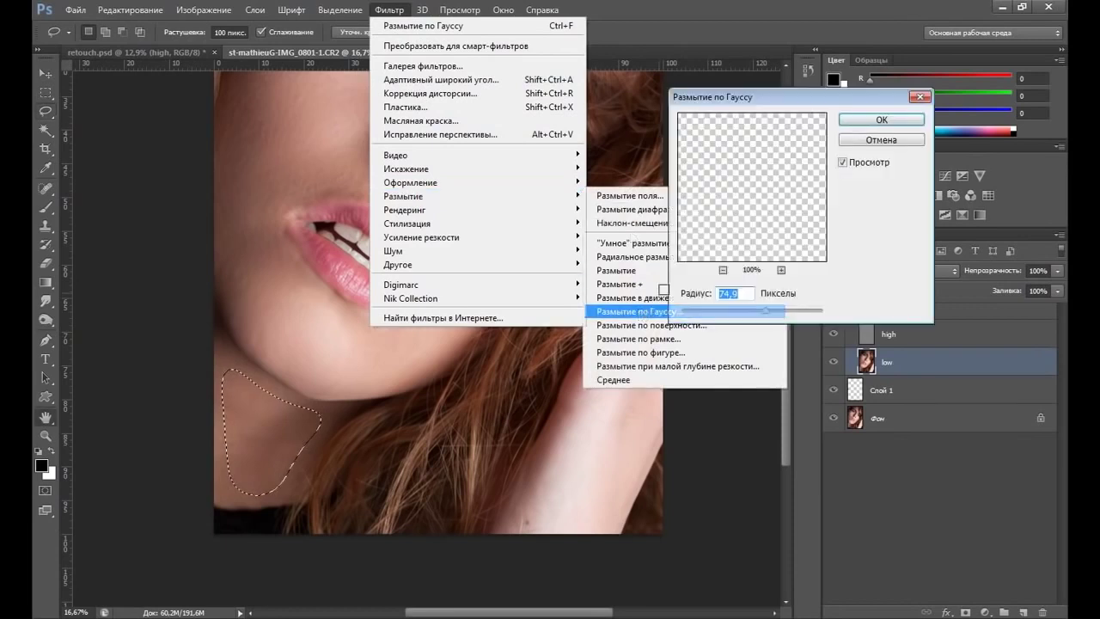
{"action": "key", "text": "Return"}
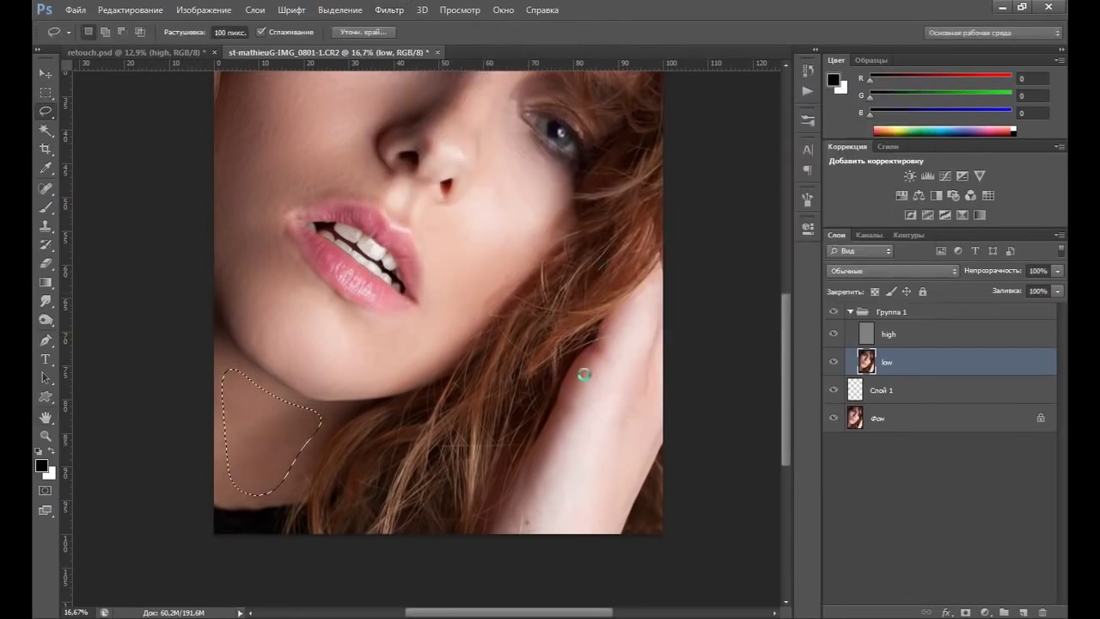
{"action": "key", "text": "ctrl+d"}
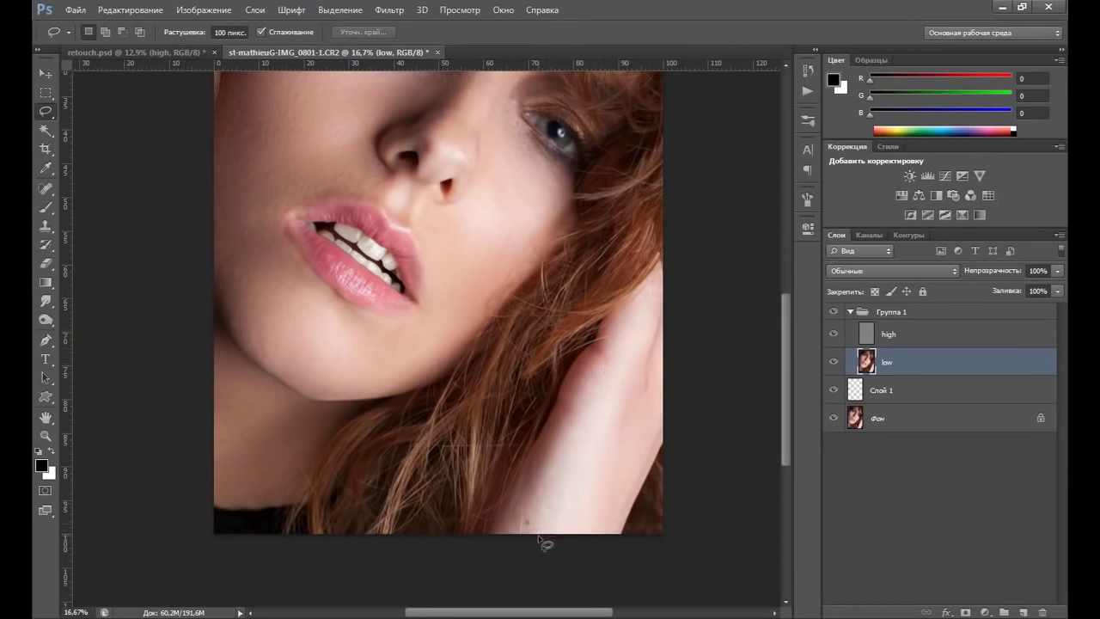
Step: Blur a narrow strip of the hand with the Gaussian Blur
{"action": "left_click_drag", "start_coordinate": [541, 531], "coordinate": [599, 397]}
{"action": "left_click_drag", "start_coordinate": [518, 537], "coordinate": [516, 526]}
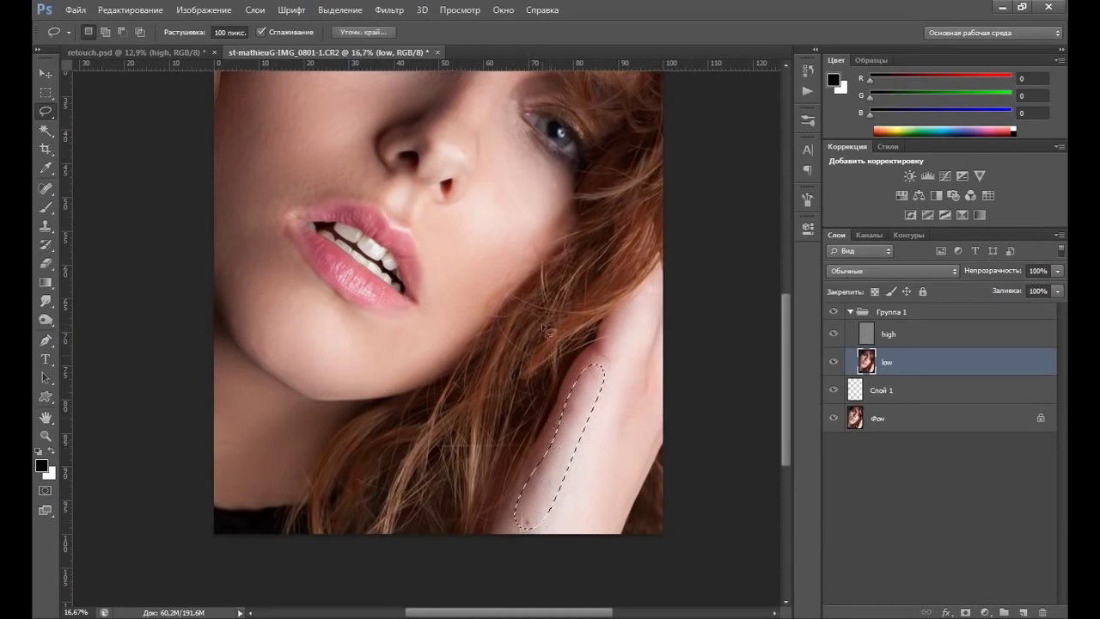
{"action": "left_click", "coordinate": [390, 9]}
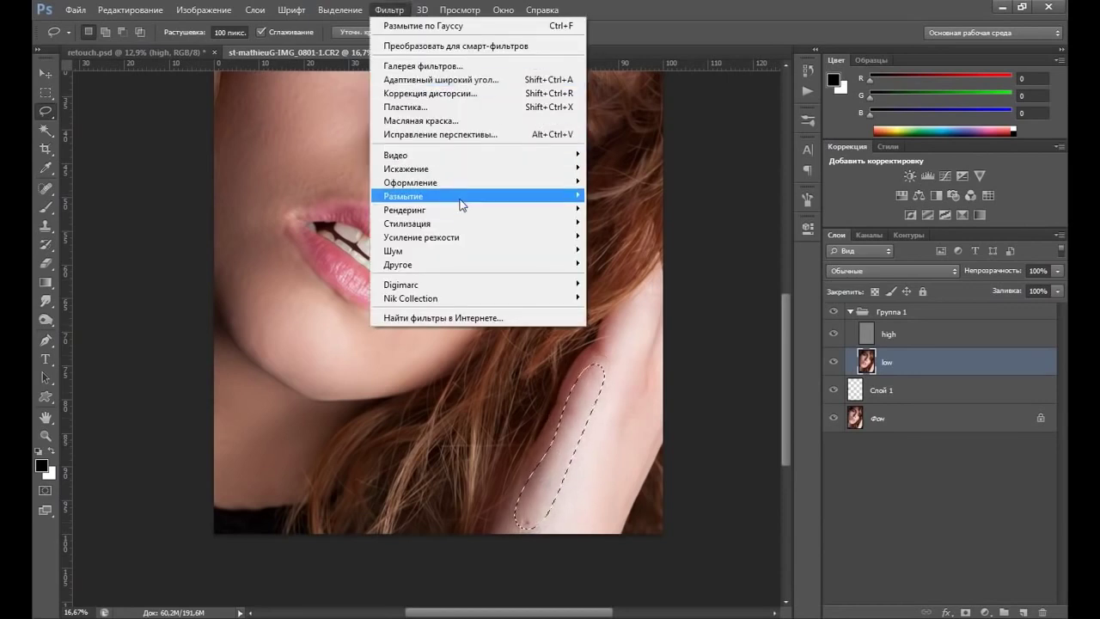
{"action": "left_click", "coordinate": [636, 311]}
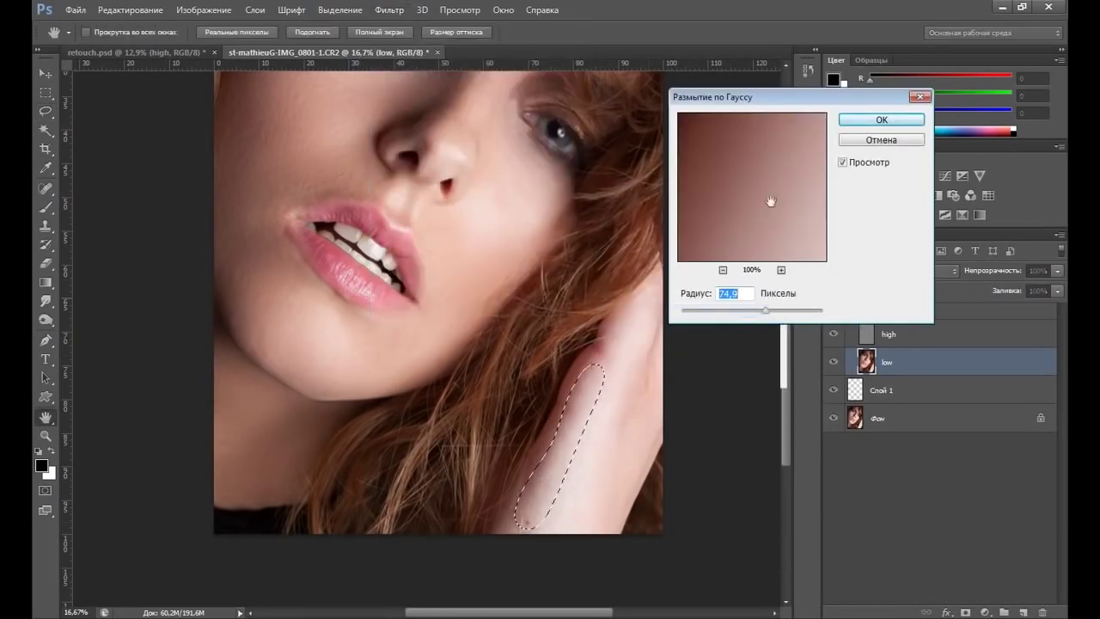
{"action": "left_click", "coordinate": [855, 121]}
{"action": "key", "text": "ctrl+d"}
Step: Blur a wider area of the hand with the same Gaussian Blur
{"action": "left_click_drag", "start_coordinate": [559, 496], "coordinate": [647, 410]}
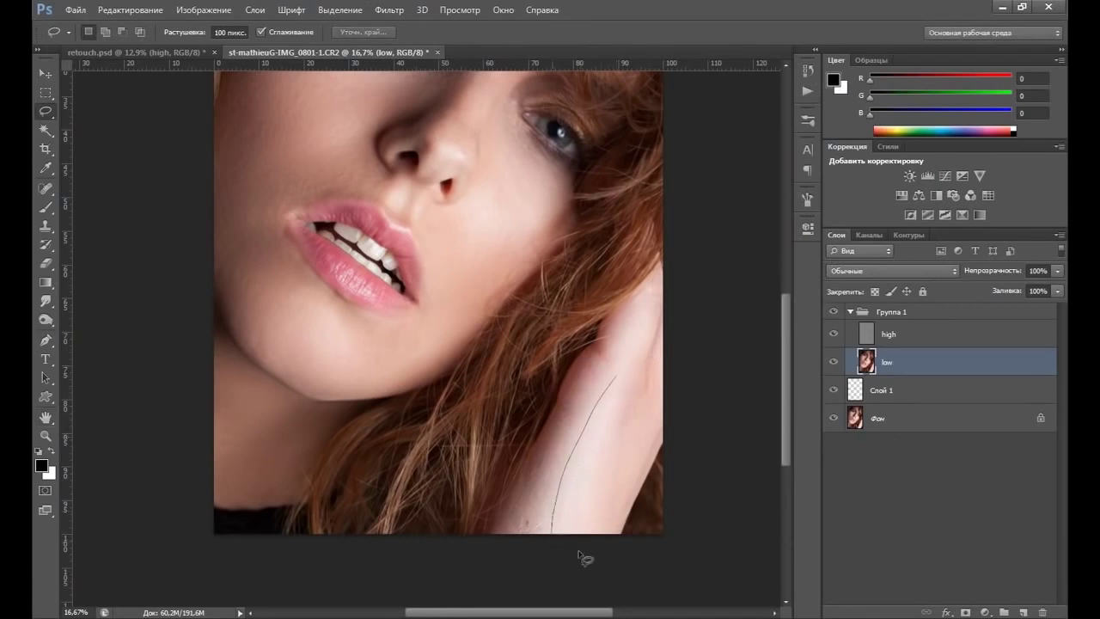
{"action": "left_click_drag", "start_coordinate": [622, 370], "coordinate": [625, 374]}
{"action": "left_click", "coordinate": [389, 9]}
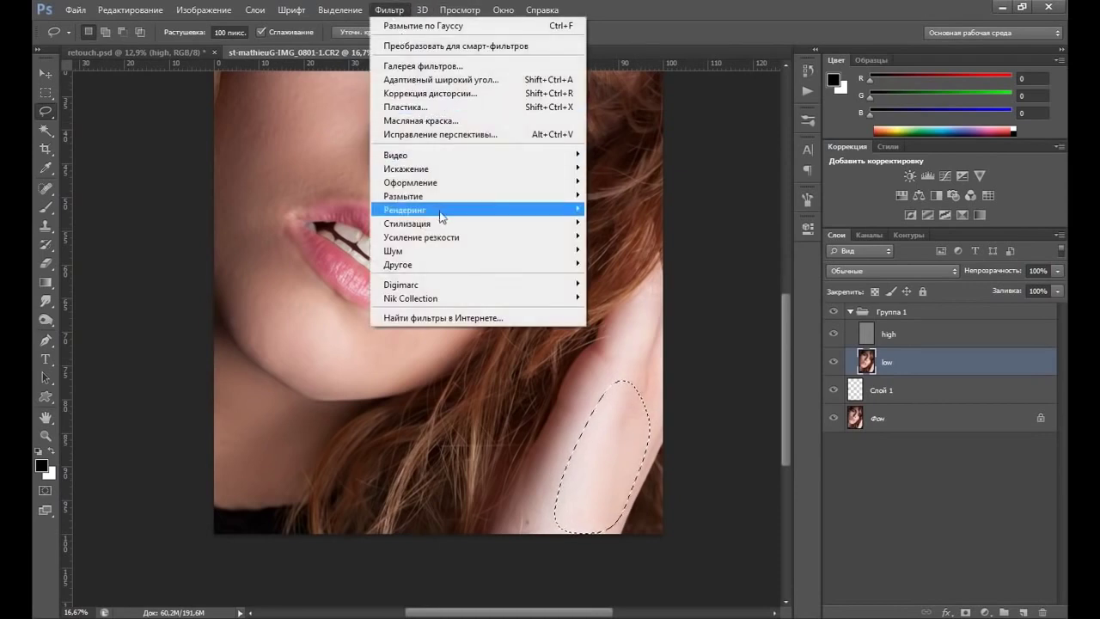
{"action": "left_click", "coordinate": [659, 311]}
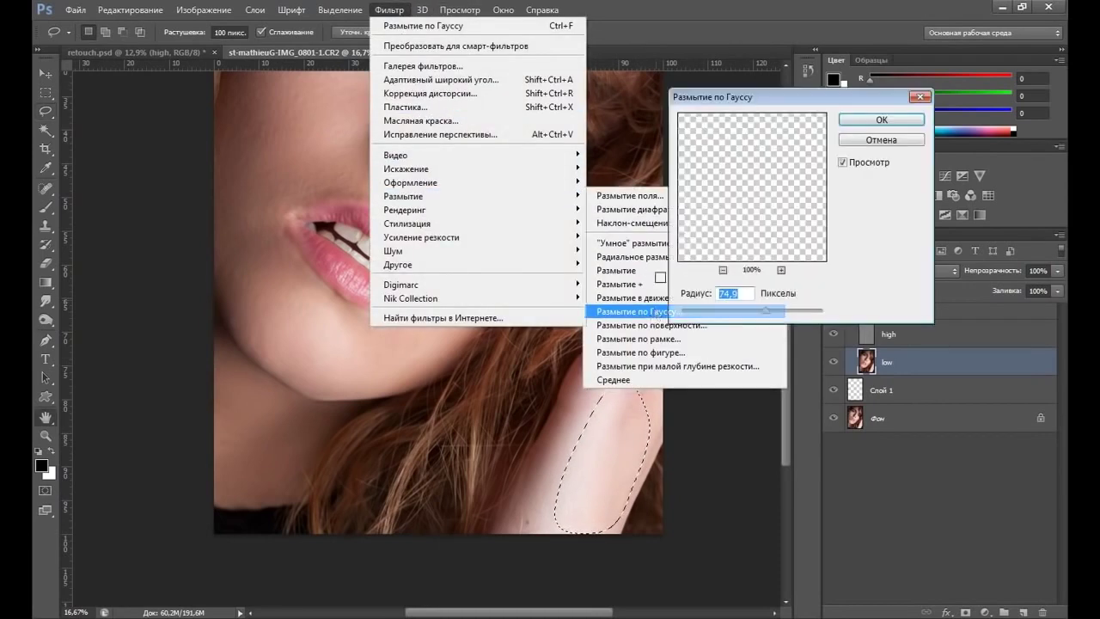
{"action": "left_click", "coordinate": [878, 120]}
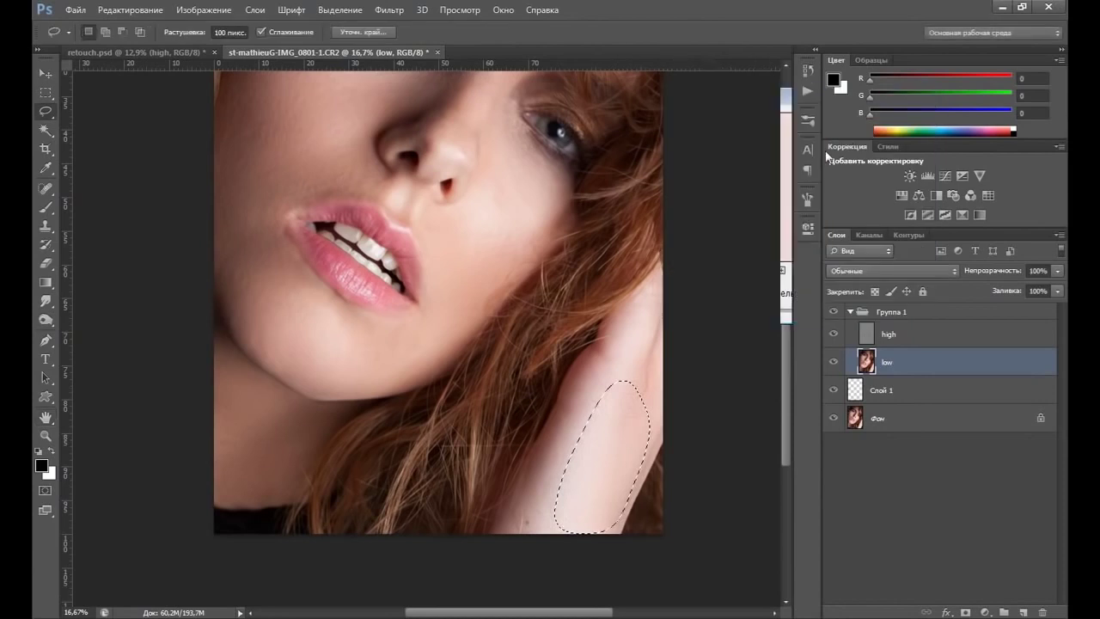
{"action": "scroll", "coordinate": [788, 336], "scroll_direction": "up", "scroll_amount": 1}
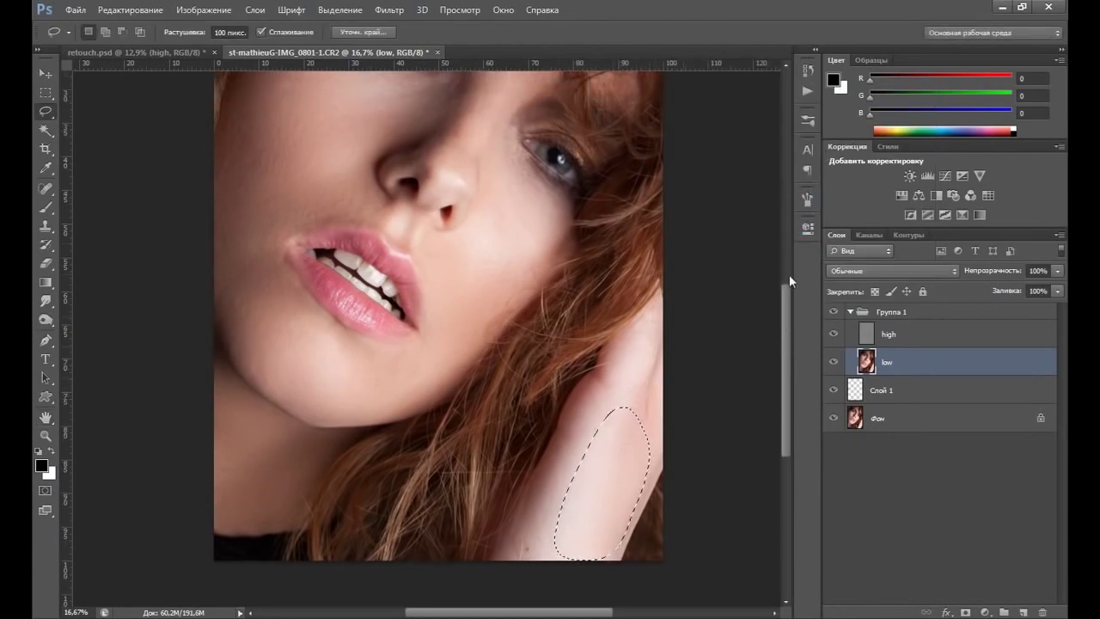
{"action": "scroll", "coordinate": [785, 306], "scroll_direction": "up", "scroll_amount": 2}
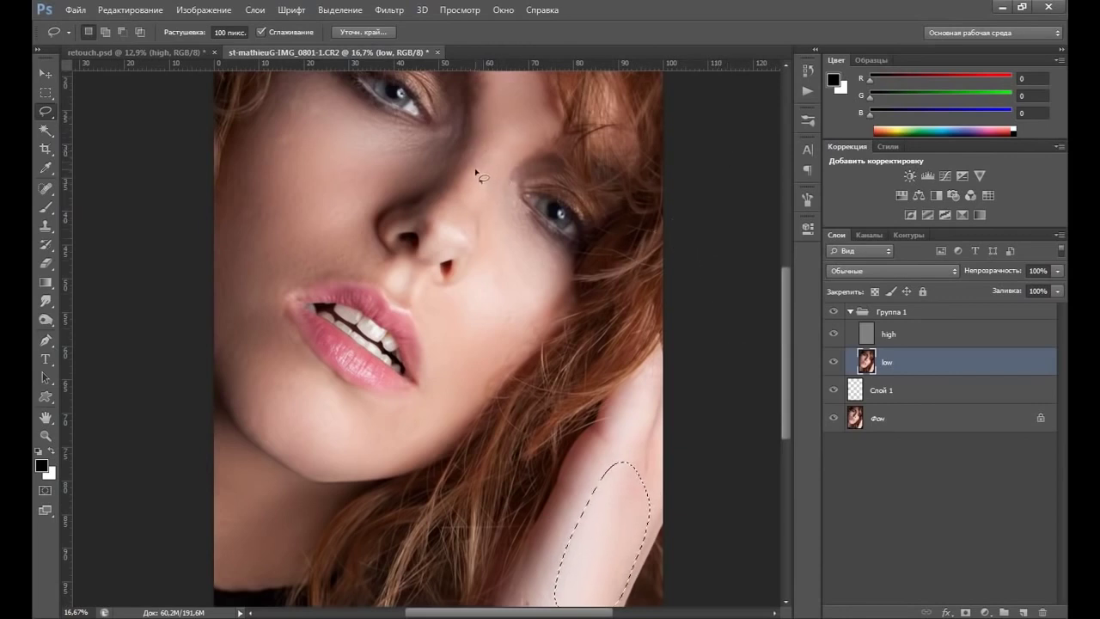
{"action": "key", "text": "ctrl+d"}
Step: Lasso the bridge of the nose and smooth it with the 74.9 px Gaussian Blur
{"action": "left_click_drag", "start_coordinate": [508, 144], "coordinate": [435, 203]}
{"action": "left_click_drag", "start_coordinate": [438, 204], "coordinate": [498, 133]}
{"action": "left_click", "coordinate": [389, 10]}
{"action": "mouse_move", "coordinate": [404, 196]}
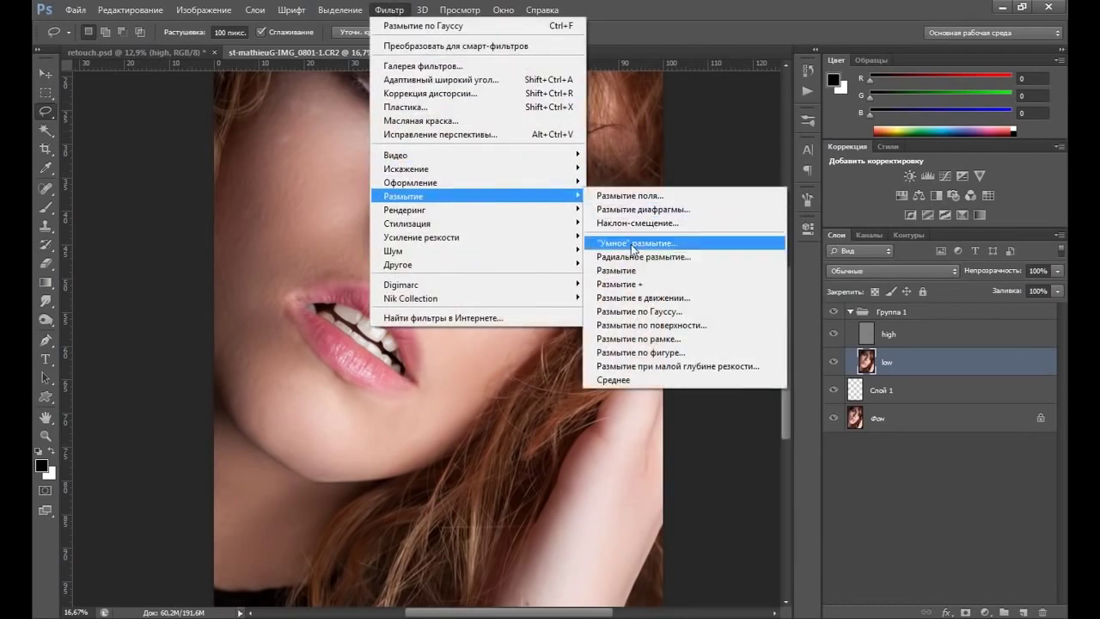
{"action": "left_click", "coordinate": [652, 309]}
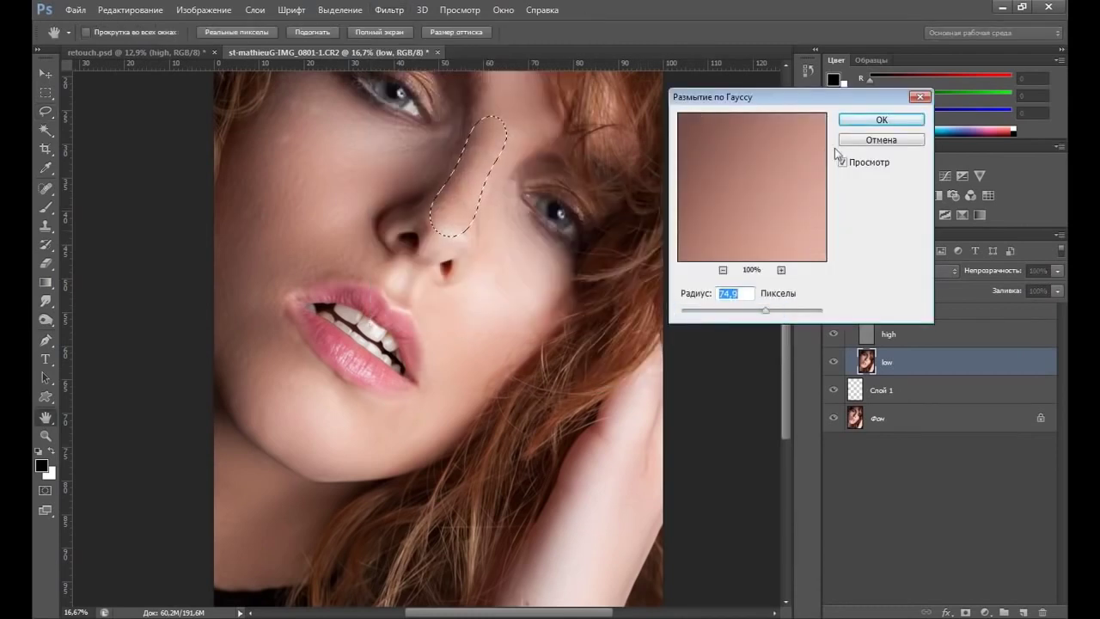
{"action": "left_click", "coordinate": [868, 120]}
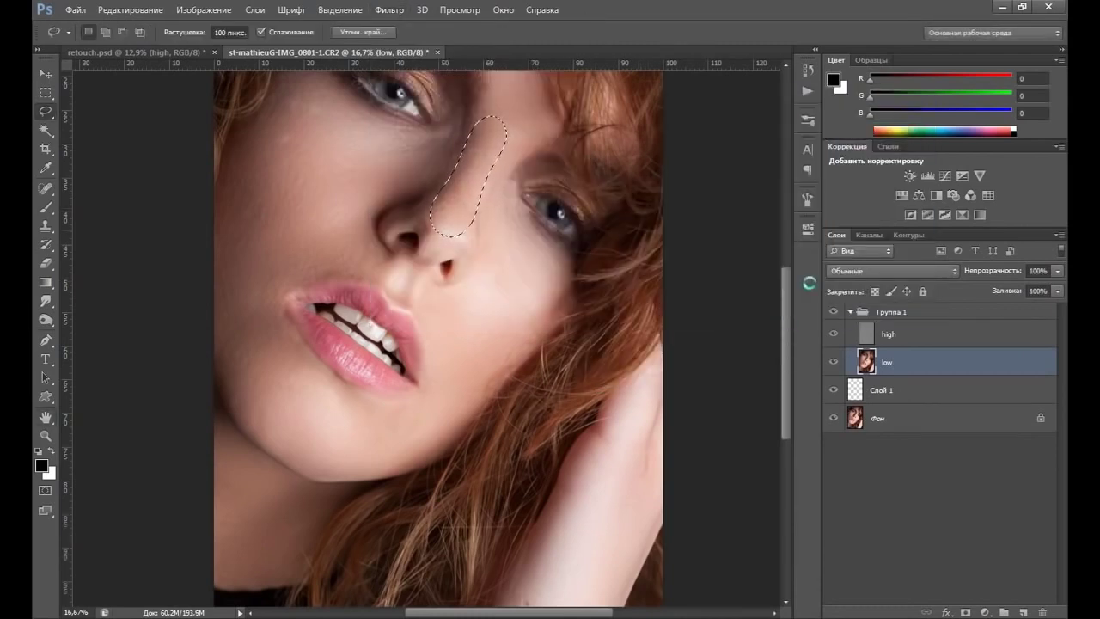
Step: Set the high layer's blending mode to Linear Light
{"action": "left_click", "coordinate": [868, 336]}
{"action": "key", "text": "alt+shift+j"}
{"action": "left_click", "coordinate": [339, 9]}
Step: Deselect the nose, compare by toggling Группа 1, then add new layer Слой 2 above high
{"action": "left_click", "coordinate": [360, 37]}
{"action": "left_click", "coordinate": [832, 312]}
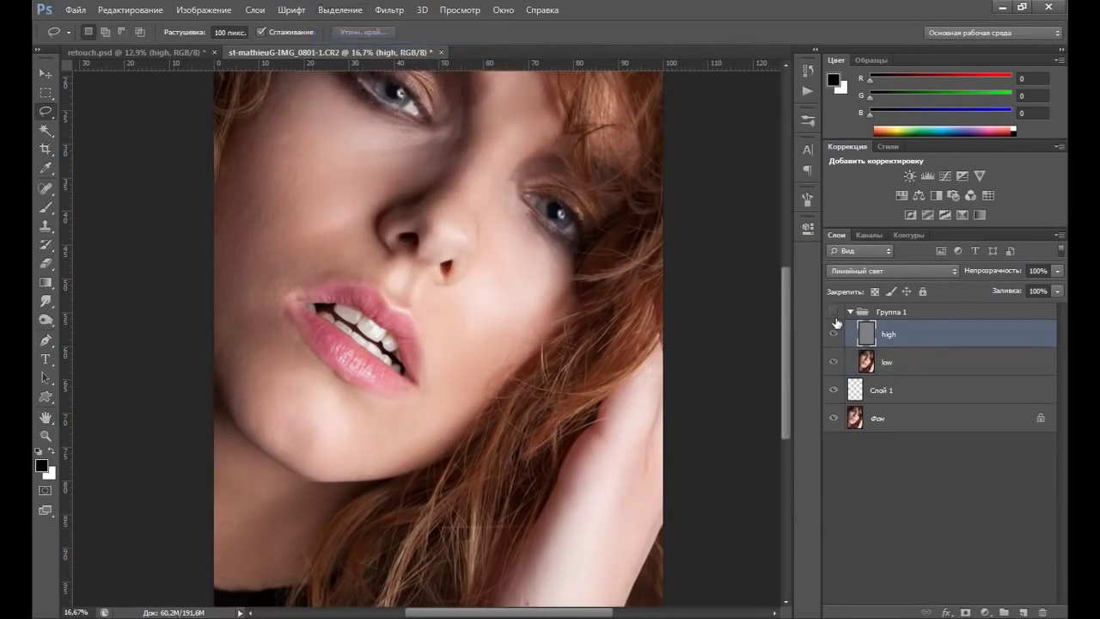
{"action": "left_click", "coordinate": [831, 312]}
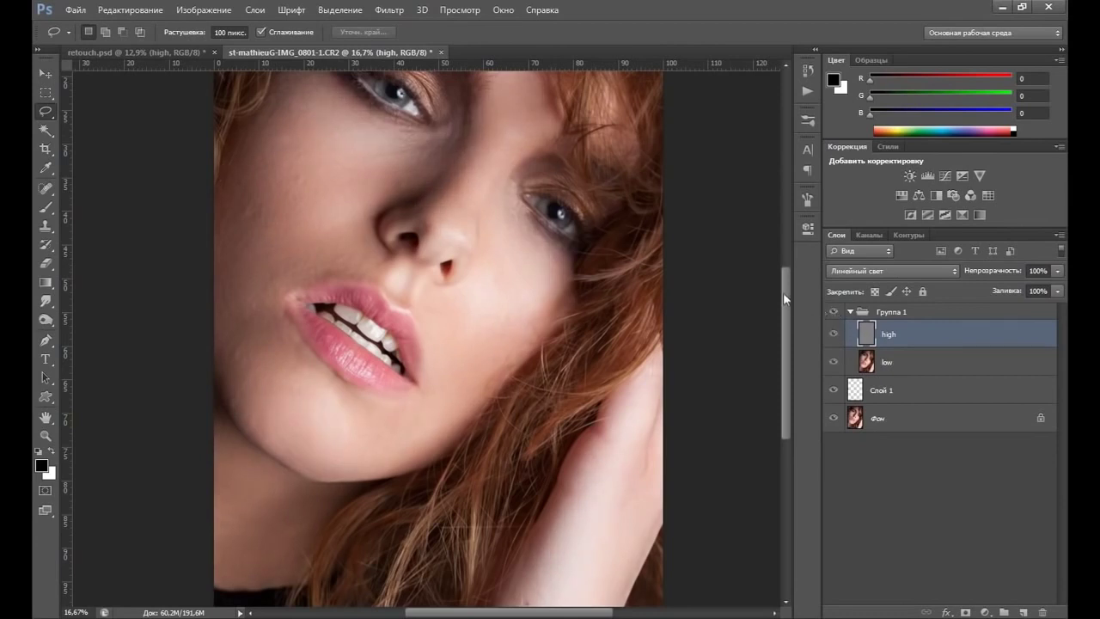
{"action": "left_click_drag", "start_coordinate": [783, 298], "coordinate": [785, 265]}
{"action": "left_click", "coordinate": [833, 312]}
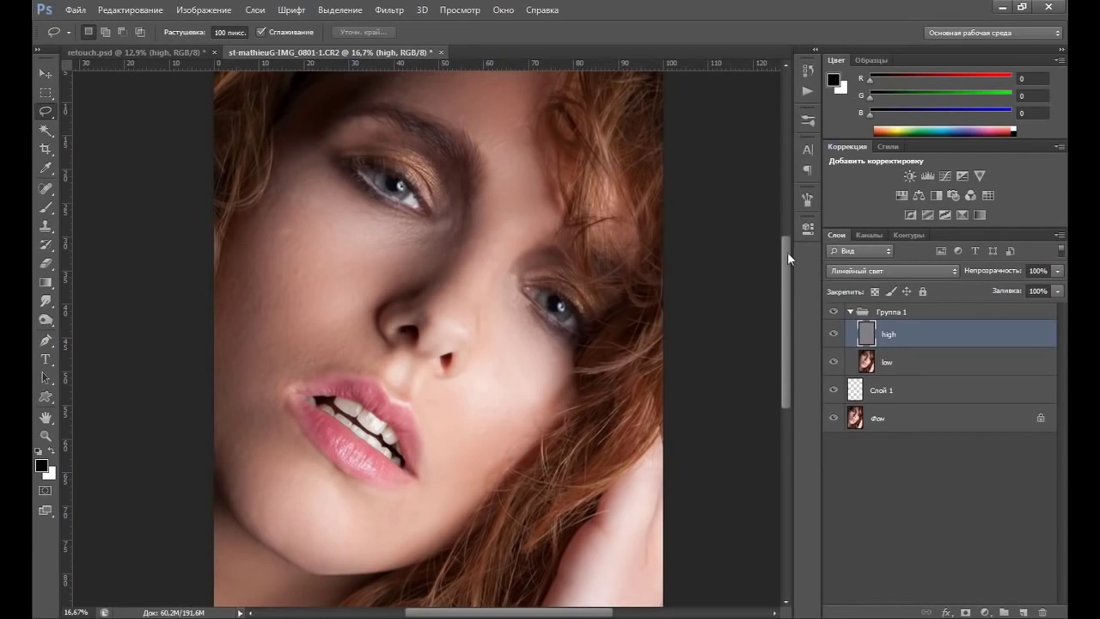
{"action": "left_click_drag", "start_coordinate": [787, 256], "coordinate": [788, 263]}
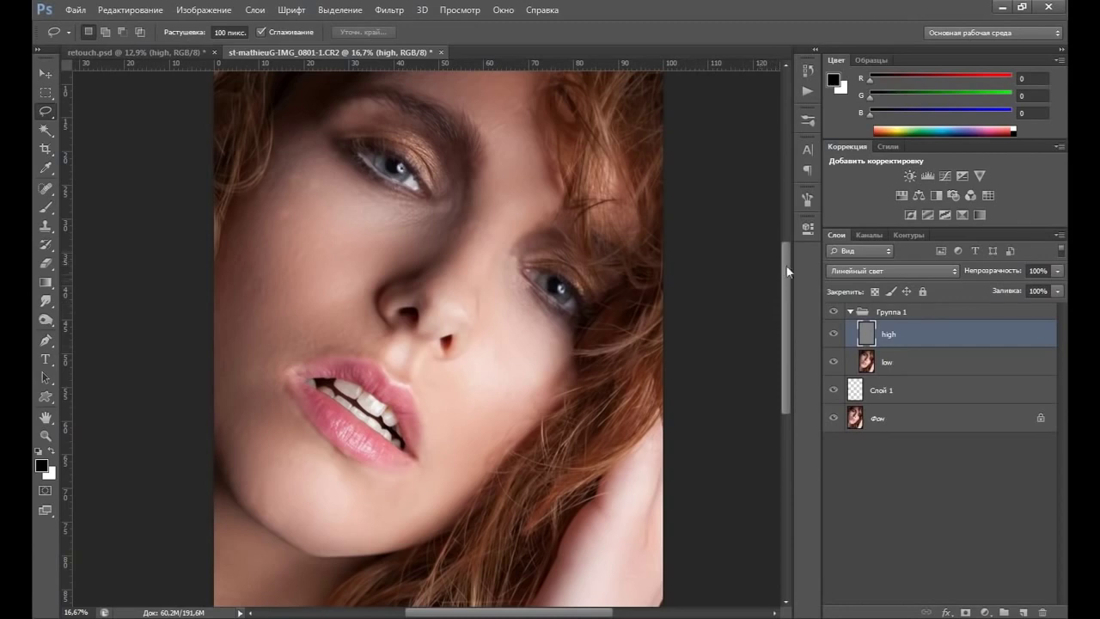
{"action": "left_click_drag", "start_coordinate": [783, 272], "coordinate": [784, 281]}
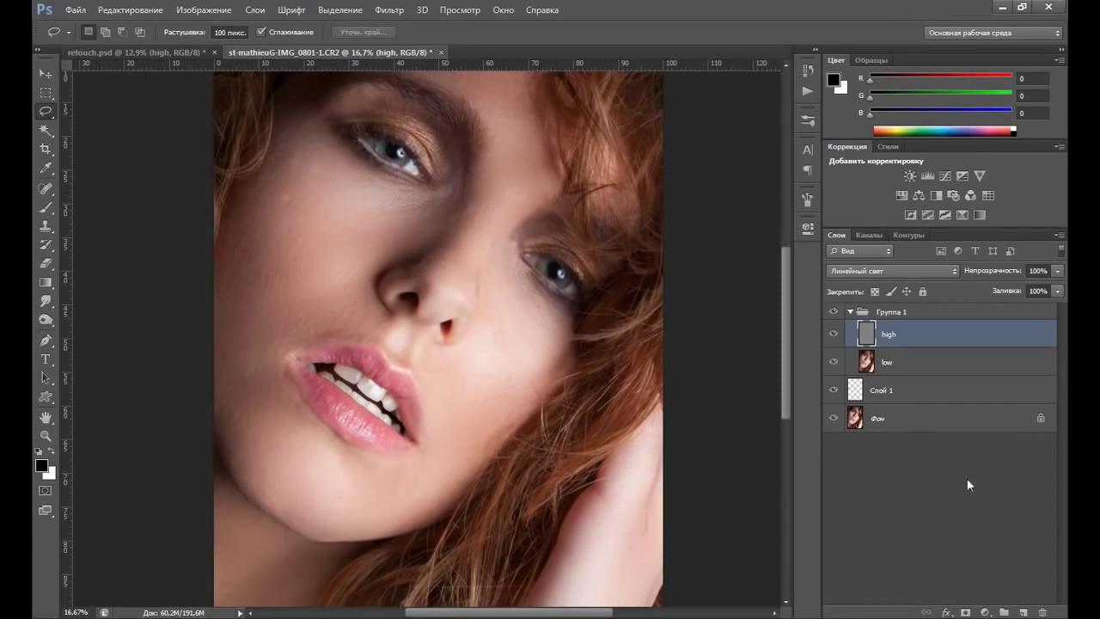
{"action": "left_click", "coordinate": [1021, 611]}
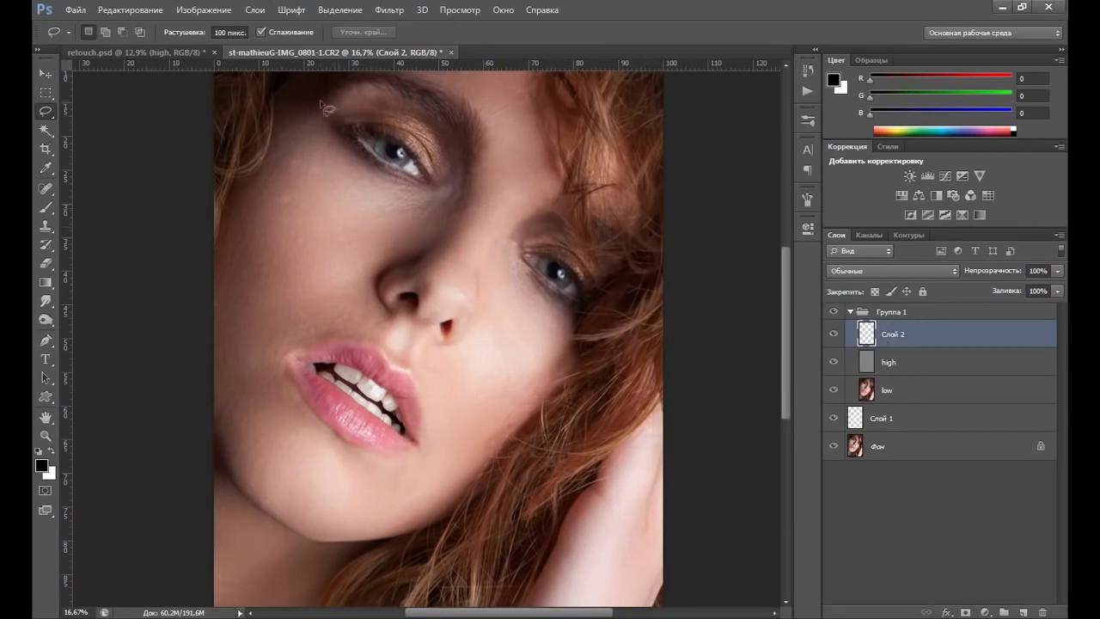
Step: Fill Слой 2 with 50% gray and set its blend mode to Soft Light (Мягкий свет)
{"action": "left_click", "coordinate": [153, 12]}
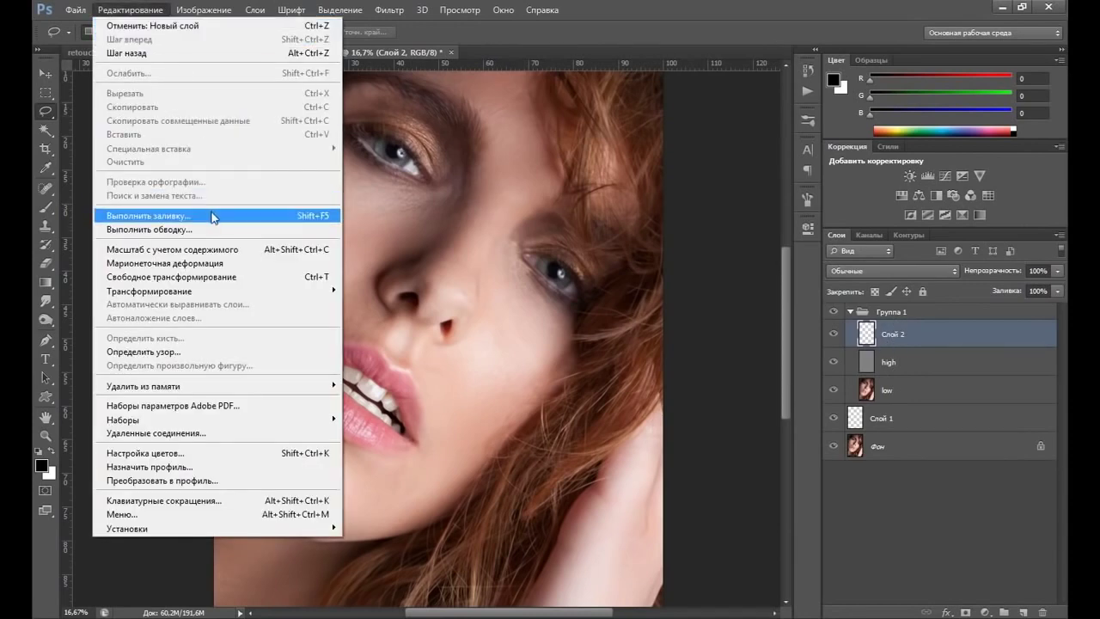
{"action": "left_click", "coordinate": [213, 216]}
{"action": "left_click", "coordinate": [611, 137]}
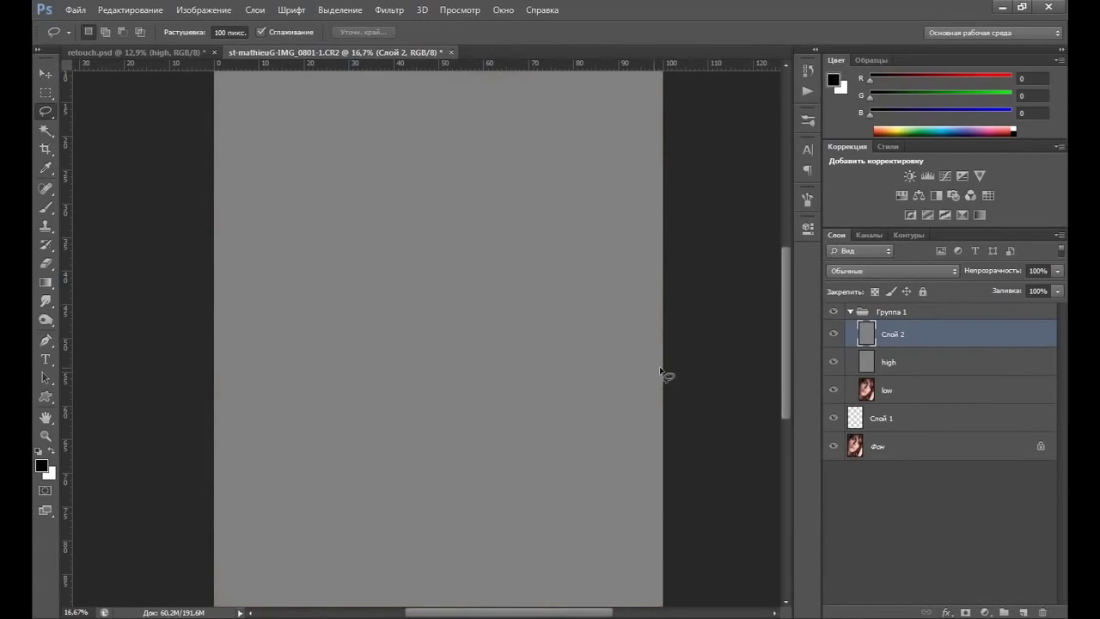
{"action": "left_click", "coordinate": [870, 273]}
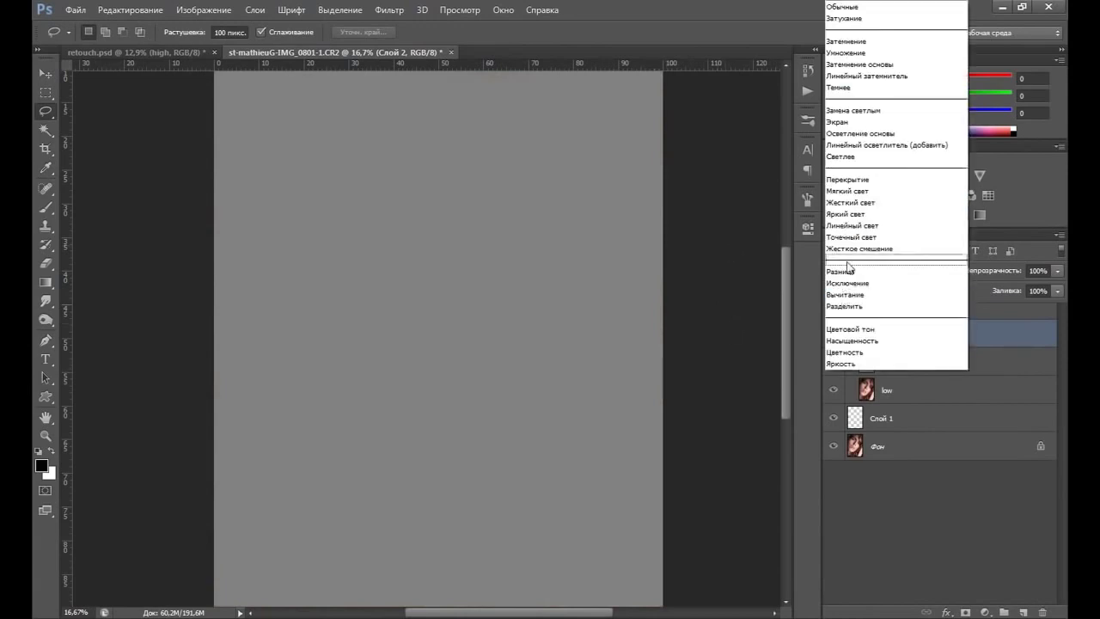
{"action": "left_click", "coordinate": [859, 206]}
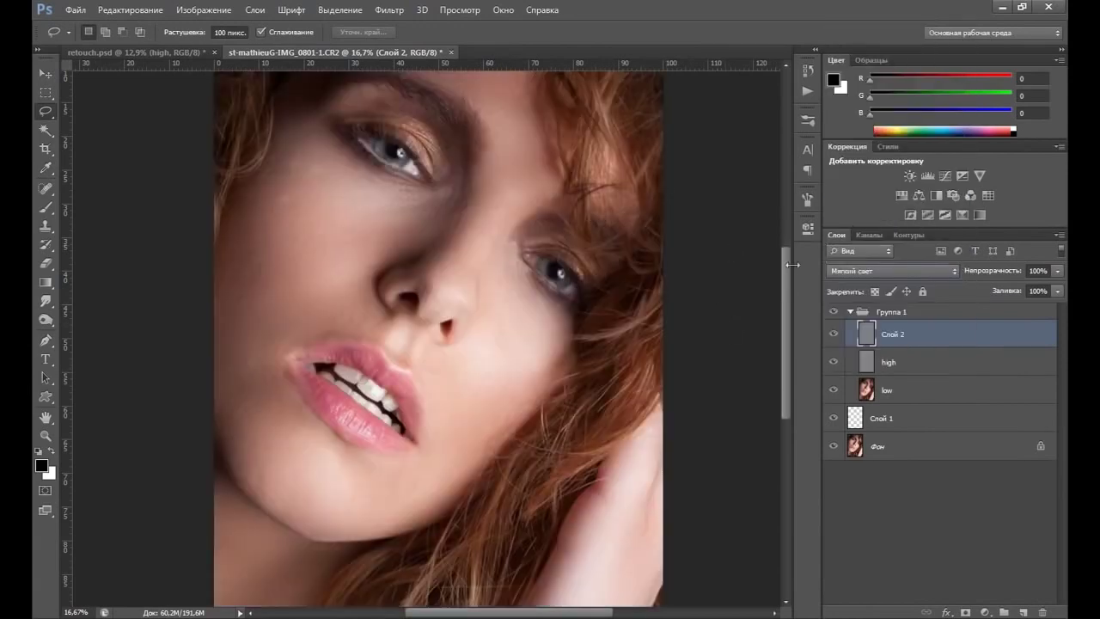
{"action": "scroll", "coordinate": [786, 261], "scroll_direction": "down", "scroll_amount": 2}
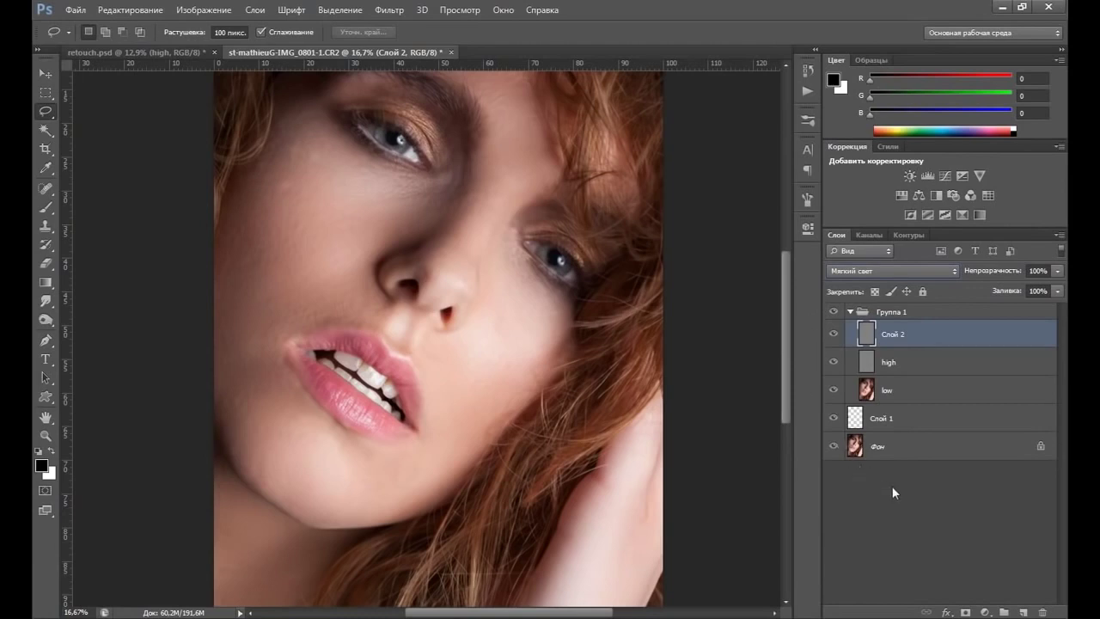
{"action": "left_click", "coordinate": [982, 612]}
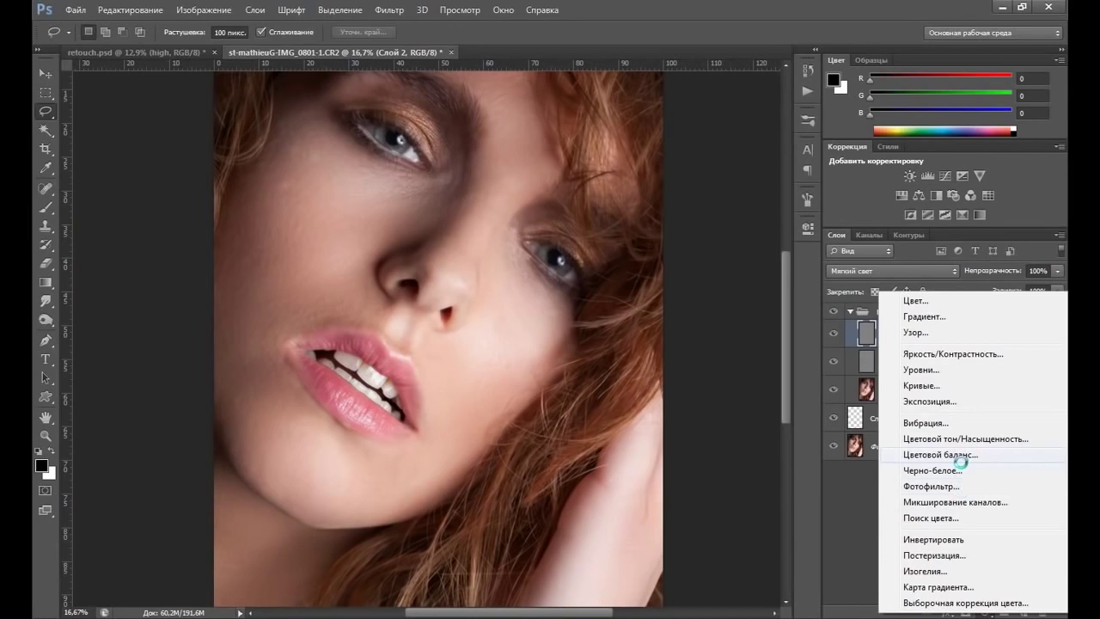
Step: Add a Black & White adjustment layer with Reds at -148 and collapse its Properties panel
{"action": "left_click", "coordinate": [933, 470]}
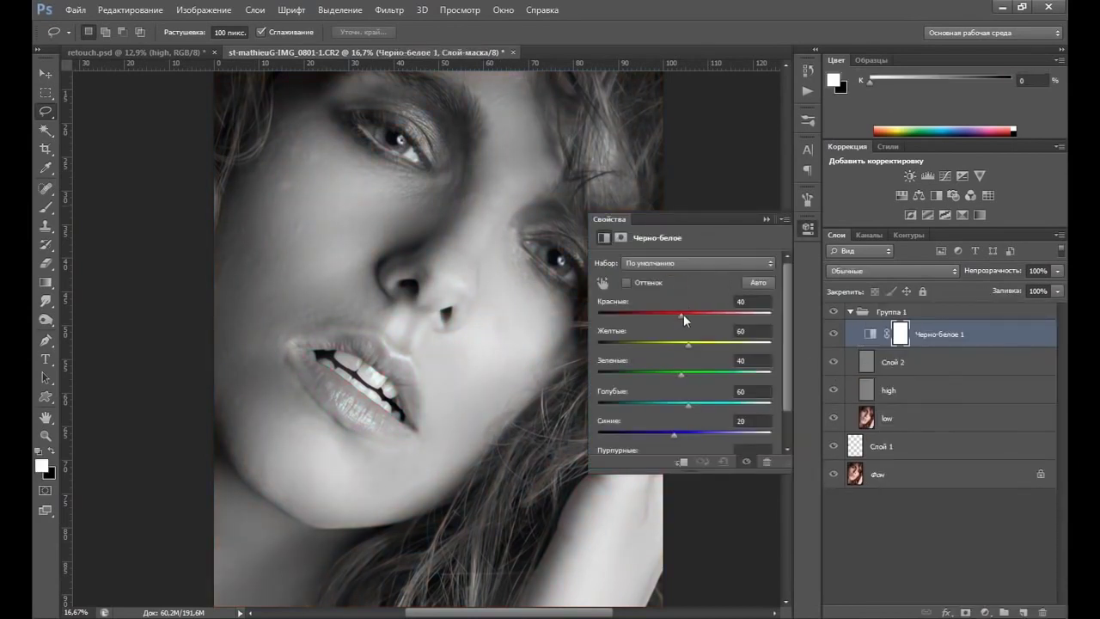
{"action": "left_click_drag", "start_coordinate": [682, 314], "coordinate": [615, 307]}
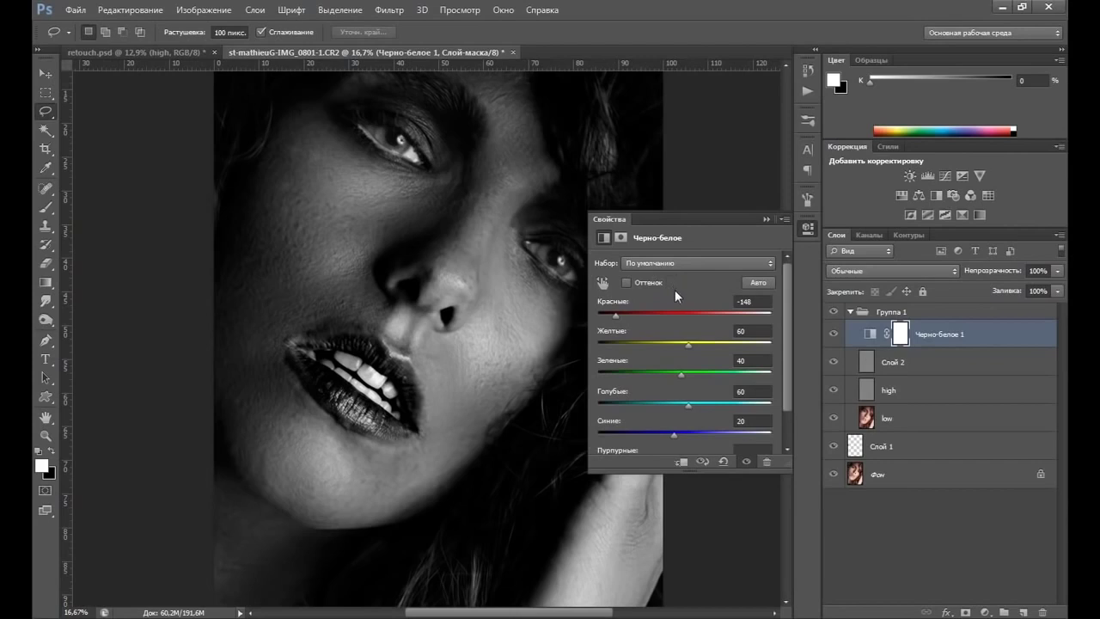
{"action": "left_click", "coordinate": [767, 217]}
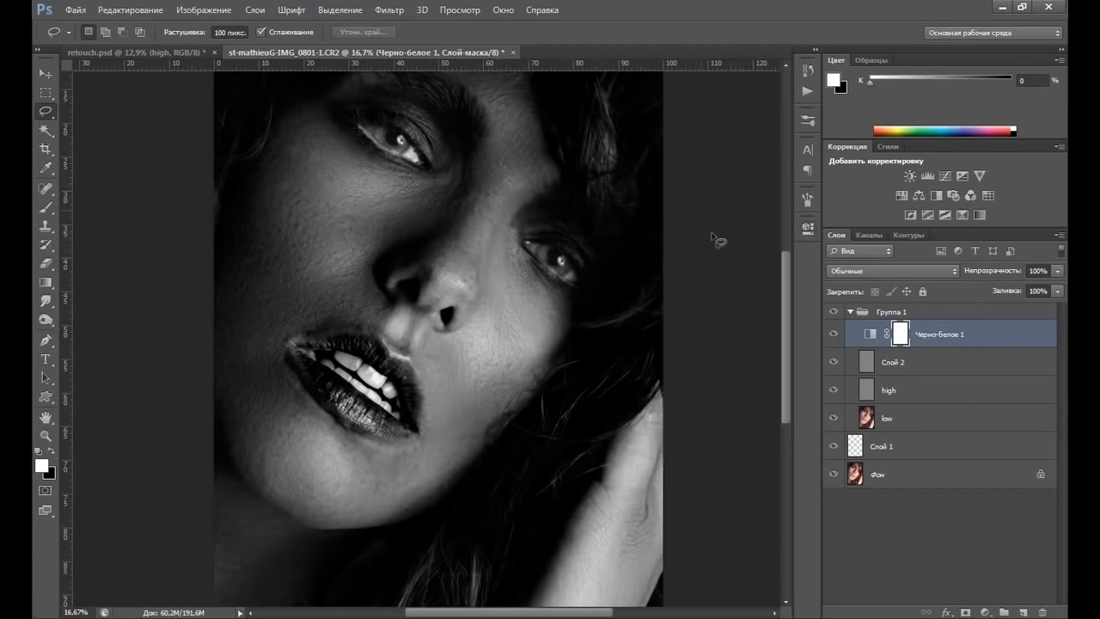
Step: Select Слой 2, zoom in on the face, and set the Dodge tool to midtones at 7% exposure
{"action": "left_click", "coordinate": [883, 366]}
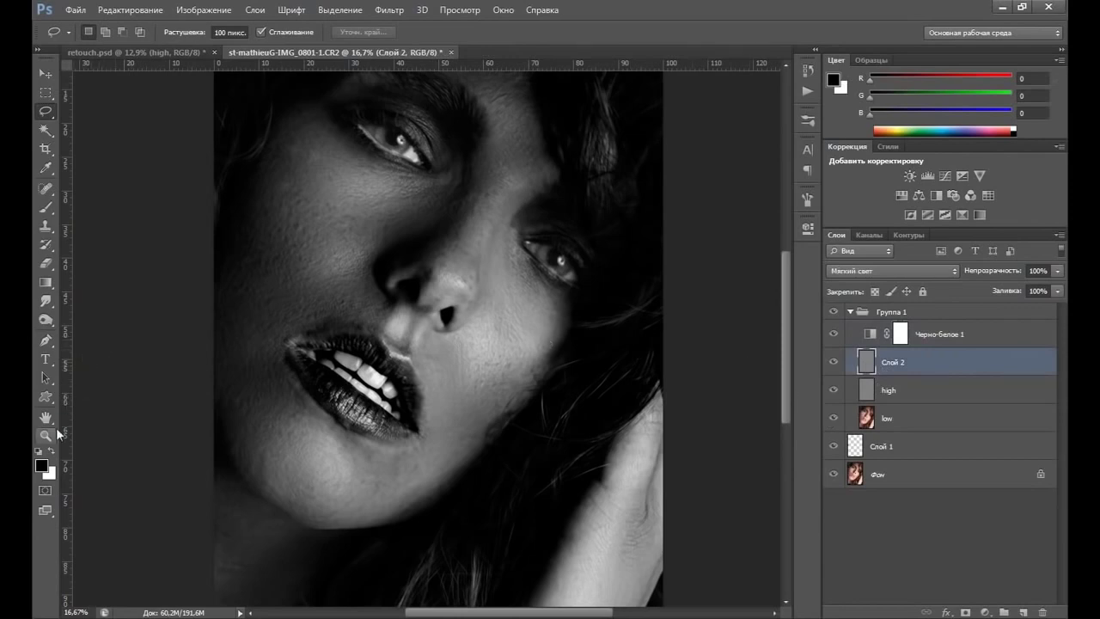
{"action": "left_click", "coordinate": [47, 435]}
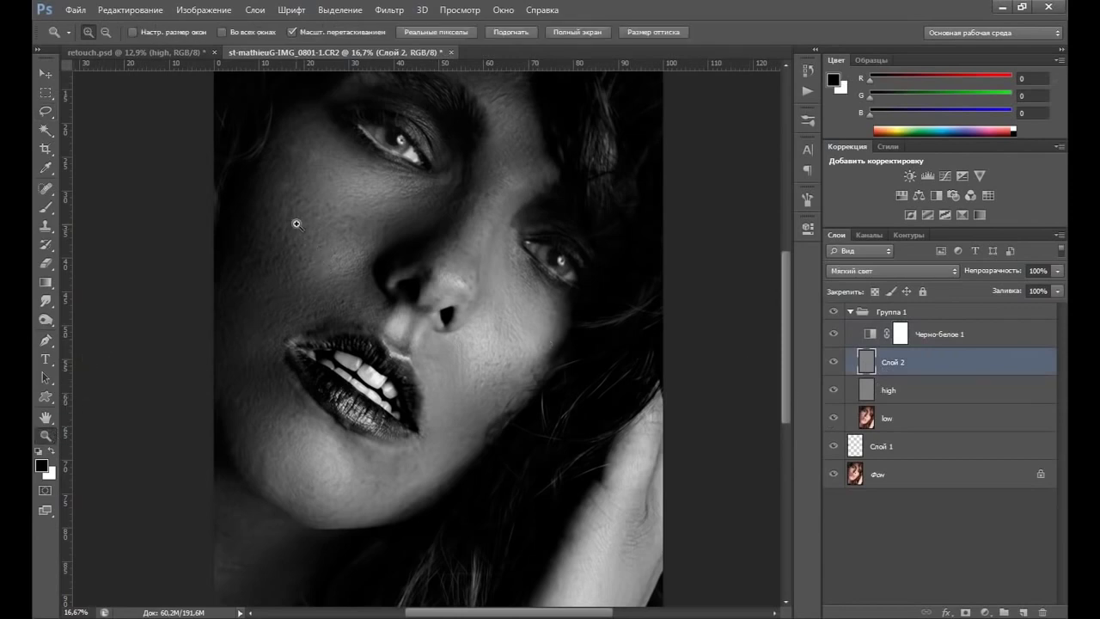
{"action": "left_click", "coordinate": [293, 227]}
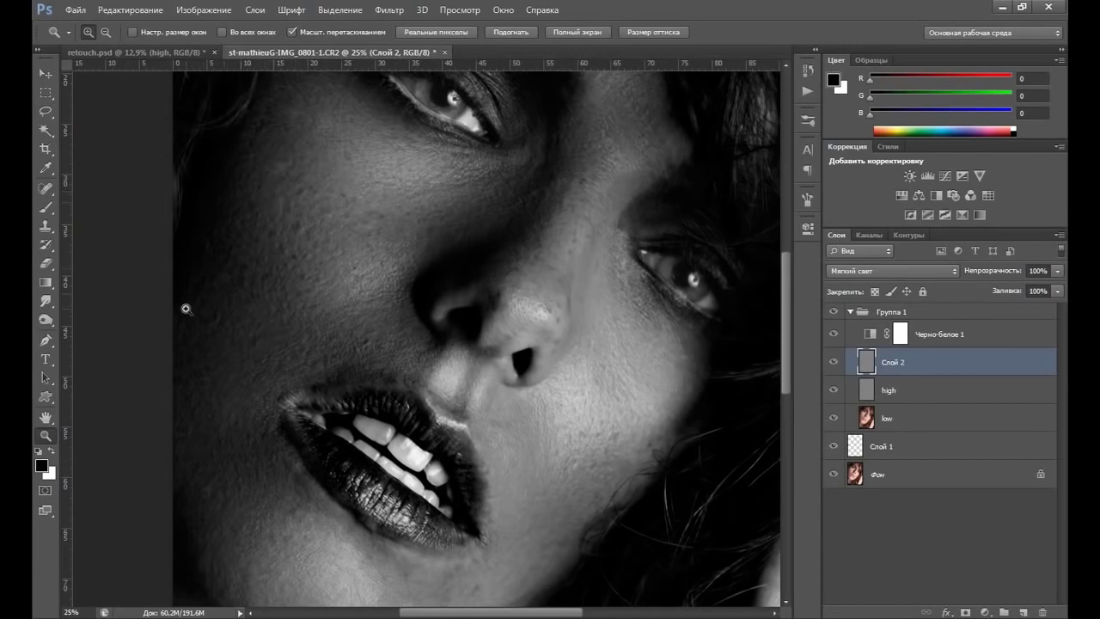
{"action": "left_click", "coordinate": [45, 323]}
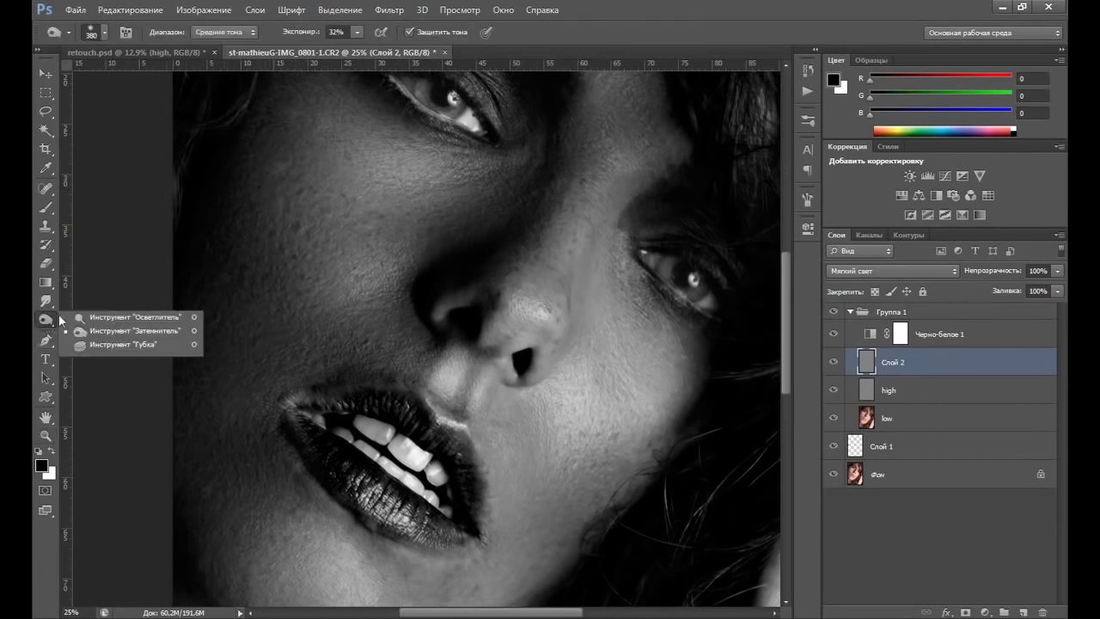
{"action": "left_click", "coordinate": [105, 318]}
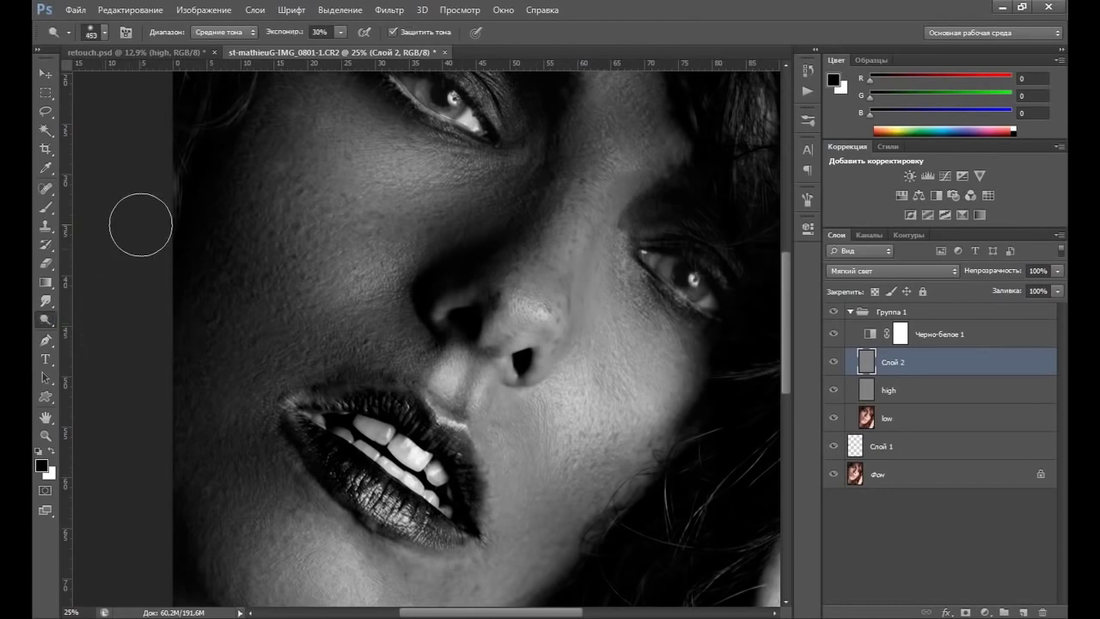
{"action": "left_click", "coordinate": [342, 33]}
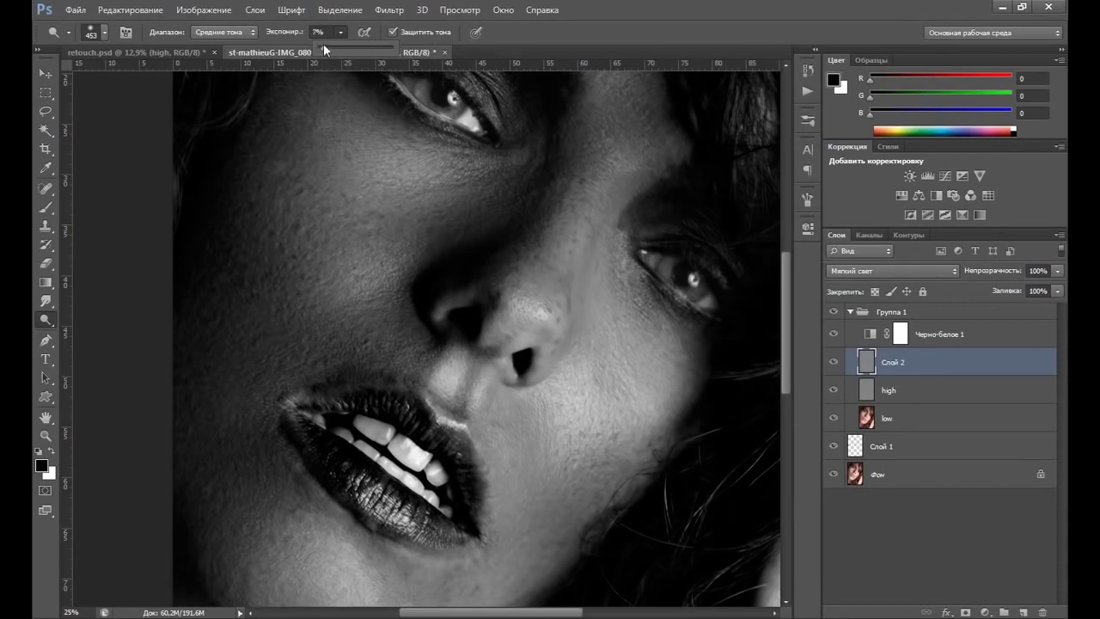
{"action": "left_click", "coordinate": [566, 31]}
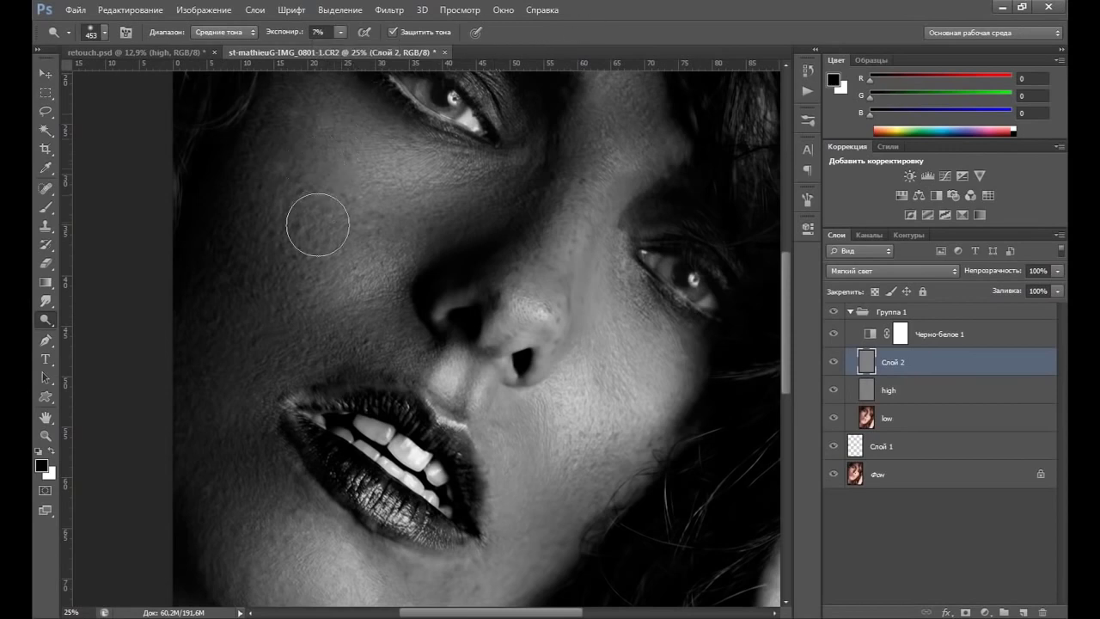
Step: Set the dodge brush to 53 px with 0% hardness
{"action": "right_click", "coordinate": [391, 264]}
{"action": "type", "text": "36"}
{"action": "key", "text": "Return"}
{"action": "left_click_drag", "start_coordinate": [373, 269], "coordinate": [382, 269]}
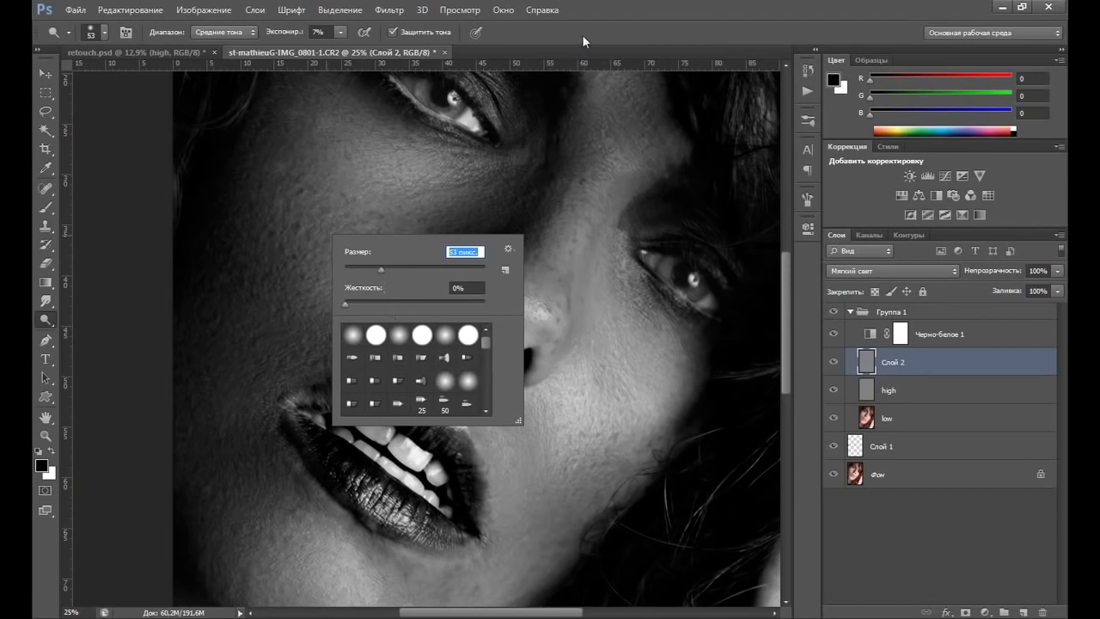
{"action": "key", "text": "Return"}
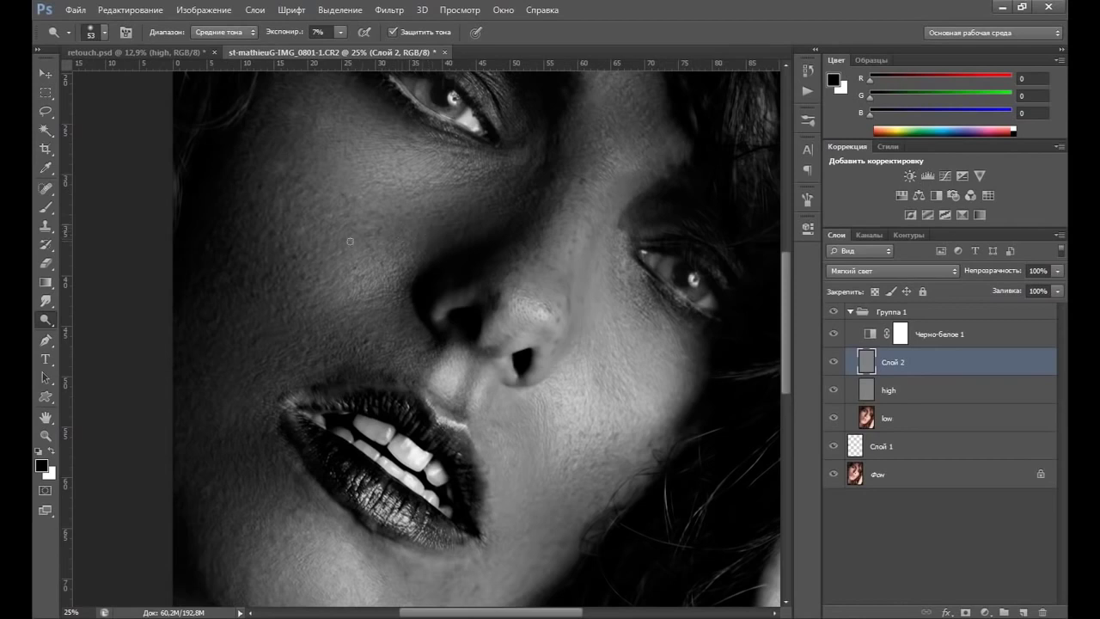
Step: Dodge a small patch of the cheek, then hide the black-and-white preview and toggle Группа 1 to compare
{"action": "mouse_move", "coordinate": [262, 287]}
{"action": "left_mouse_down"}
{"action": "mouse_move", "coordinate": [257, 301]}
{"action": "mouse_move", "coordinate": [262, 282]}
{"action": "left_mouse_up"}
{"action": "left_click", "coordinate": [833, 340]}
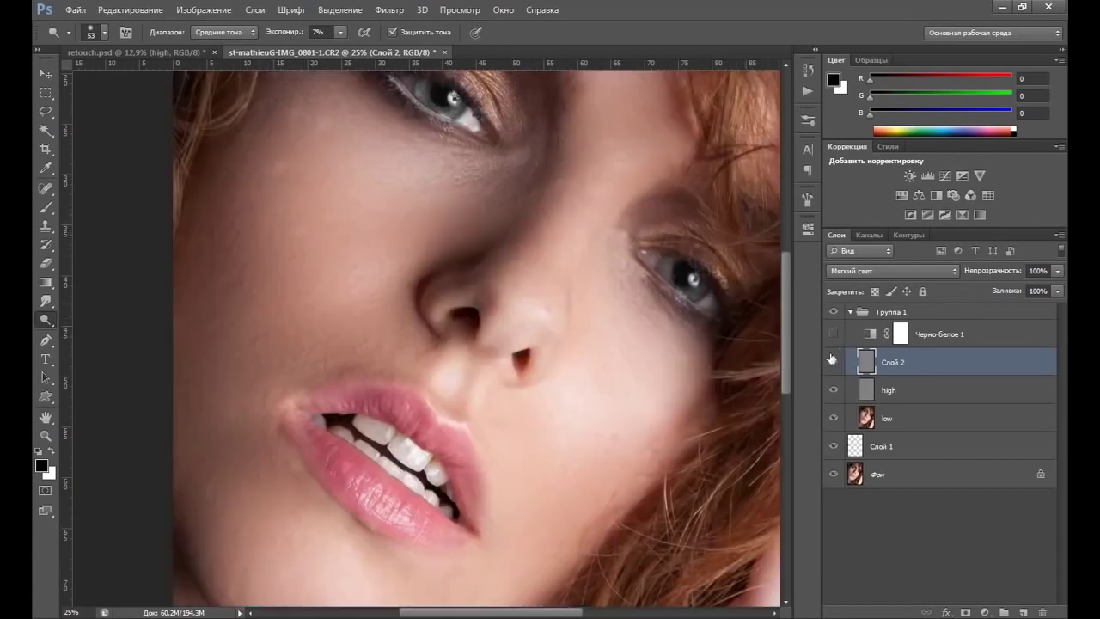
{"action": "left_click", "coordinate": [833, 311]}
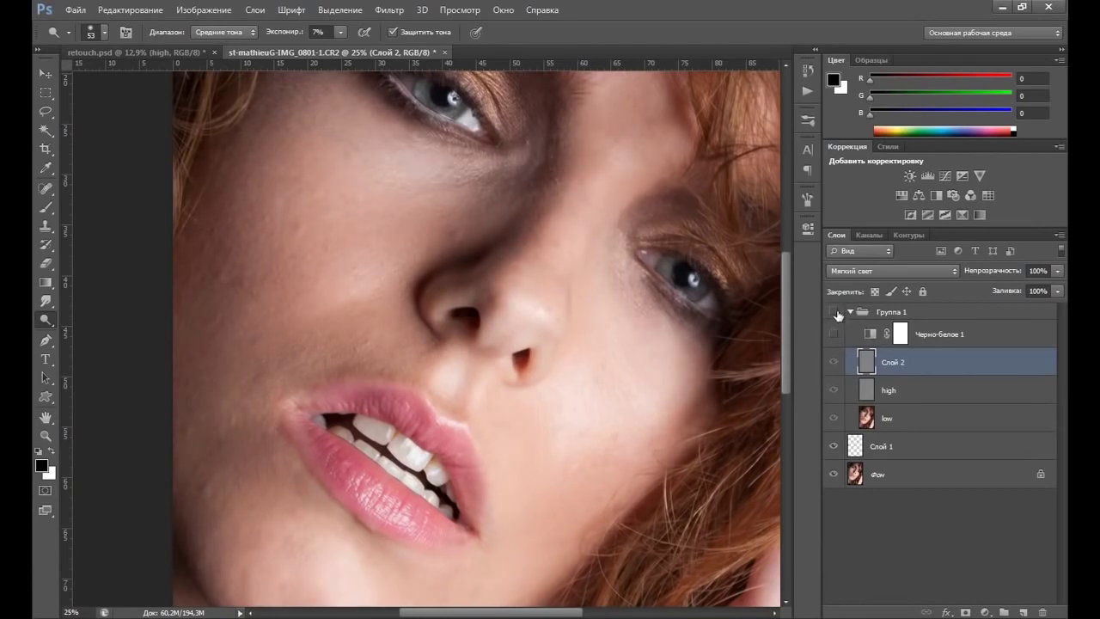
{"action": "left_click", "coordinate": [833, 311]}
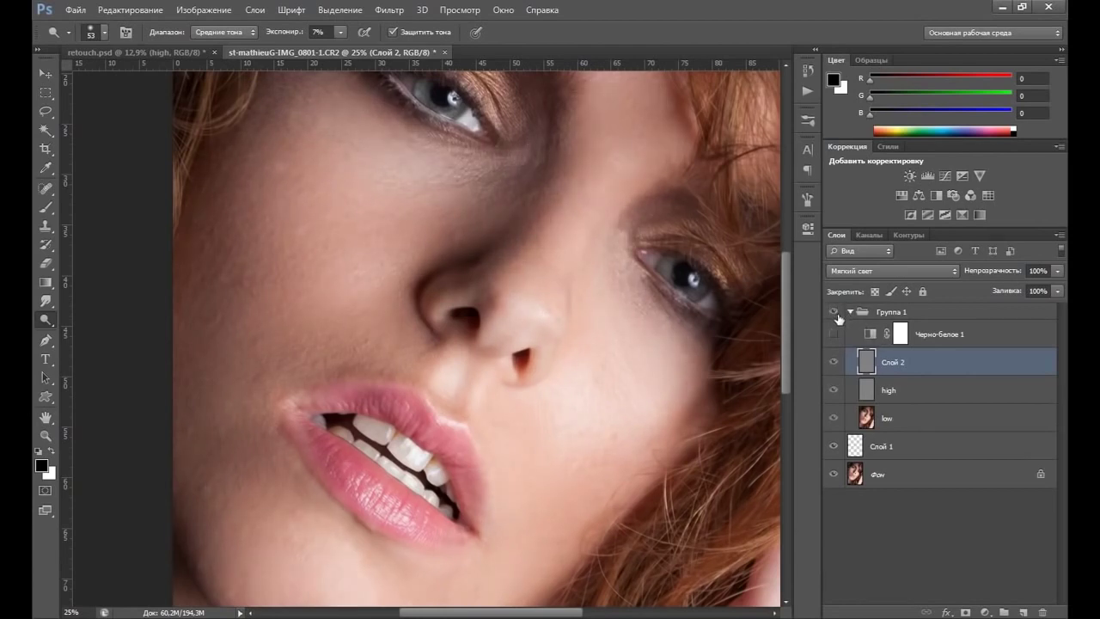
Step: Toggle Слой 2 off and on for before/after views, then turn Черно-белое 1 back on
{"action": "left_click", "coordinate": [833, 364]}
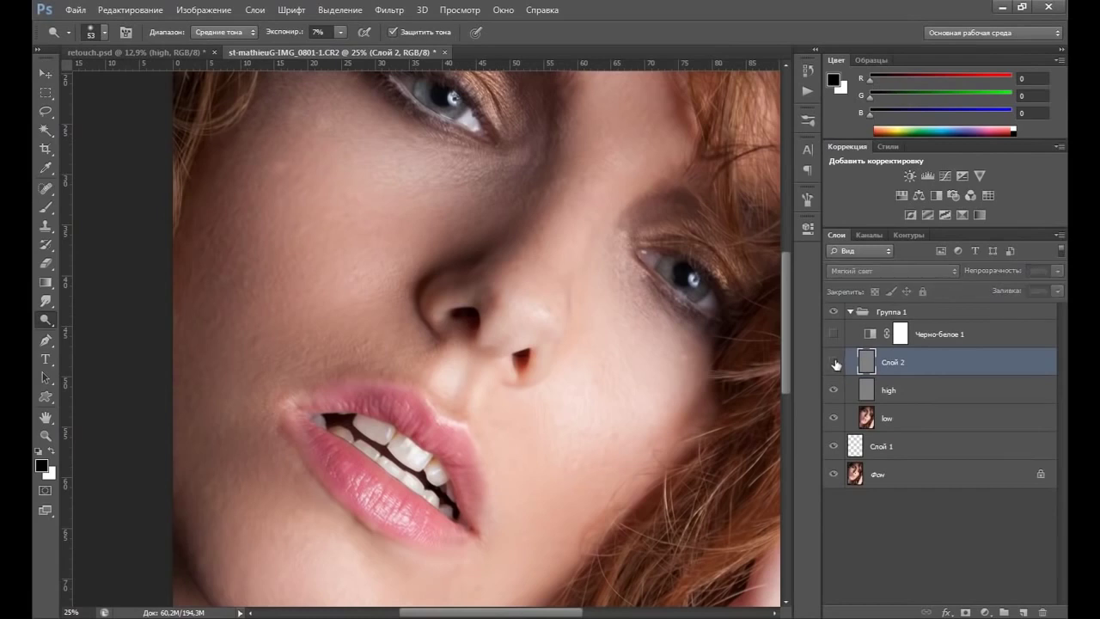
{"action": "left_click", "coordinate": [834, 363]}
{"action": "left_click", "coordinate": [833, 364]}
{"action": "left_click", "coordinate": [833, 365]}
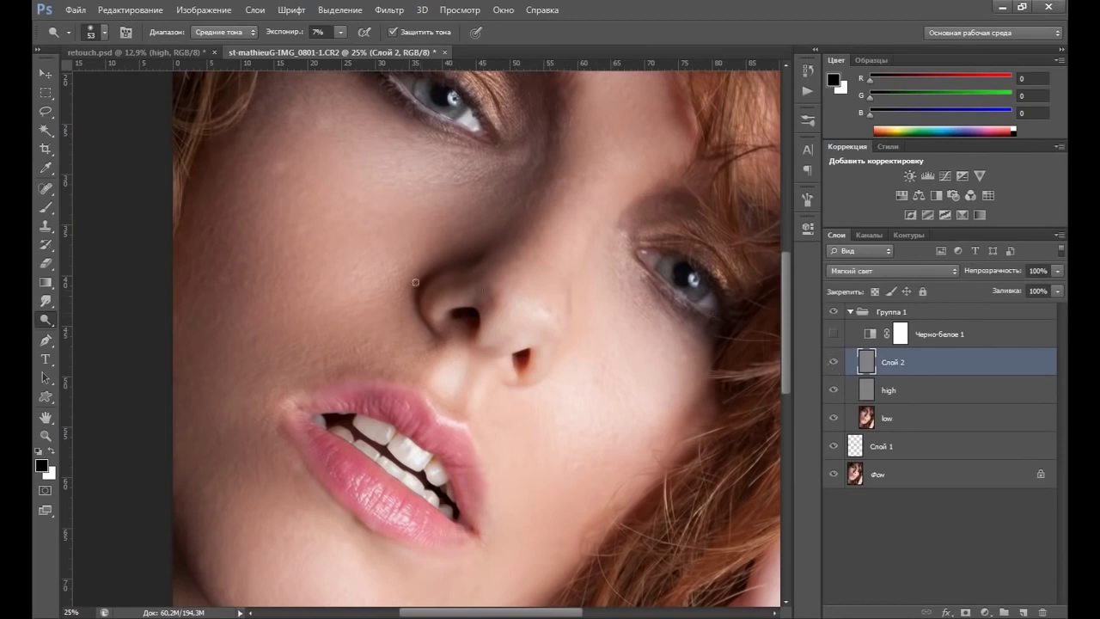
{"action": "left_click", "coordinate": [832, 365]}
{"action": "left_click", "coordinate": [833, 363]}
{"action": "left_click", "coordinate": [833, 333]}
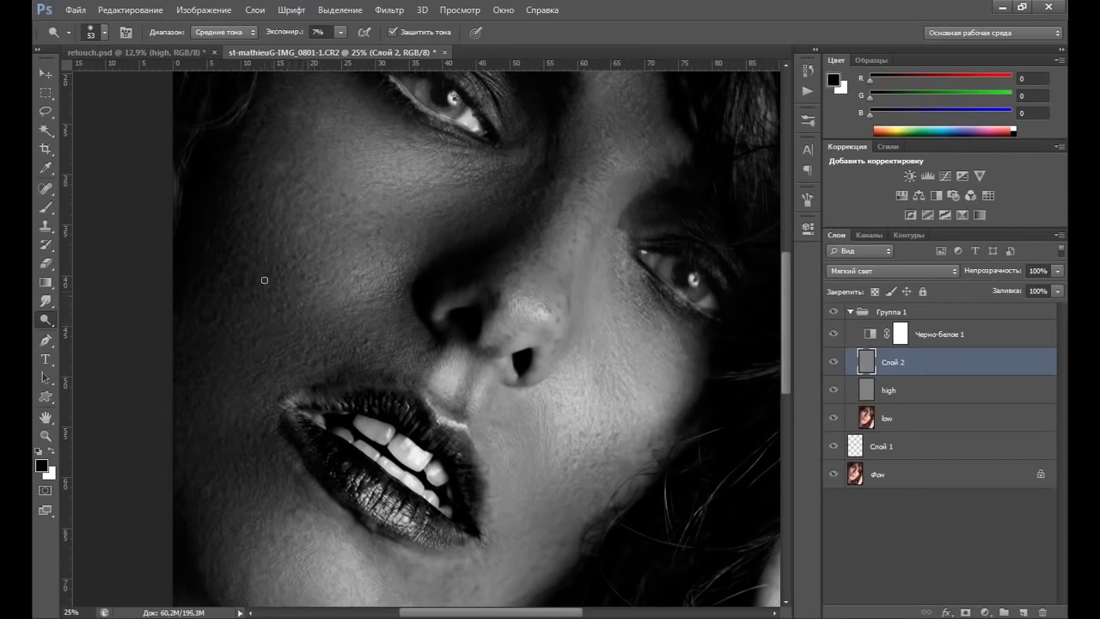
Step: Burn soft strokes on Слой 2 over the cheek, toward the lip corner and above the upper lip
{"action": "left_click_drag", "start_coordinate": [248, 281], "coordinate": [266, 364]}
{"action": "left_click_drag", "start_coordinate": [210, 367], "coordinate": [269, 307]}
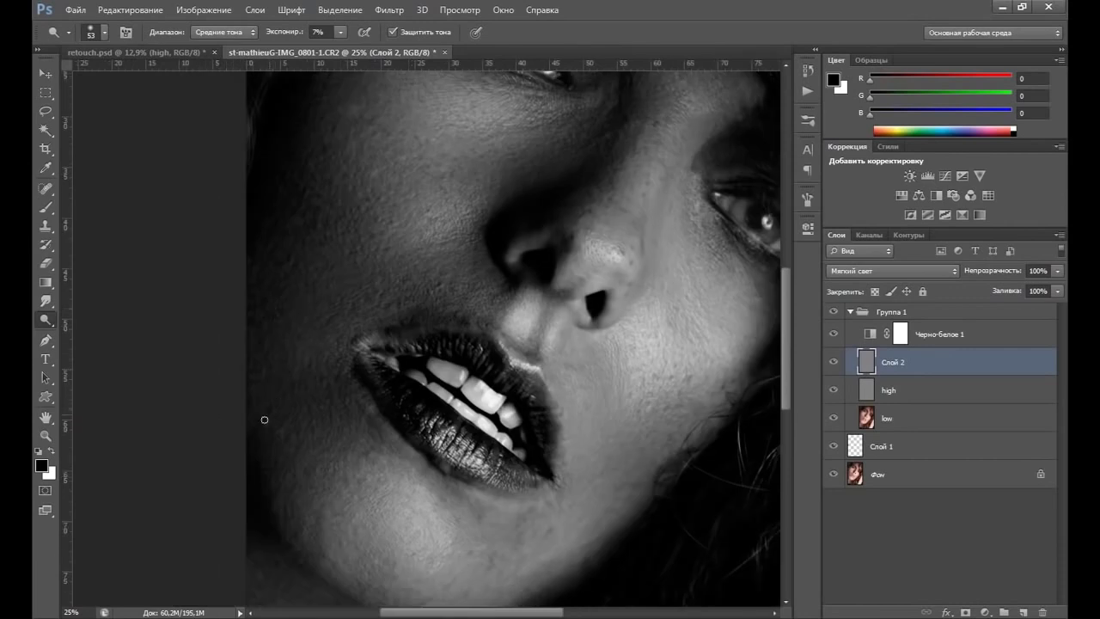
{"action": "left_click_drag", "start_coordinate": [275, 402], "coordinate": [291, 433]}
{"action": "left_click_drag", "start_coordinate": [381, 439], "coordinate": [343, 401]}
{"action": "left_click_drag", "start_coordinate": [401, 307], "coordinate": [416, 295]}
{"action": "mouse_move", "coordinate": [439, 282]}
{"action": "left_mouse_down"}
{"action": "mouse_move", "coordinate": [455, 293]}
{"action": "mouse_move", "coordinate": [433, 284]}
{"action": "mouse_move", "coordinate": [425, 297]}
{"action": "left_mouse_up"}
{"action": "scroll", "coordinate": [318, 411], "scroll_direction": "up", "scroll_amount": 1}
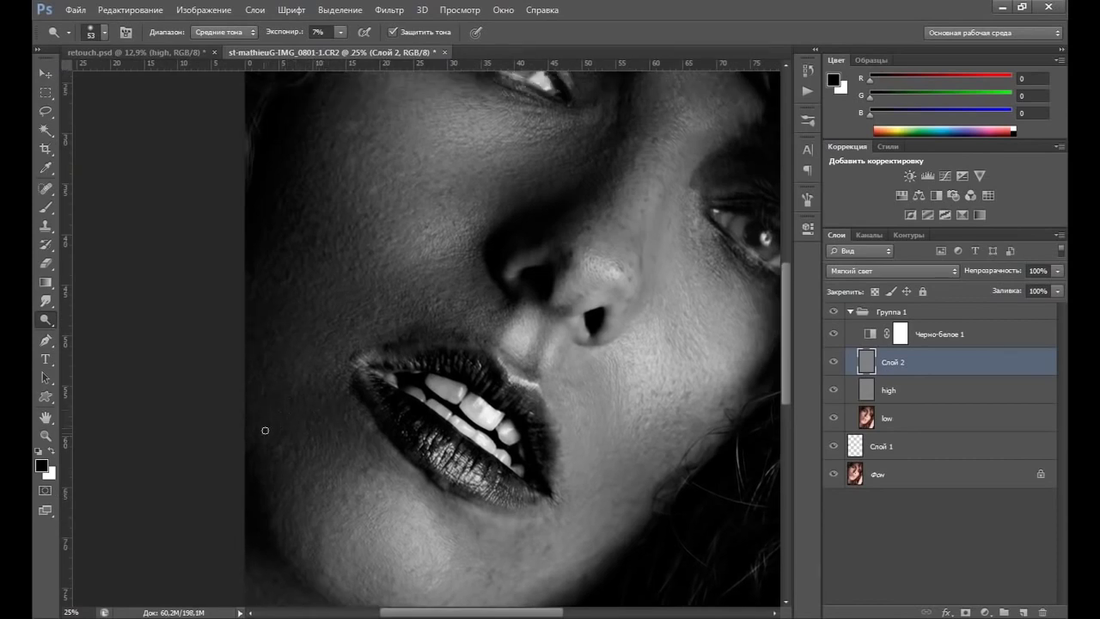
{"action": "scroll", "coordinate": [308, 404], "scroll_direction": "left", "scroll_amount": 3}
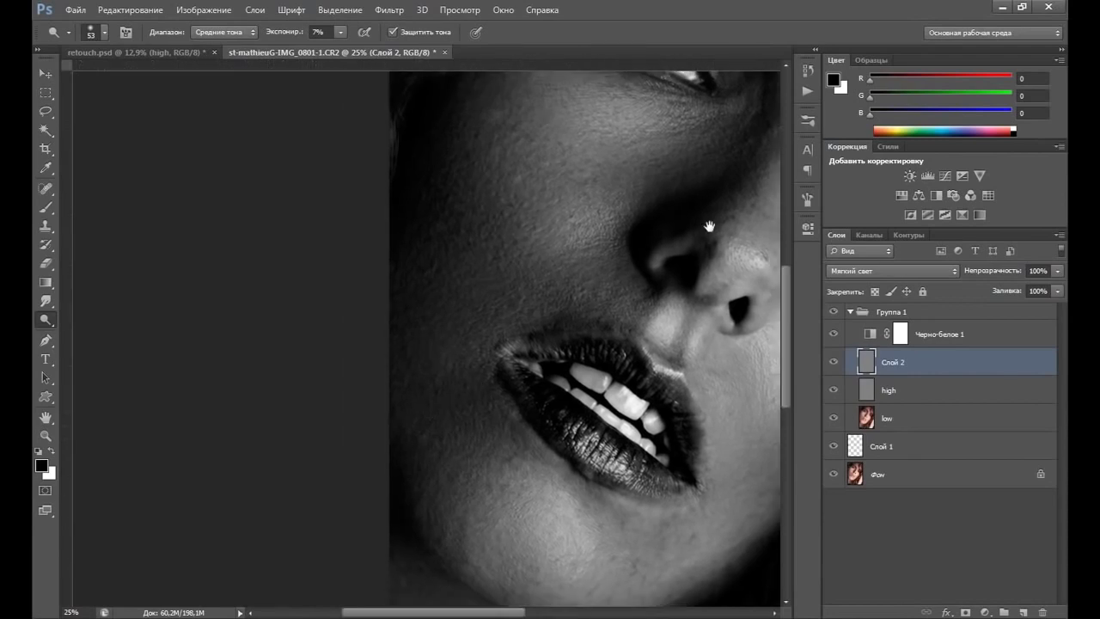
{"action": "left_click", "coordinate": [833, 333]}
{"action": "left_click", "coordinate": [834, 363]}
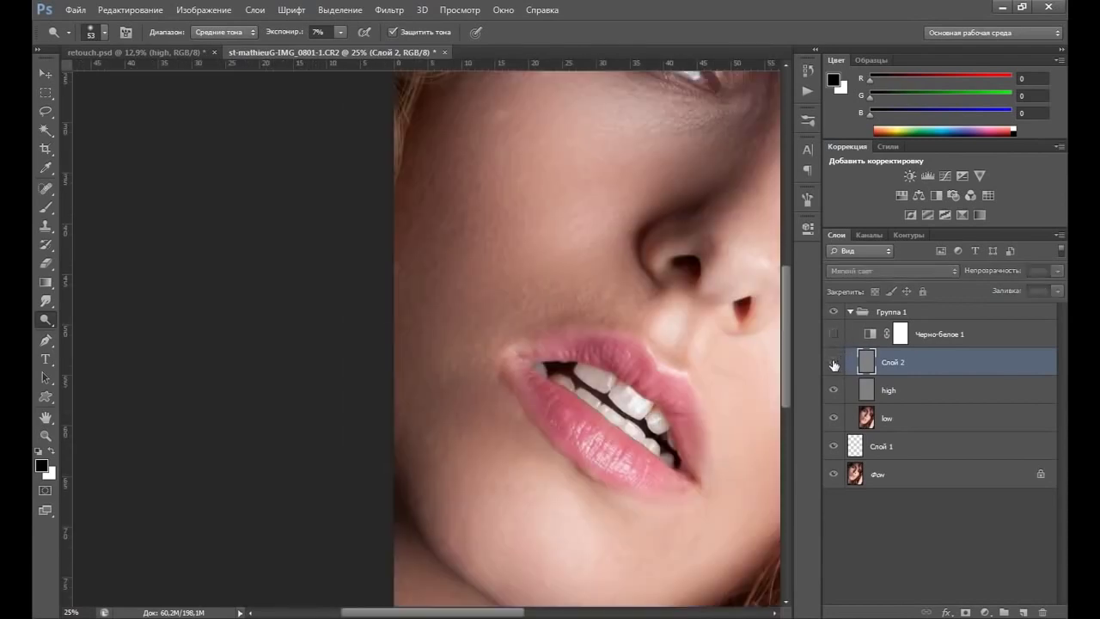
{"action": "left_click", "coordinate": [833, 363]}
{"action": "left_click", "coordinate": [834, 361]}
{"action": "left_click", "coordinate": [834, 363]}
{"action": "left_click", "coordinate": [834, 364]}
{"action": "left_click", "coordinate": [834, 364]}
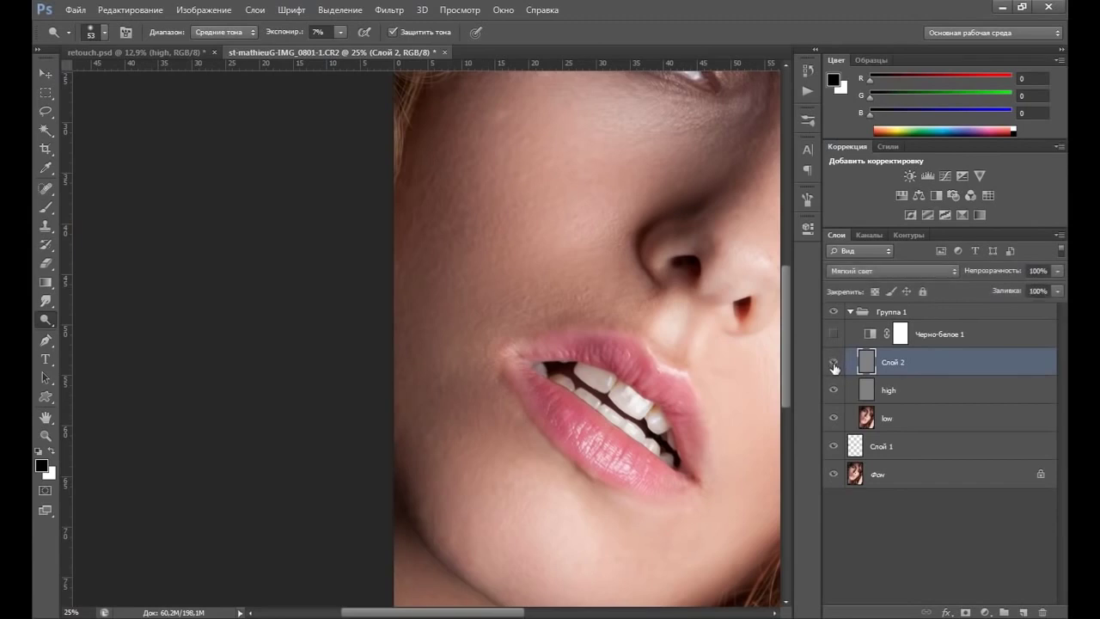
{"action": "left_click", "coordinate": [834, 364]}
{"action": "left_click", "coordinate": [833, 363]}
{"action": "left_click", "coordinate": [833, 333]}
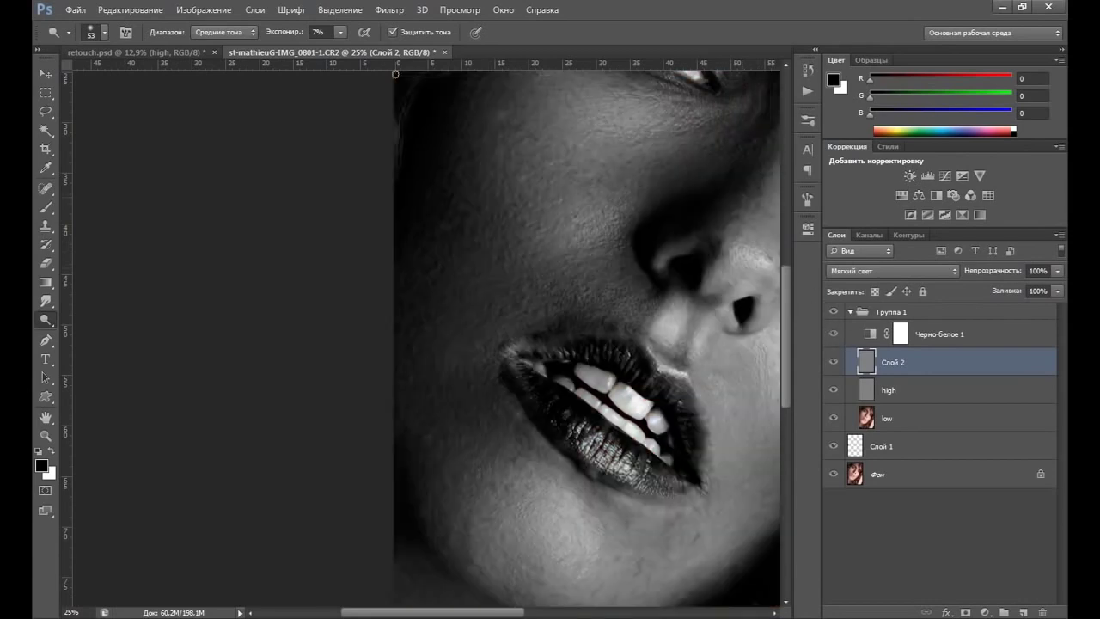
Step: Raise the Reds slider in Черно-белое 1 to brighten skin tones, then reselect Слой 2
{"action": "double_click", "coordinate": [870, 333]}
{"action": "left_click_drag", "start_coordinate": [620, 314], "coordinate": [636, 313]}
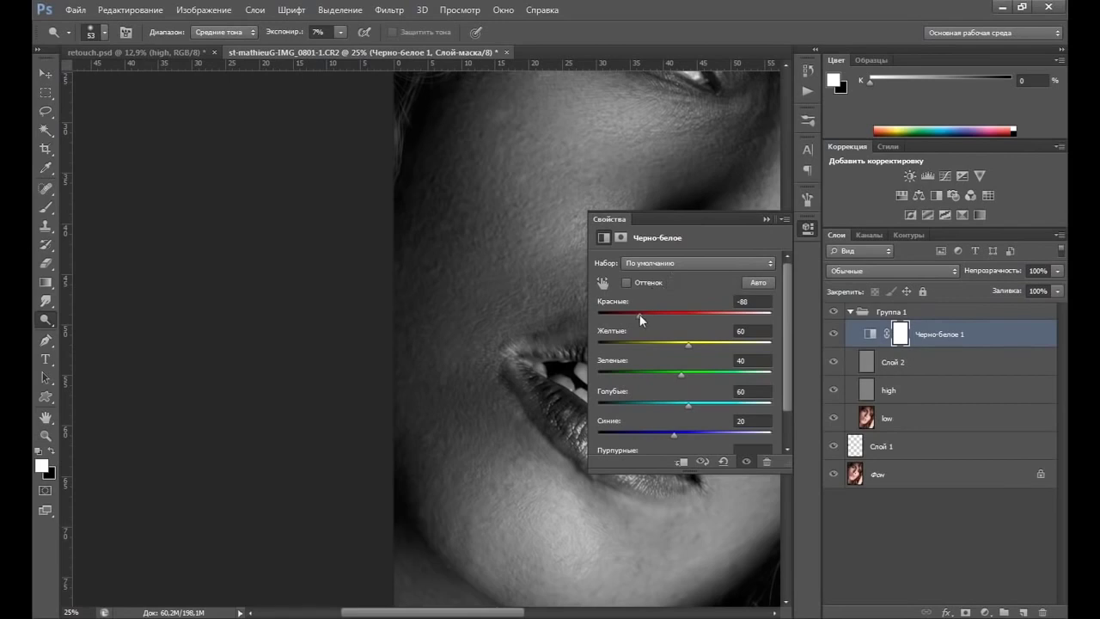
{"action": "left_click", "coordinate": [762, 216]}
{"action": "left_click", "coordinate": [863, 361]}
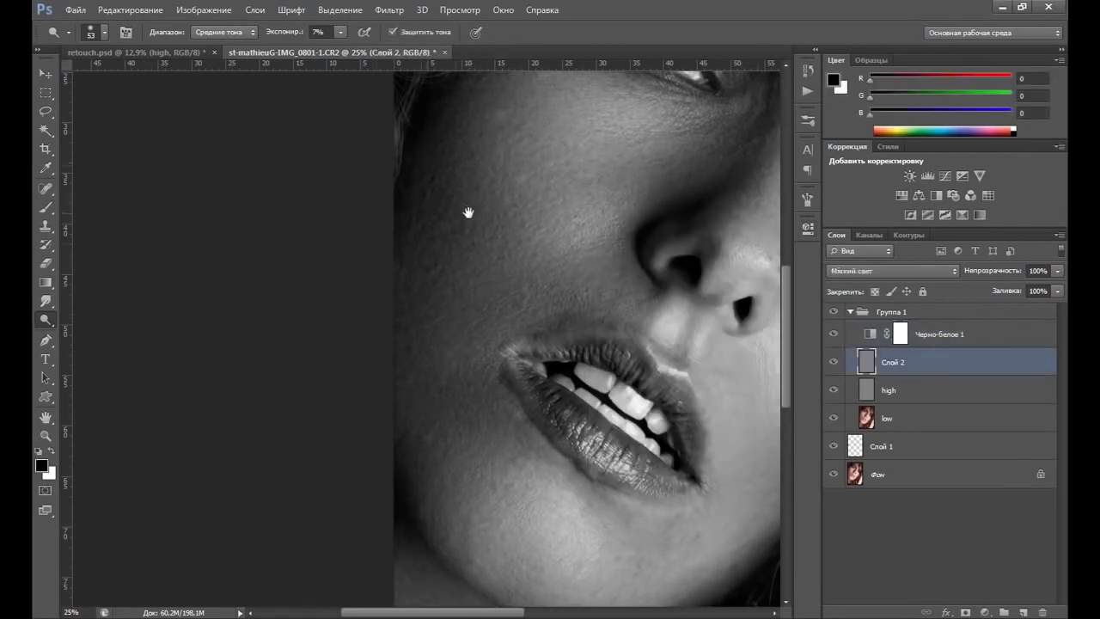
Step: Pan up to the eye and burn faint strokes over the upper and lower cheek
{"action": "mouse_move", "coordinate": [468, 212]}
{"action": "left_mouse_down"}
{"action": "mouse_move", "coordinate": [460, 302]}
{"action": "mouse_move", "coordinate": [438, 290]}
{"action": "mouse_move", "coordinate": [432, 315]}
{"action": "mouse_move", "coordinate": [446, 295]}
{"action": "mouse_move", "coordinate": [447, 308]}
{"action": "left_mouse_up"}
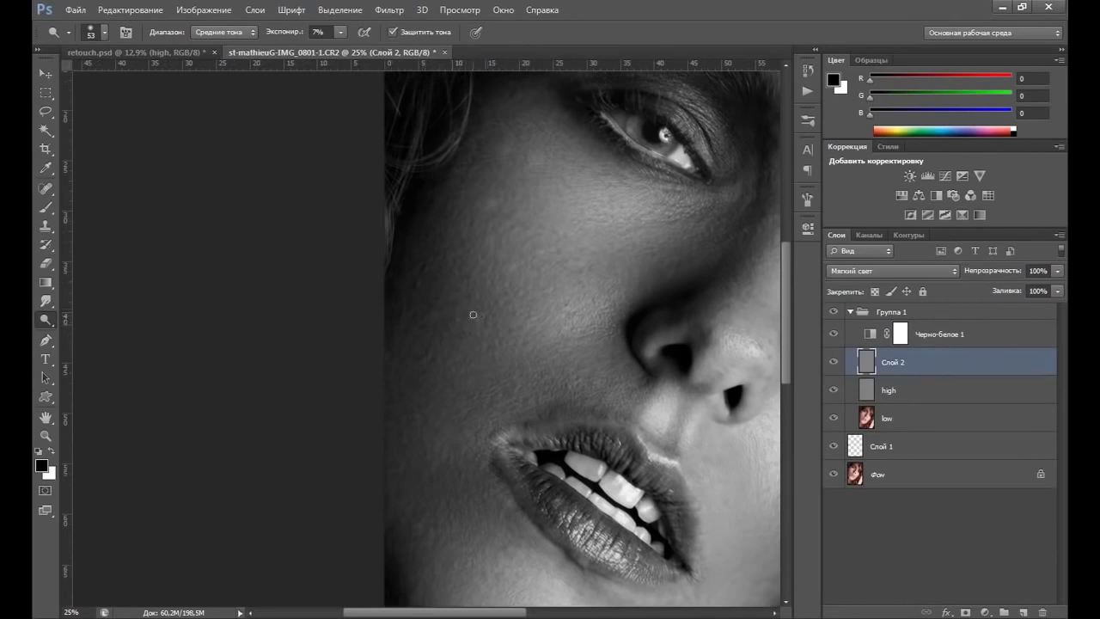
{"action": "left_click_drag", "start_coordinate": [467, 239], "coordinate": [478, 220]}
{"action": "left_click_drag", "start_coordinate": [433, 255], "coordinate": [402, 305]}
{"action": "right_click", "coordinate": [49, 320]}
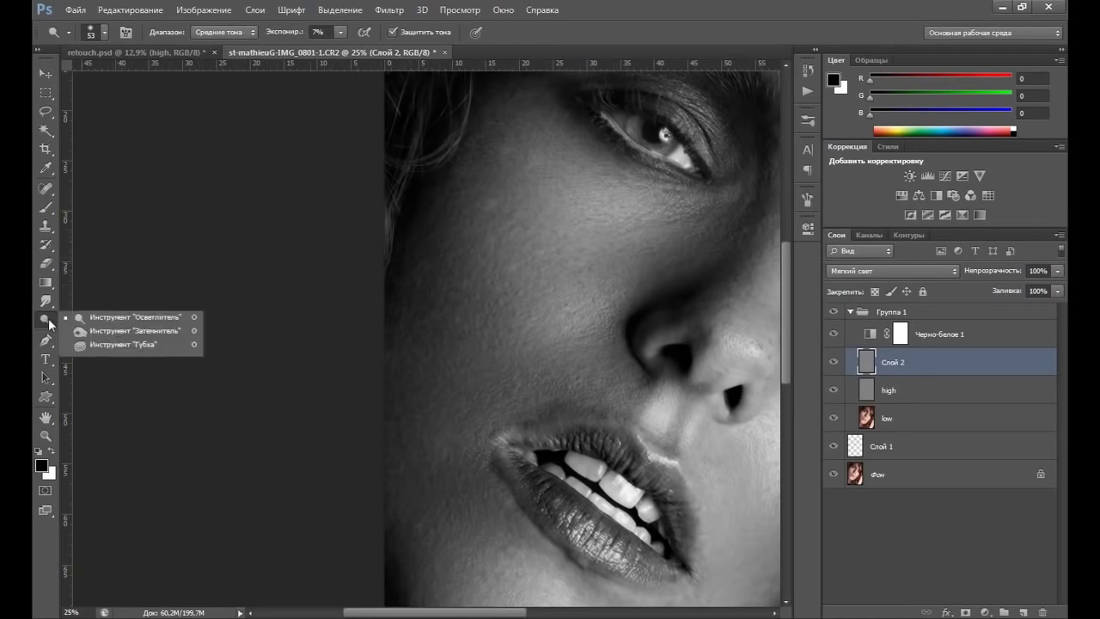
{"action": "left_click", "coordinate": [95, 331]}
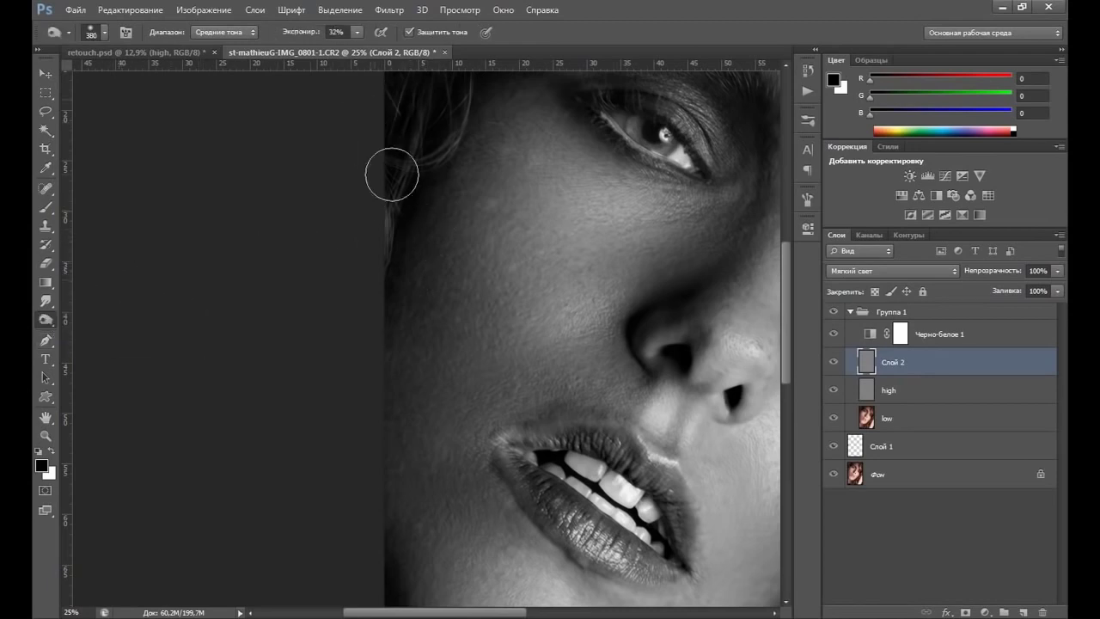
{"action": "right_click", "coordinate": [511, 263]}
{"action": "left_click", "coordinate": [548, 281]}
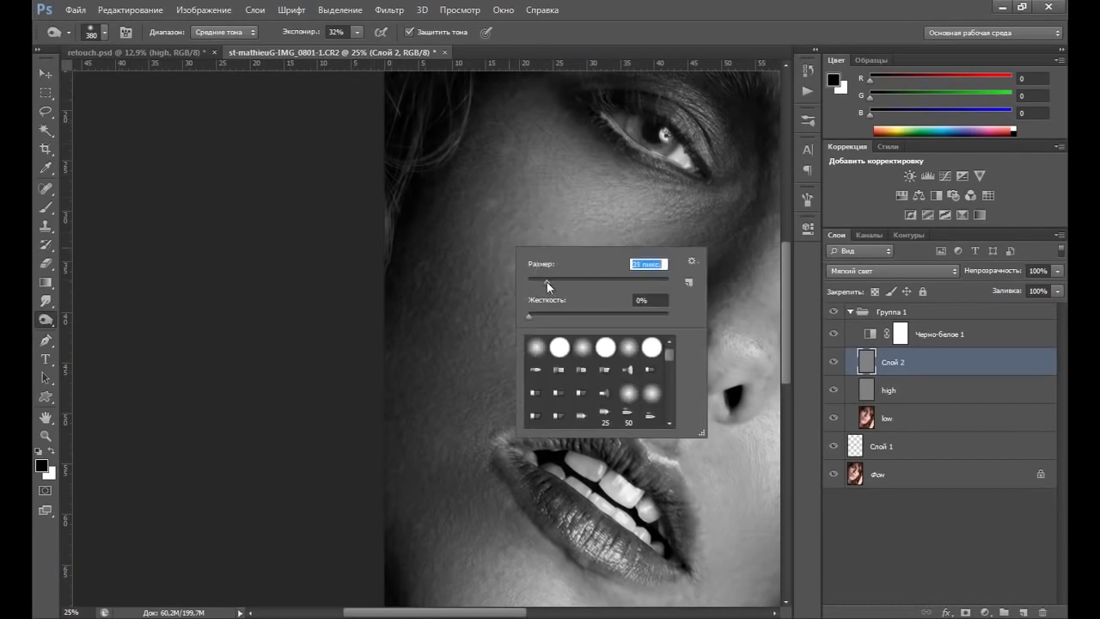
{"action": "left_click_drag", "start_coordinate": [539, 286], "coordinate": [536, 284]}
{"action": "left_click", "coordinate": [357, 34]}
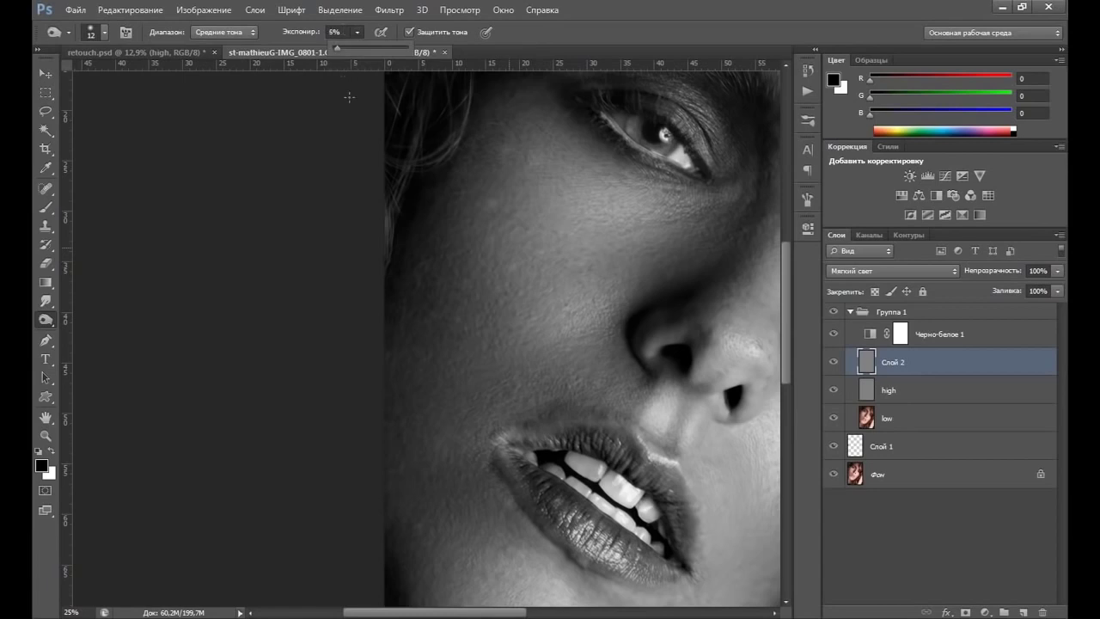
{"action": "left_click", "coordinate": [418, 282]}
{"action": "right_click", "coordinate": [451, 303]}
{"action": "left_click_drag", "start_coordinate": [483, 336], "coordinate": [489, 335]}
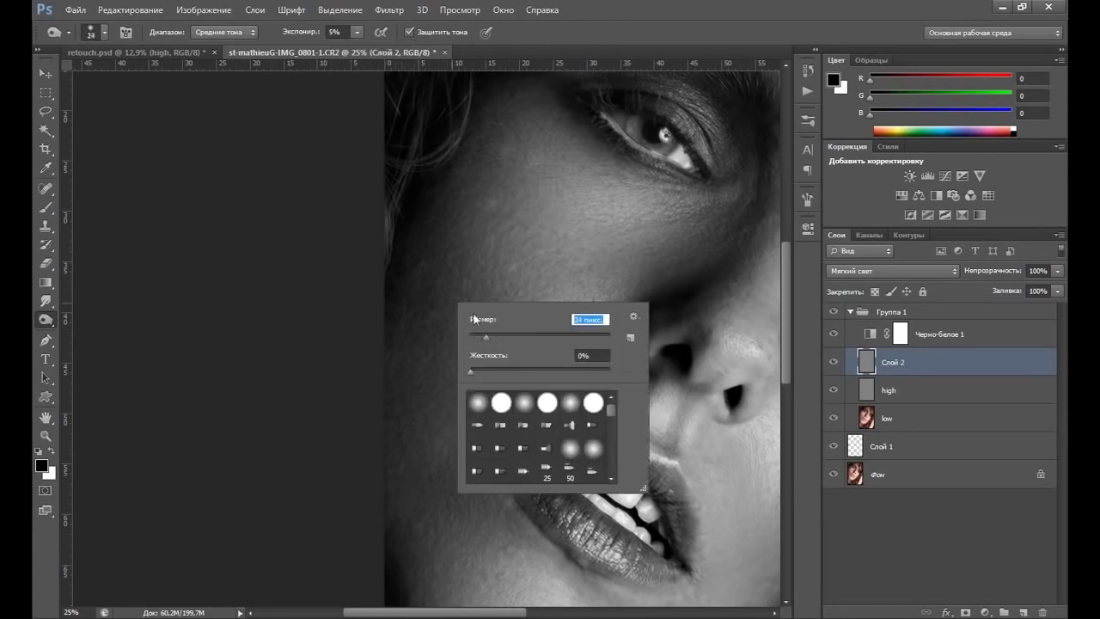
{"action": "left_click", "coordinate": [416, 286]}
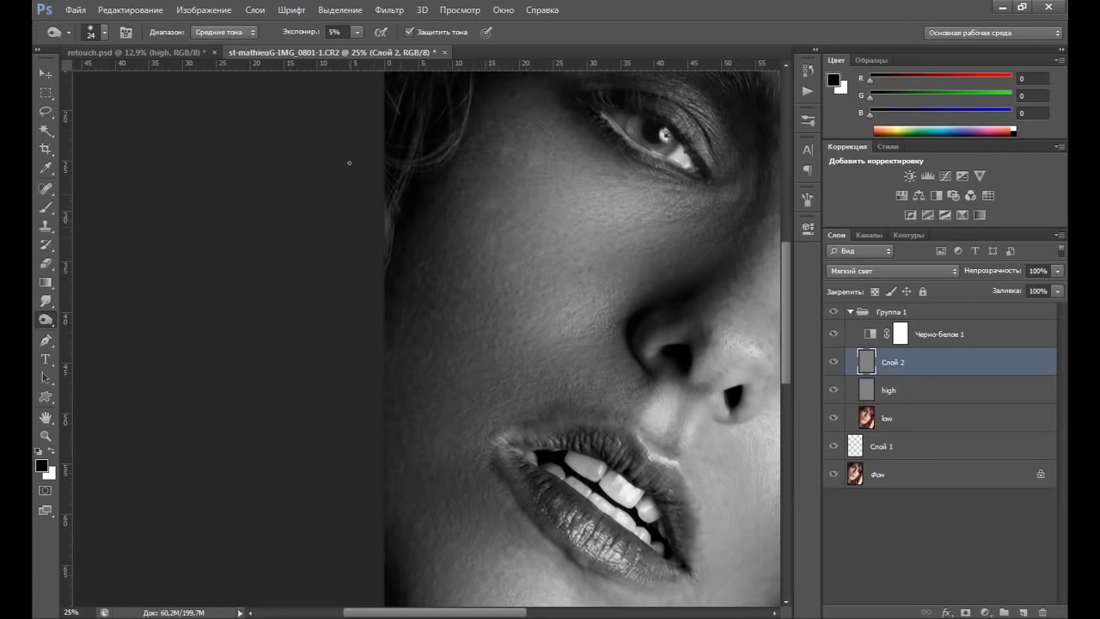
{"action": "right_click", "coordinate": [41, 325]}
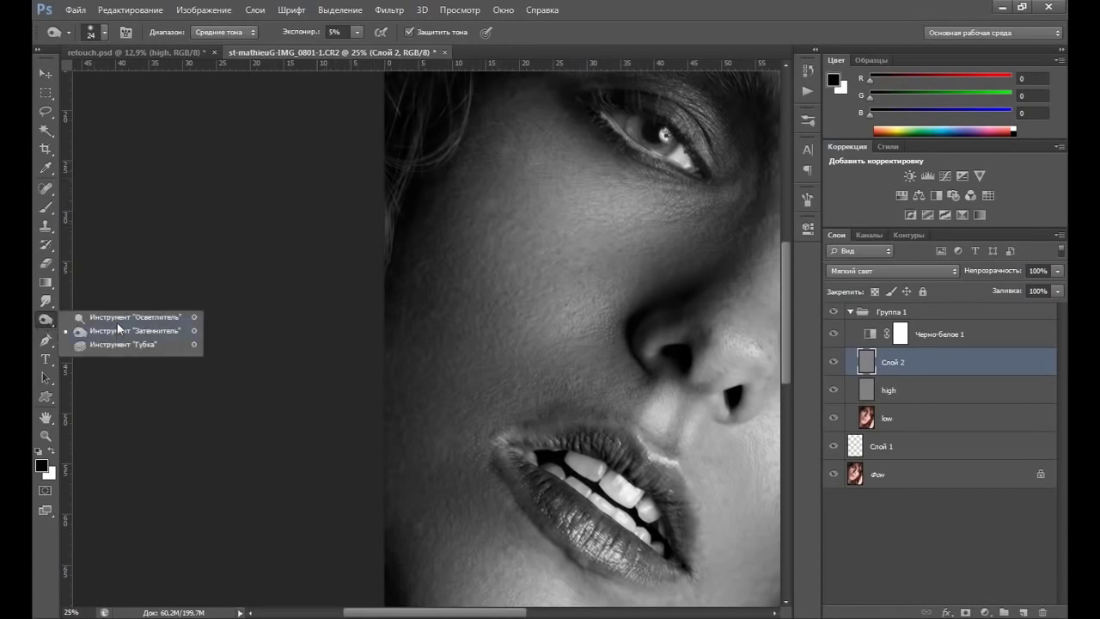
{"action": "left_click", "coordinate": [116, 318]}
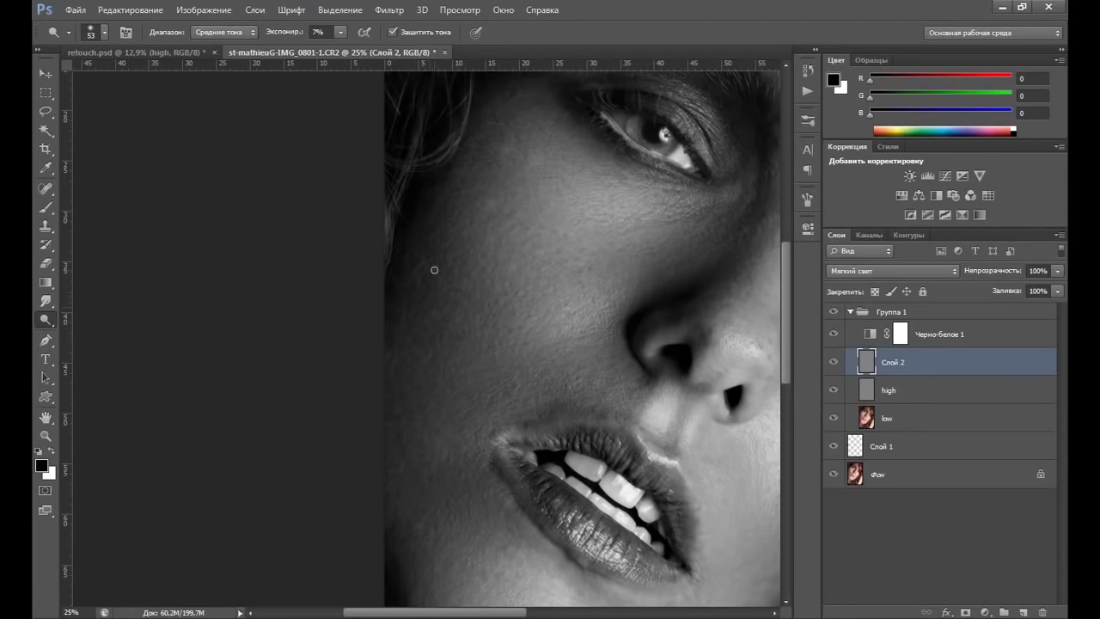
Step: Dodge the upper cheek below the eye at 7% midtone exposure with a 53 px brush
{"action": "mouse_move", "coordinate": [410, 271]}
{"action": "left_mouse_down"}
{"action": "mouse_move", "coordinate": [450, 245]}
{"action": "mouse_move", "coordinate": [450, 260]}
{"action": "left_mouse_up"}
{"action": "scroll", "coordinate": [602, 249], "scroll_direction": "right", "scroll_amount": 3}
{"action": "scroll", "coordinate": [593, 245], "scroll_direction": "up", "scroll_amount": 1}
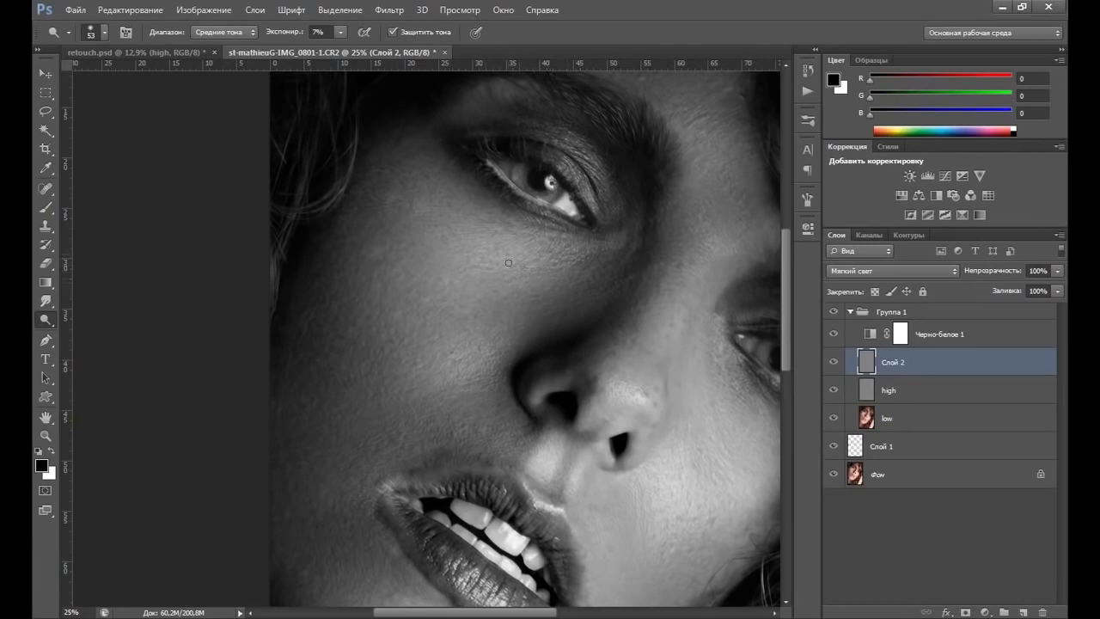
Step: Turn off the black-and-white preview and toggle the retouch group to compare in colour
{"action": "left_click", "coordinate": [833, 334]}
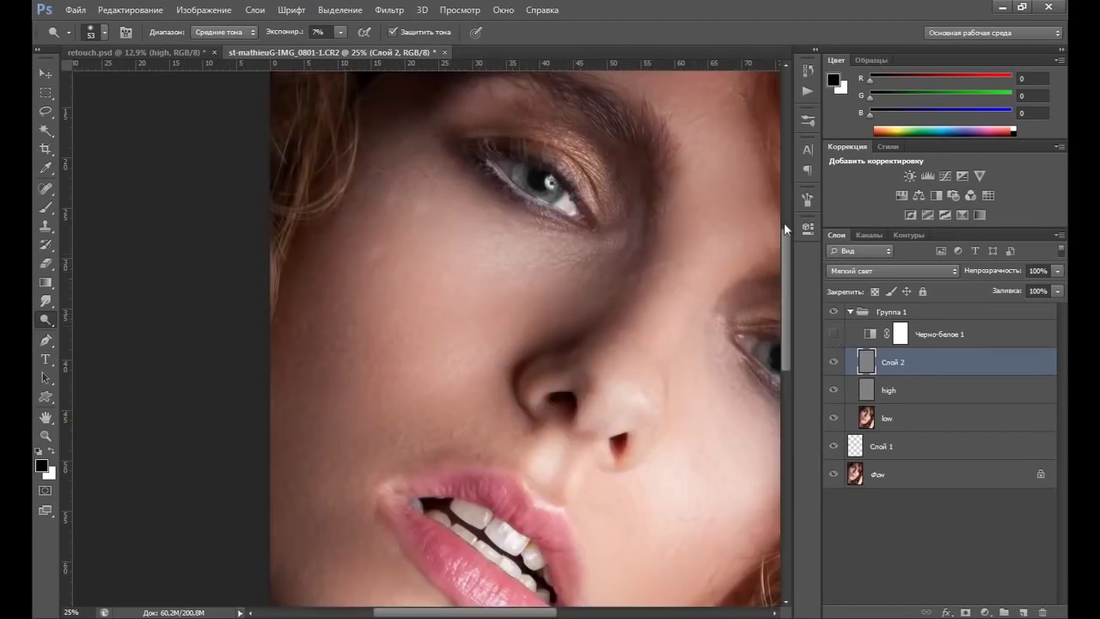
{"action": "left_click", "coordinate": [835, 312]}
{"action": "left_click", "coordinate": [833, 313]}
Step: Fit the photo on screen, then zoom in on the face and cheek to 25%
{"action": "left_click", "coordinate": [47, 434]}
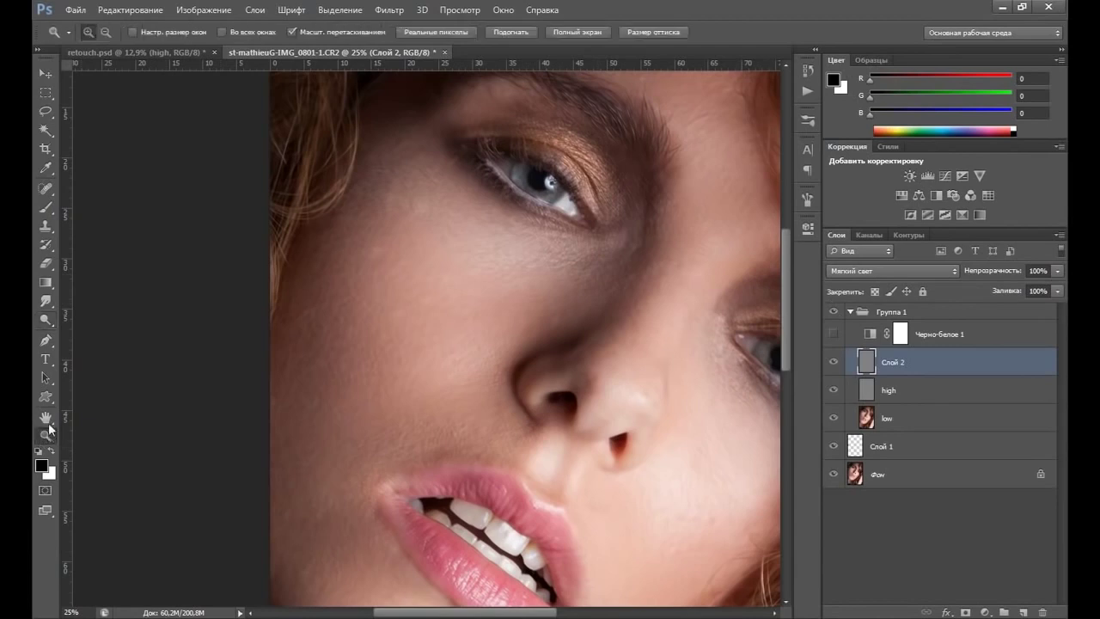
{"action": "right_click", "coordinate": [463, 338]}
{"action": "left_click", "coordinate": [492, 352]}
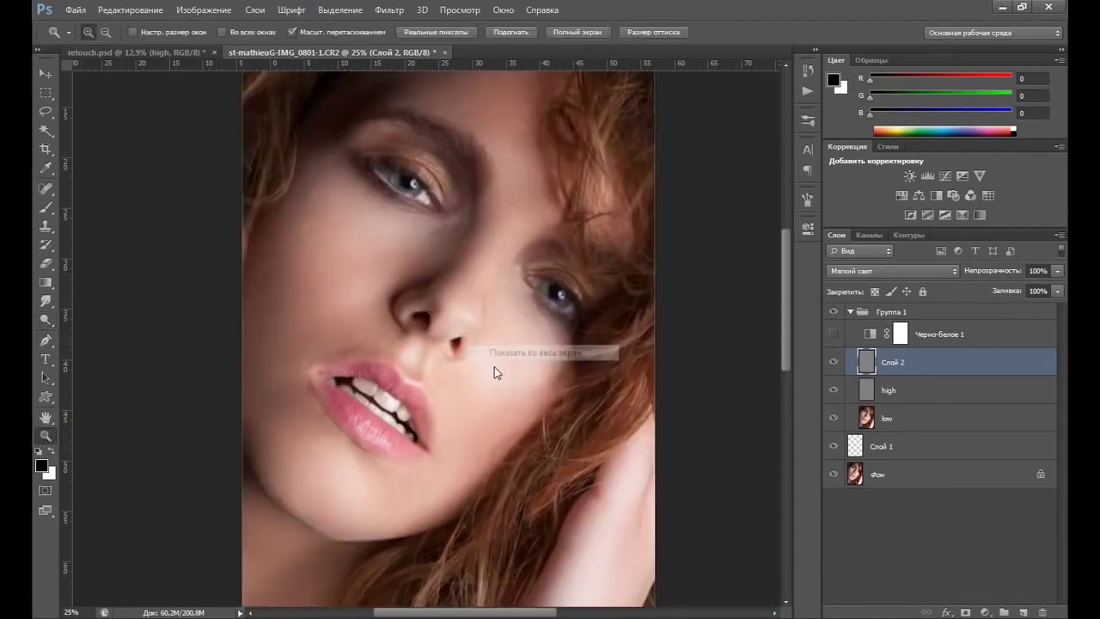
{"action": "left_click", "coordinate": [311, 310]}
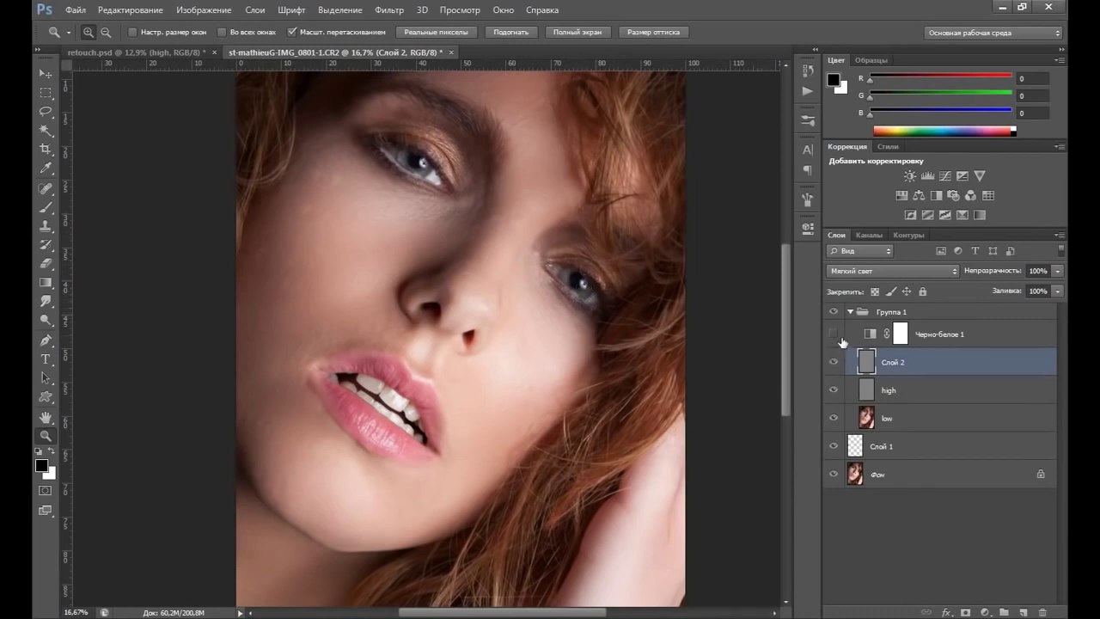
{"action": "left_click", "coordinate": [832, 333]}
{"action": "left_click", "coordinate": [834, 335]}
{"action": "left_click", "coordinate": [365, 258]}
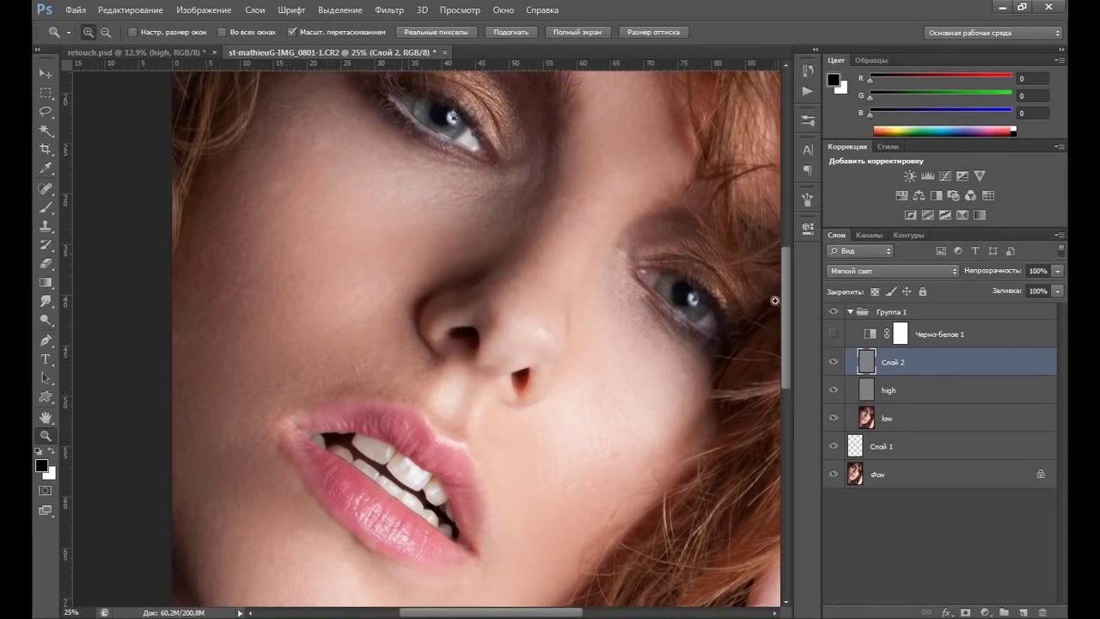
Step: Fit the whole portrait in the window with Ctrl+0
{"action": "left_click_drag", "start_coordinate": [785, 286], "coordinate": [785, 264]}
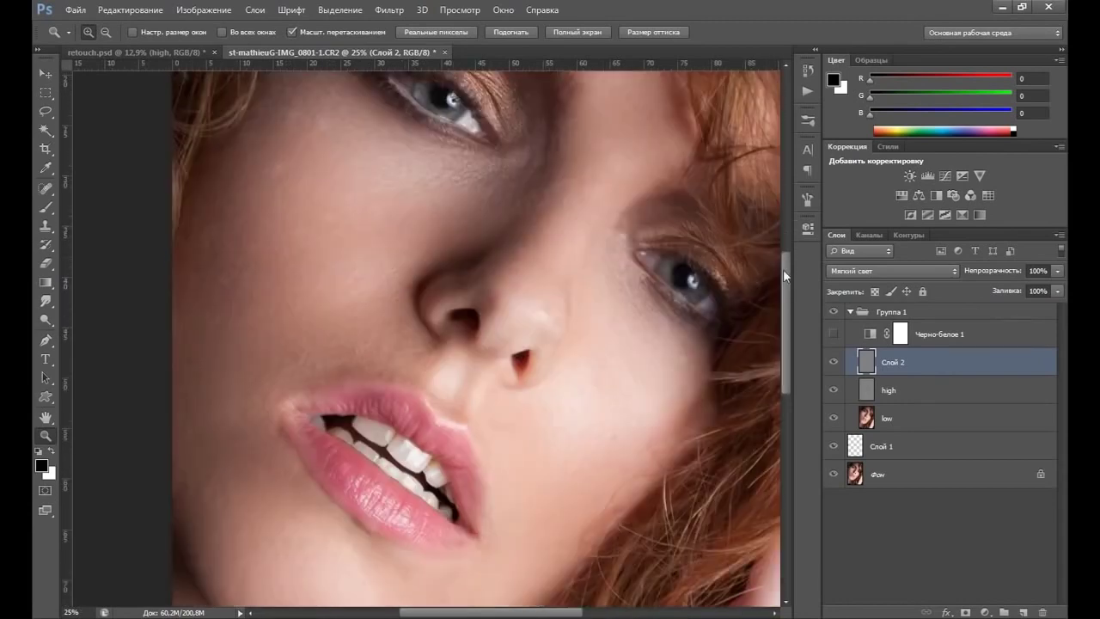
{"action": "left_click_drag", "start_coordinate": [786, 249], "coordinate": [783, 271]}
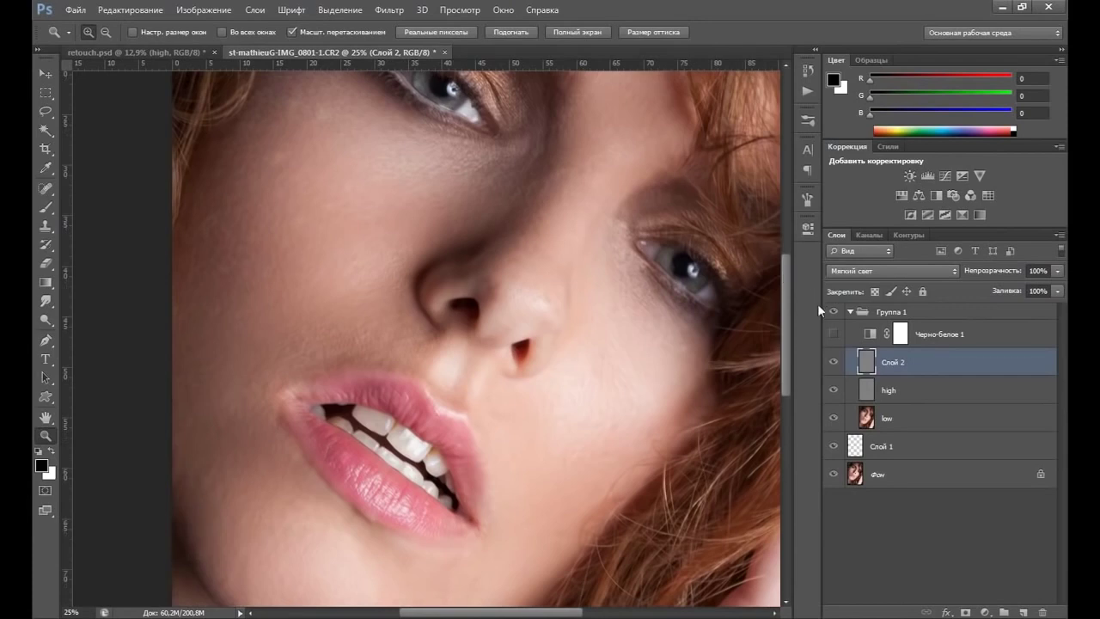
{"action": "left_click_drag", "start_coordinate": [786, 283], "coordinate": [788, 263]}
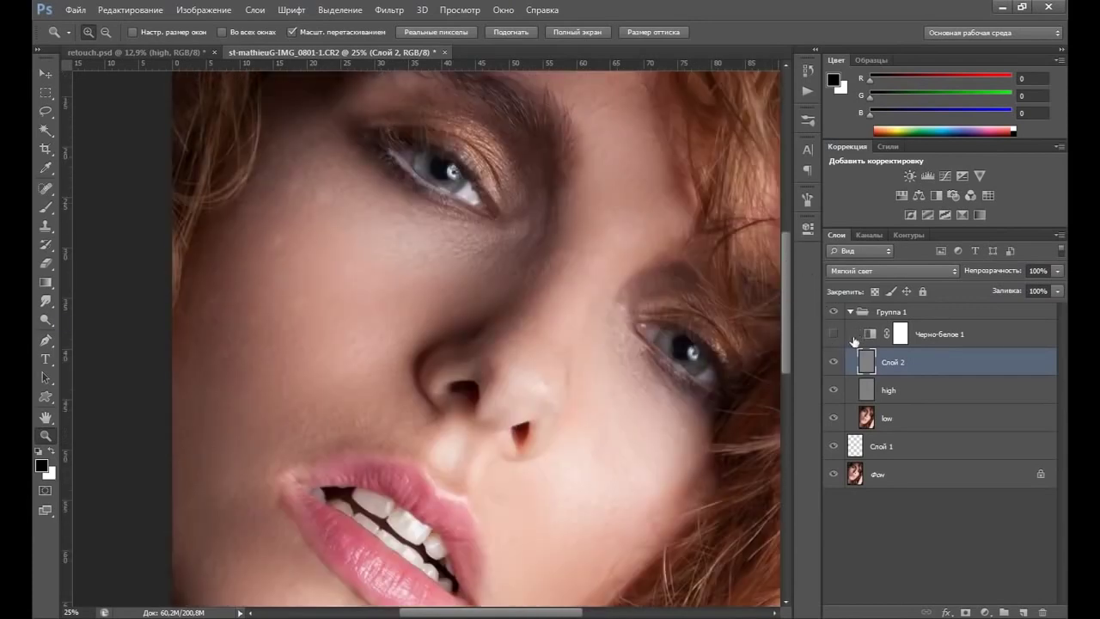
{"action": "key", "text": "ctrl+0"}
{"action": "key", "text": "o"}
{"action": "key", "text": "z"}
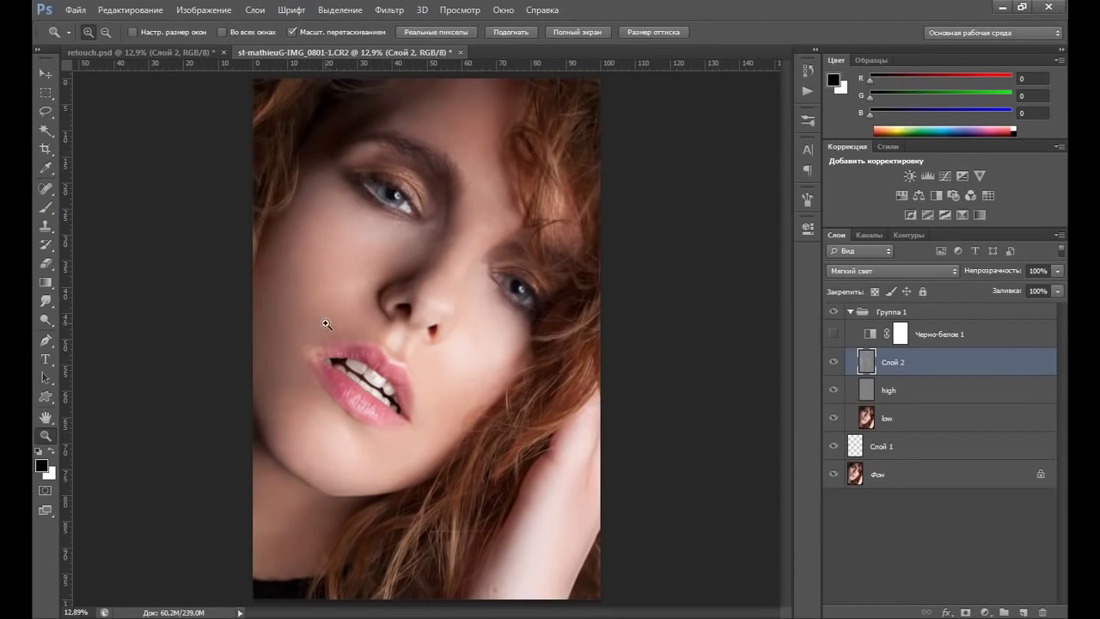
{"action": "left_click", "coordinate": [332, 302]}
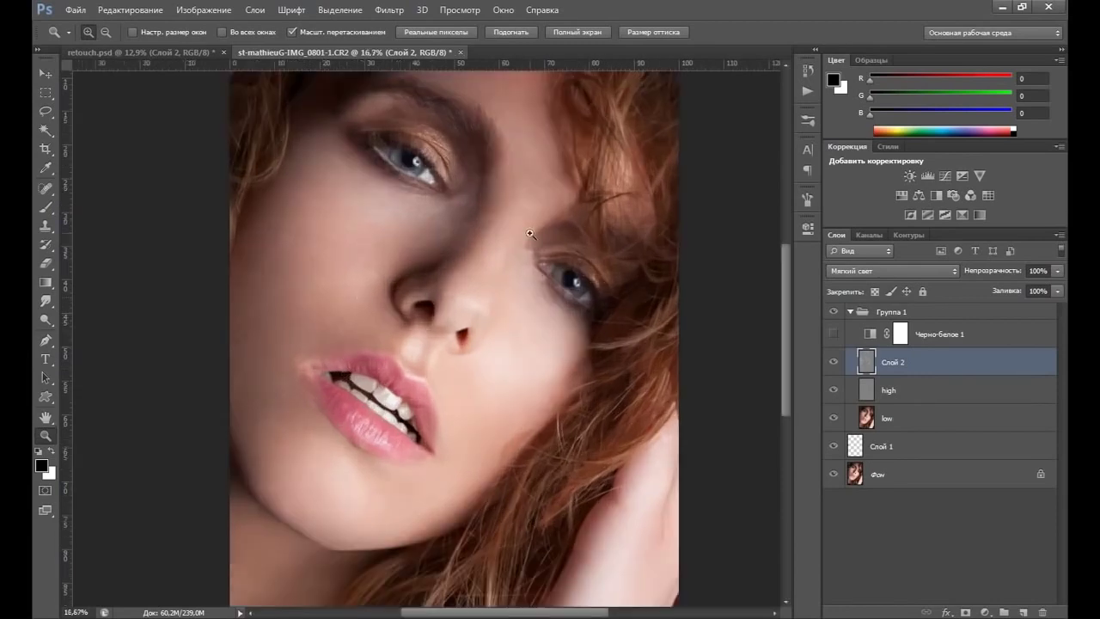
{"action": "left_click_drag", "start_coordinate": [782, 306], "coordinate": [782, 299]}
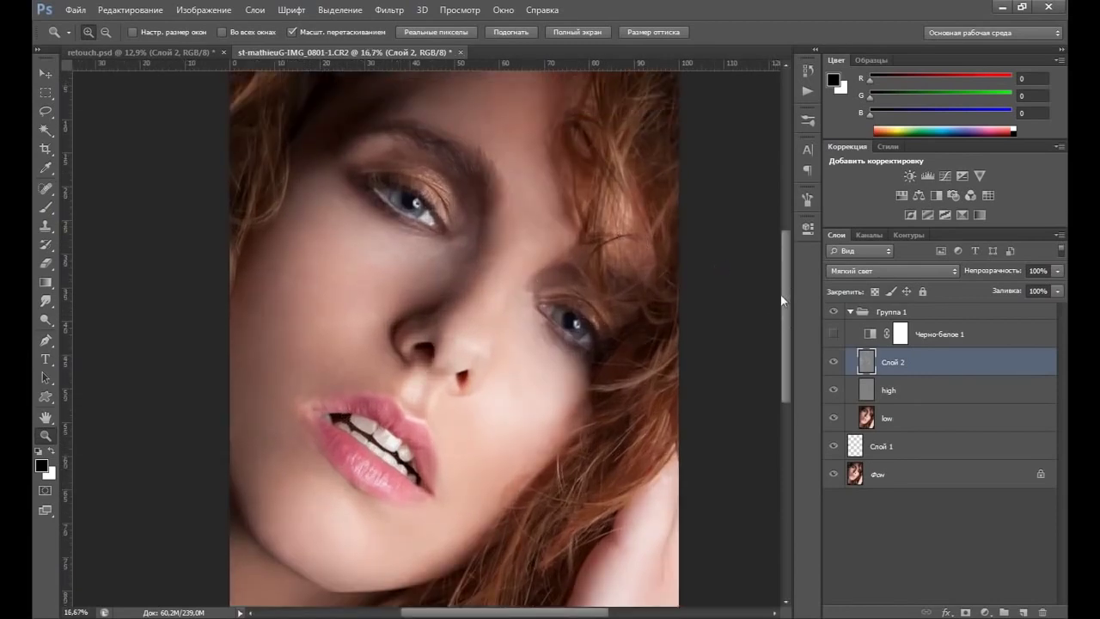
{"action": "left_click", "coordinate": [832, 334]}
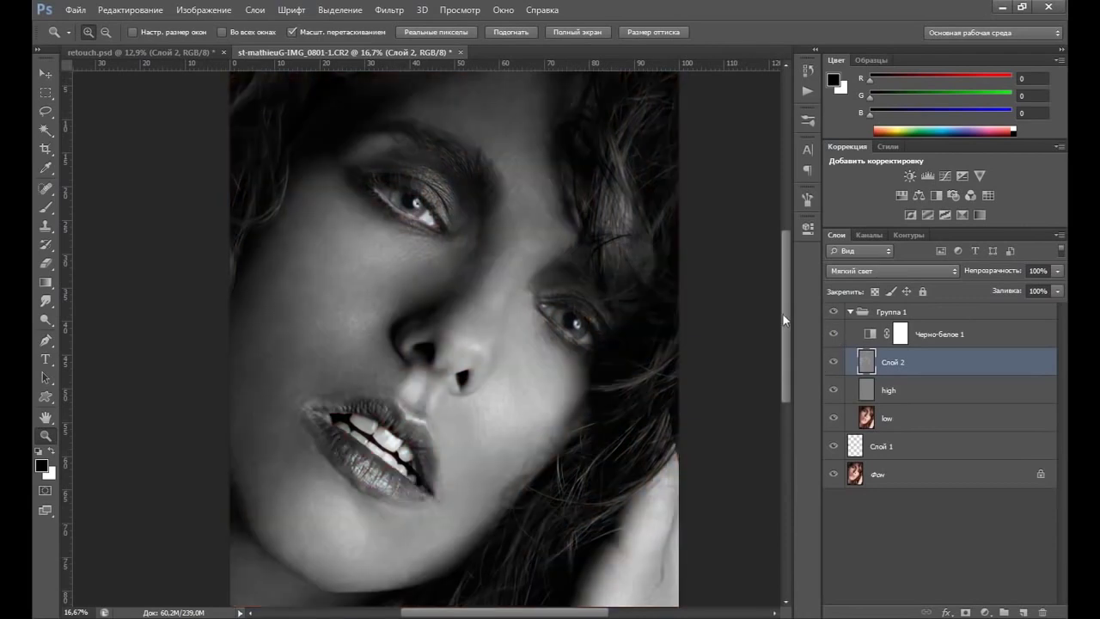
{"action": "left_click", "coordinate": [833, 364]}
{"action": "left_click", "coordinate": [832, 363]}
{"action": "left_click", "coordinate": [833, 362]}
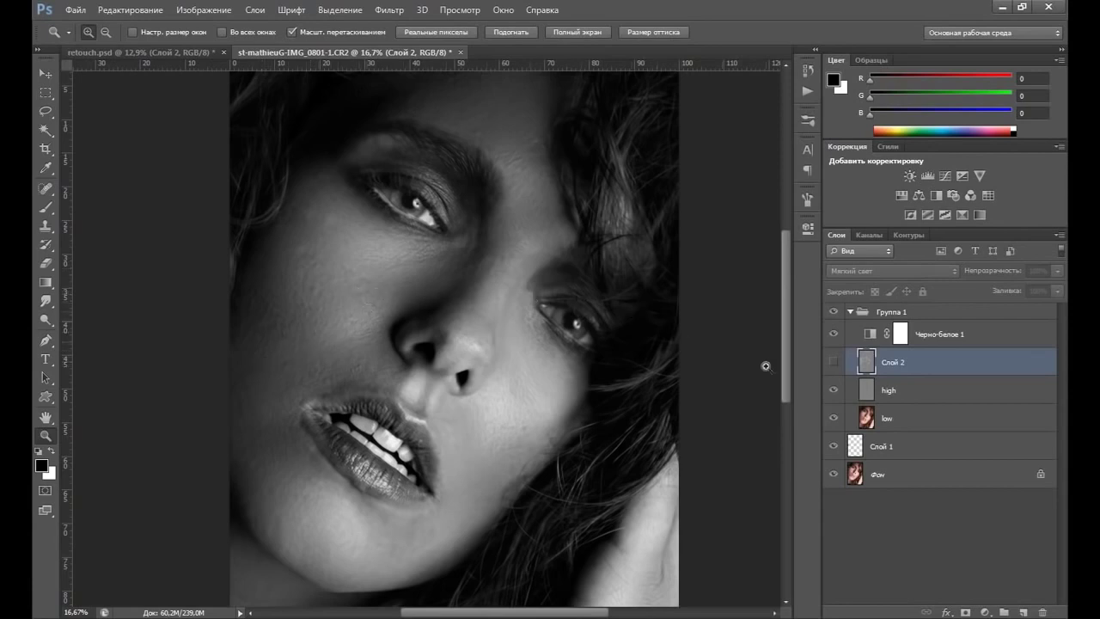
{"action": "left_click", "coordinate": [833, 365]}
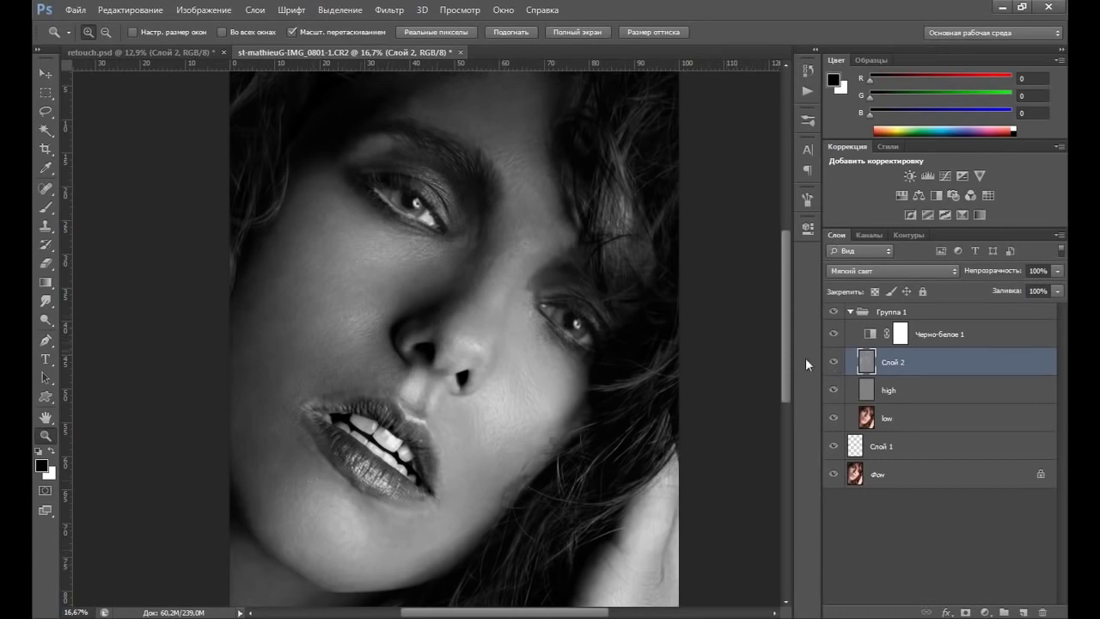
{"action": "left_click", "coordinate": [833, 364]}
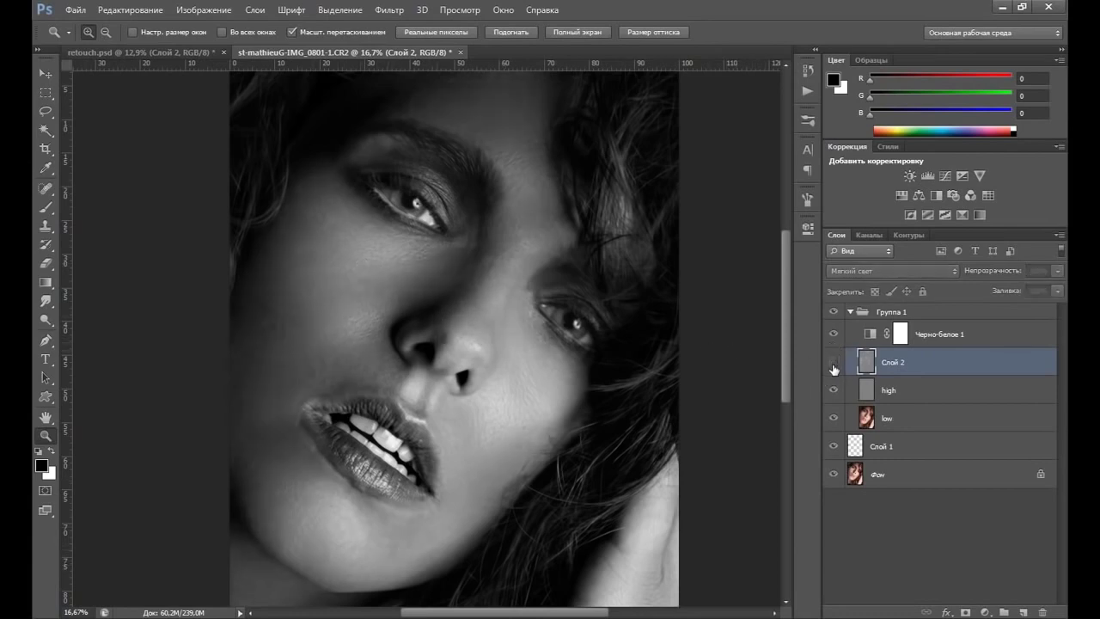
{"action": "left_click", "coordinate": [833, 364]}
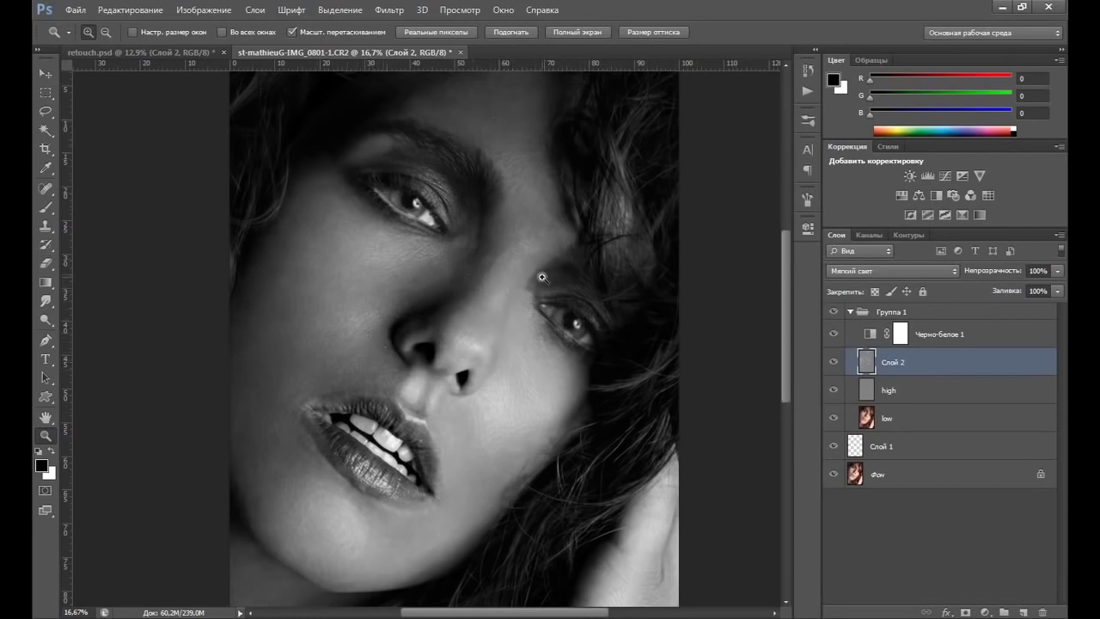
{"action": "left_click", "coordinate": [833, 364]}
{"action": "left_click", "coordinate": [834, 363]}
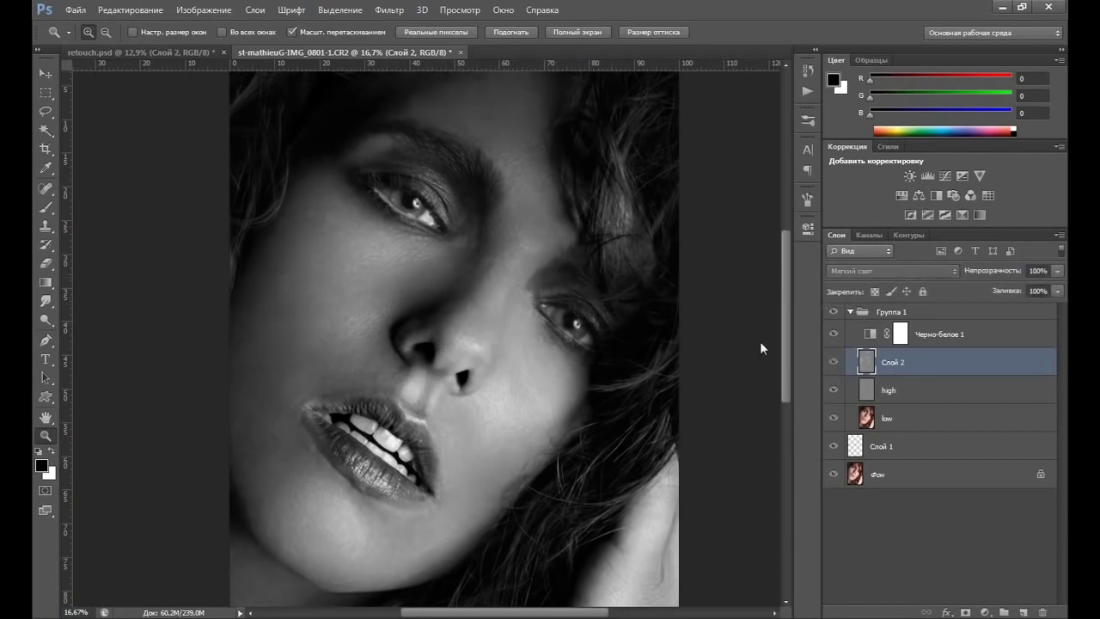
{"action": "mouse_move", "coordinate": [787, 289]}
{"action": "left_mouse_down"}
{"action": "mouse_move", "coordinate": [788, 304]}
{"action": "mouse_move", "coordinate": [790, 295]}
{"action": "left_mouse_up"}
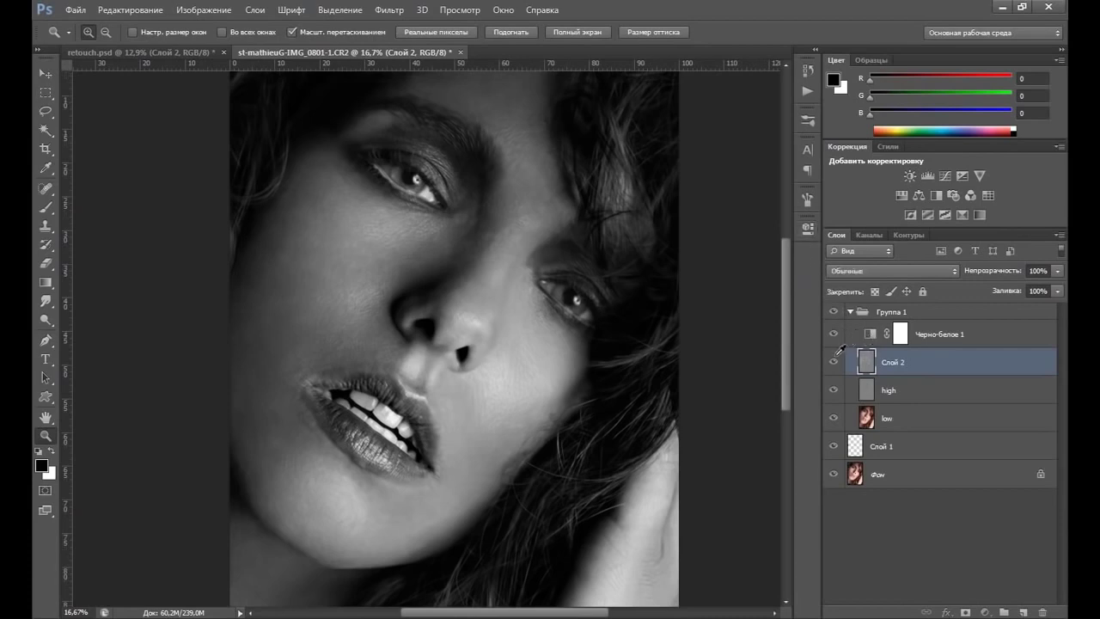
{"action": "left_click", "coordinate": [849, 344]}
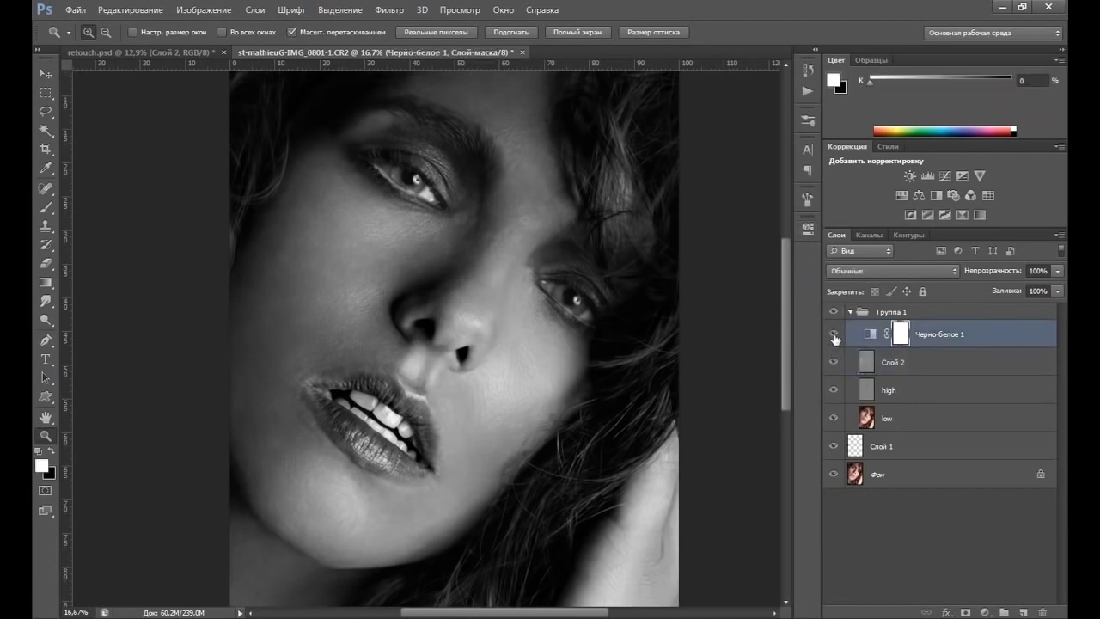
{"action": "left_click", "coordinate": [833, 335]}
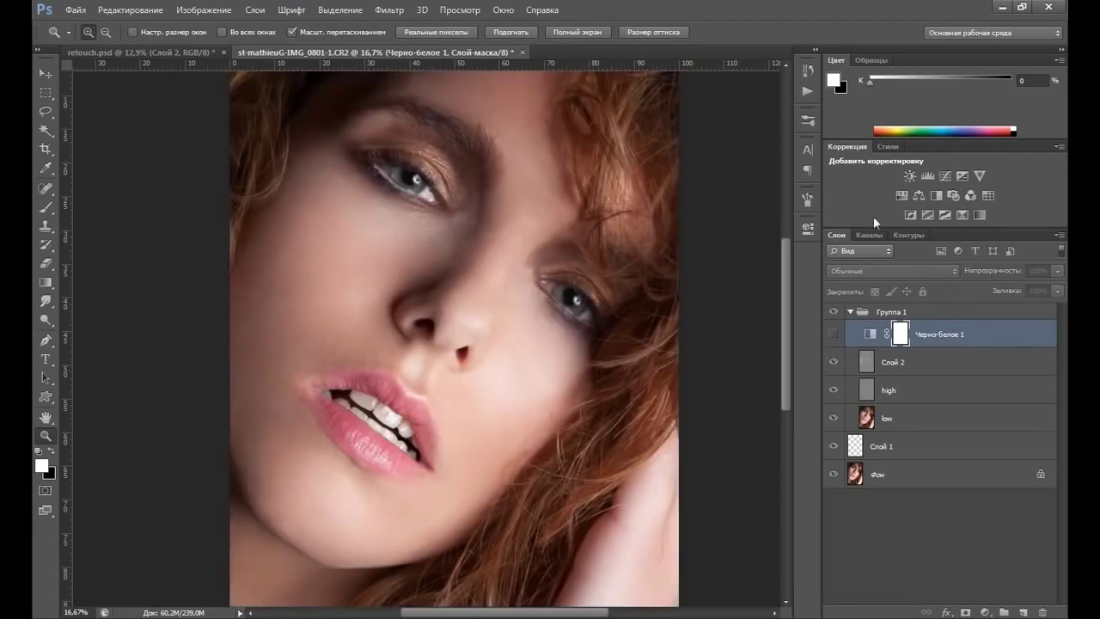
{"action": "left_click", "coordinate": [861, 362]}
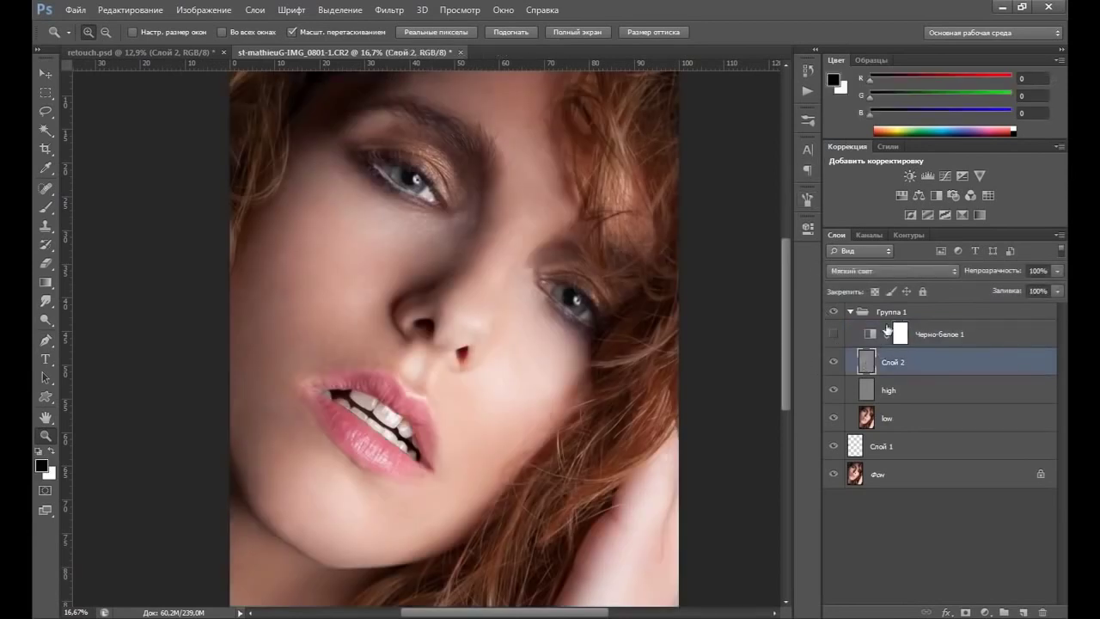
{"action": "left_click", "coordinate": [888, 272]}
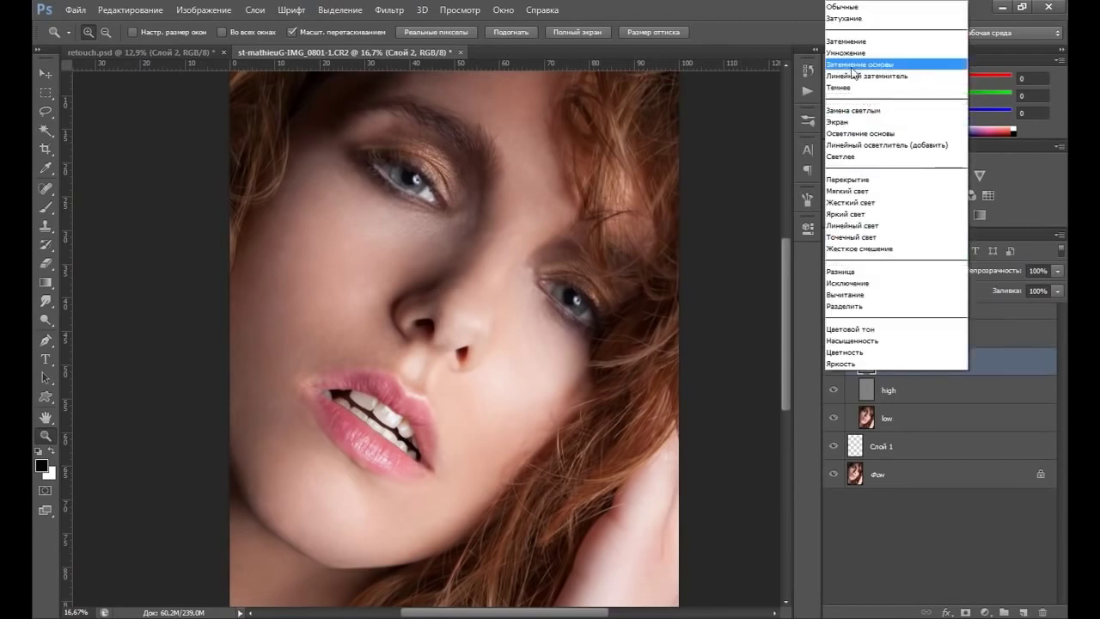
{"action": "left_click", "coordinate": [851, 8]}
{"action": "scroll", "coordinate": [787, 307], "scroll_direction": "up", "scroll_amount": 1}
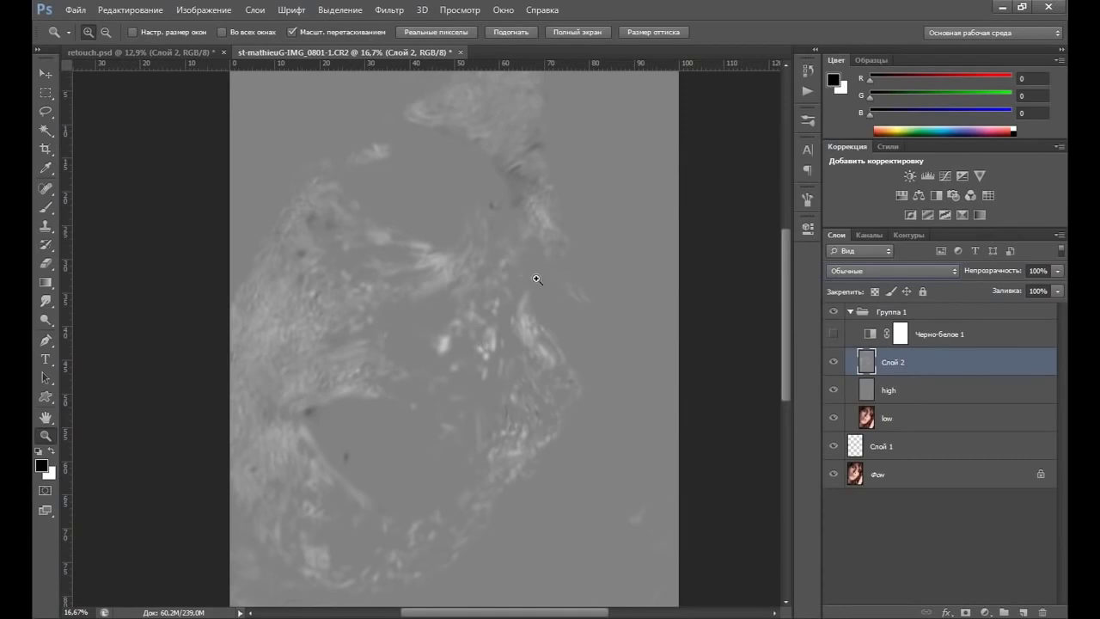
{"action": "scroll", "coordinate": [786, 278], "scroll_direction": "down", "scroll_amount": 1}
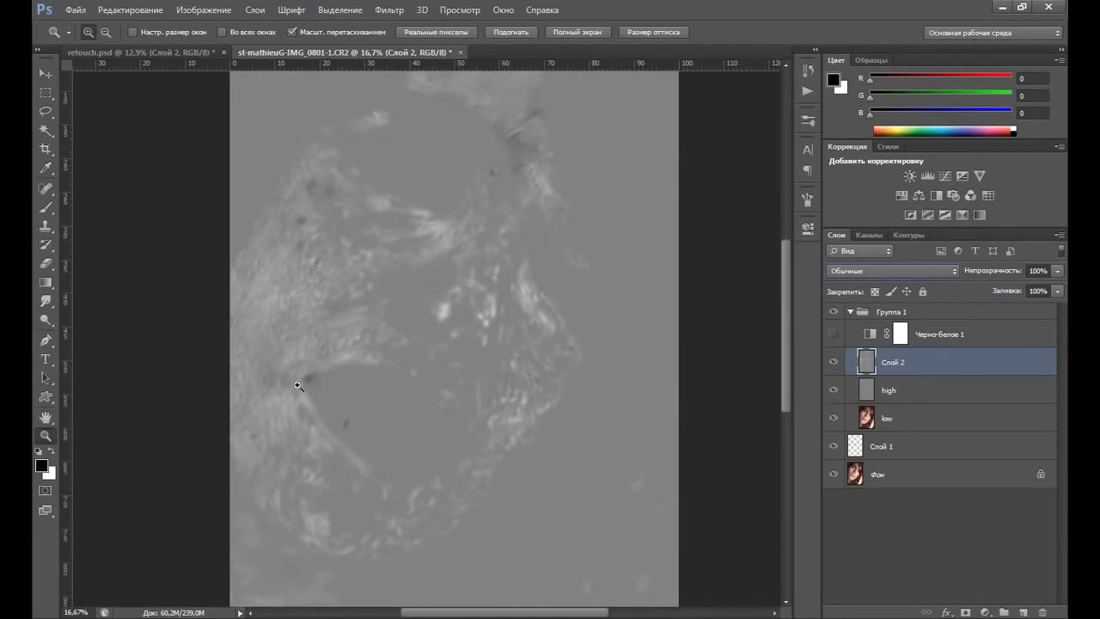
{"action": "left_click_drag", "start_coordinate": [784, 255], "coordinate": [784, 285]}
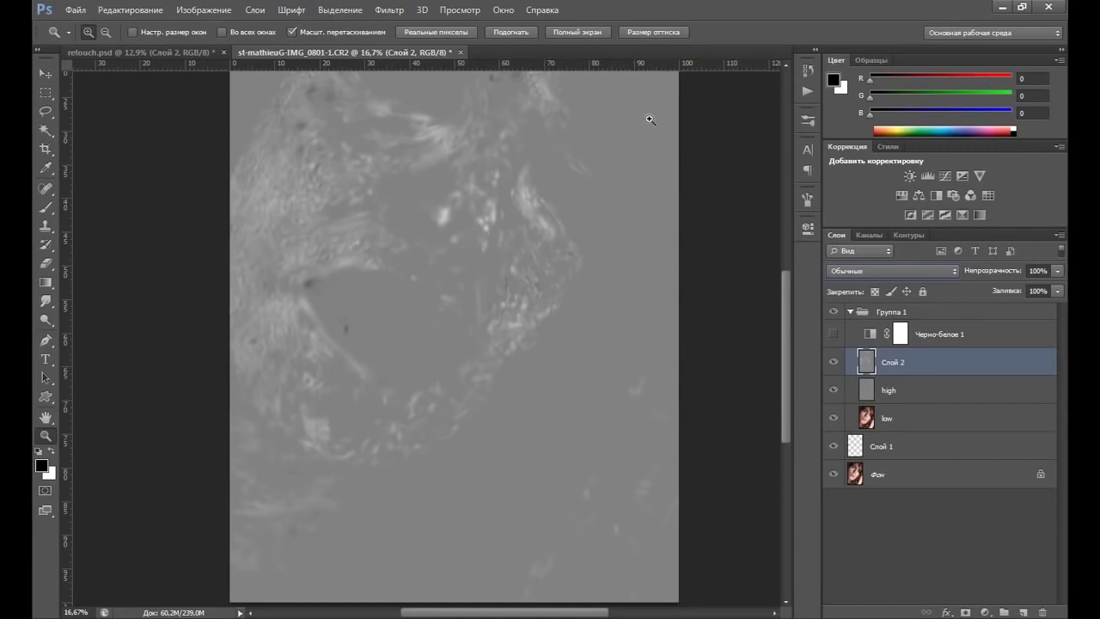
{"action": "left_click_drag", "start_coordinate": [787, 302], "coordinate": [787, 290]}
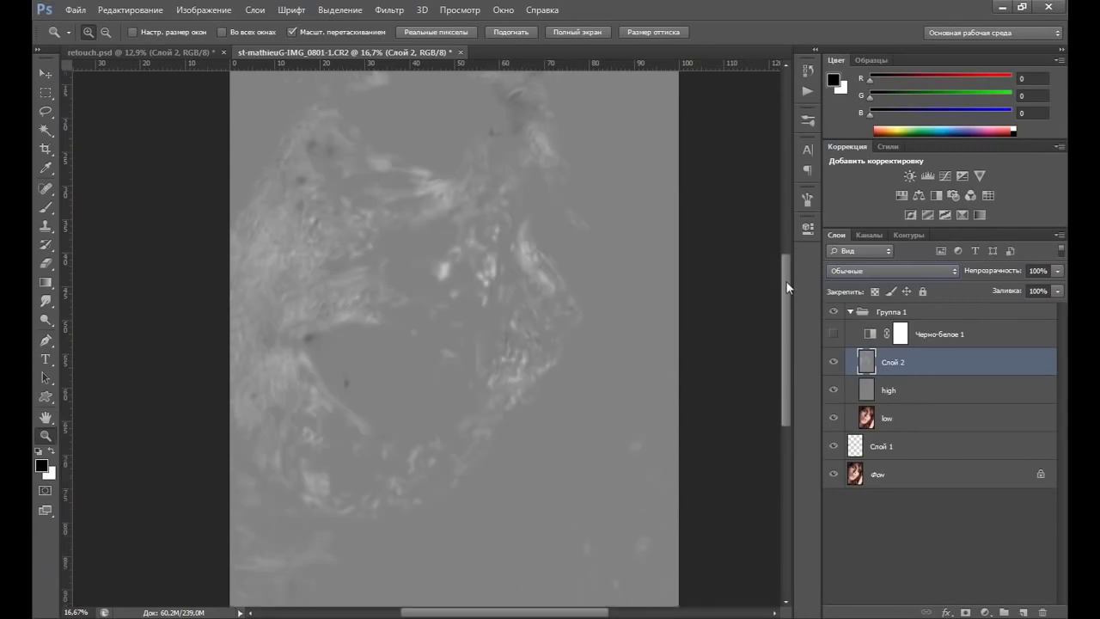
{"action": "left_click", "coordinate": [892, 272]}
{"action": "left_click", "coordinate": [857, 192]}
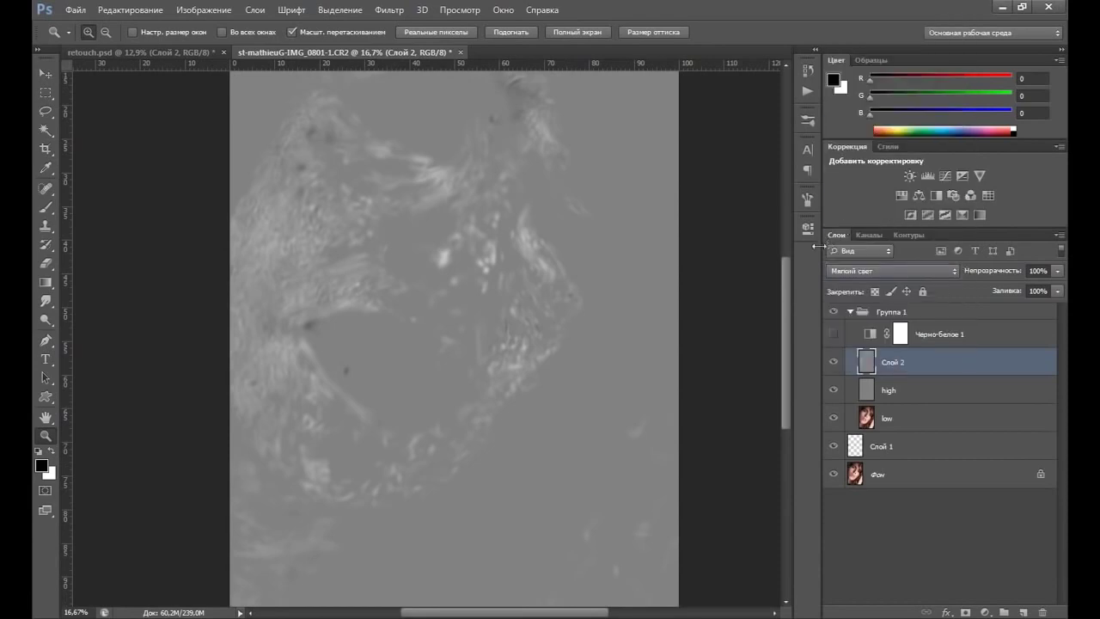
{"action": "left_click", "coordinate": [833, 311]}
{"action": "left_click", "coordinate": [833, 311]}
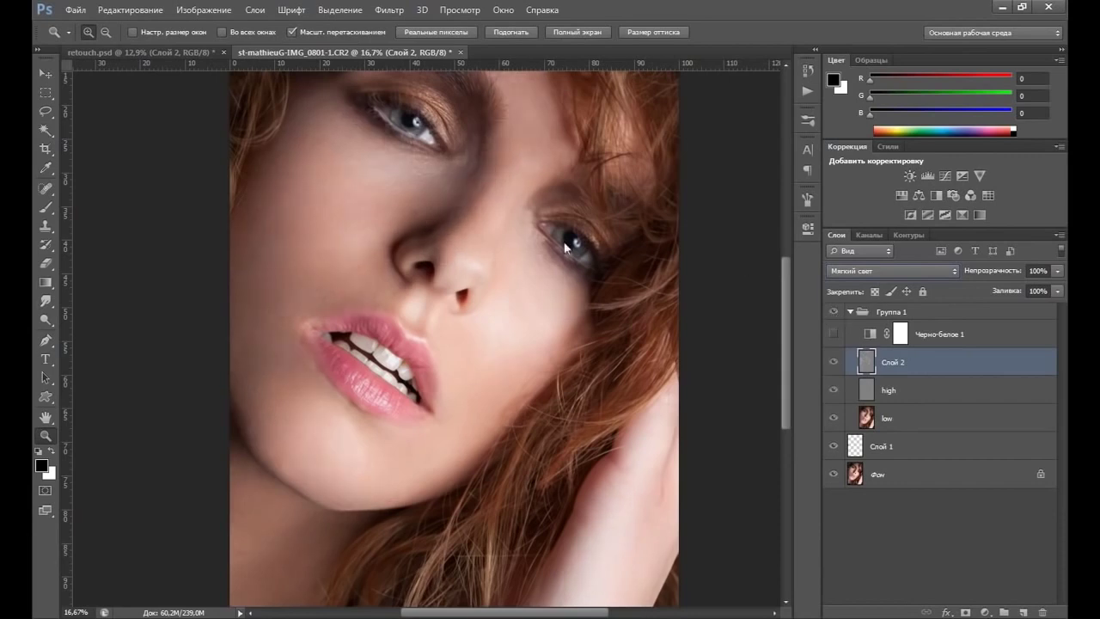
Step: Fit the image in the window, select Группа 1, and add a Кривые curves adjustment layer
{"action": "right_click", "coordinate": [516, 288]}
{"action": "left_click", "coordinate": [535, 297]}
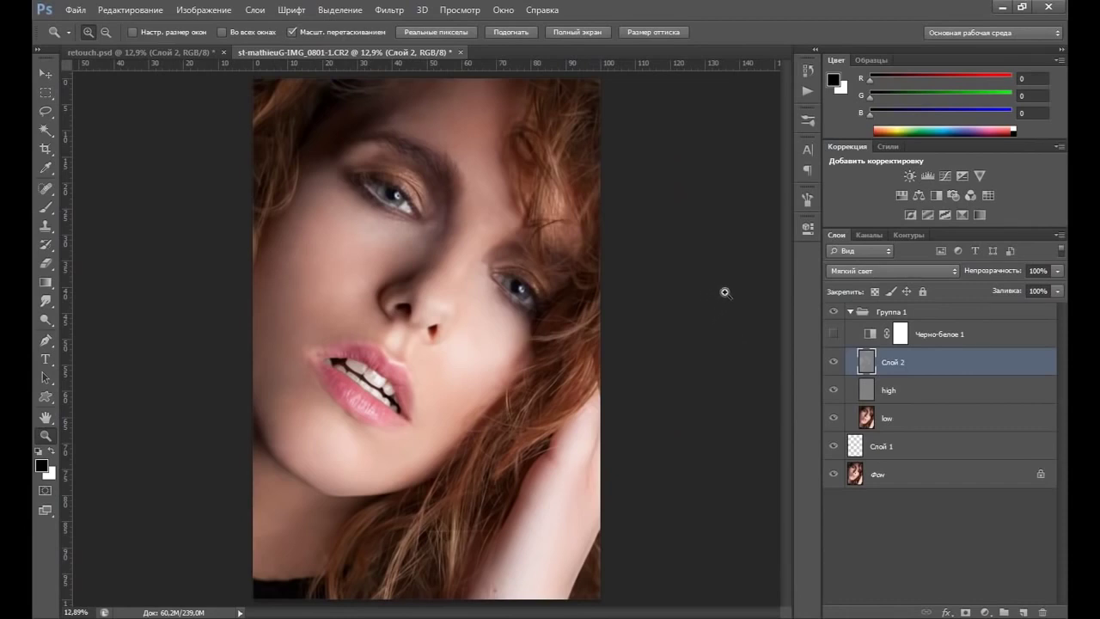
{"action": "left_click", "coordinate": [850, 313]}
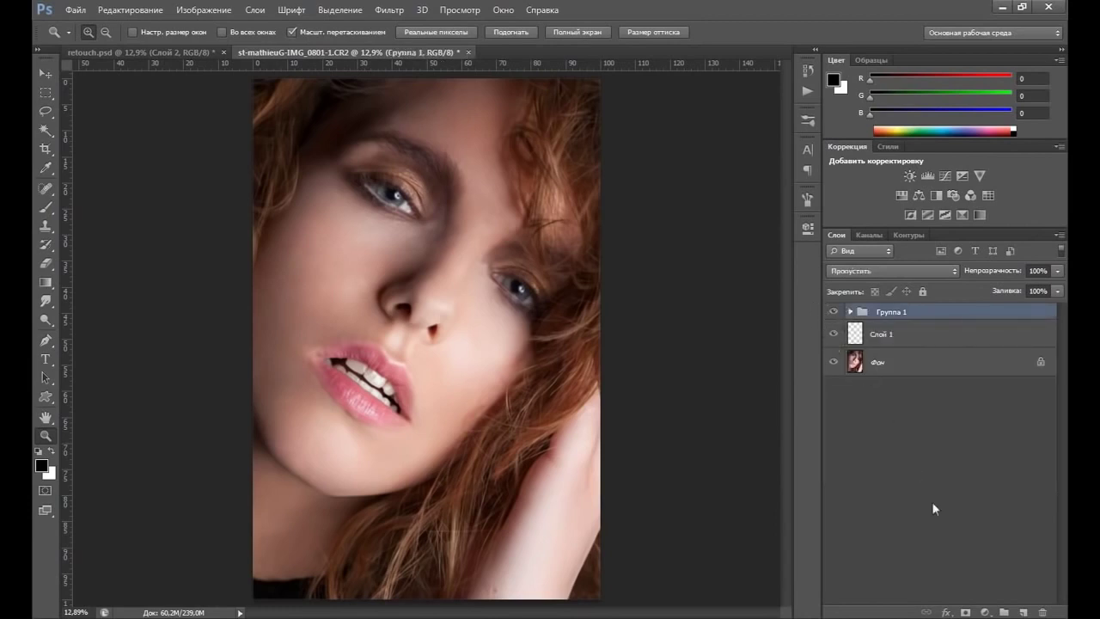
{"action": "left_click", "coordinate": [985, 612]}
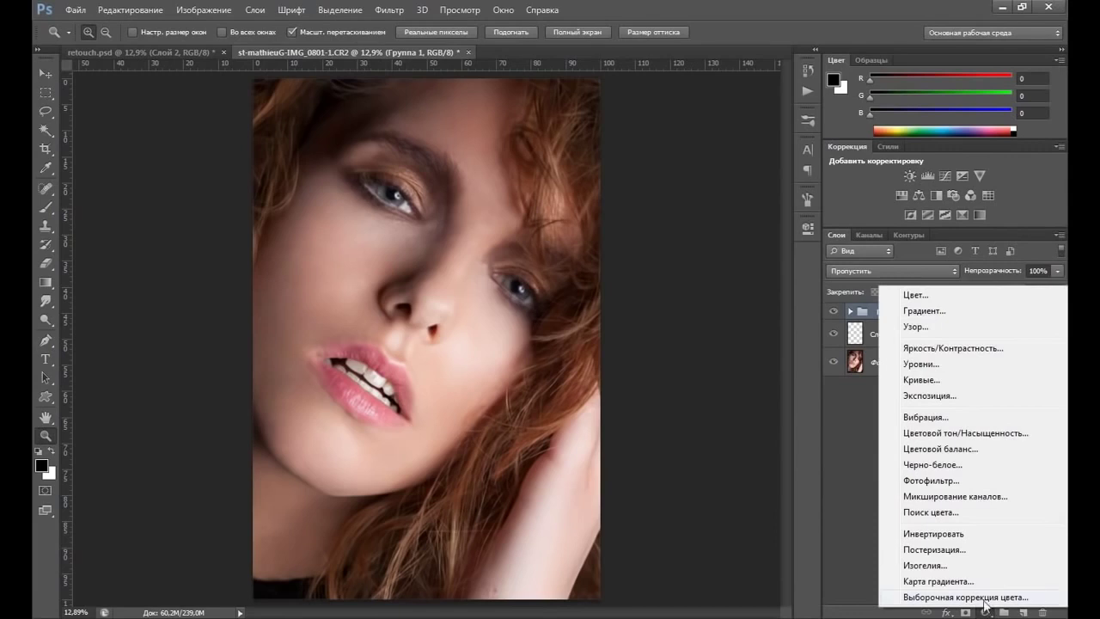
{"action": "left_click", "coordinate": [938, 387]}
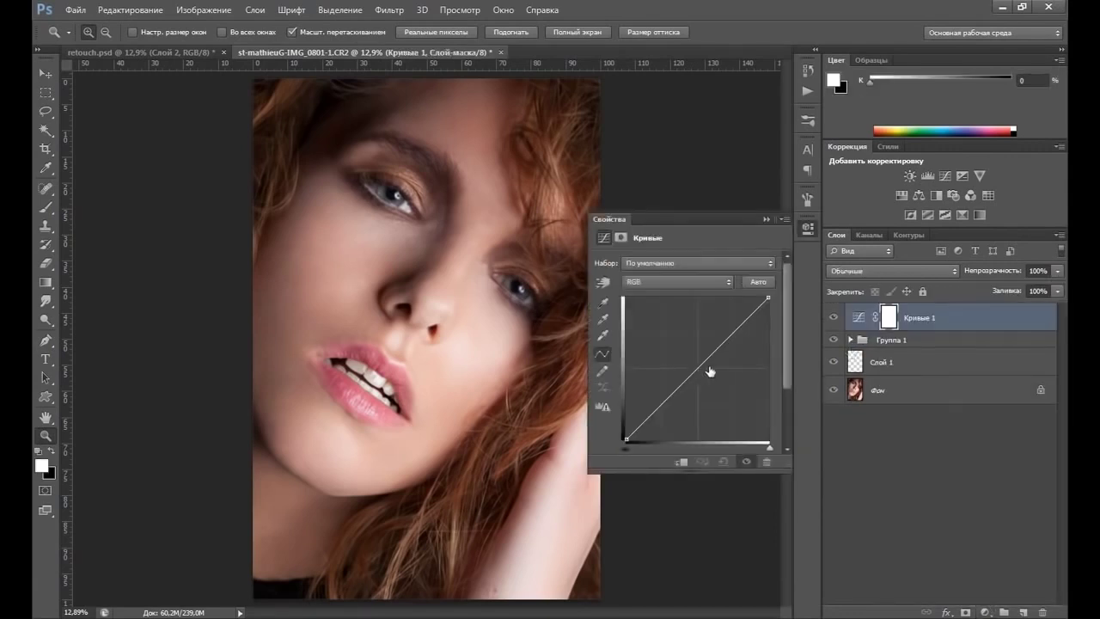
Step: Bend the curve down to darken, then invert the Кривые 1 mask to black
{"action": "left_click_drag", "start_coordinate": [698, 368], "coordinate": [709, 381]}
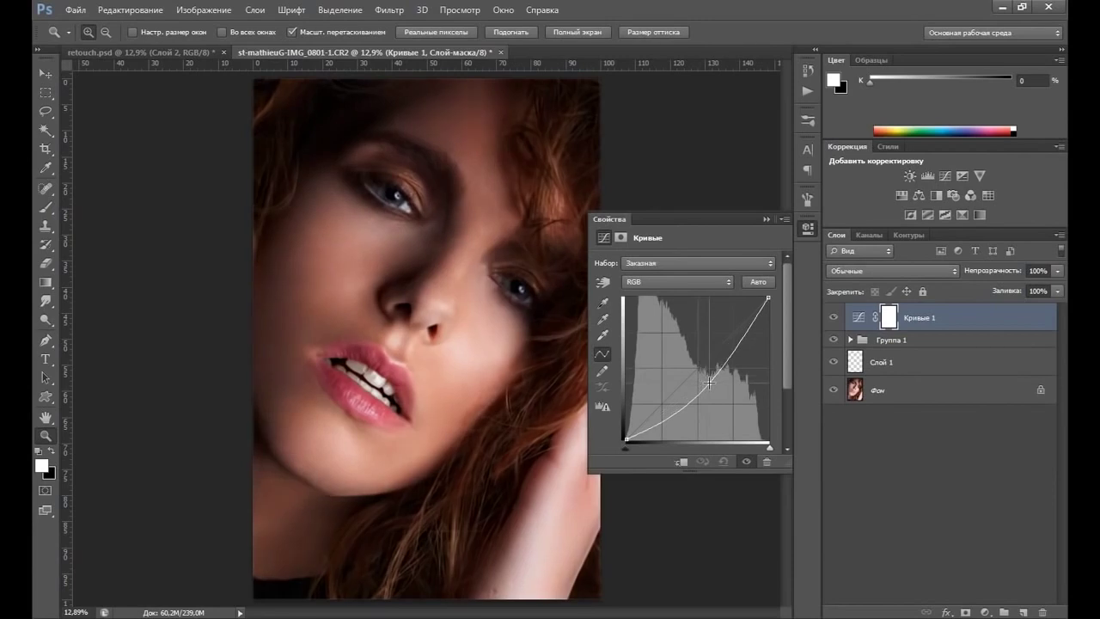
{"action": "left_click", "coordinate": [765, 220]}
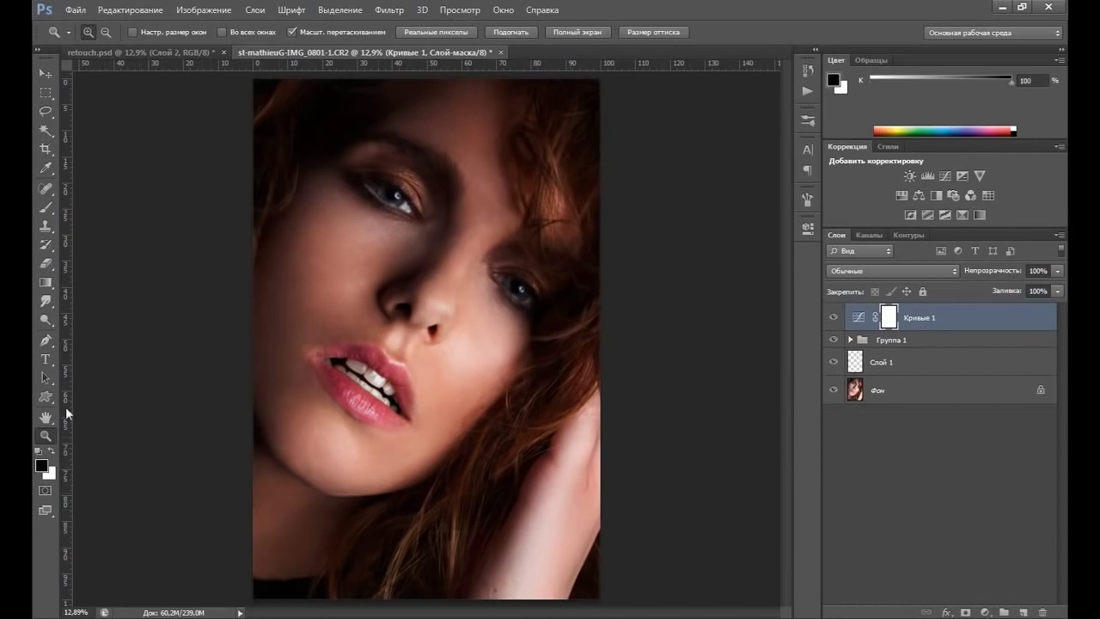
{"action": "key", "text": "ctrl+i"}
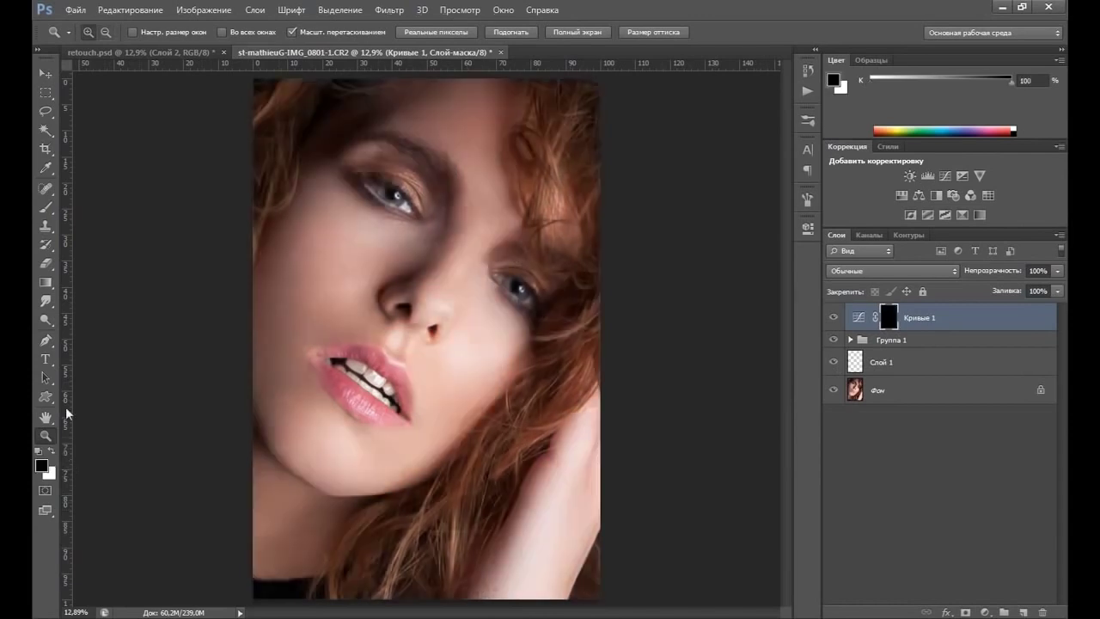
{"action": "left_click", "coordinate": [984, 611]}
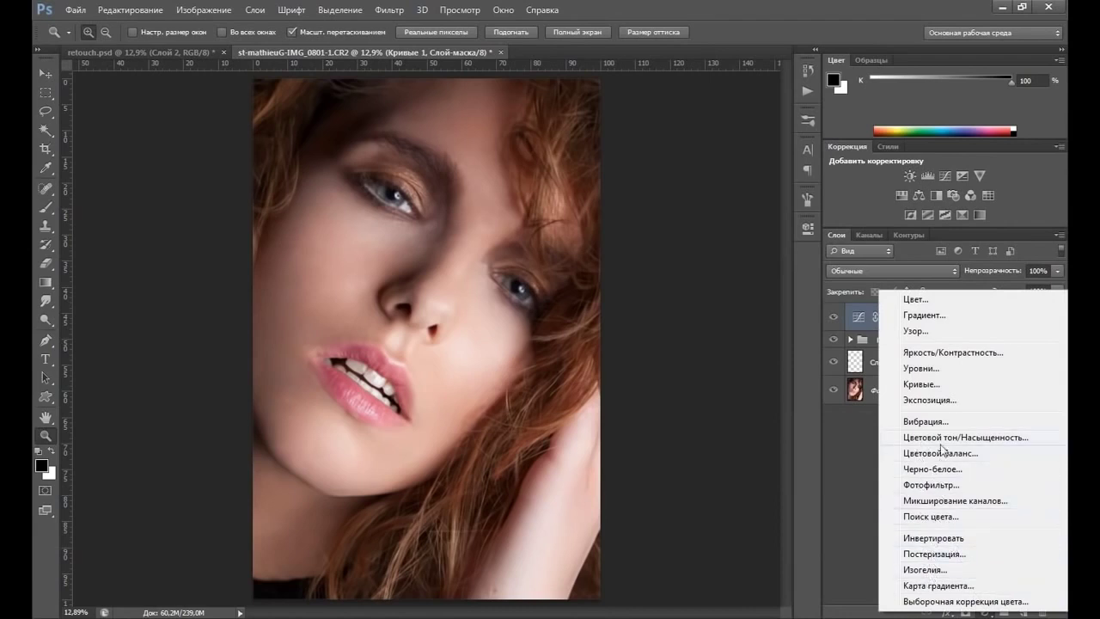
Step: Add a second curves layer, Кривые 2, with the curve lifted to brighten the photo
{"action": "left_click", "coordinate": [940, 384]}
{"action": "left_click_drag", "start_coordinate": [711, 369], "coordinate": [685, 348]}
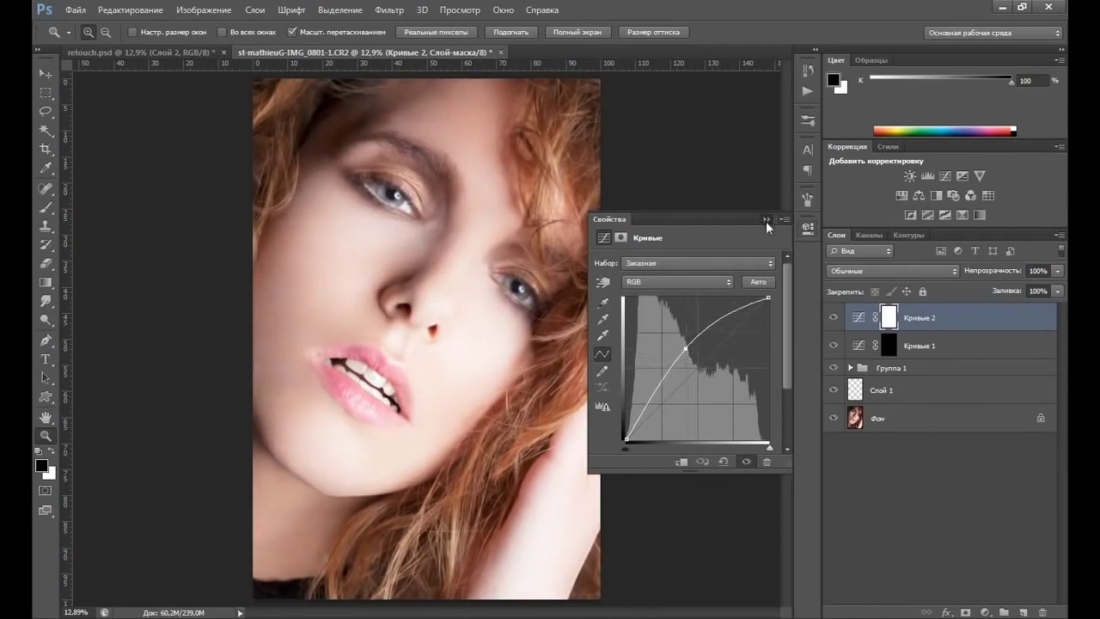
{"action": "left_click", "coordinate": [765, 219]}
{"action": "left_click", "coordinate": [895, 321]}
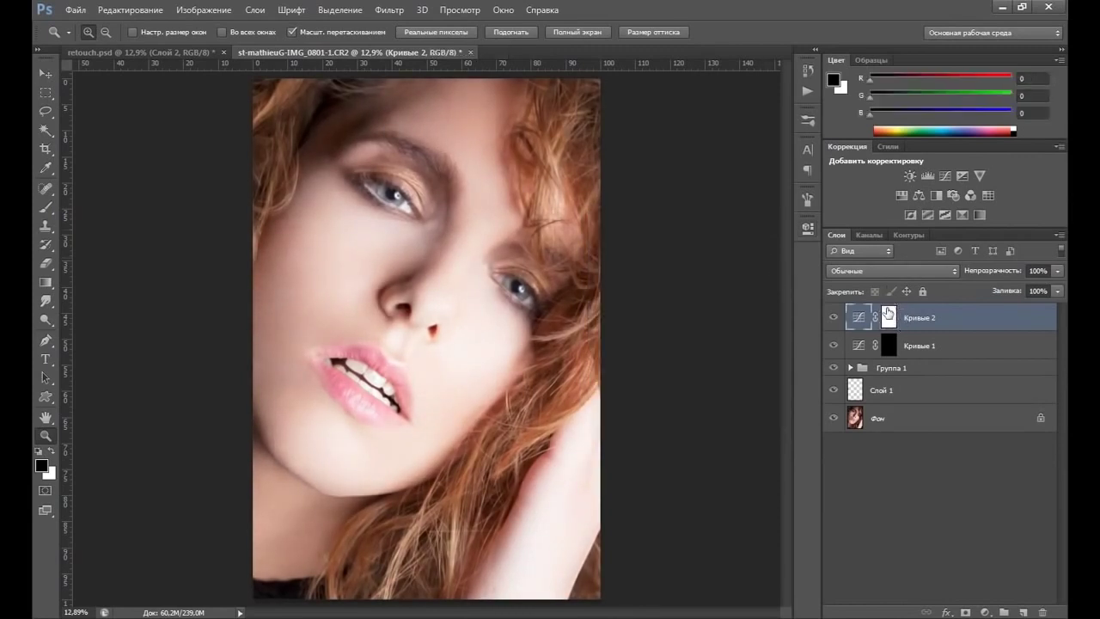
Step: Fill the Кривые 2 mask with black, review its curve, then target the Кривые 1 mask
{"action": "left_click", "coordinate": [888, 314]}
{"action": "key", "text": "alt"}
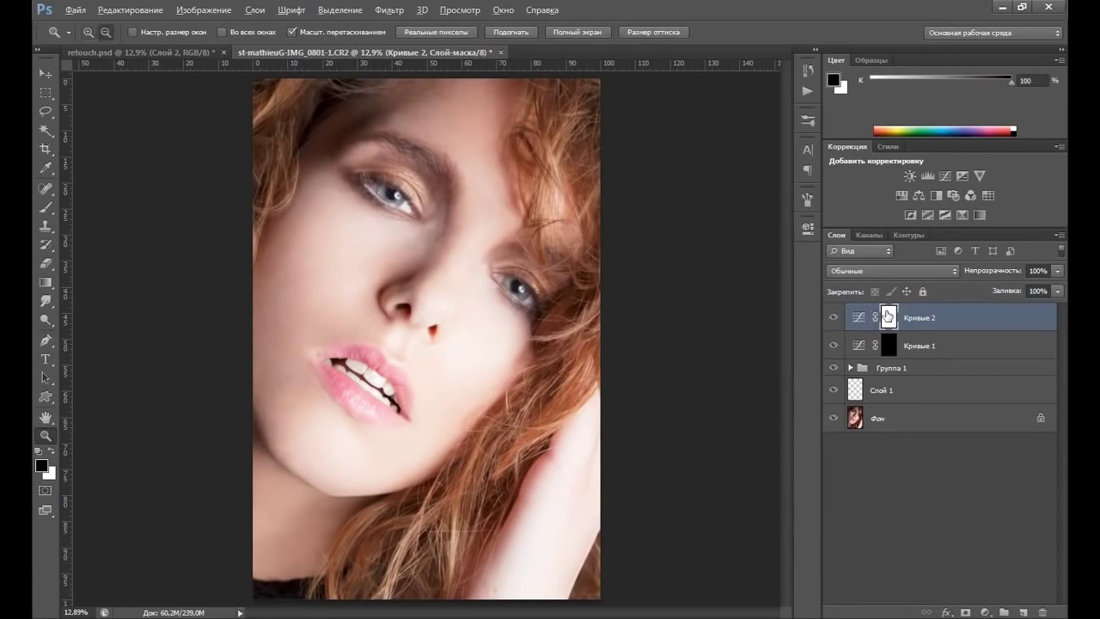
{"action": "key", "text": "alt+BackSpace"}
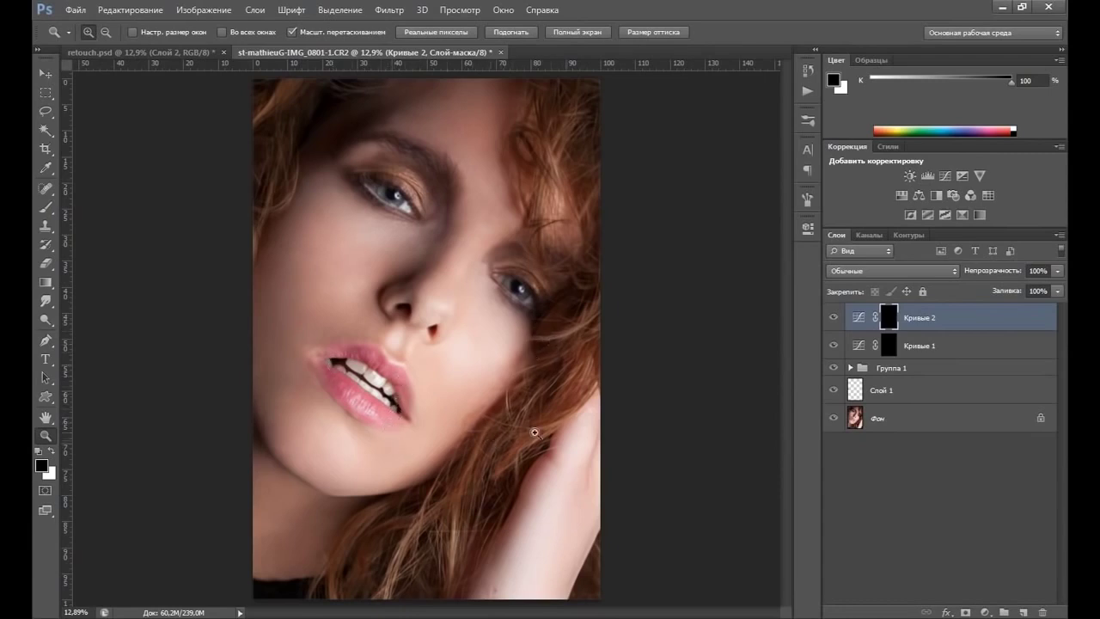
{"action": "double_click", "coordinate": [850, 322]}
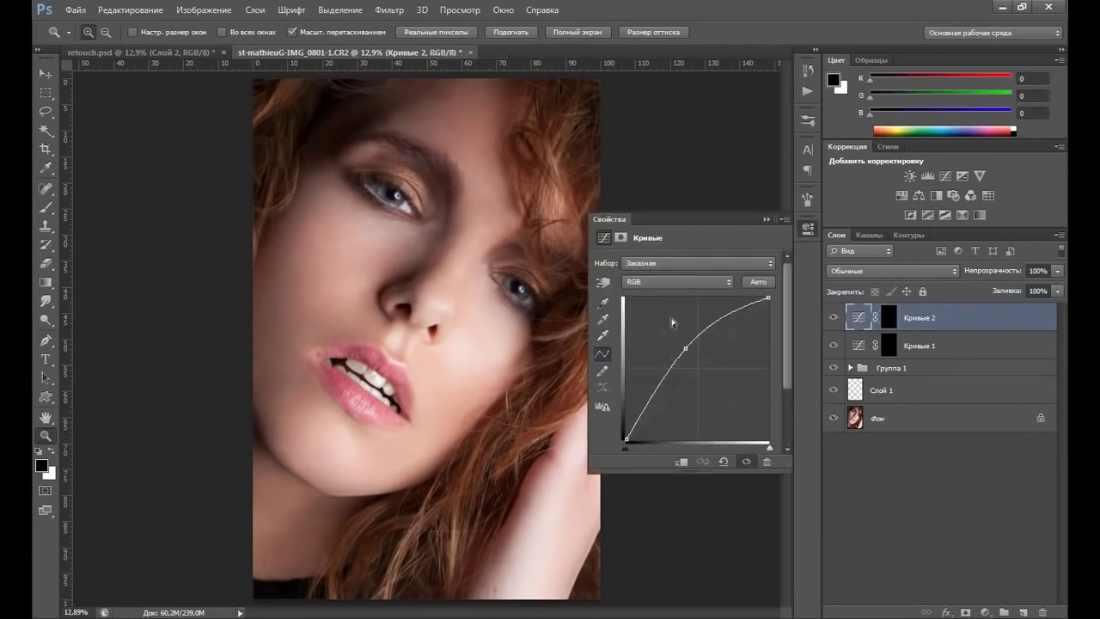
{"action": "left_click", "coordinate": [764, 219]}
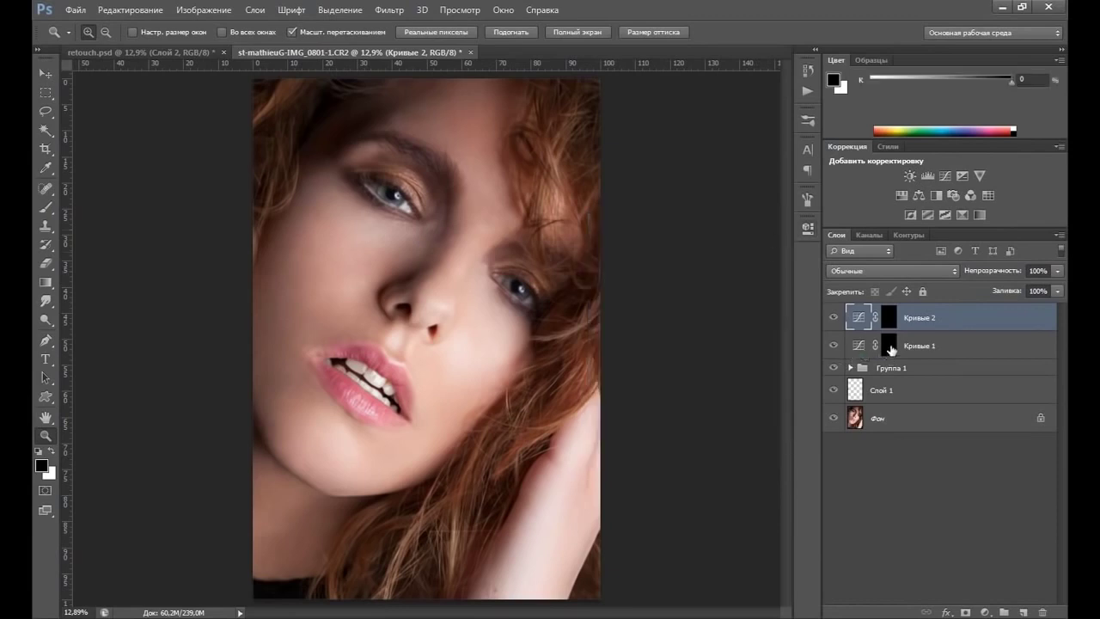
{"action": "left_click", "coordinate": [891, 349]}
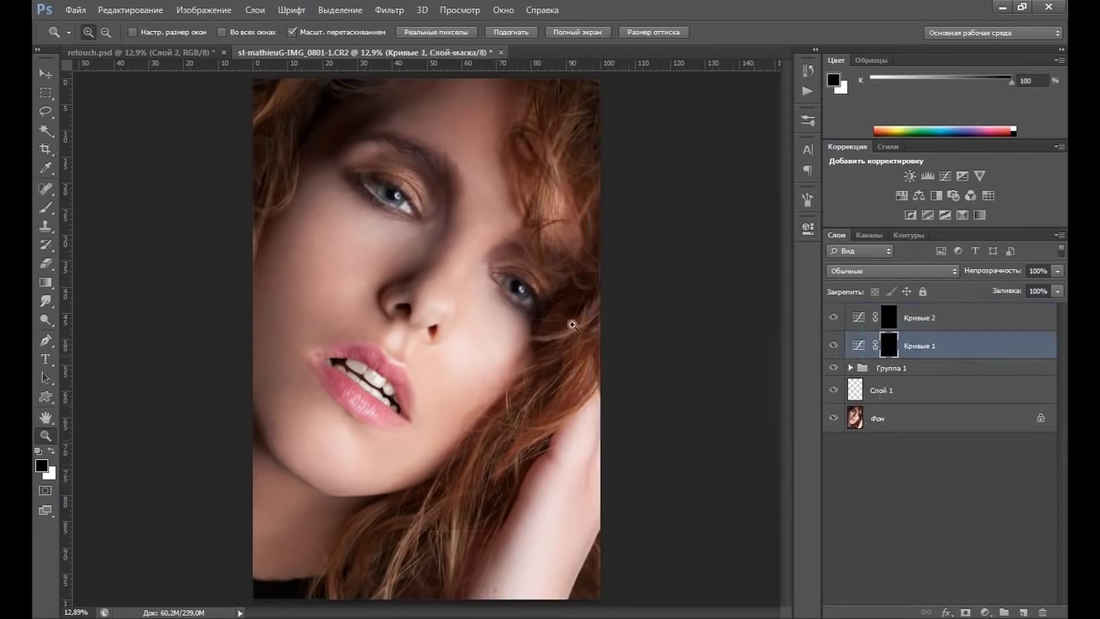
Step: Choose the Brush at 20% opacity, enlarge the 0%-hardness tip to 453 px, and paint in white
{"action": "left_click", "coordinate": [46, 209]}
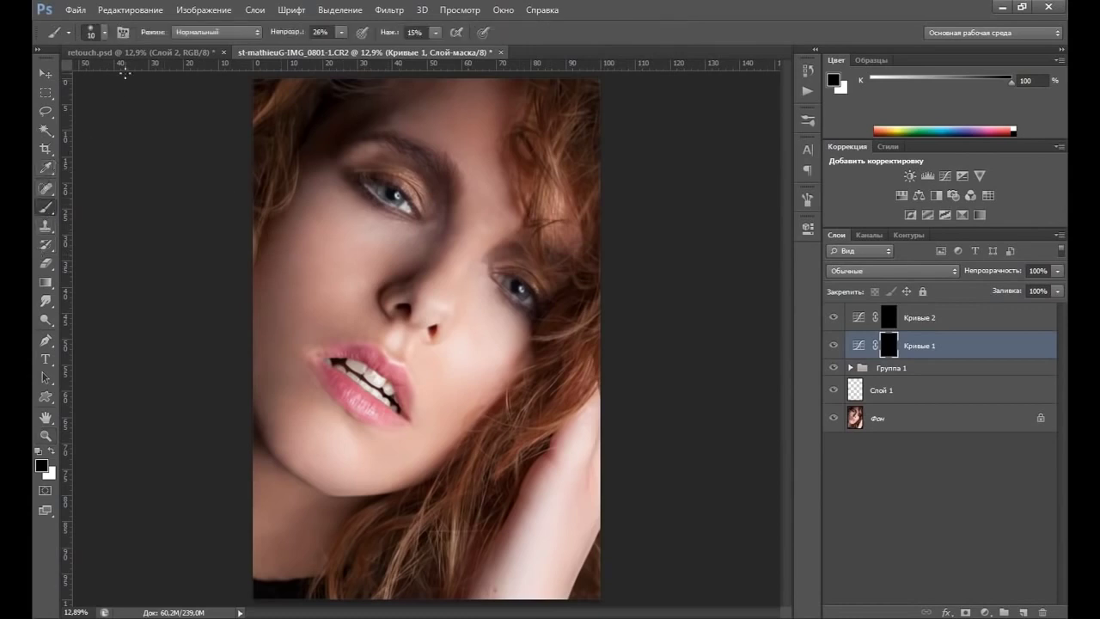
{"action": "left_click", "coordinate": [339, 33]}
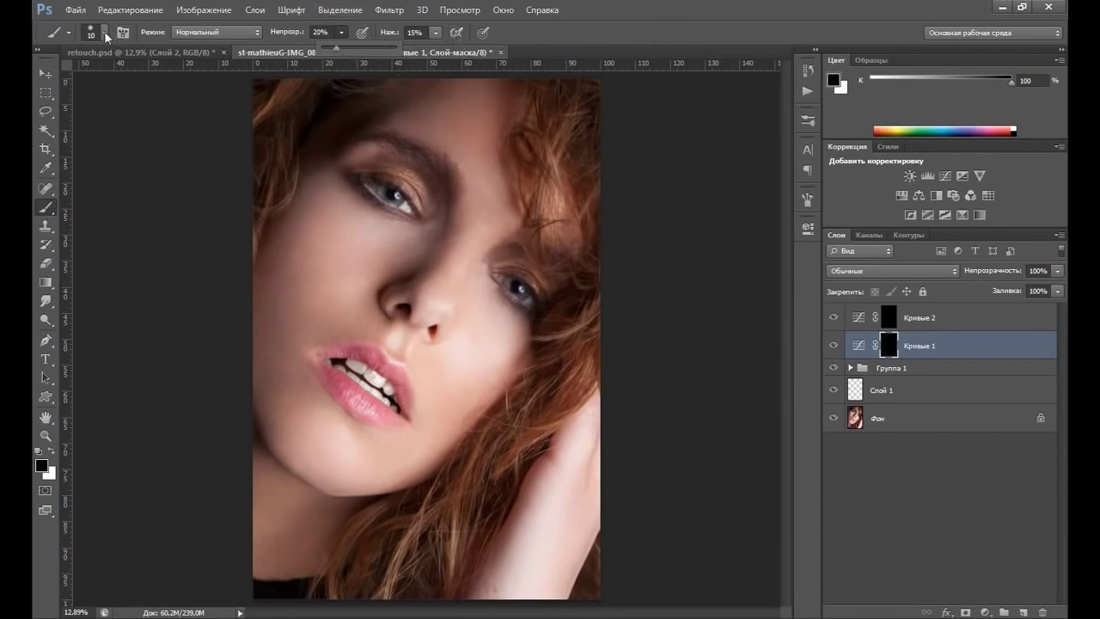
{"action": "left_click", "coordinate": [104, 35]}
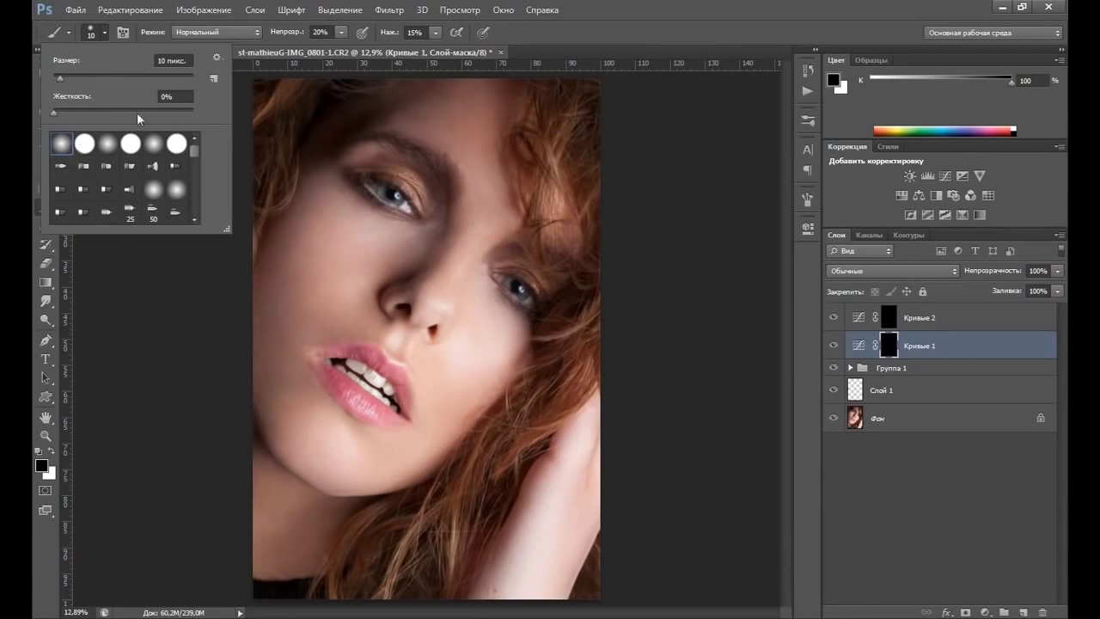
{"action": "left_click", "coordinate": [135, 76]}
{"action": "left_click", "coordinate": [168, 77]}
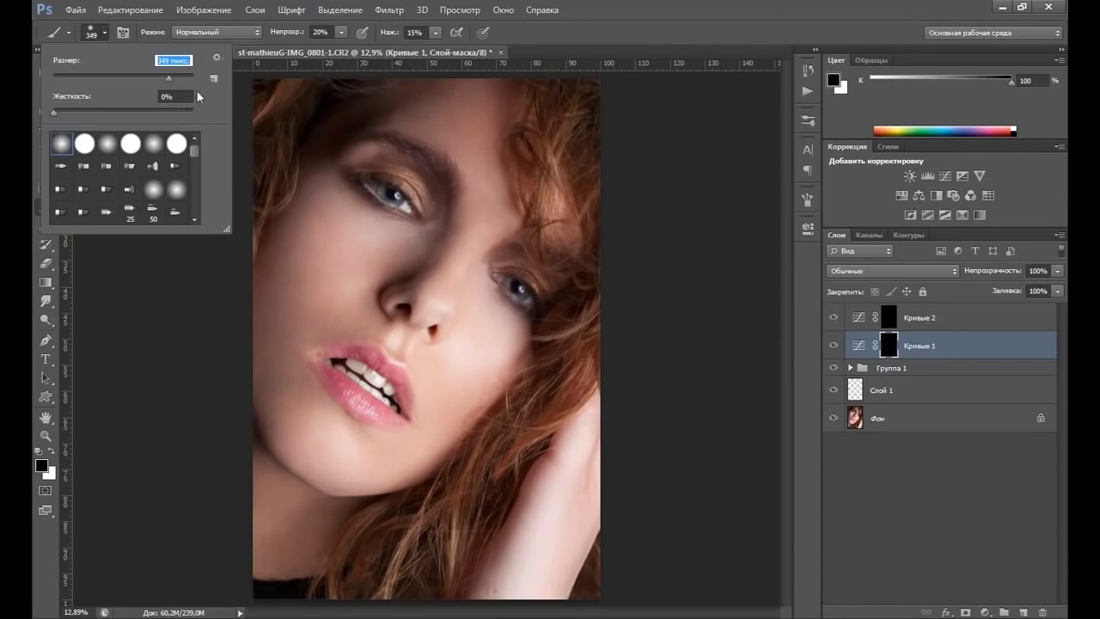
{"action": "left_click", "coordinate": [179, 77]}
{"action": "left_click", "coordinate": [180, 77]}
{"action": "left_click_drag", "start_coordinate": [181, 79], "coordinate": [186, 80]}
{"action": "left_click", "coordinate": [885, 352]}
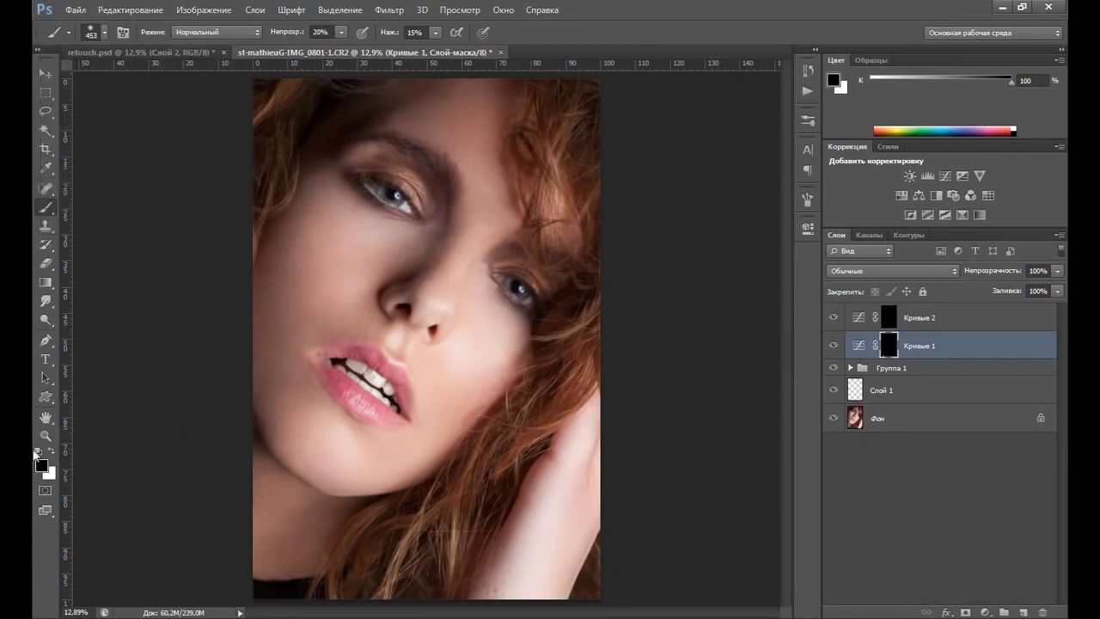
{"action": "left_click", "coordinate": [54, 450]}
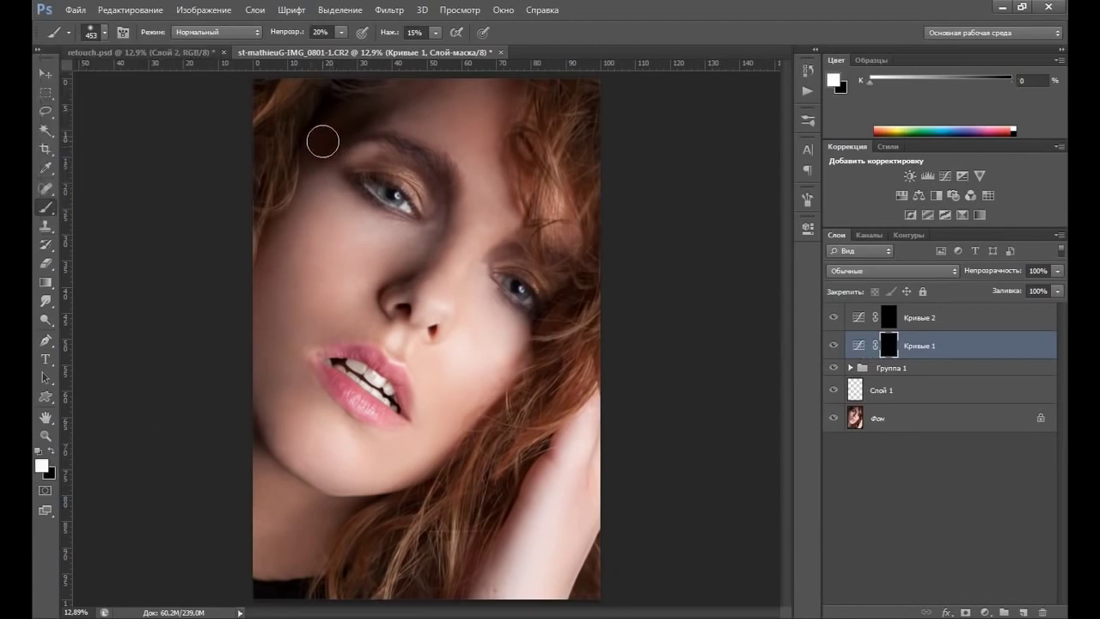
Step: Paint white on the Кривые 1 mask along the jaw, chin, hair edge and face edge, then compare
{"action": "mouse_move", "coordinate": [256, 421]}
{"action": "left_mouse_down"}
{"action": "mouse_move", "coordinate": [286, 485]}
{"action": "mouse_move", "coordinate": [330, 509]}
{"action": "mouse_move", "coordinate": [368, 509]}
{"action": "mouse_move", "coordinate": [305, 488]}
{"action": "mouse_move", "coordinate": [250, 274]}
{"action": "mouse_move", "coordinate": [312, 146]}
{"action": "mouse_move", "coordinate": [361, 98]}
{"action": "mouse_move", "coordinate": [423, 83]}
{"action": "mouse_move", "coordinate": [510, 86]}
{"action": "mouse_move", "coordinate": [498, 128]}
{"action": "mouse_move", "coordinate": [513, 180]}
{"action": "mouse_move", "coordinate": [492, 104]}
{"action": "mouse_move", "coordinate": [518, 215]}
{"action": "mouse_move", "coordinate": [570, 256]}
{"action": "mouse_move", "coordinate": [548, 233]}
{"action": "mouse_move", "coordinate": [481, 424]}
{"action": "left_mouse_up"}
{"action": "mouse_move", "coordinate": [520, 376]}
{"action": "left_mouse_down"}
{"action": "mouse_move", "coordinate": [533, 356]}
{"action": "mouse_move", "coordinate": [455, 447]}
{"action": "mouse_move", "coordinate": [366, 501]}
{"action": "mouse_move", "coordinate": [289, 481]}
{"action": "mouse_move", "coordinate": [356, 505]}
{"action": "left_mouse_up"}
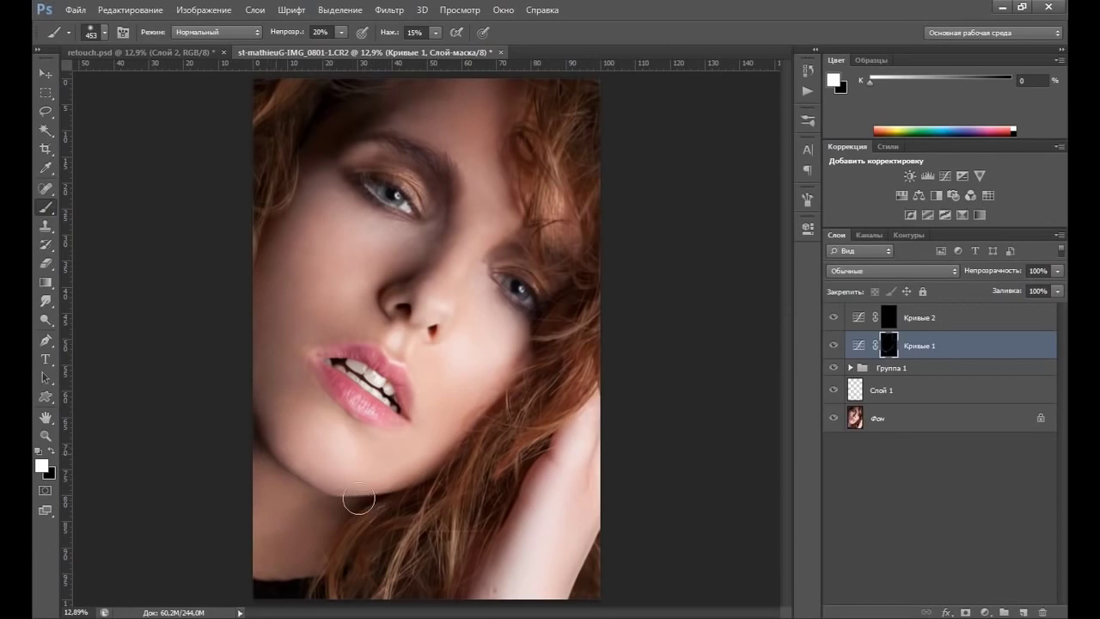
{"action": "mouse_move", "coordinate": [251, 335]}
{"action": "left_mouse_down"}
{"action": "mouse_move", "coordinate": [266, 437]}
{"action": "mouse_move", "coordinate": [255, 448]}
{"action": "mouse_move", "coordinate": [270, 464]}
{"action": "mouse_move", "coordinate": [255, 432]}
{"action": "mouse_move", "coordinate": [251, 303]}
{"action": "mouse_move", "coordinate": [266, 229]}
{"action": "mouse_move", "coordinate": [312, 135]}
{"action": "left_mouse_up"}
{"action": "left_click", "coordinate": [833, 344]}
{"action": "left_click", "coordinate": [834, 344]}
Step: Enlarge the brush to 1985 px, then shrink it back to 319 px
{"action": "right_click", "coordinate": [327, 250]}
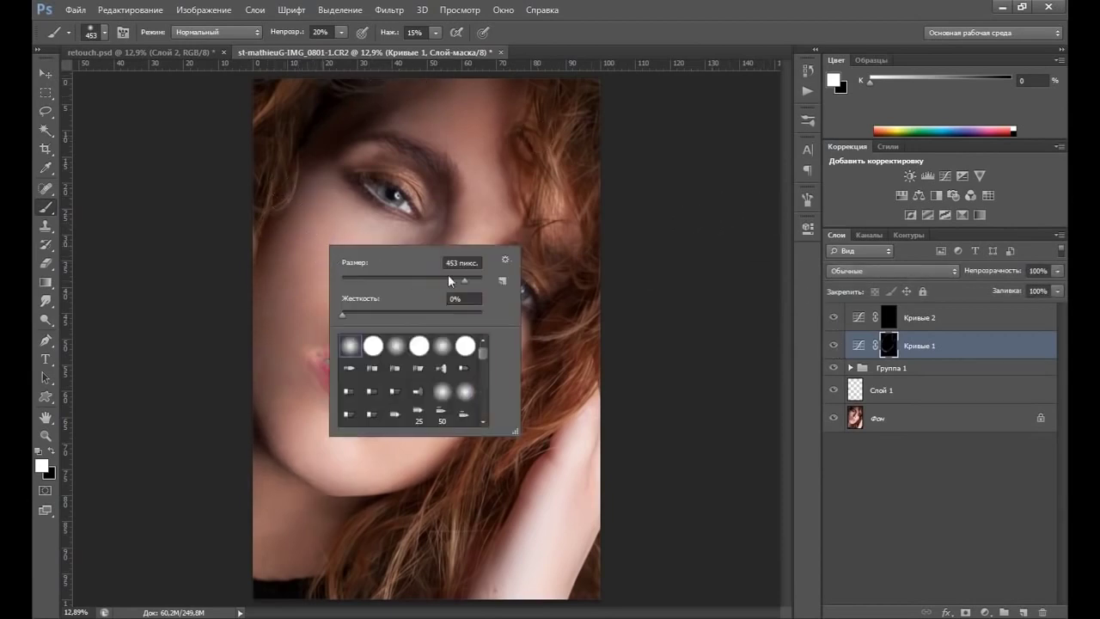
{"action": "left_click_drag", "start_coordinate": [471, 282], "coordinate": [468, 277]}
{"action": "left_click_drag", "start_coordinate": [473, 276], "coordinate": [476, 276]}
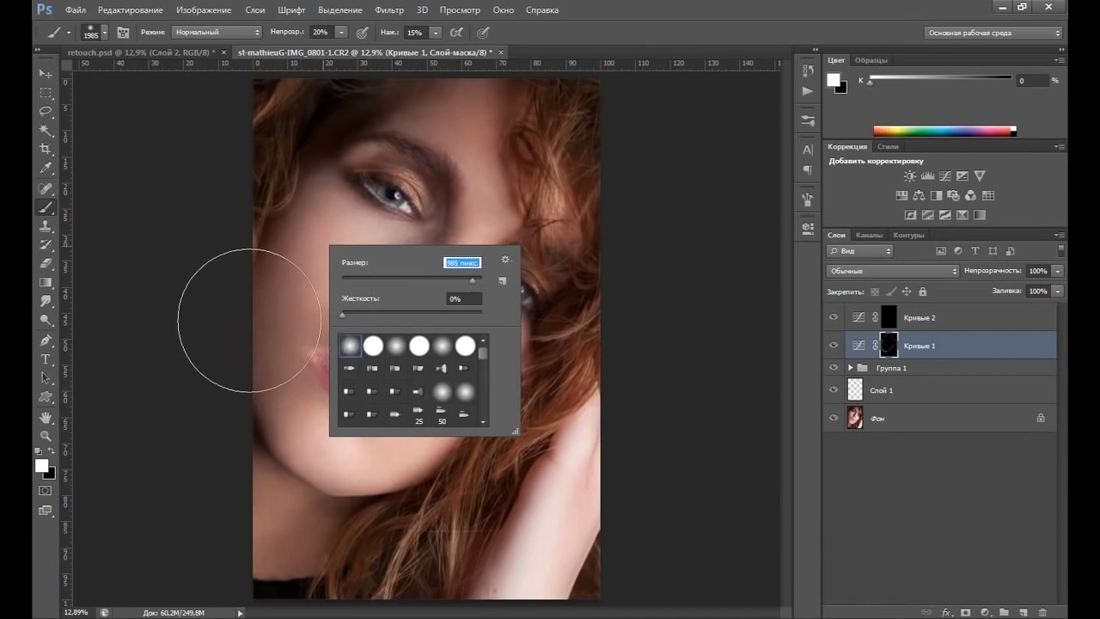
{"action": "left_click", "coordinate": [241, 279]}
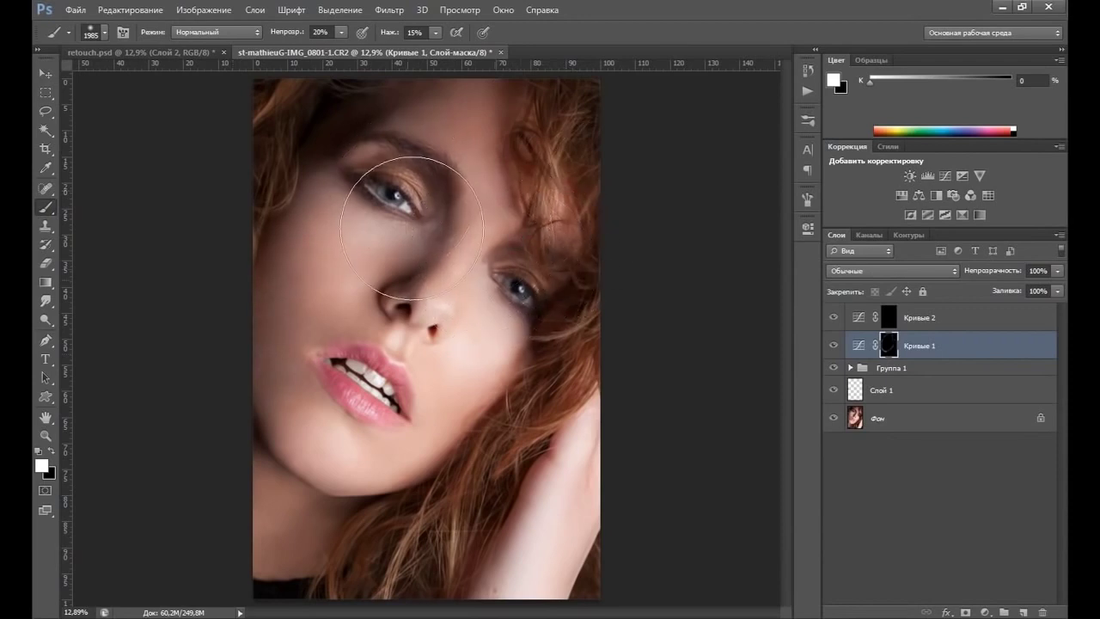
{"action": "right_click", "coordinate": [603, 202]}
{"action": "right_click", "coordinate": [522, 286]}
{"action": "right_click", "coordinate": [437, 237]}
{"action": "key", "text": "Escape"}
{"action": "right_click", "coordinate": [517, 298]}
{"action": "left_click", "coordinate": [620, 311]}
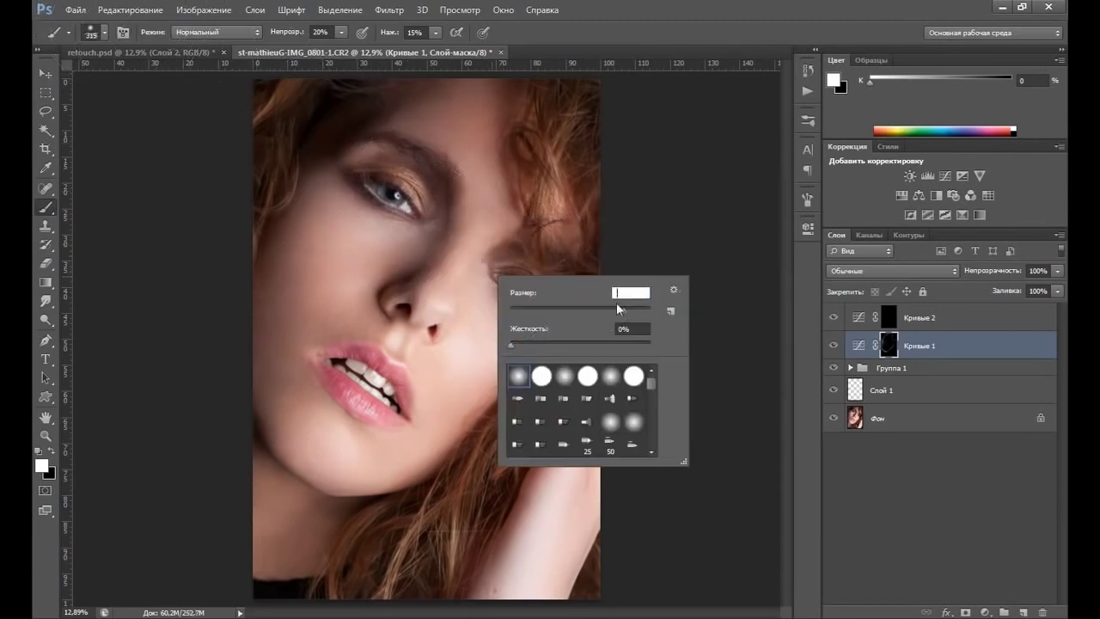
Step: Set the brush to 473 px, shade the left eyelid, and toggle Кривые 1 to compare
{"action": "left_click", "coordinate": [633, 307]}
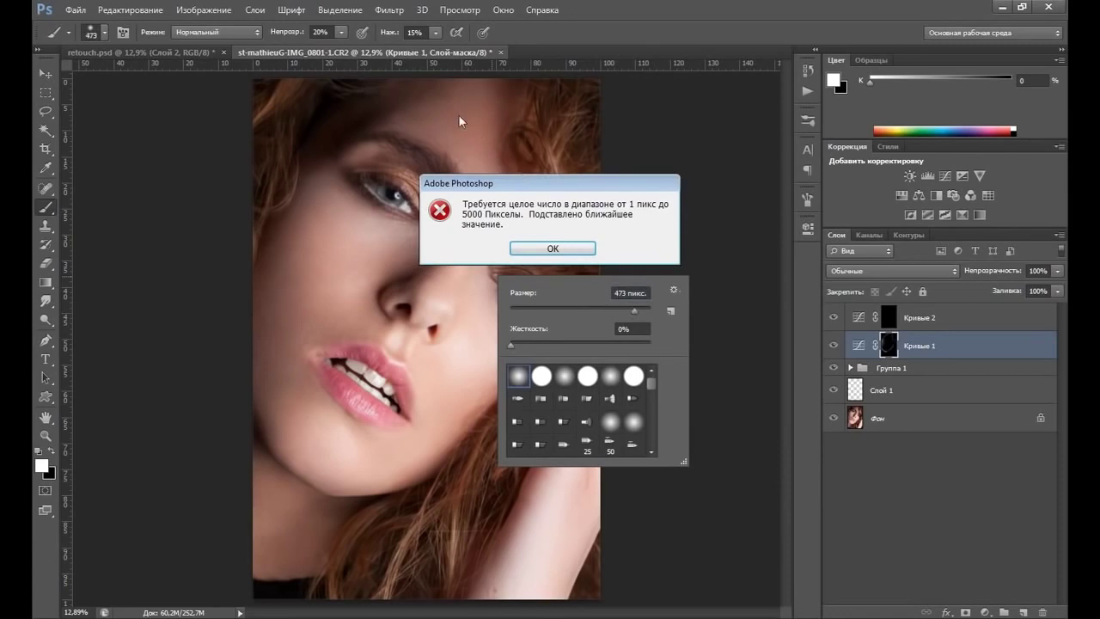
{"action": "left_click", "coordinate": [533, 244]}
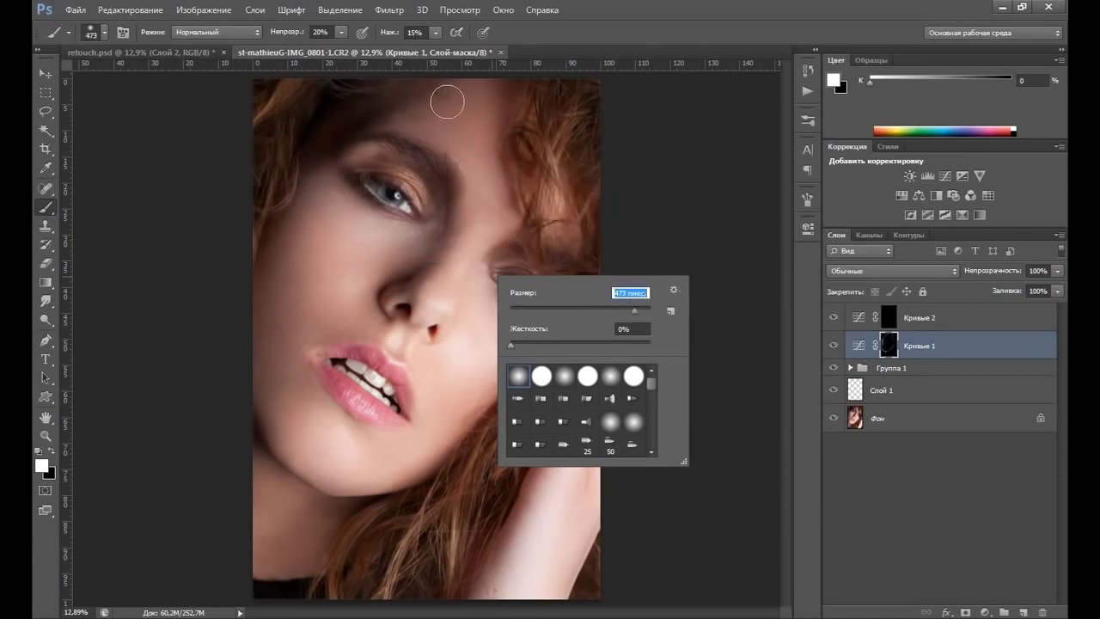
{"action": "key", "text": "Return"}
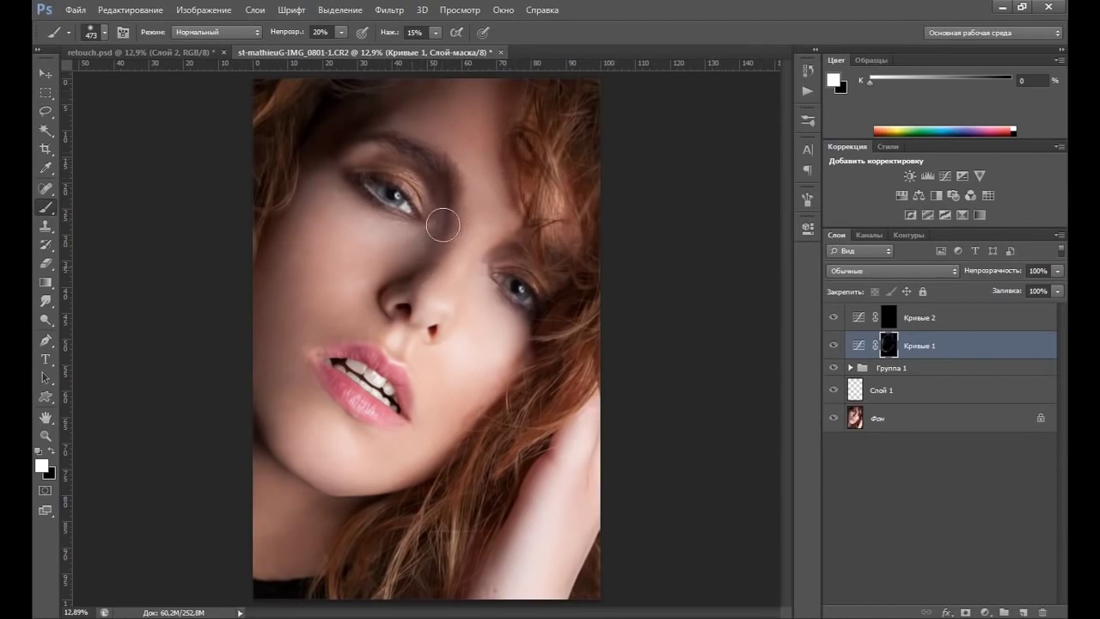
{"action": "mouse_move", "coordinate": [438, 207]}
{"action": "left_mouse_down"}
{"action": "mouse_move", "coordinate": [417, 166]}
{"action": "mouse_move", "coordinate": [381, 155]}
{"action": "mouse_move", "coordinate": [429, 197]}
{"action": "left_mouse_up"}
{"action": "right_click", "coordinate": [480, 297]}
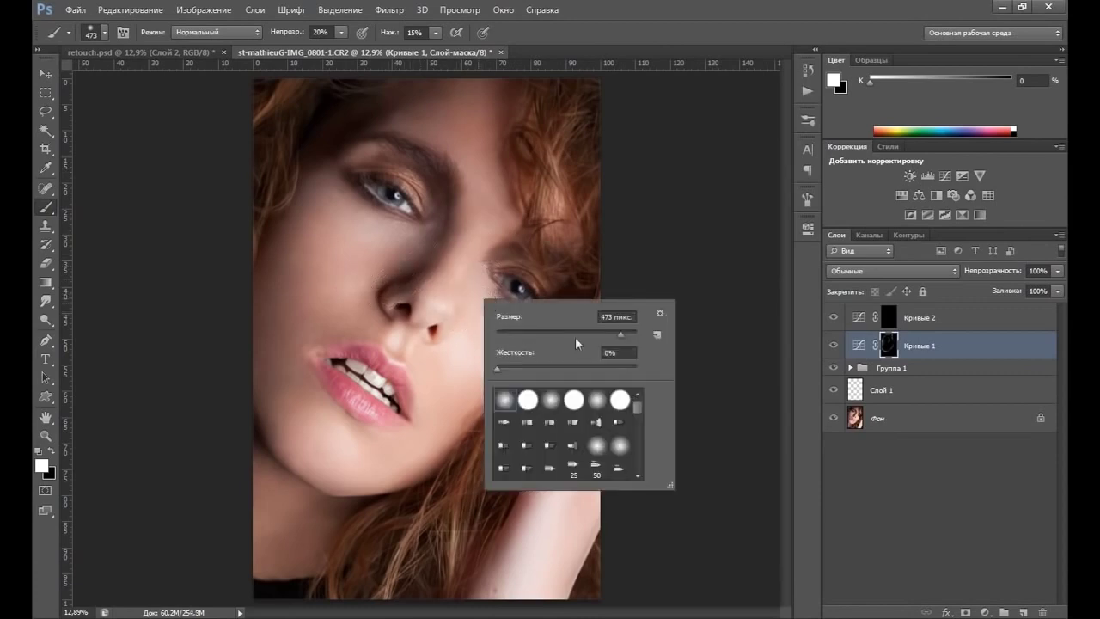
{"action": "key", "text": "Return"}
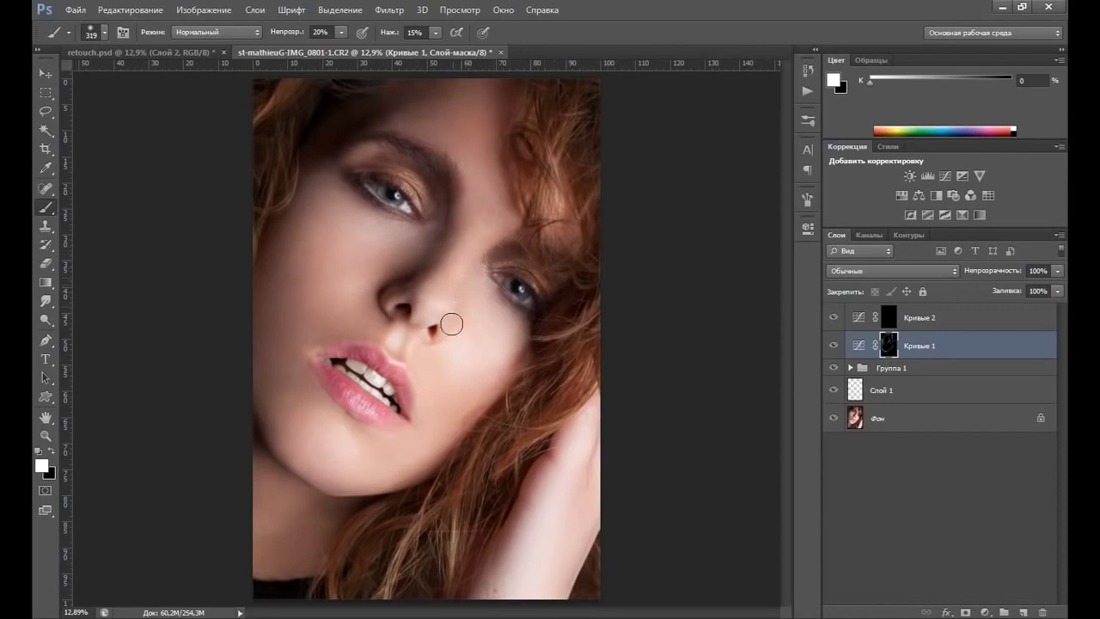
{"action": "left_click", "coordinate": [833, 344]}
{"action": "left_click", "coordinate": [834, 345]}
{"action": "left_click", "coordinate": [833, 345]}
{"action": "left_click", "coordinate": [833, 345]}
Step: Shrink the brush to 182 px, shade along the lower lip, and toggle Кривые 1 to compare
{"action": "right_click", "coordinate": [428, 407]}
{"action": "left_click_drag", "start_coordinate": [555, 436], "coordinate": [549, 437]}
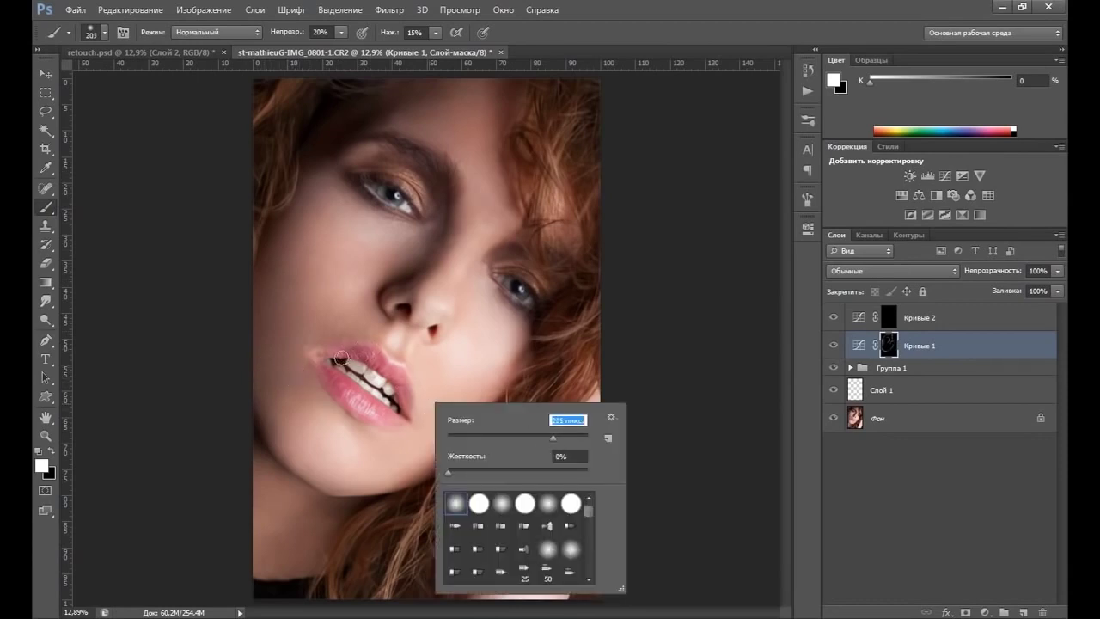
{"action": "left_click_drag", "start_coordinate": [546, 436], "coordinate": [545, 436]}
{"action": "key", "text": "Return"}
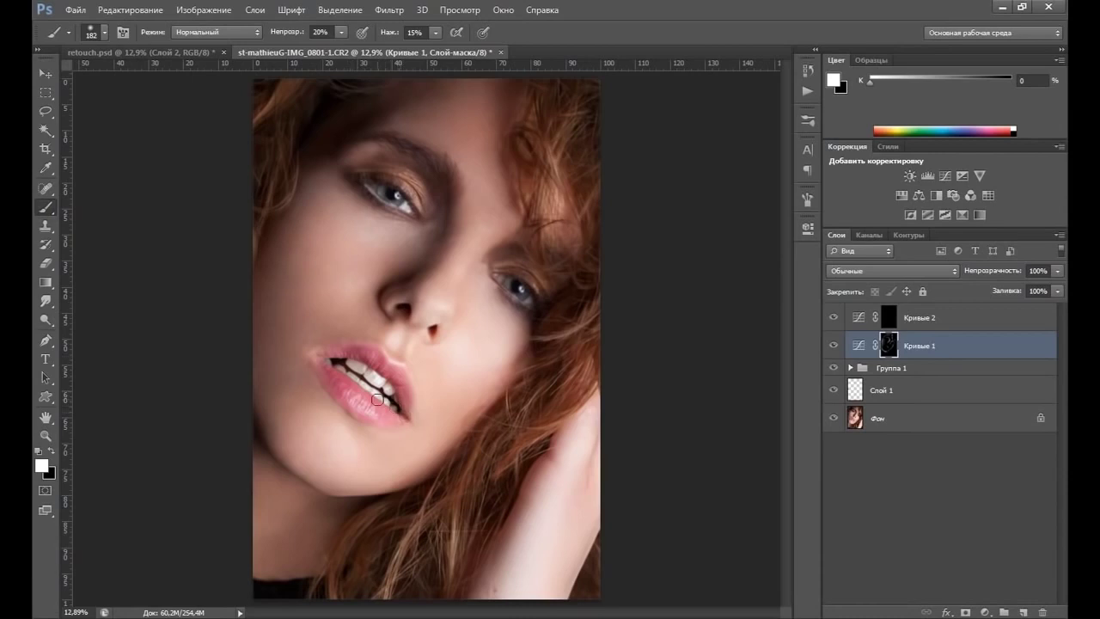
{"action": "mouse_move", "coordinate": [364, 393]}
{"action": "left_mouse_down"}
{"action": "mouse_move", "coordinate": [390, 416]}
{"action": "mouse_move", "coordinate": [338, 371]}
{"action": "left_mouse_up"}
{"action": "left_click", "coordinate": [832, 344]}
{"action": "left_click", "coordinate": [832, 345]}
{"action": "left_click", "coordinate": [832, 344]}
{"action": "left_click", "coordinate": [832, 345]}
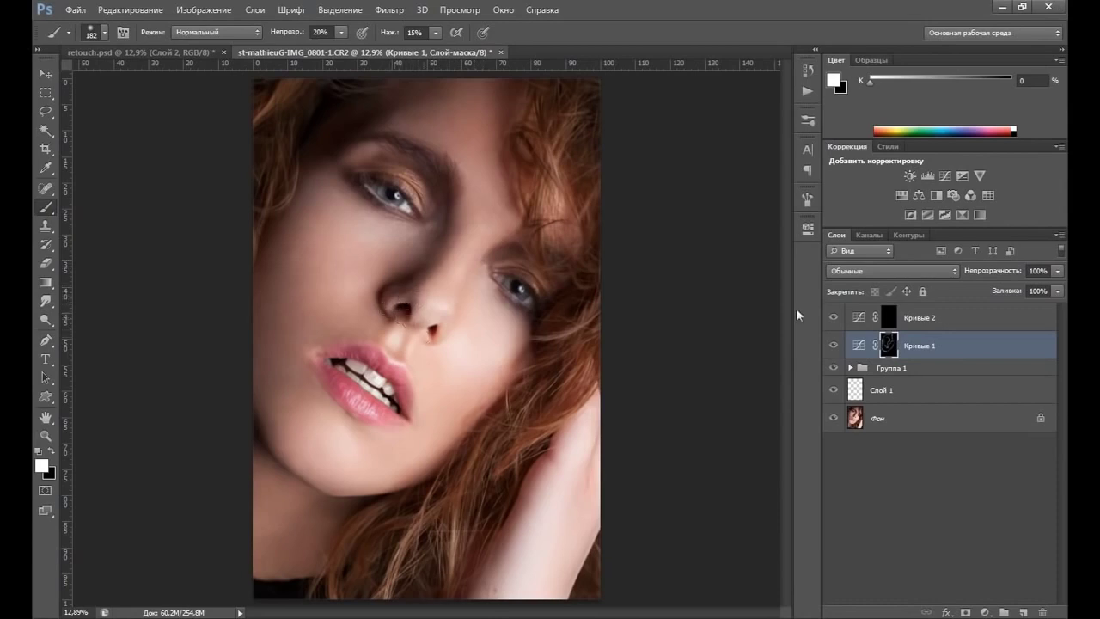
{"action": "left_click", "coordinate": [832, 345]}
{"action": "left_click", "coordinate": [833, 347]}
Step: Shade beside the left nostril, then set brush flow to 23% and size to 370 px
{"action": "left_click_drag", "start_coordinate": [400, 343], "coordinate": [402, 321]}
{"action": "left_click", "coordinate": [435, 32]}
{"action": "left_click", "coordinate": [603, 30]}
{"action": "right_click", "coordinate": [417, 472]}
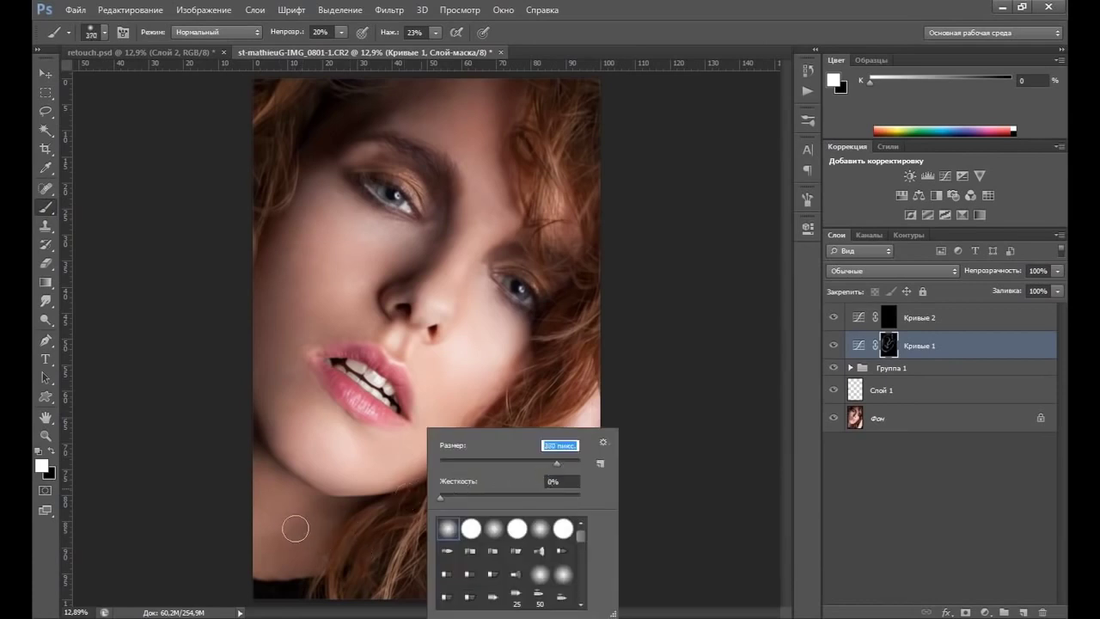
{"action": "left_click", "coordinate": [273, 556]}
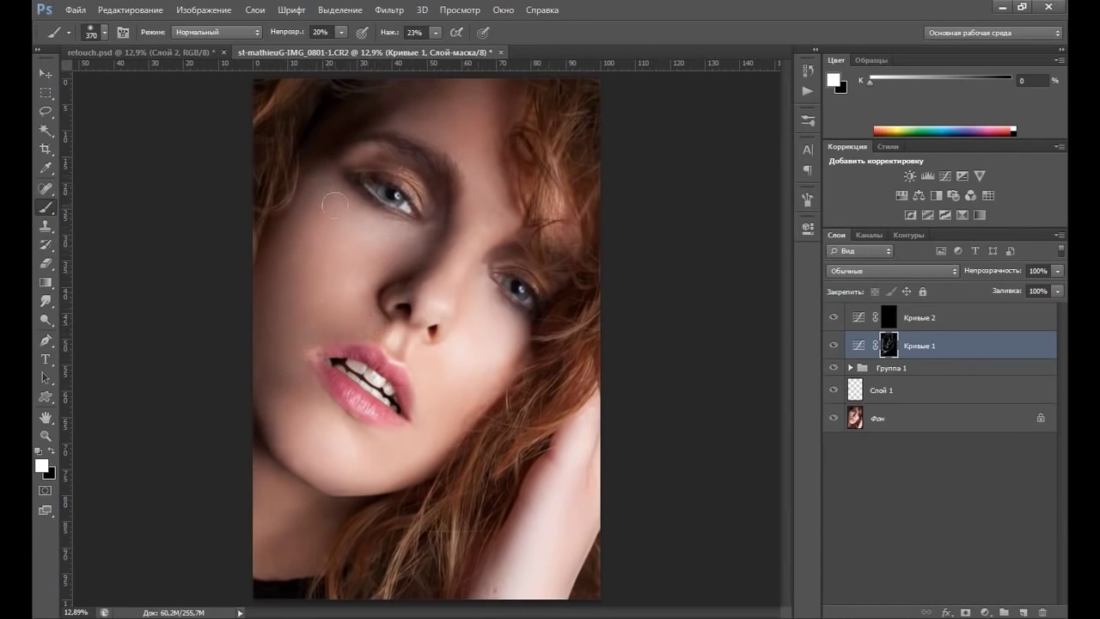
{"action": "left_click", "coordinate": [892, 323]}
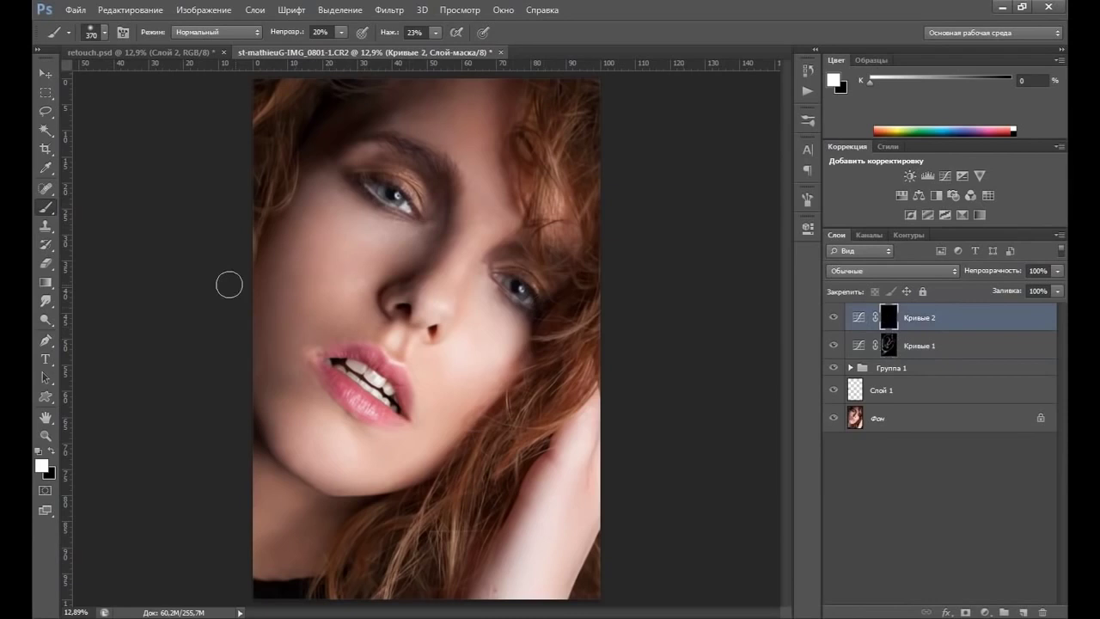
Step: Paint a 1753 px soft stroke over the left cheek and toggle Кривые 2 to compare
{"action": "right_click", "coordinate": [401, 247]}
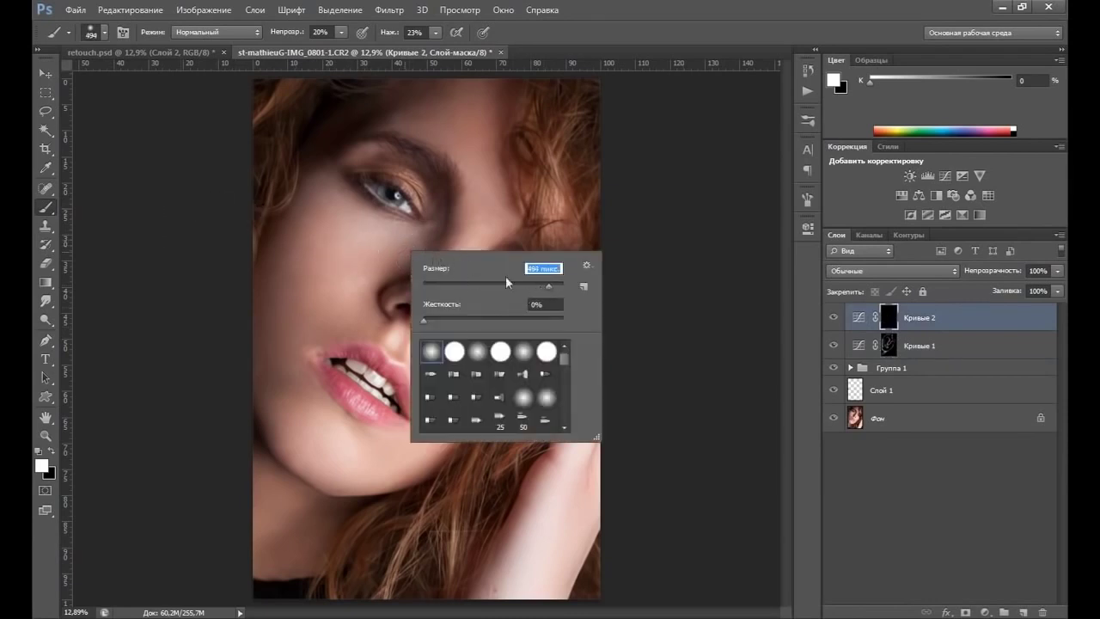
{"action": "left_click_drag", "start_coordinate": [549, 287], "coordinate": [553, 286]}
{"action": "key", "text": "Return"}
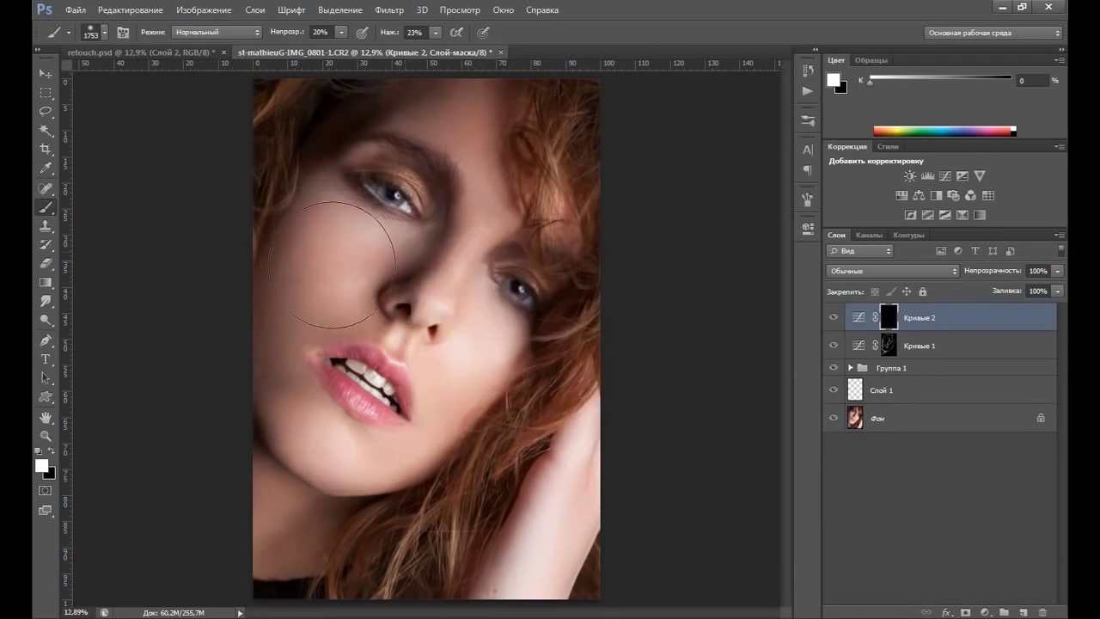
{"action": "mouse_move", "coordinate": [347, 256]}
{"action": "left_mouse_down"}
{"action": "mouse_move", "coordinate": [329, 259]}
{"action": "mouse_move", "coordinate": [360, 245]}
{"action": "mouse_move", "coordinate": [332, 221]}
{"action": "mouse_move", "coordinate": [364, 221]}
{"action": "left_mouse_up"}
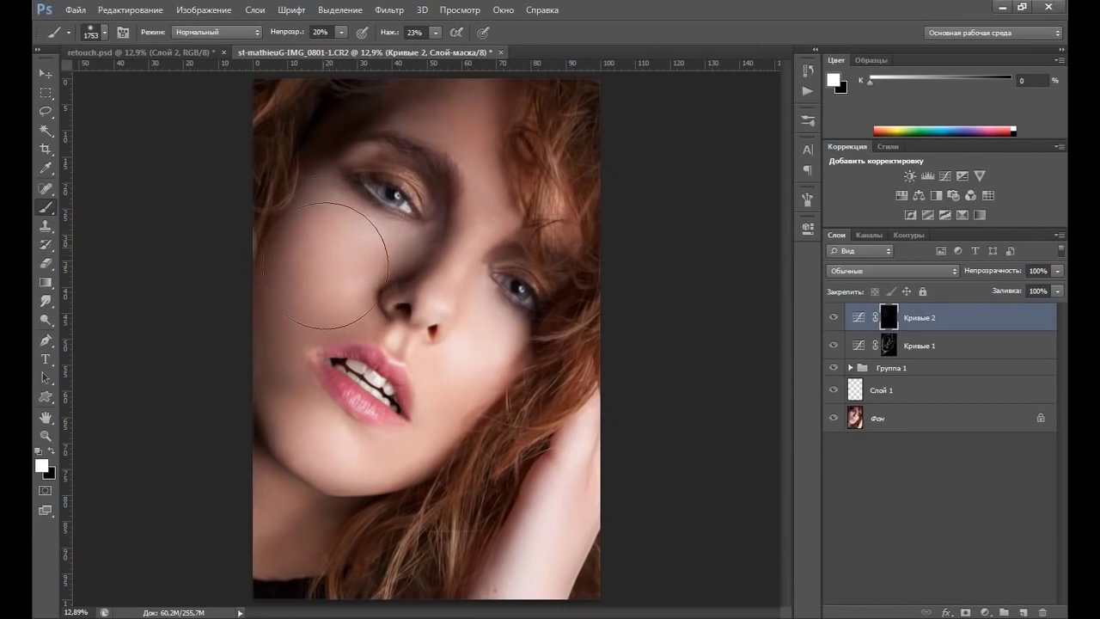
{"action": "left_click", "coordinate": [839, 321]}
{"action": "left_click", "coordinate": [838, 323]}
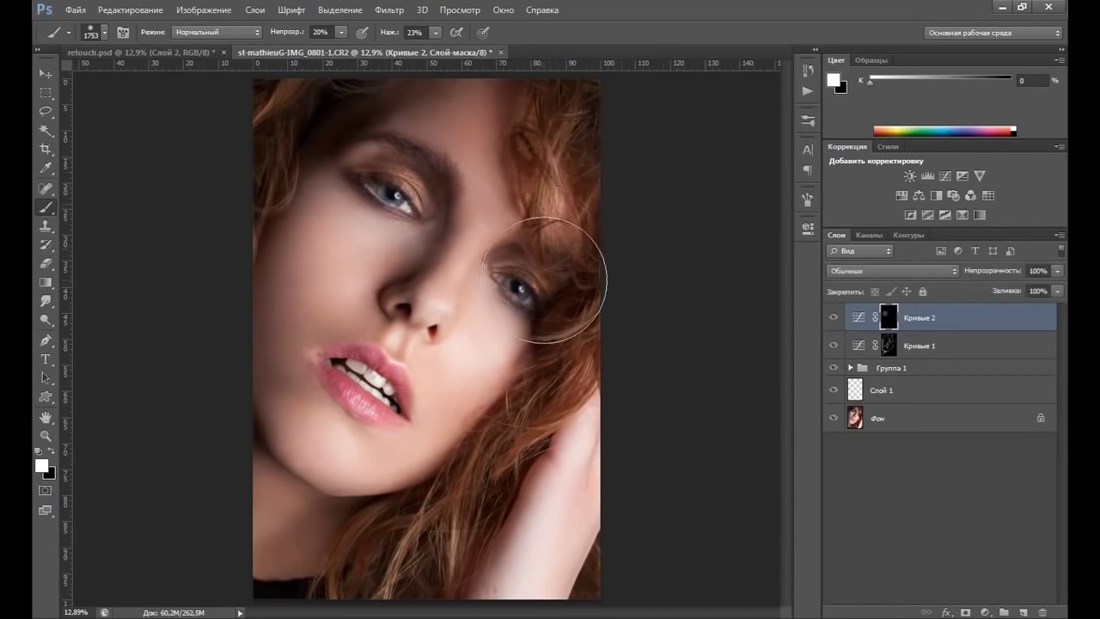
Step: Resize the brush to about 339 px and paint the brightening onto the chin and left cheek
{"action": "right_click", "coordinate": [550, 342]}
{"action": "left_click_drag", "start_coordinate": [677, 380], "coordinate": [685, 375]}
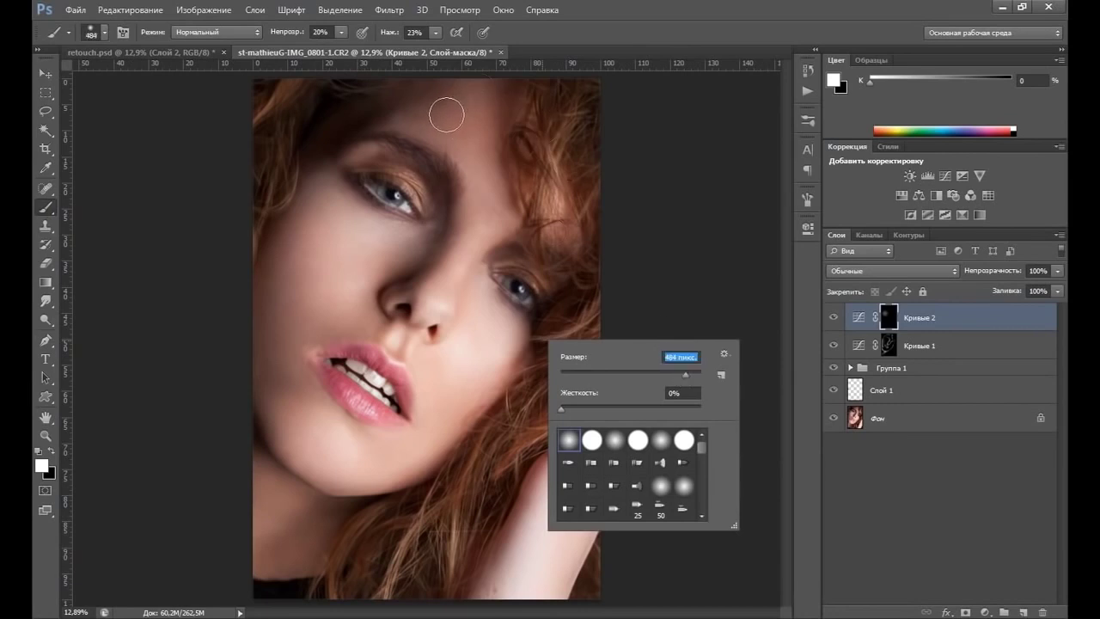
{"action": "key", "text": "Return"}
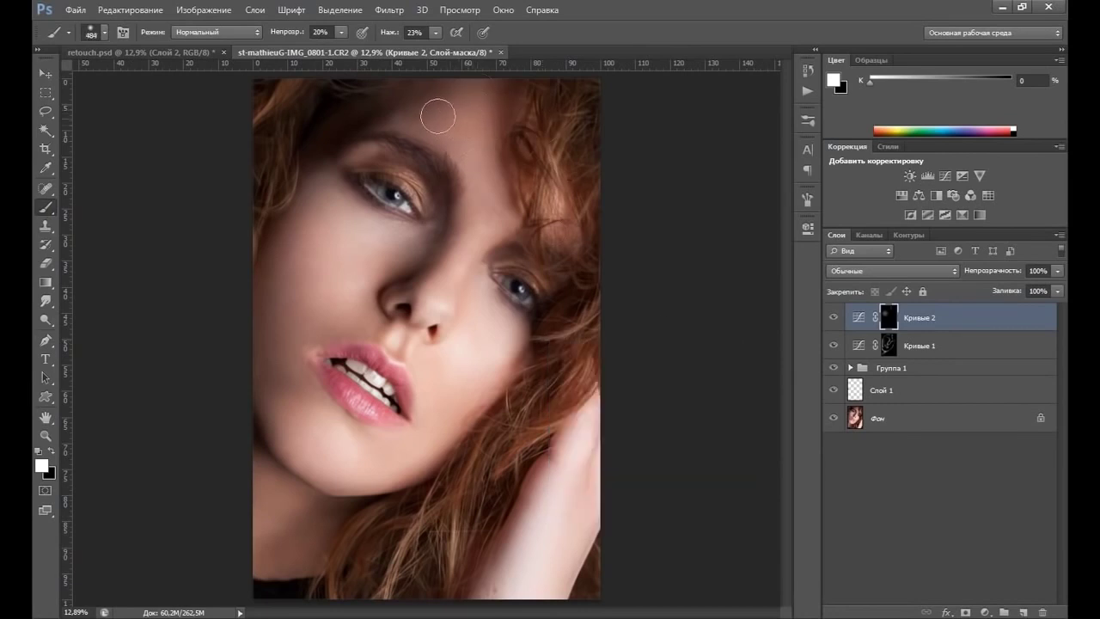
{"action": "right_click", "coordinate": [513, 286]}
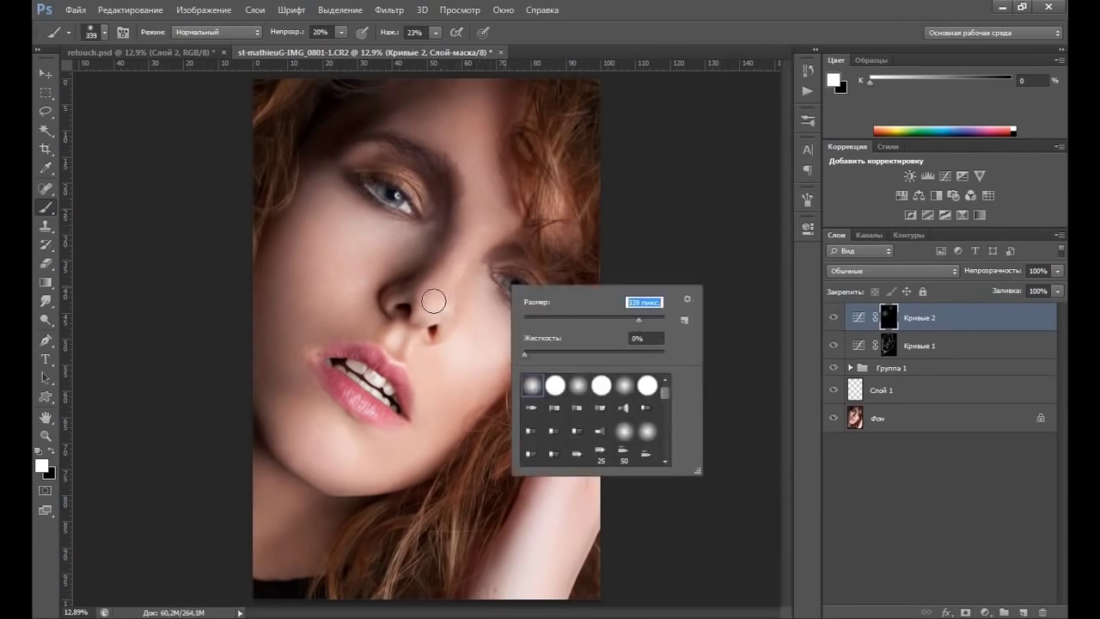
{"action": "key", "text": "Return"}
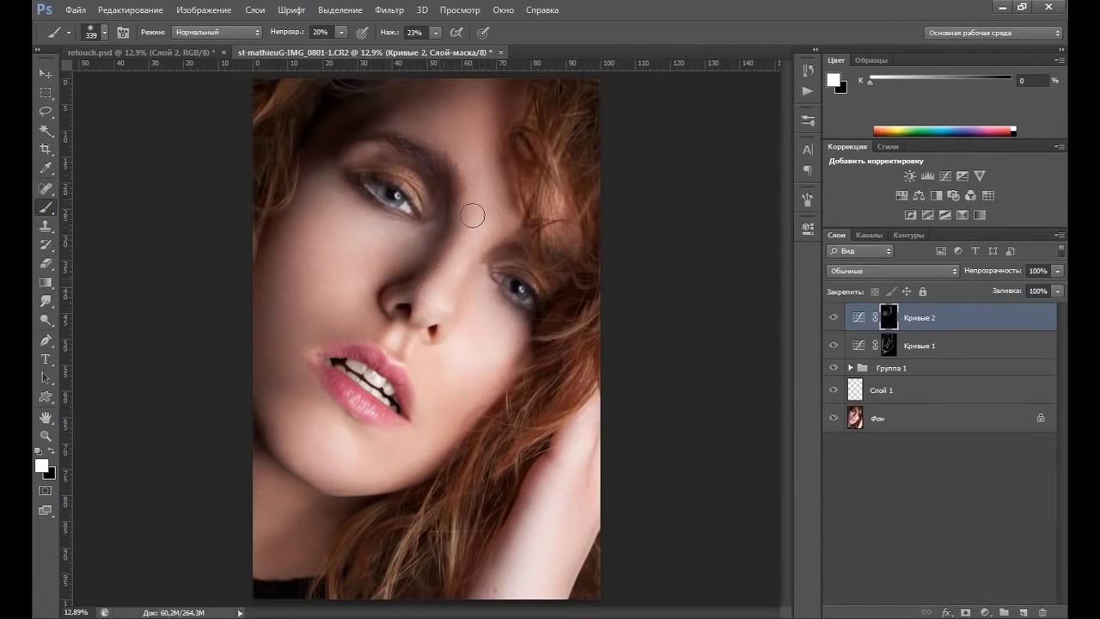
{"action": "right_click", "coordinate": [519, 361]}
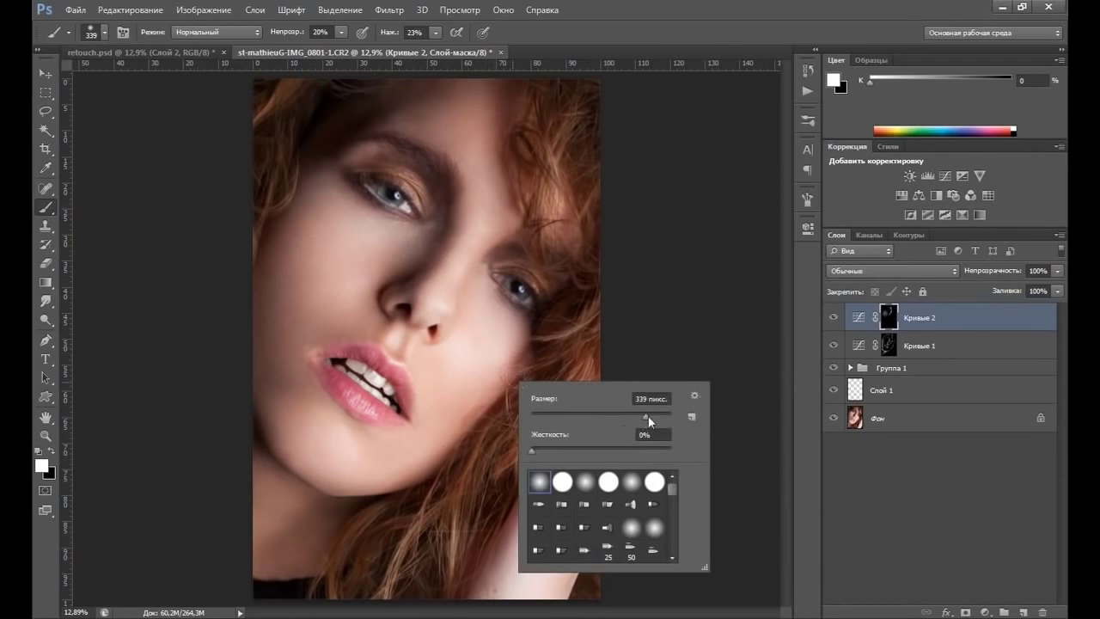
{"action": "left_click", "coordinate": [485, 331]}
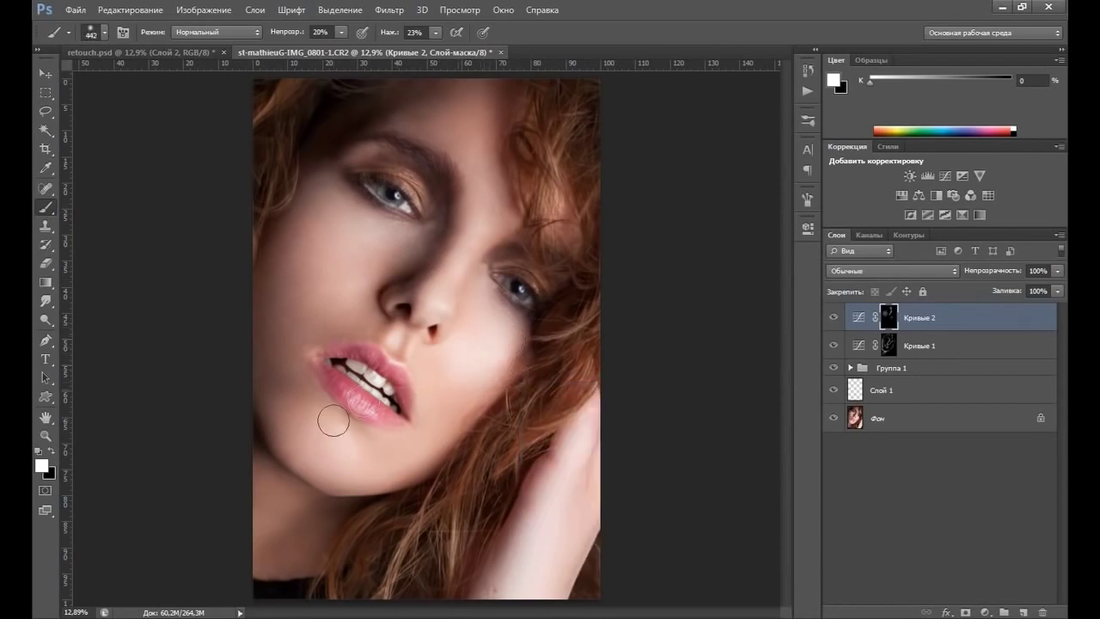
{"action": "left_click_drag", "start_coordinate": [310, 438], "coordinate": [300, 441]}
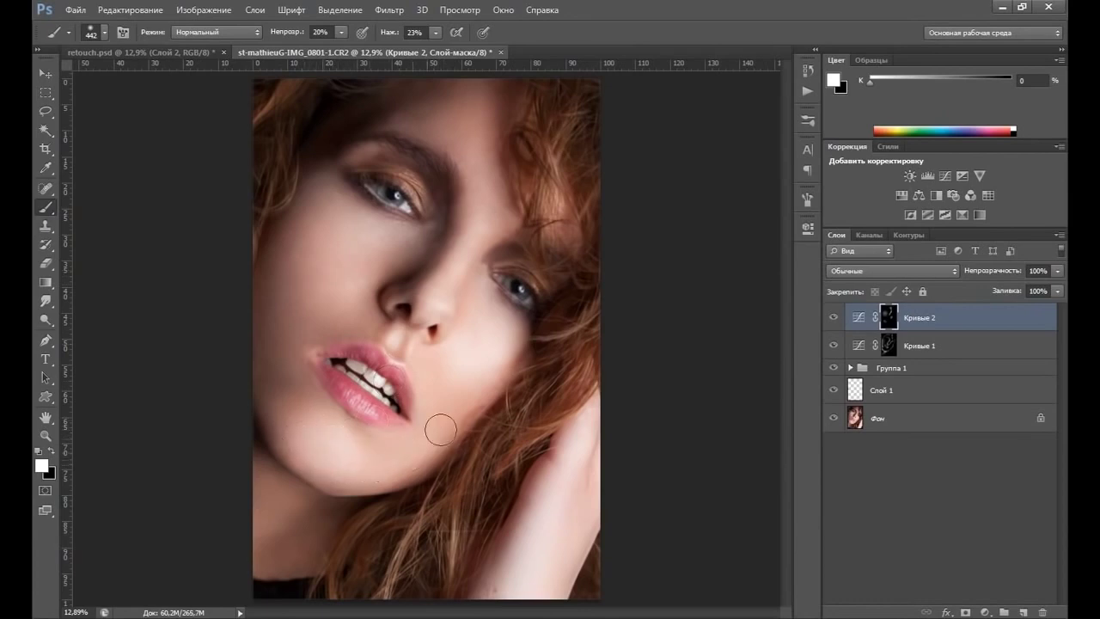
{"action": "mouse_move", "coordinate": [289, 300]}
{"action": "left_mouse_down"}
{"action": "mouse_move", "coordinate": [285, 278]}
{"action": "mouse_move", "coordinate": [300, 287]}
{"action": "mouse_move", "coordinate": [320, 266]}
{"action": "left_mouse_up"}
Step: Shrink the soft brush from 442 px down to 141 px
{"action": "right_click", "coordinate": [452, 333]}
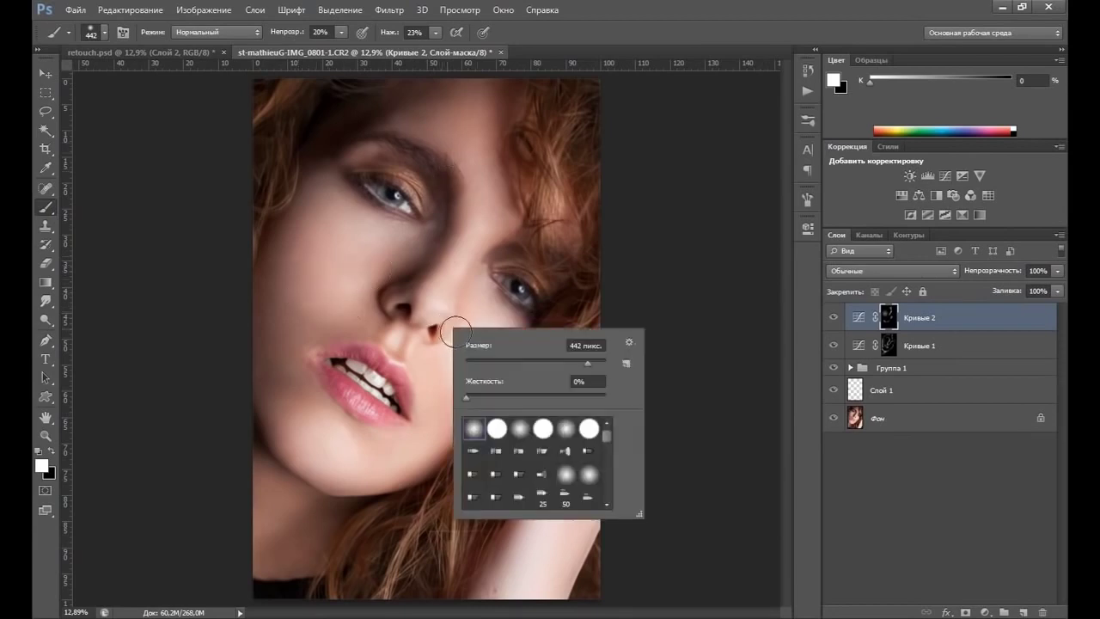
{"action": "left_click", "coordinate": [579, 361]}
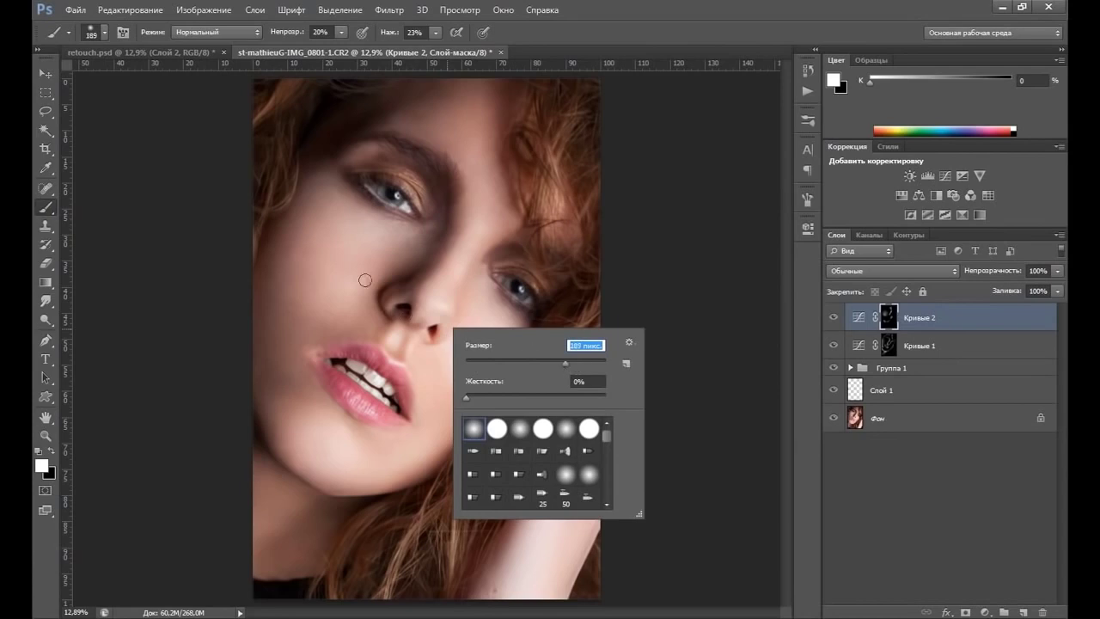
{"action": "key", "text": "Down"}
{"action": "key", "text": "Down"}
{"action": "key", "text": "Down"}
{"action": "left_click_drag", "start_coordinate": [560, 361], "coordinate": [550, 363]}
{"action": "key", "text": "Return"}
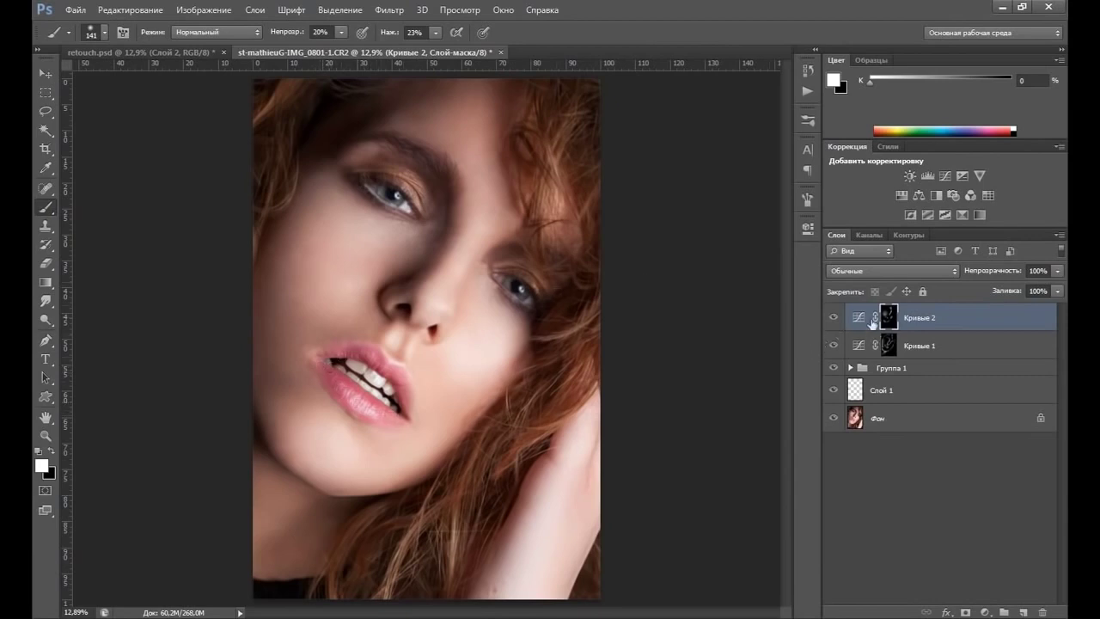
Step: Toggle Кривые 2 off and on twice to compare, then select Кривые 1's mask
{"action": "left_click", "coordinate": [832, 321]}
{"action": "left_click", "coordinate": [832, 321]}
{"action": "left_click", "coordinate": [832, 318]}
{"action": "left_click", "coordinate": [833, 318]}
{"action": "left_click", "coordinate": [896, 350]}
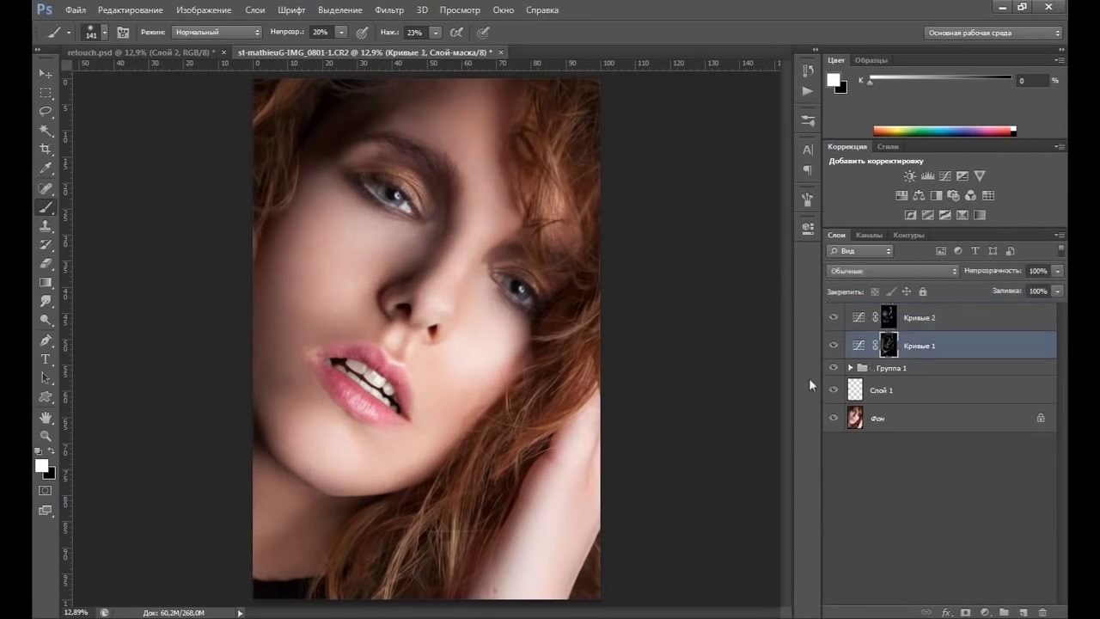
Step: Keep the Brush tool, set it to 201 px, and select Кривые 1 and Кривые 2 together
{"action": "right_click", "coordinate": [67, 214]}
{"action": "right_click", "coordinate": [46, 207]}
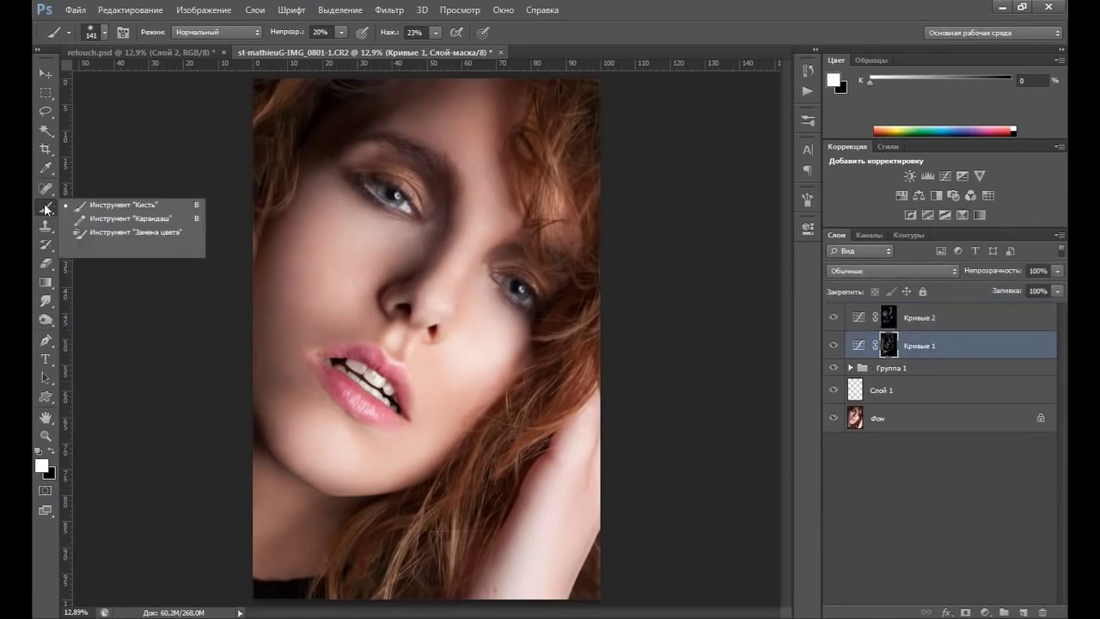
{"action": "left_click", "coordinate": [113, 204]}
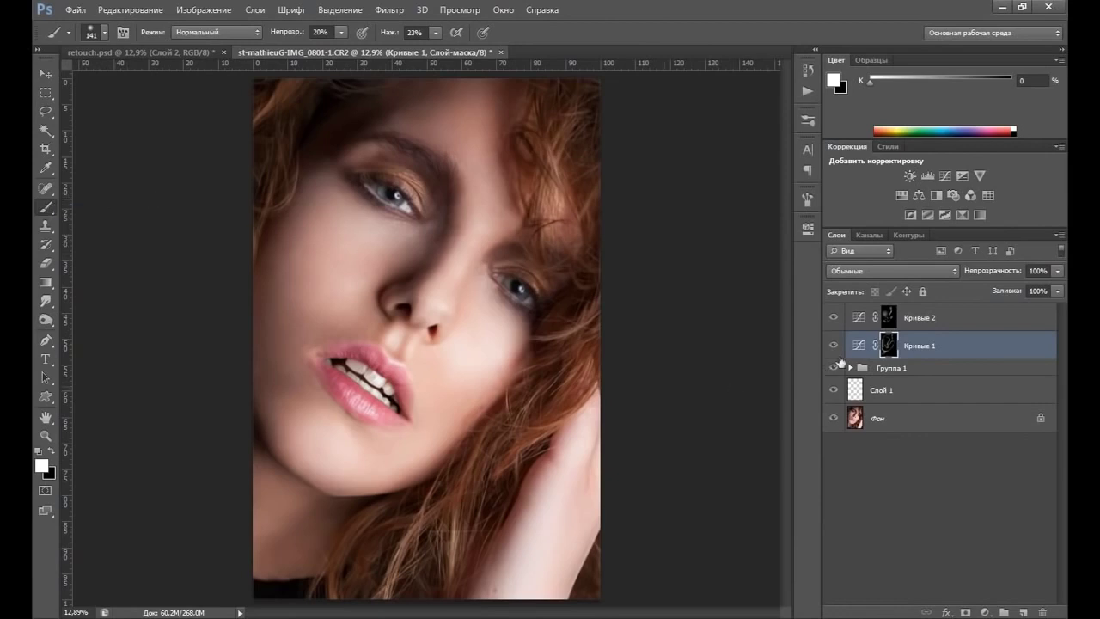
{"action": "right_click", "coordinate": [281, 242]}
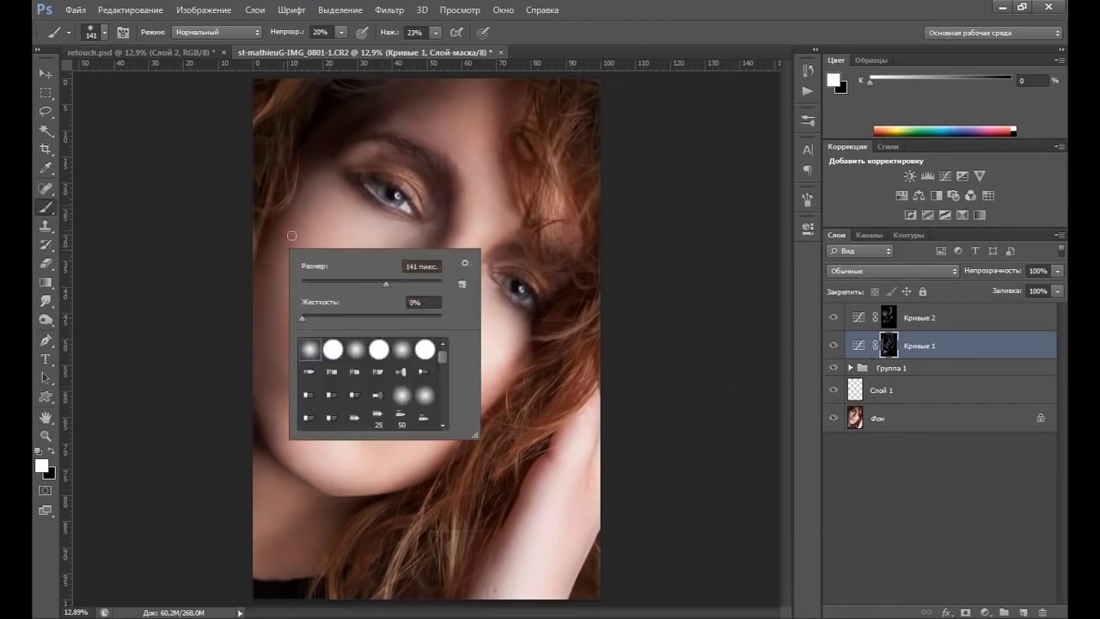
{"action": "left_click", "coordinate": [407, 283]}
{"action": "left_click_drag", "start_coordinate": [422, 287], "coordinate": [429, 287]}
{"action": "left_click", "coordinate": [288, 225]}
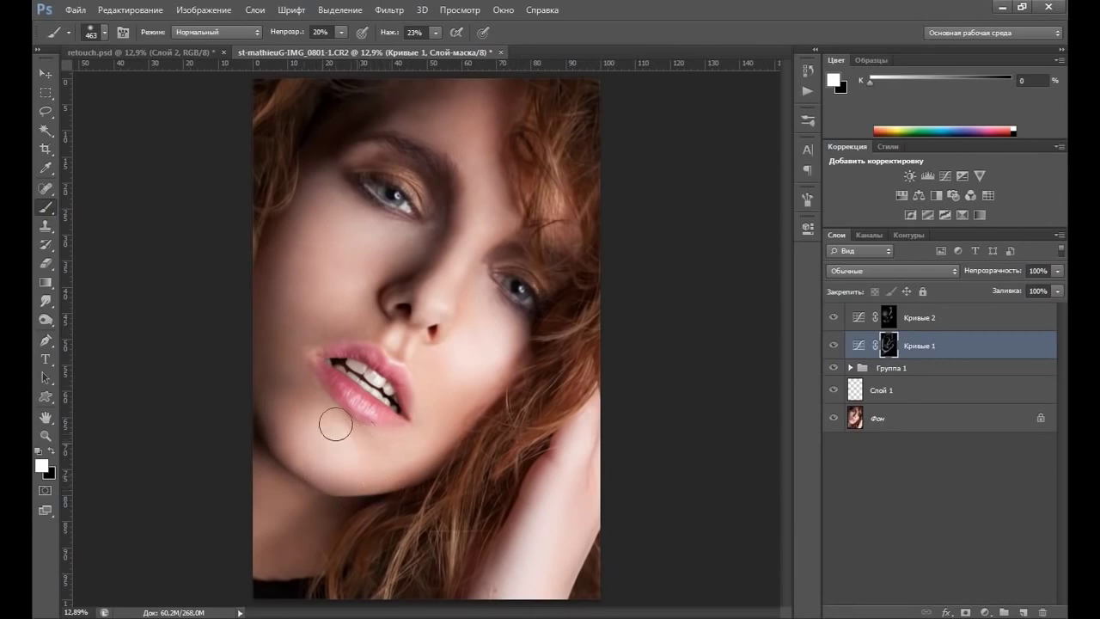
{"action": "right_click", "coordinate": [408, 428]}
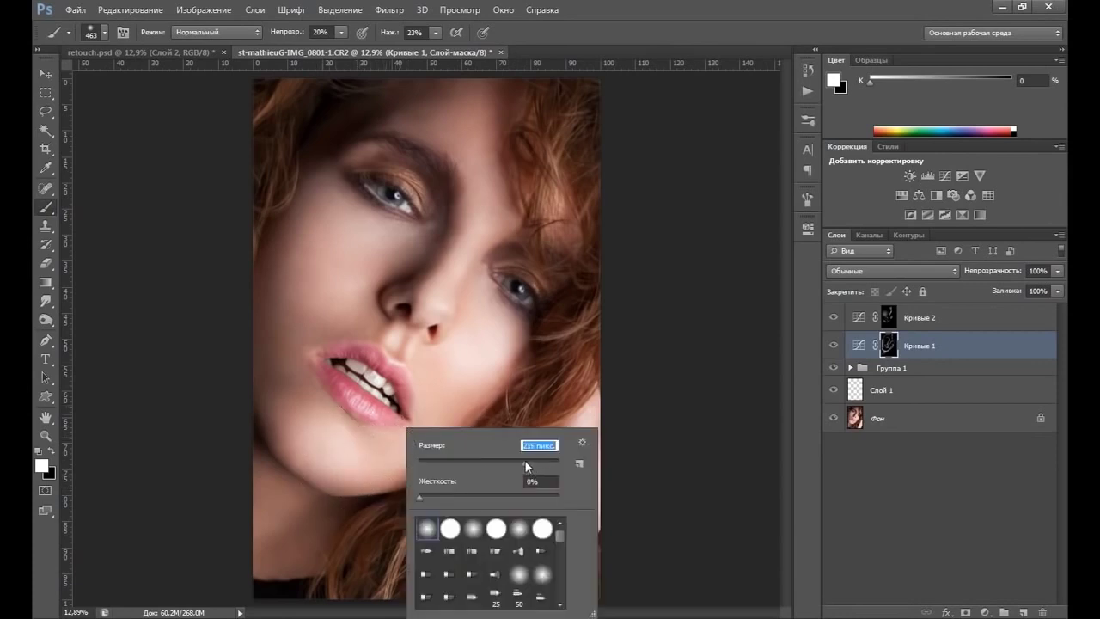
{"action": "left_click", "coordinate": [365, 434]}
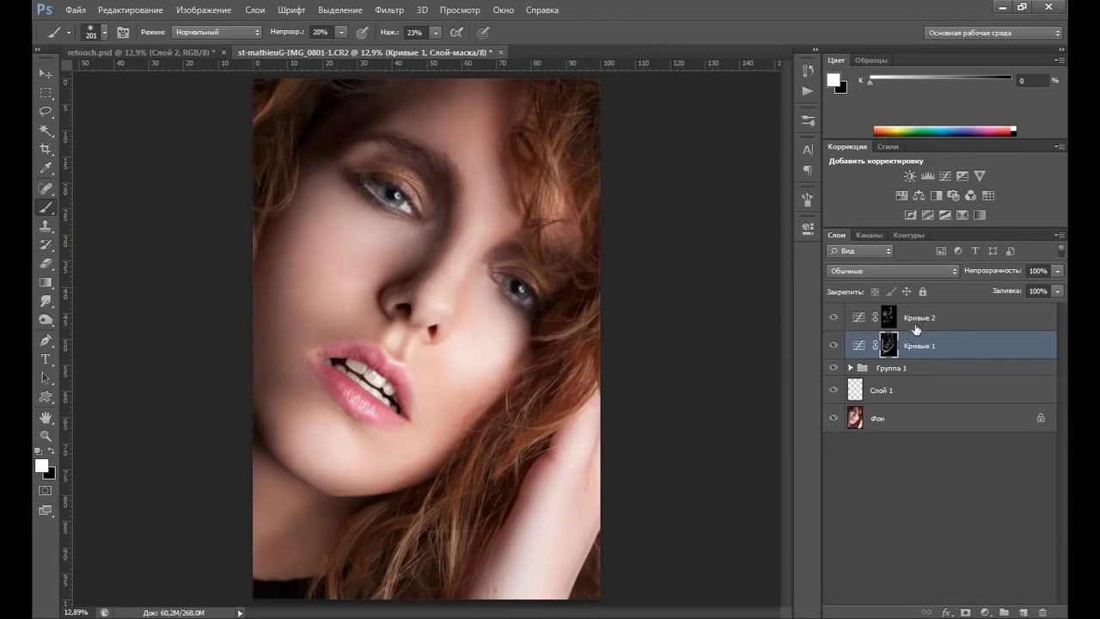
{"action": "left_click", "coordinate": [919, 320], "text": "shift"}
Step: Group both curves layers into Группа 2 with Ctrl+G and toggle it to compare
{"action": "key", "text": "ctrl+g"}
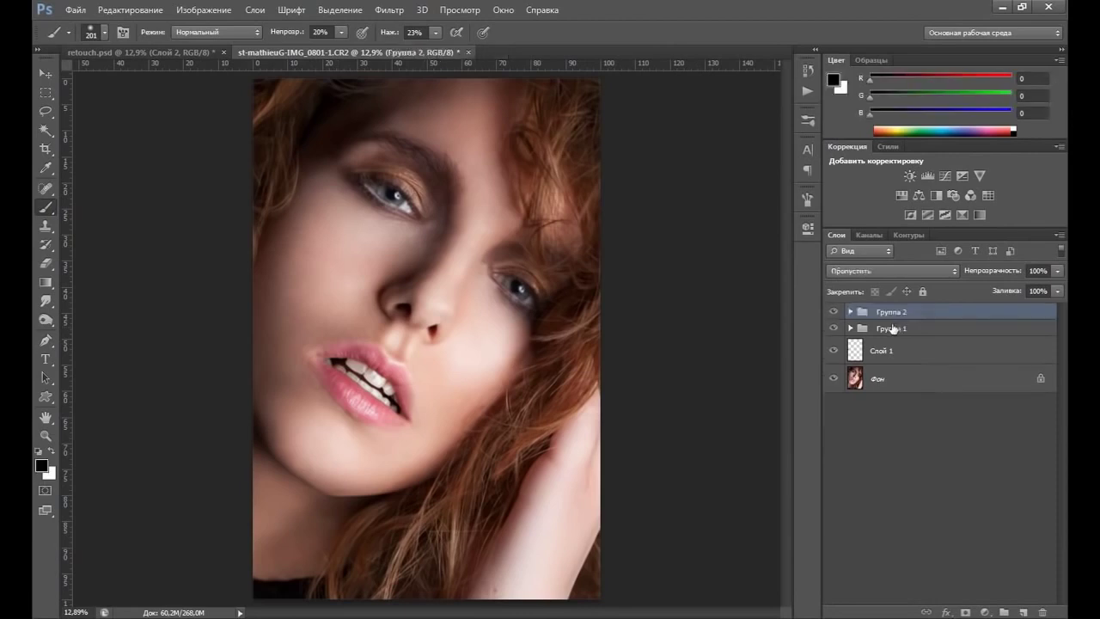
{"action": "left_click", "coordinate": [831, 312]}
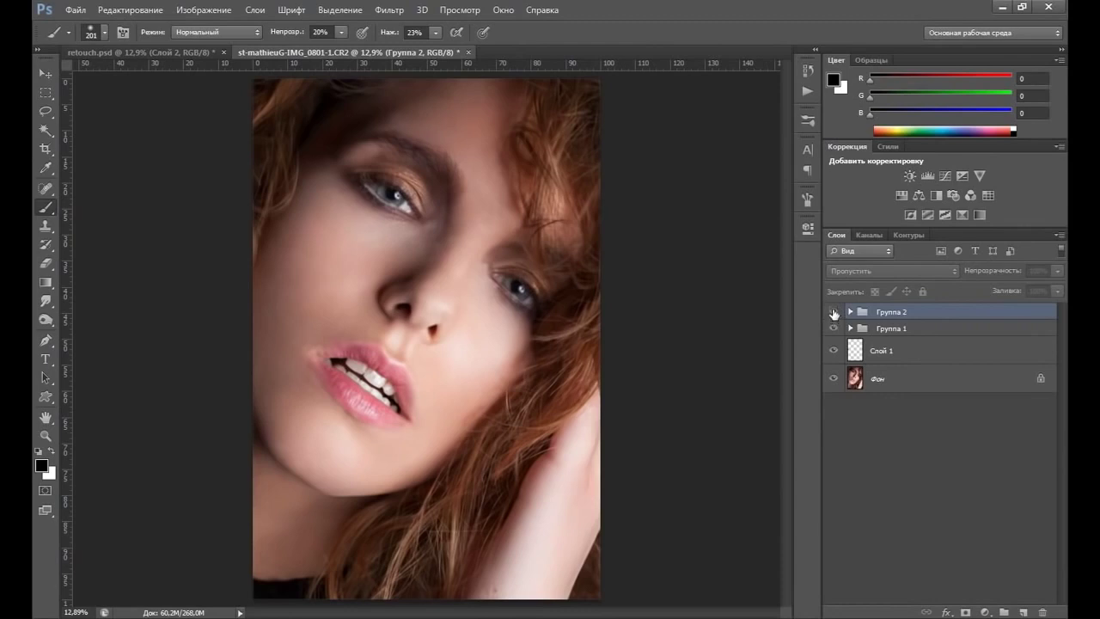
{"action": "left_click", "coordinate": [833, 312]}
{"action": "left_click", "coordinate": [833, 313]}
{"action": "left_click", "coordinate": [832, 313]}
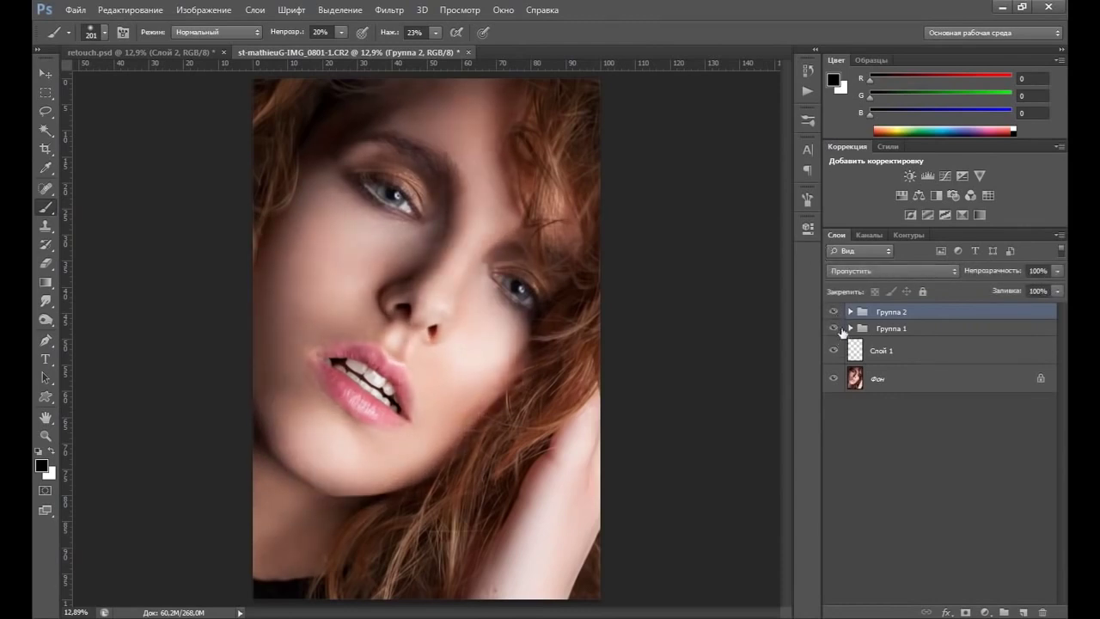
Step: Expand Группа 2 and target Кривые 2's mask for brush painting
{"action": "left_click", "coordinate": [850, 312]}
{"action": "left_click", "coordinate": [900, 336]}
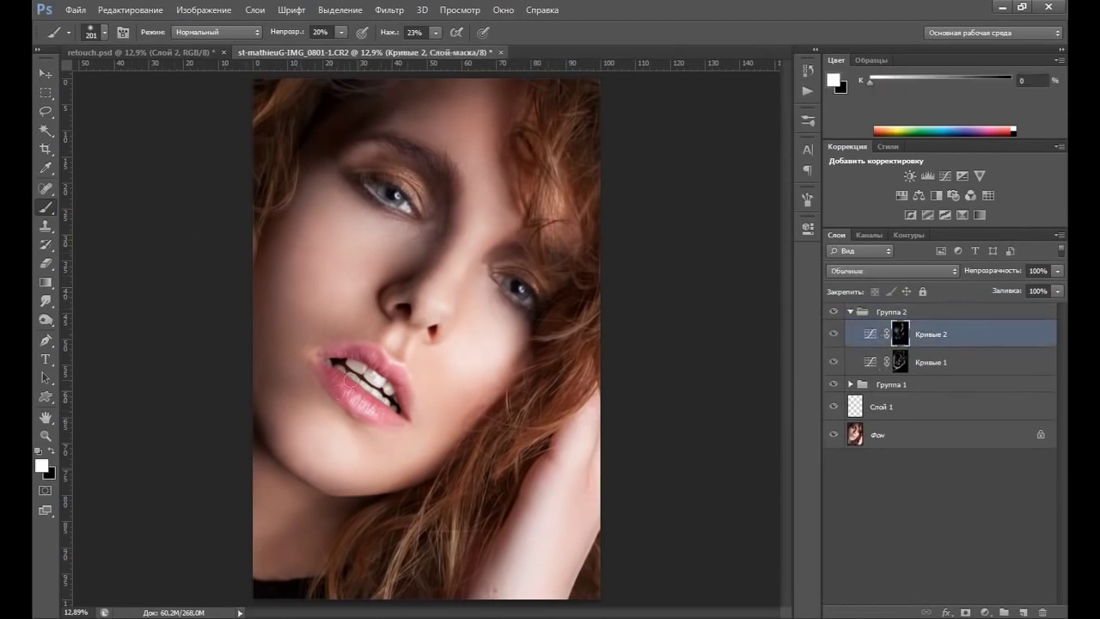
{"action": "right_click", "coordinate": [324, 467]}
Step: Enter a 339 px brush size and dismiss the size warning
{"action": "left_click", "coordinate": [446, 445]}
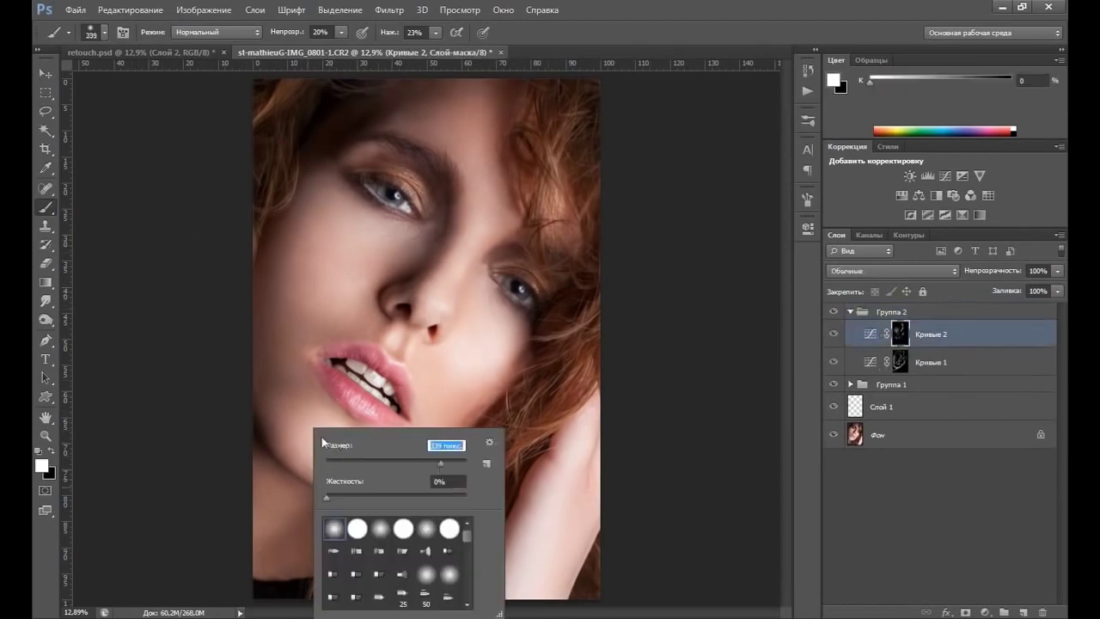
{"action": "type", "text": "339"}
{"action": "key", "text": "Return"}
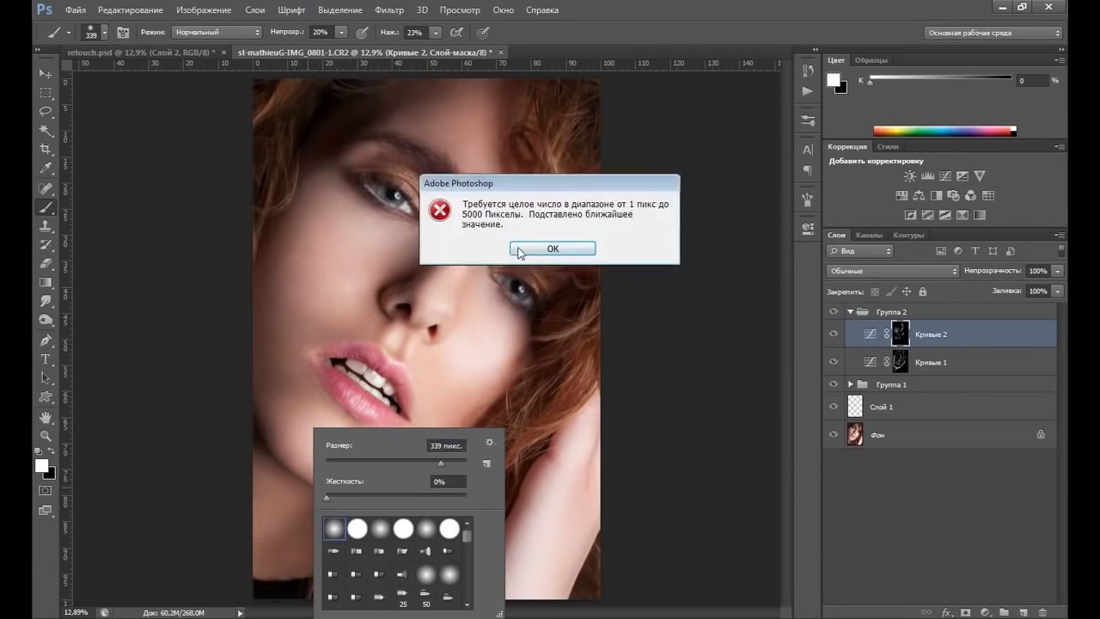
{"action": "left_click", "coordinate": [518, 249]}
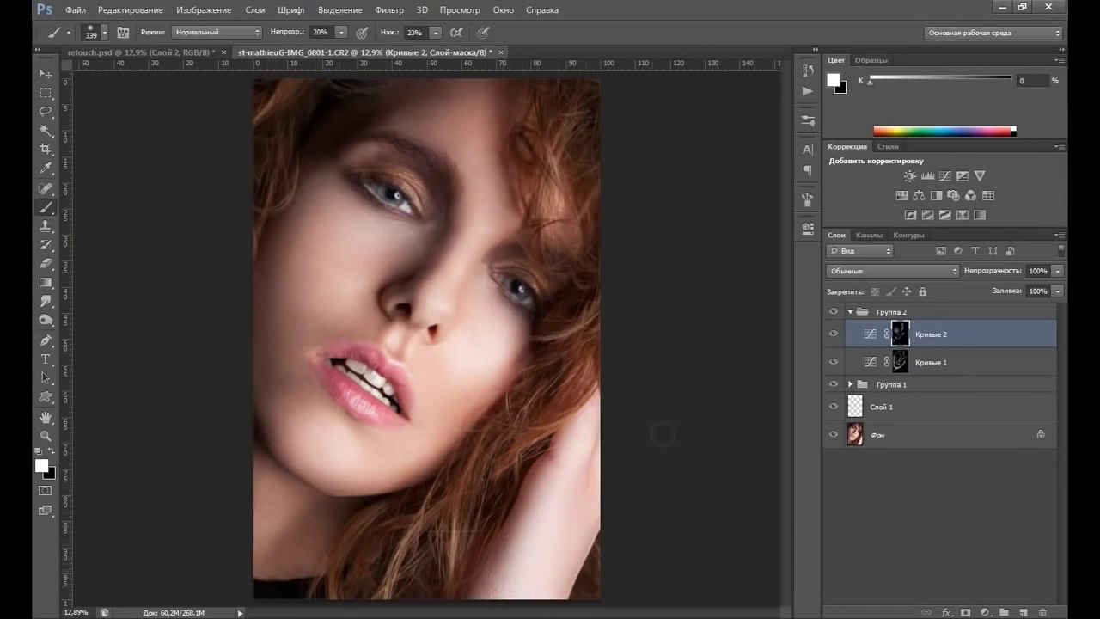
Step: Paint Кривые 1's mask near the hand, then resize the brush to 170 and 199 px
{"action": "left_click", "coordinate": [898, 368]}
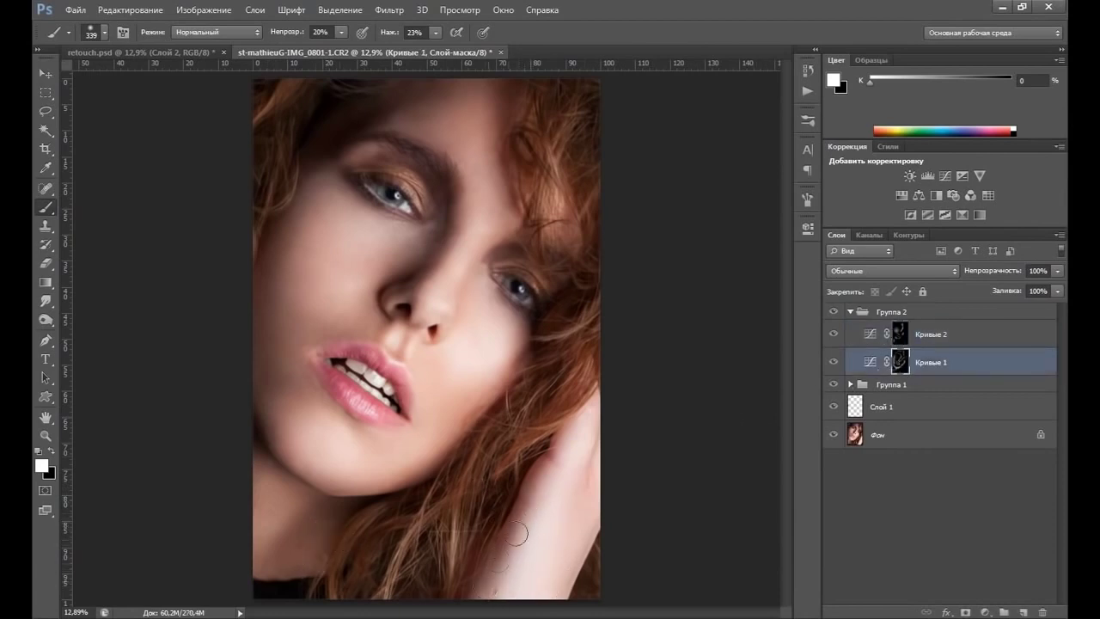
{"action": "left_click_drag", "start_coordinate": [547, 478], "coordinate": [589, 467]}
{"action": "right_click", "coordinate": [593, 459]}
{"action": "left_click_drag", "start_coordinate": [703, 462], "coordinate": [601, 456]}
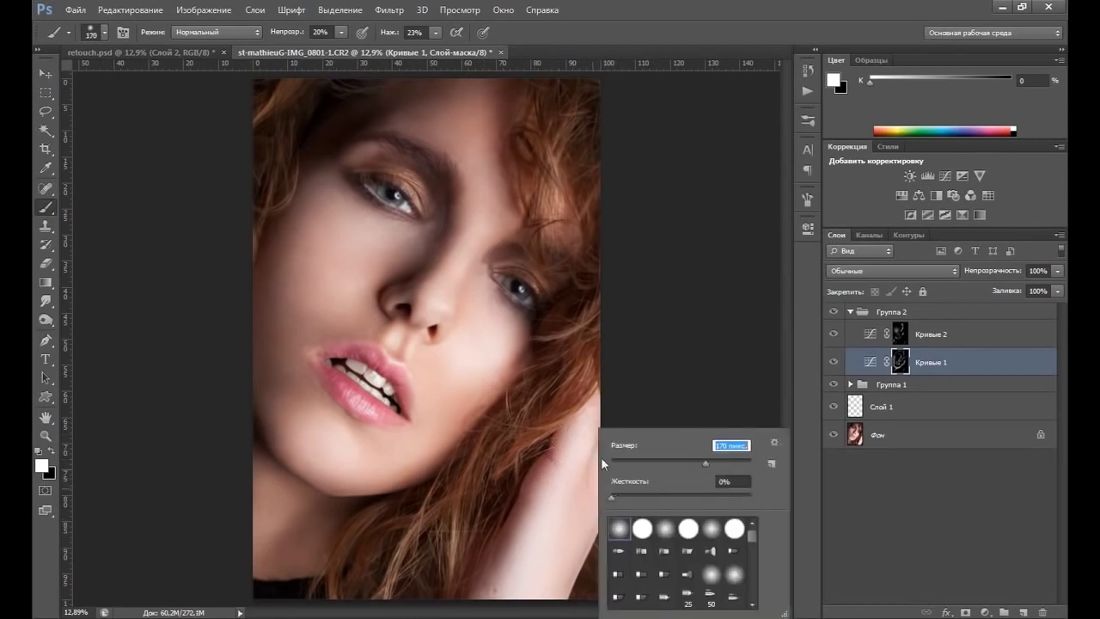
{"action": "key", "text": "Return"}
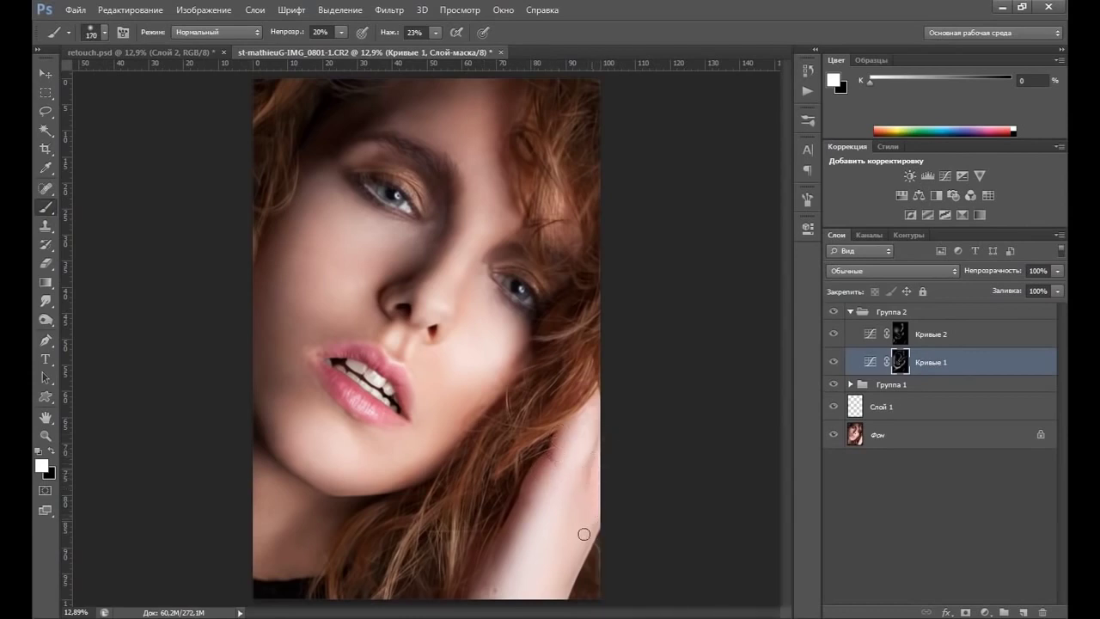
{"action": "right_click", "coordinate": [627, 461]}
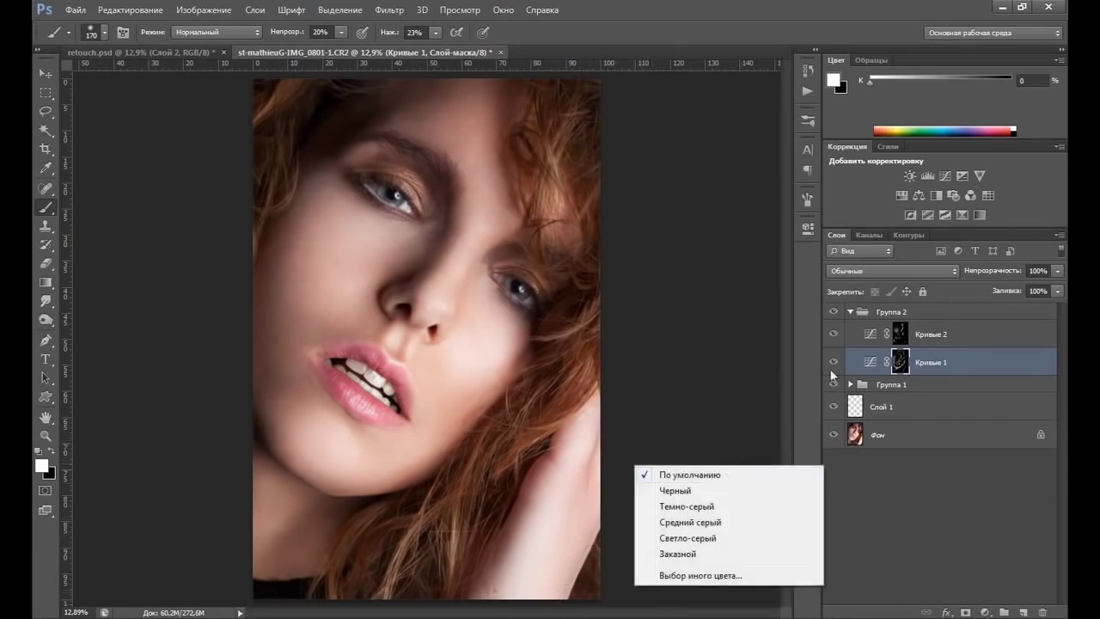
{"action": "right_click", "coordinate": [550, 513]}
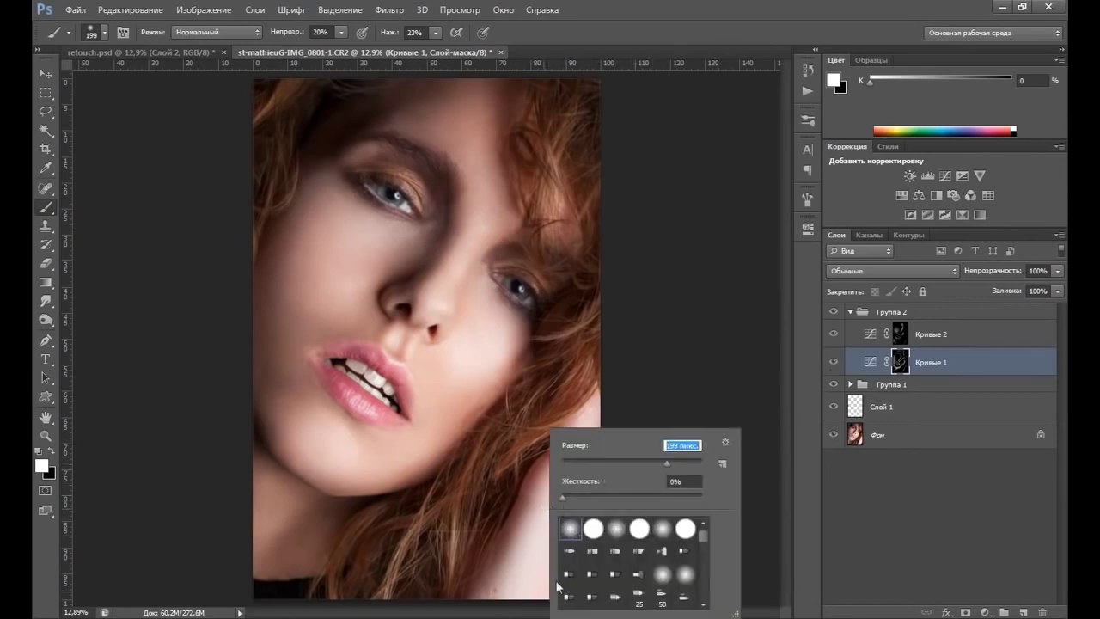
{"action": "key", "text": "Return"}
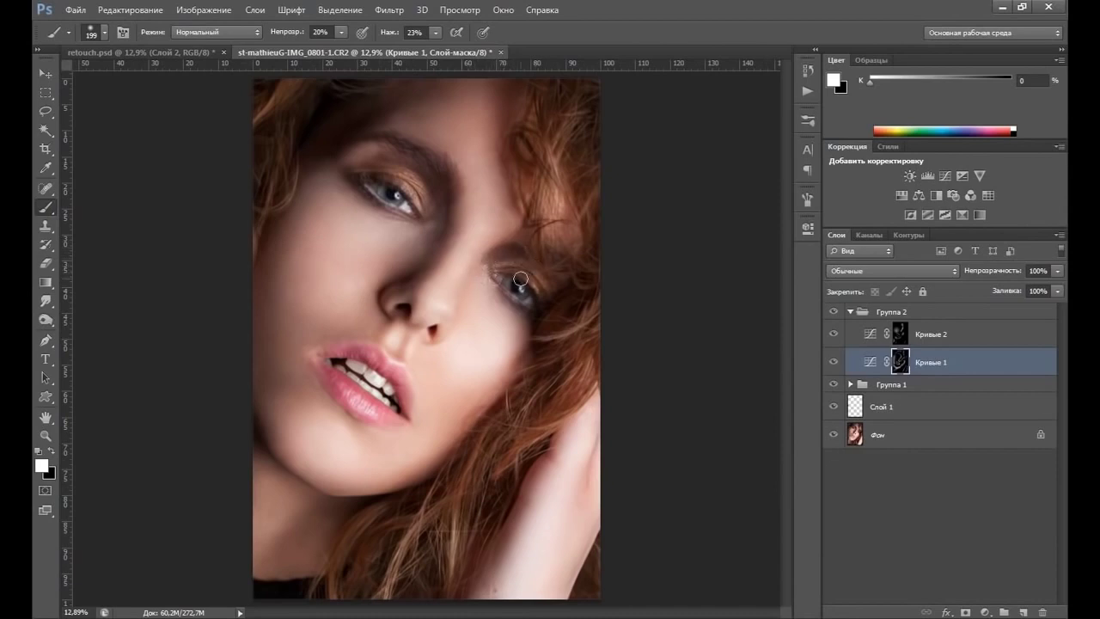
{"action": "left_click", "coordinate": [46, 435]}
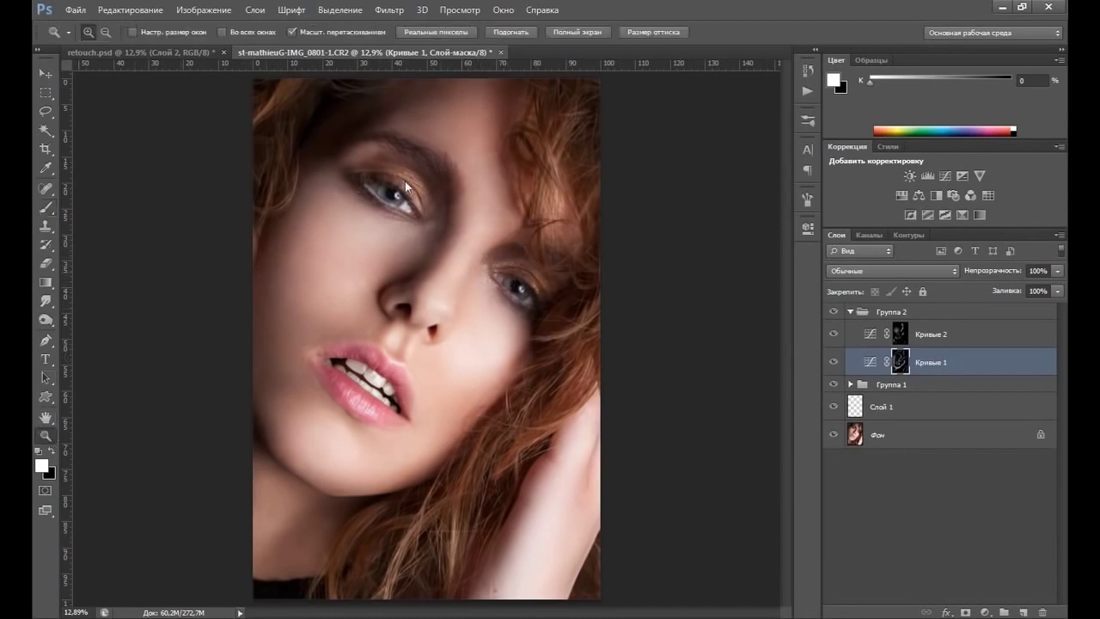
Step: Zoom in on the left eye and set the brush to a 48 px soft tip
{"action": "left_click", "coordinate": [392, 183]}
{"action": "left_click", "coordinate": [374, 179]}
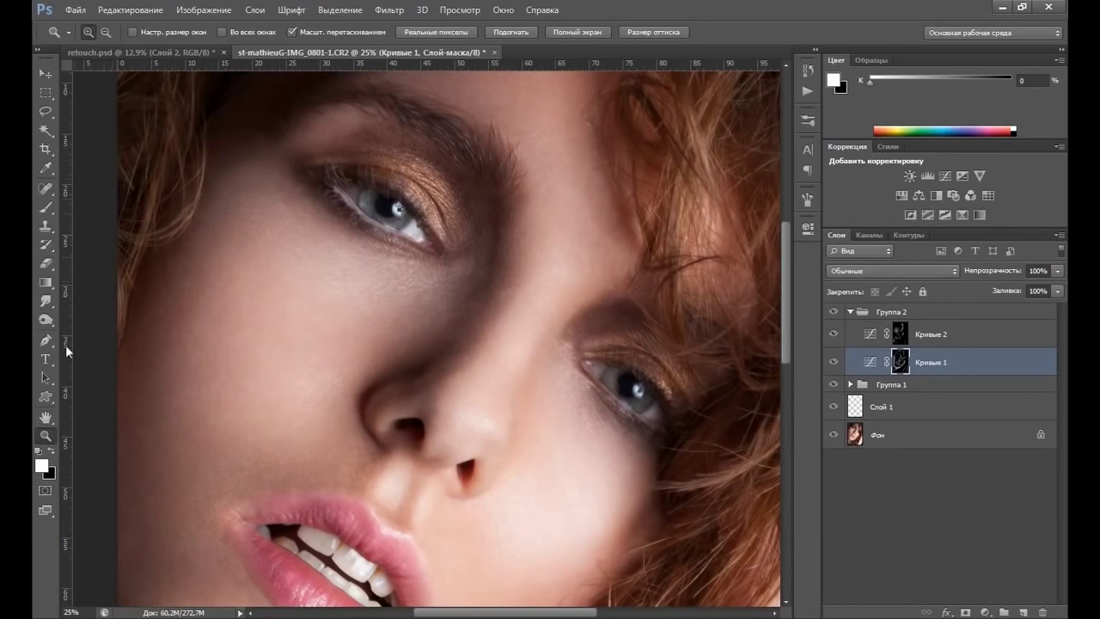
{"action": "left_click", "coordinate": [60, 213]}
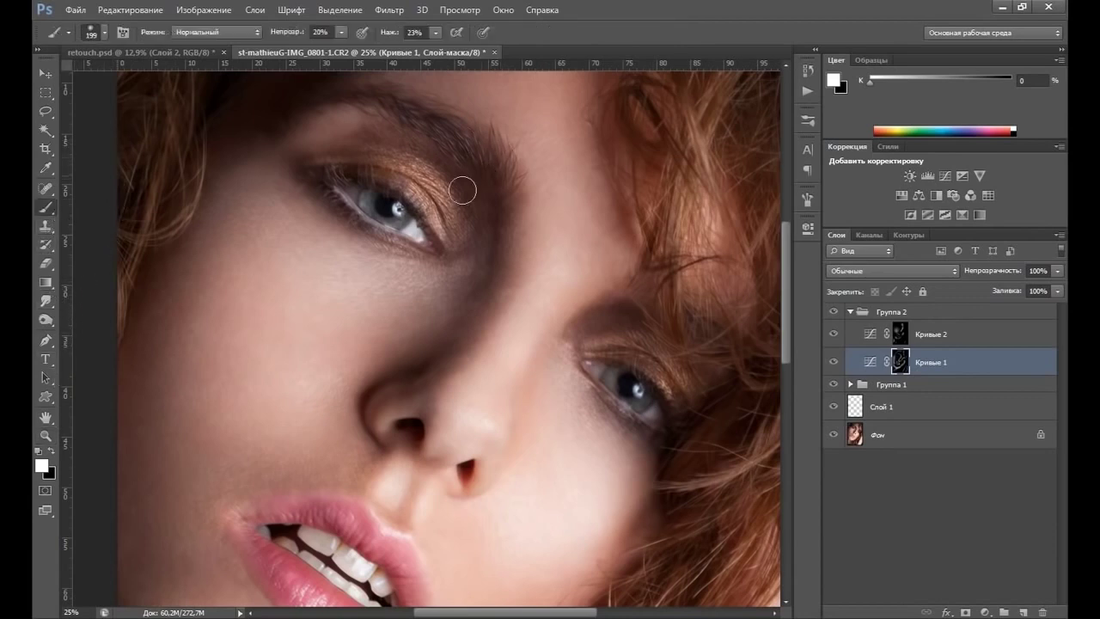
{"action": "right_click", "coordinate": [395, 208]}
{"action": "left_click", "coordinate": [480, 240]}
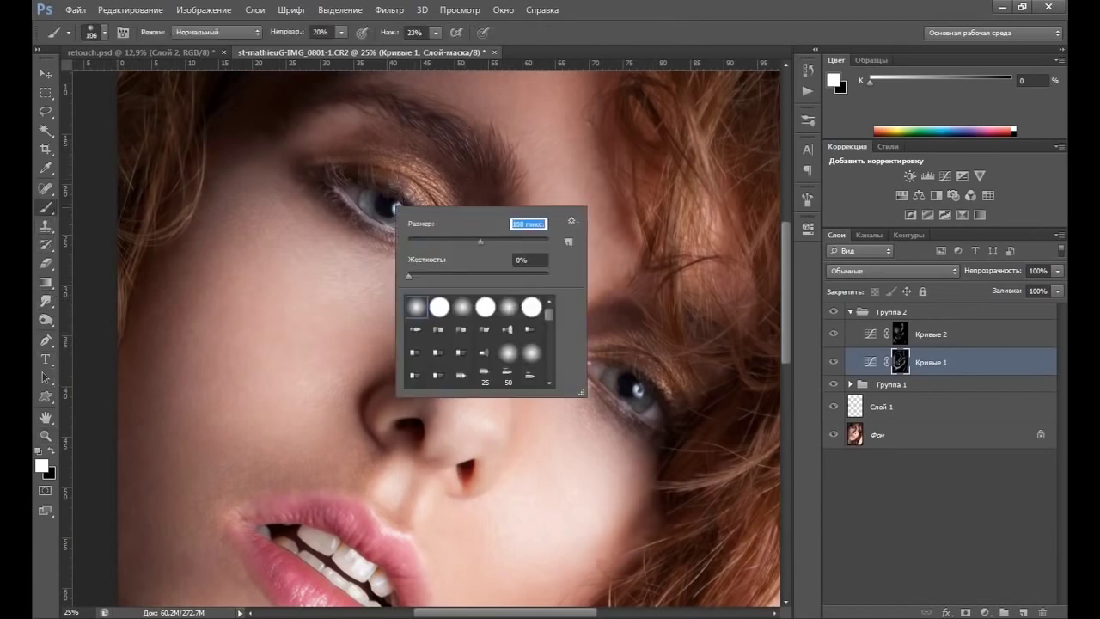
{"action": "left_click", "coordinate": [458, 241]}
{"action": "left_click", "coordinate": [442, 239]}
{"action": "key", "text": "Return"}
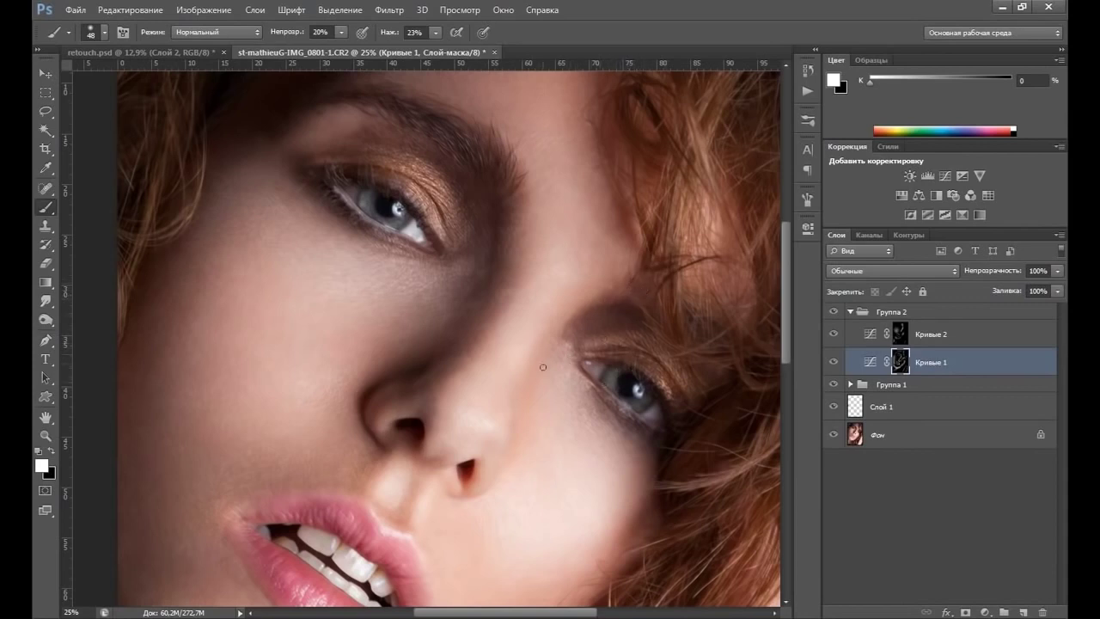
Step: Hide and show Кривые 1 to compare, then switch to the Кривые 2 mask
{"action": "left_click", "coordinate": [831, 362]}
{"action": "left_click", "coordinate": [831, 362]}
{"action": "left_click", "coordinate": [900, 337]}
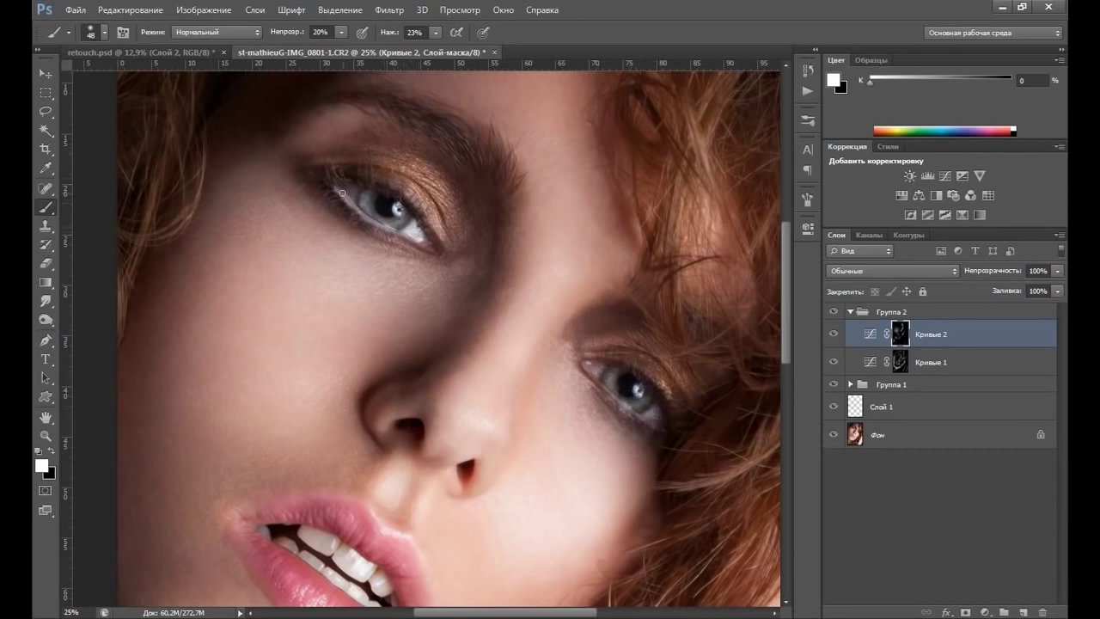
{"action": "left_click", "coordinate": [46, 436]}
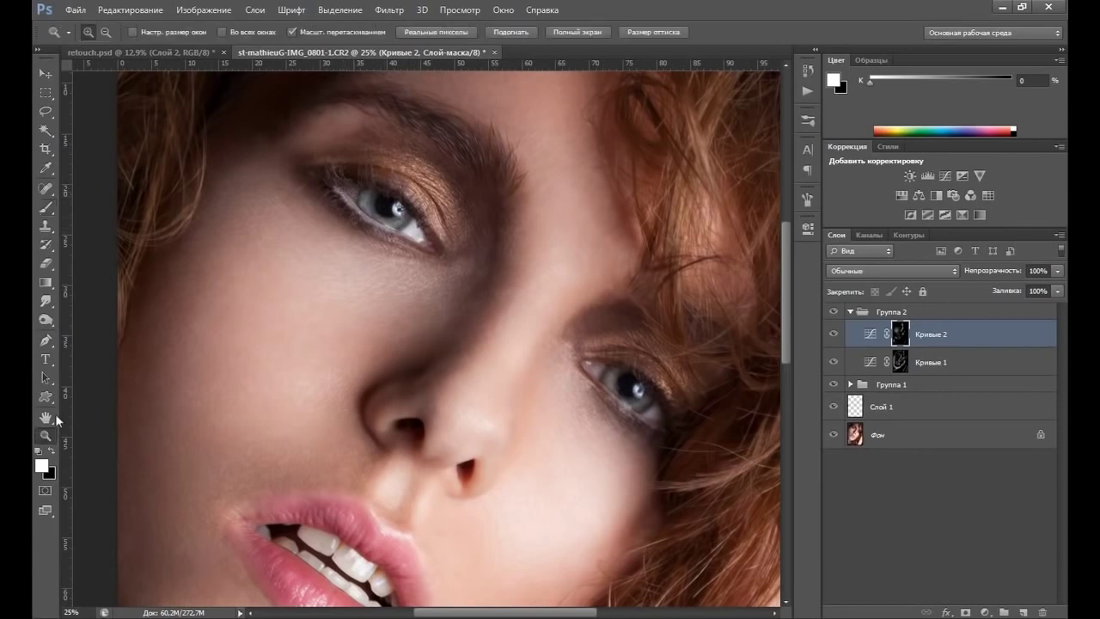
Step: Fit the portrait on screen, zoom to 16.7%, and toggle the curves layers to compare
{"action": "right_click", "coordinate": [475, 281]}
{"action": "left_click", "coordinate": [503, 291]}
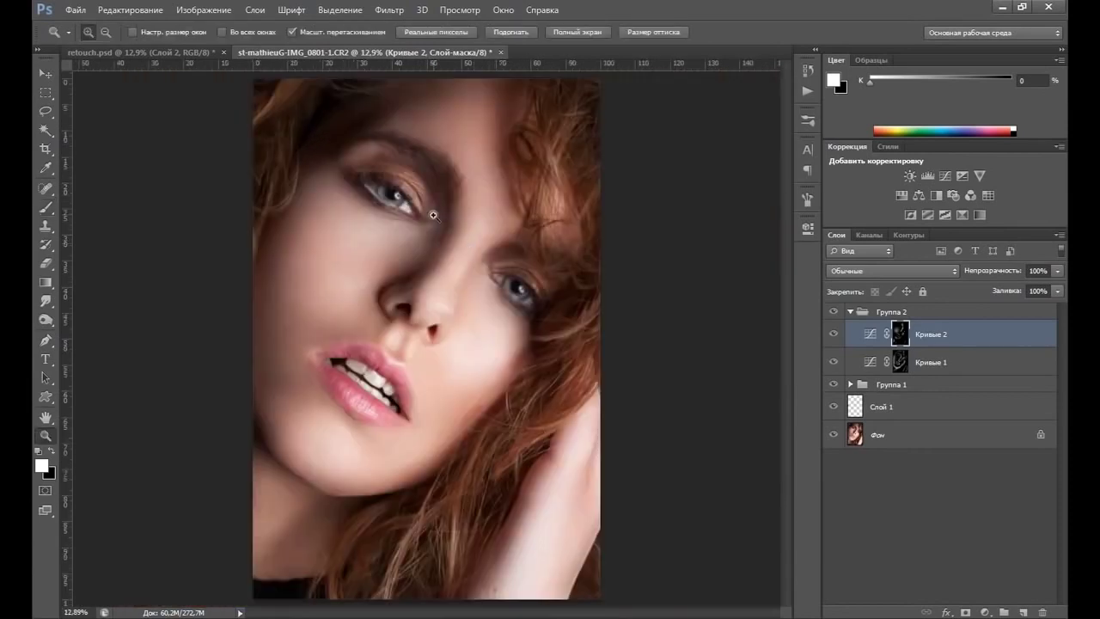
{"action": "left_click", "coordinate": [432, 211]}
{"action": "left_click", "coordinate": [833, 333]}
{"action": "left_click", "coordinate": [832, 334]}
{"action": "left_click", "coordinate": [832, 313]}
{"action": "left_click", "coordinate": [832, 315]}
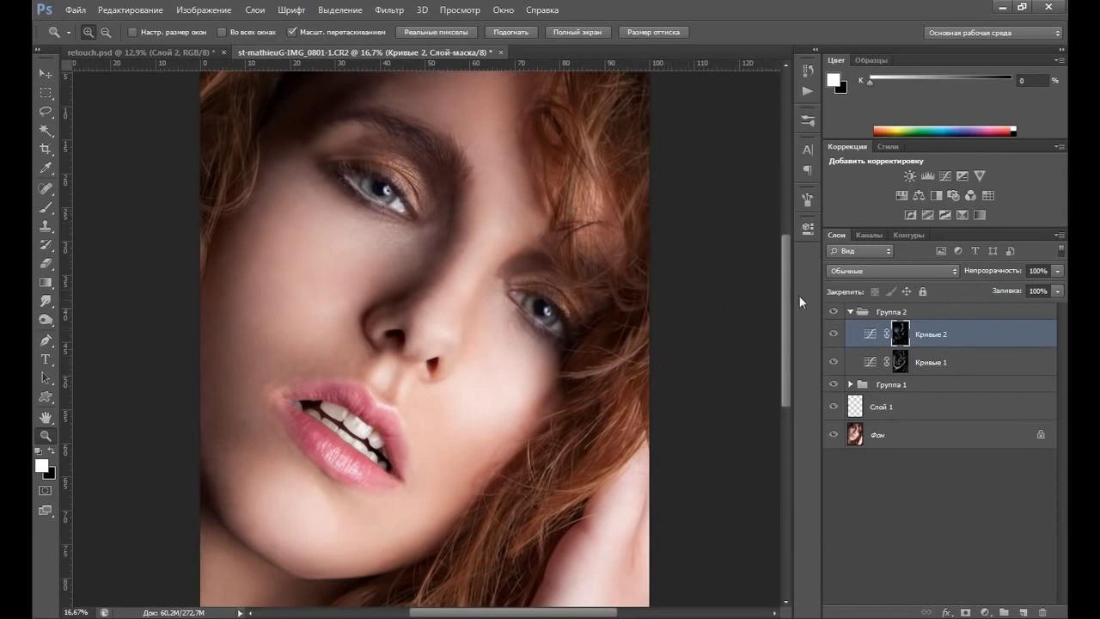
Step: Select the Кривые 1 layer mask and switch to the Brush
{"action": "left_click_drag", "start_coordinate": [784, 290], "coordinate": [782, 275]}
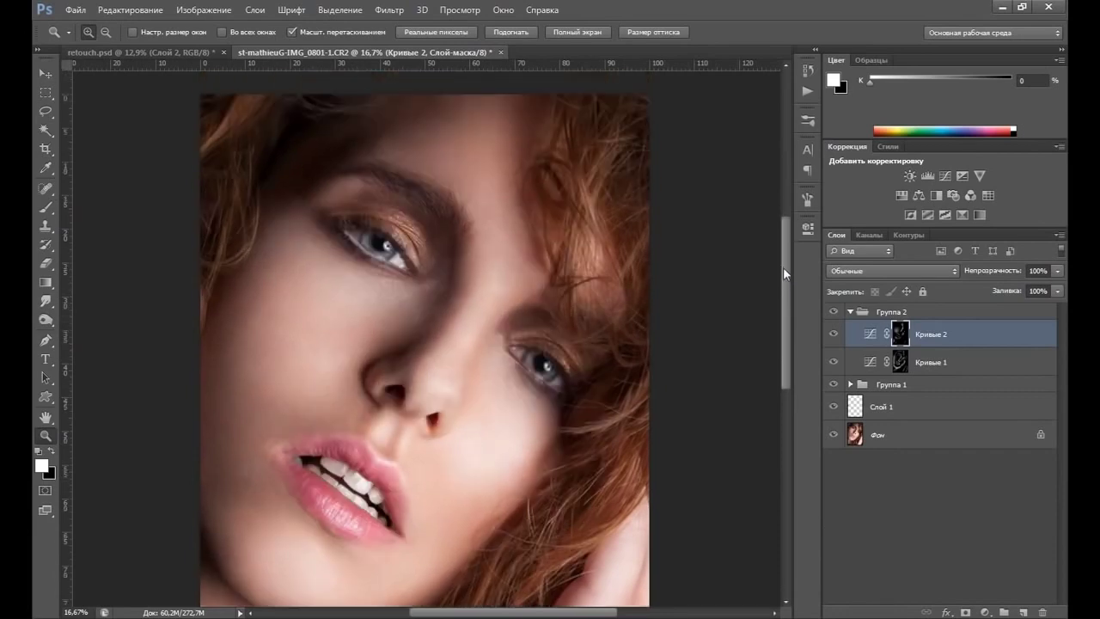
{"action": "left_click", "coordinate": [899, 362]}
{"action": "left_click", "coordinate": [45, 207]}
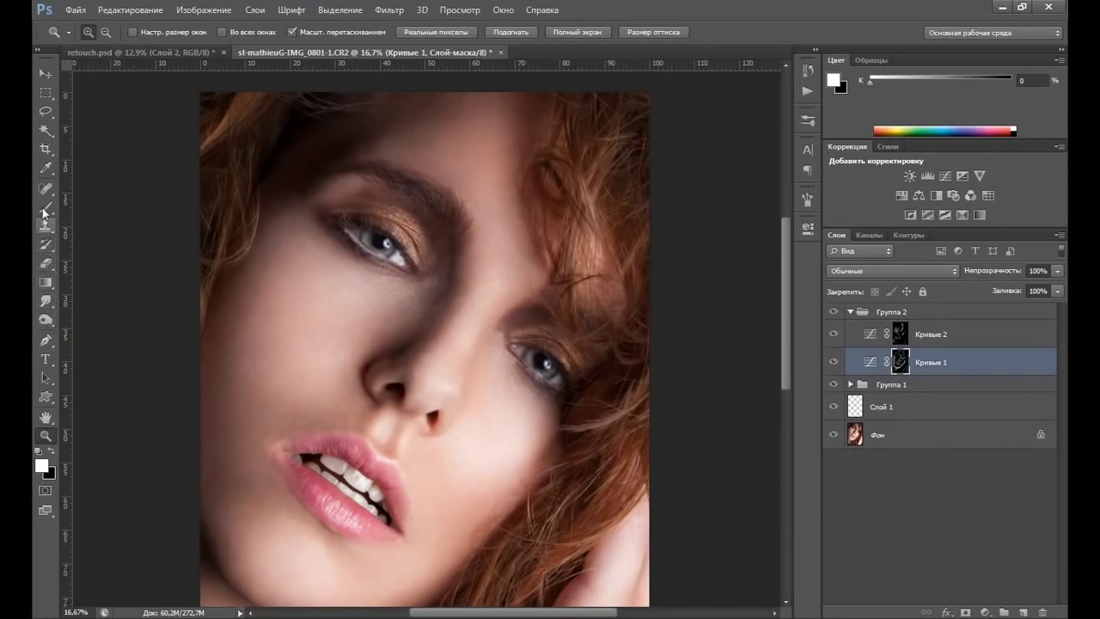
Step: Set the brush to 110 px, 30% opacity and 34% pressure
{"action": "right_click", "coordinate": [666, 237]}
{"action": "left_click_drag", "start_coordinate": [713, 263], "coordinate": [729, 263]}
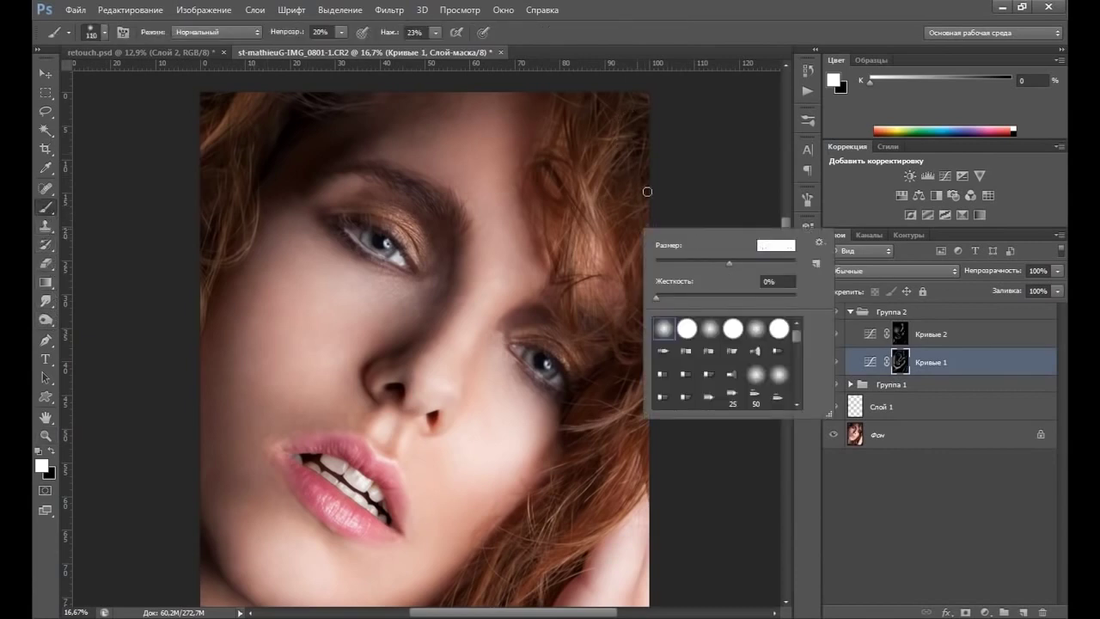
{"action": "key", "text": "Return"}
{"action": "left_click", "coordinate": [571, 247]}
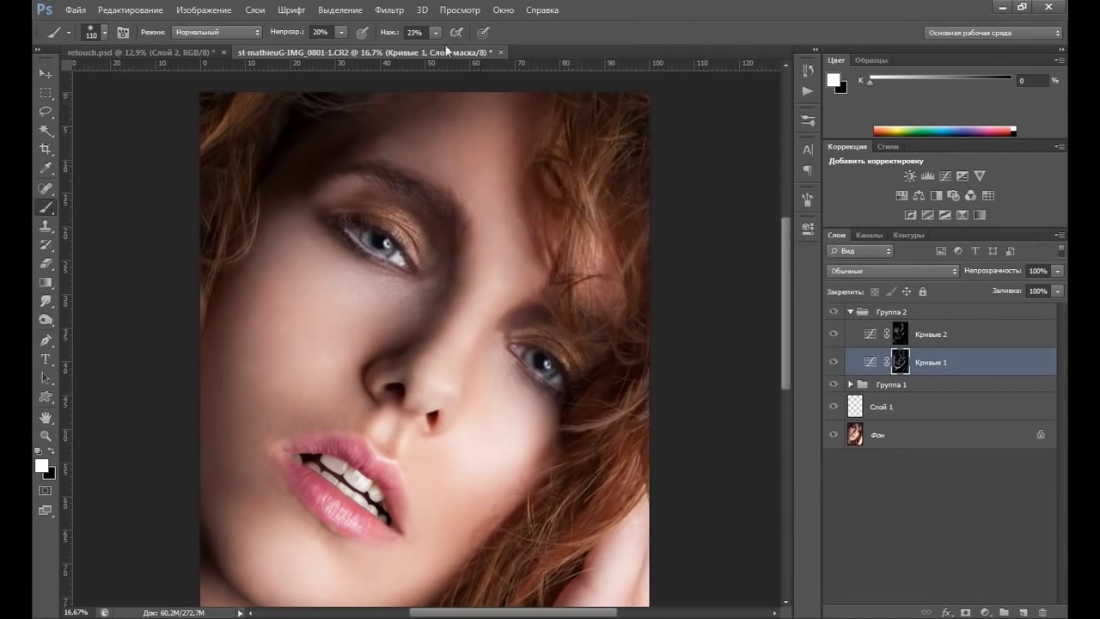
{"action": "left_click", "coordinate": [342, 31]}
{"action": "left_click_drag", "start_coordinate": [344, 44], "coordinate": [350, 47]}
{"action": "left_click", "coordinate": [435, 31]}
{"action": "left_click_drag", "start_coordinate": [447, 51], "coordinate": [444, 51]}
{"action": "left_click", "coordinate": [589, 106]}
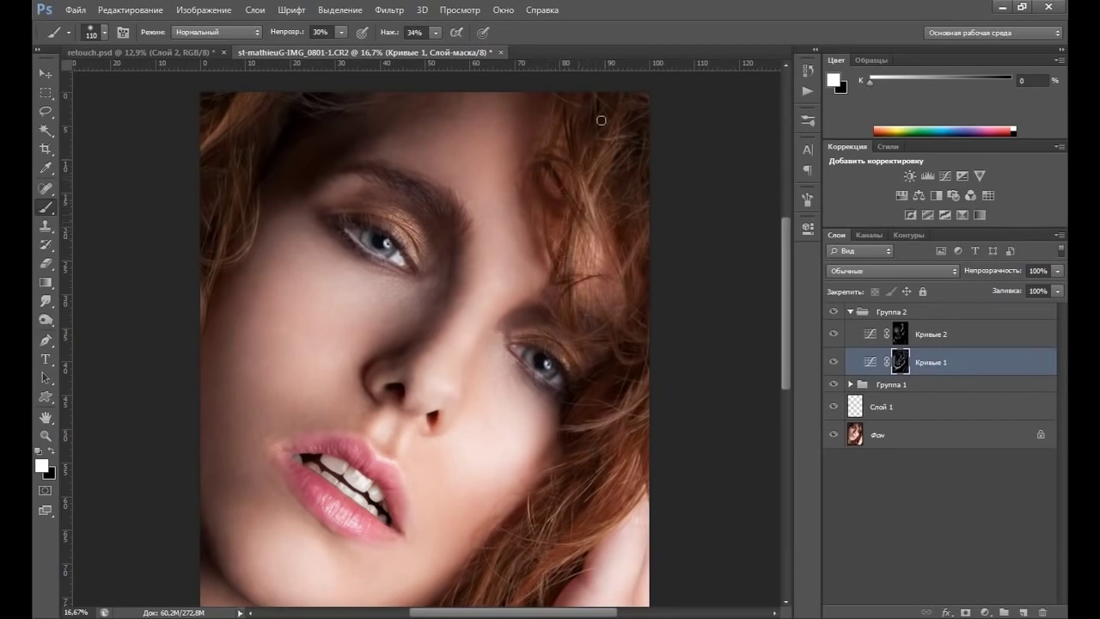
Step: Paint the Кривые 1 mask over the hair near the eye, enlarging the brush to 149 px
{"action": "left_click_drag", "start_coordinate": [602, 405], "coordinate": [616, 384]}
{"action": "right_click", "coordinate": [595, 449]}
{"action": "left_click_drag", "start_coordinate": [693, 464], "coordinate": [701, 463]}
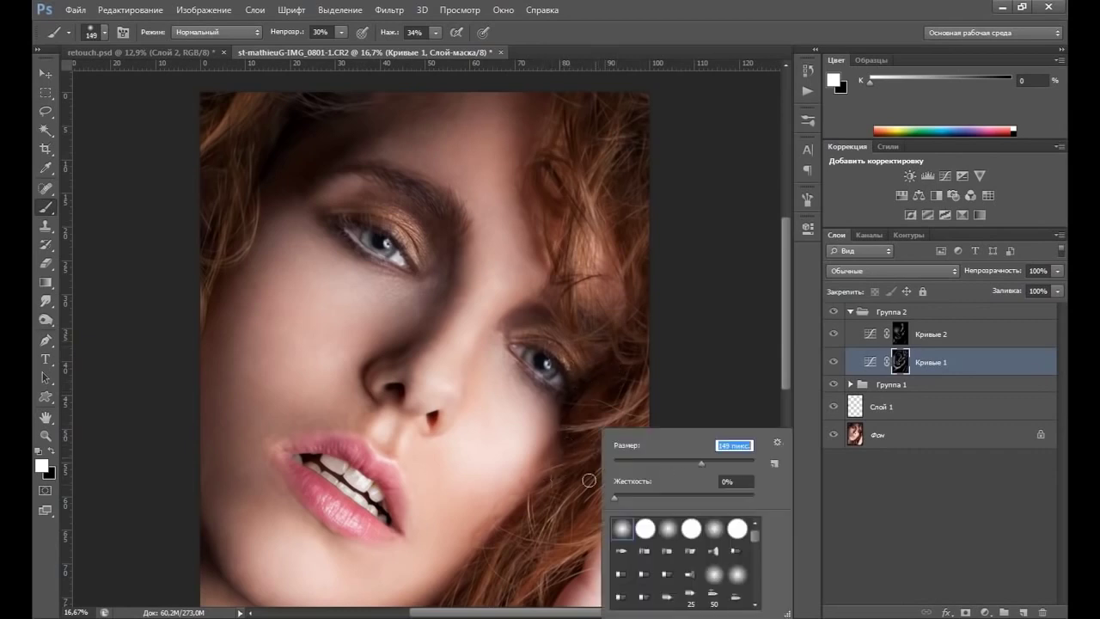
{"action": "key", "text": "Return"}
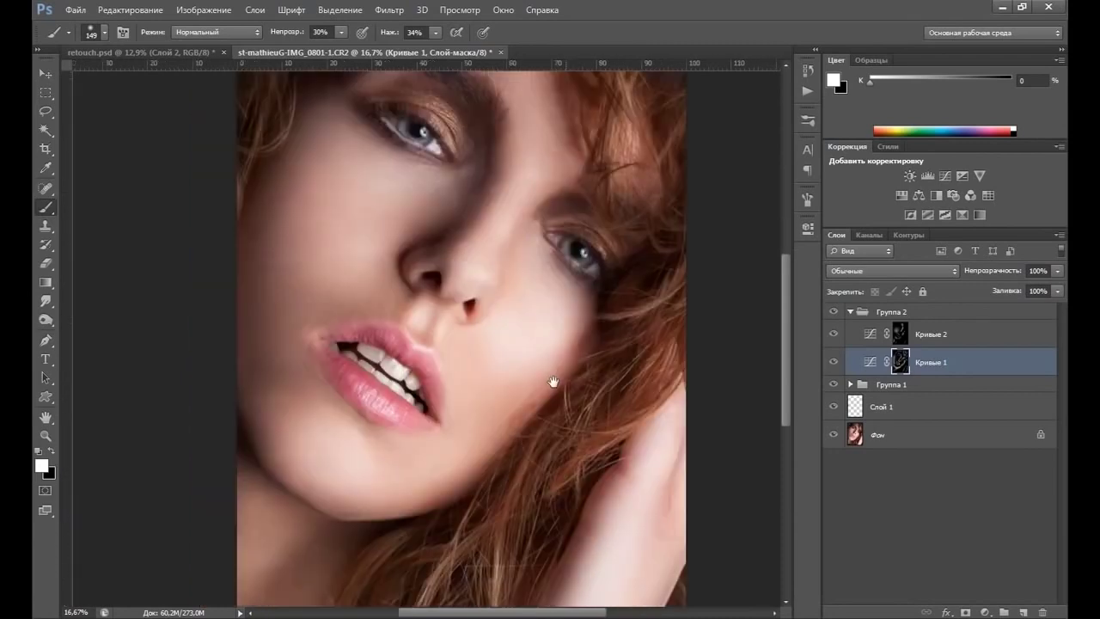
{"action": "left_click_drag", "start_coordinate": [522, 479], "coordinate": [592, 294]}
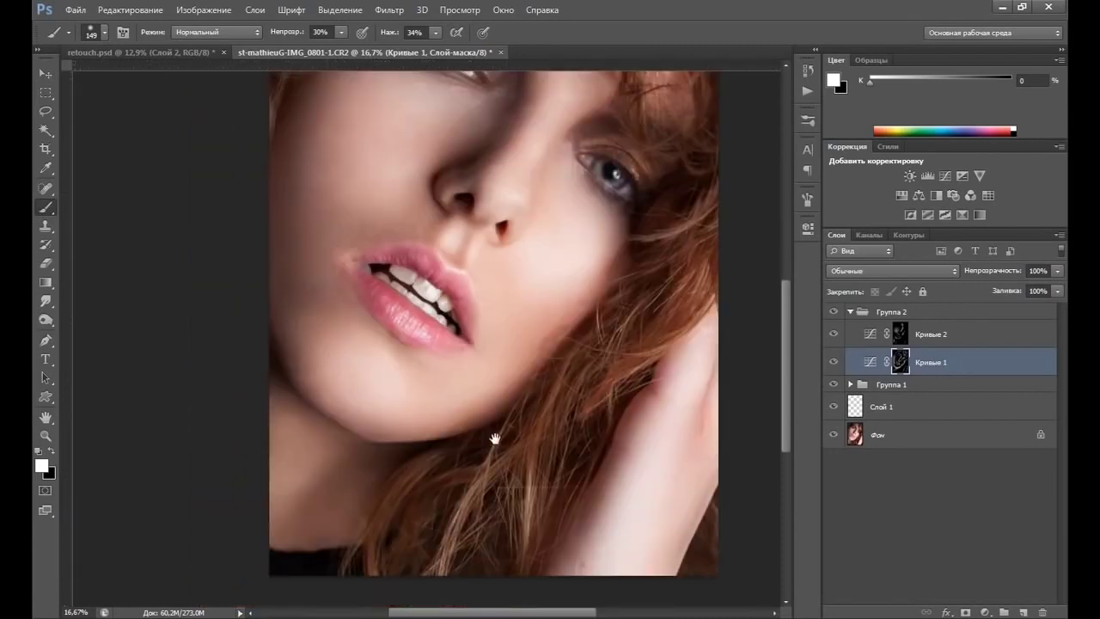
{"action": "left_click_drag", "start_coordinate": [495, 439], "coordinate": [509, 403]}
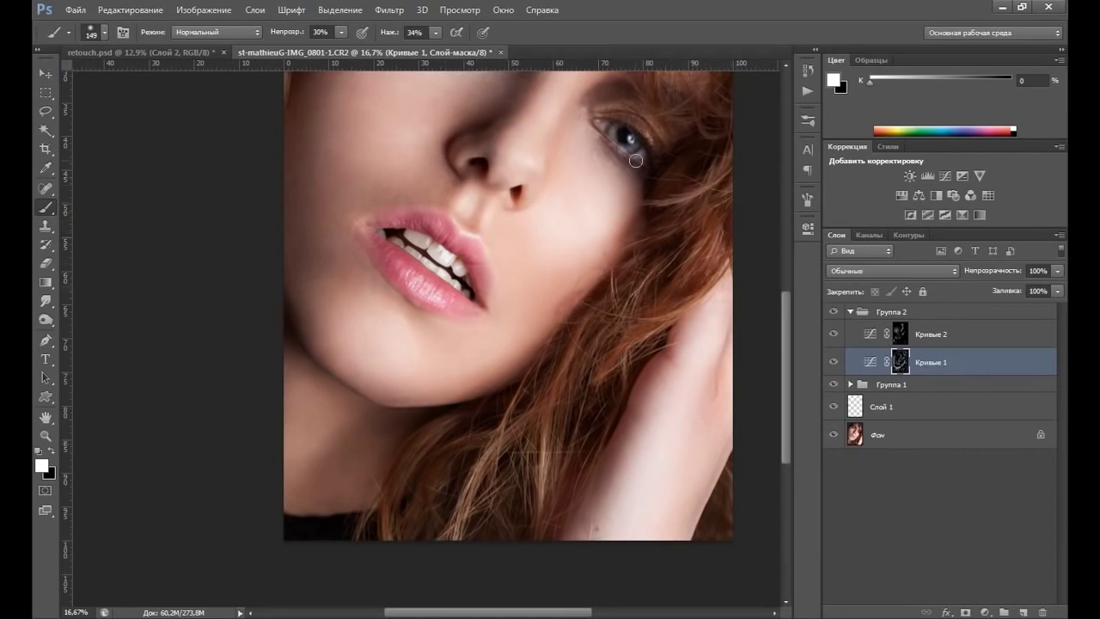
{"action": "left_click_drag", "start_coordinate": [531, 361], "coordinate": [523, 484]}
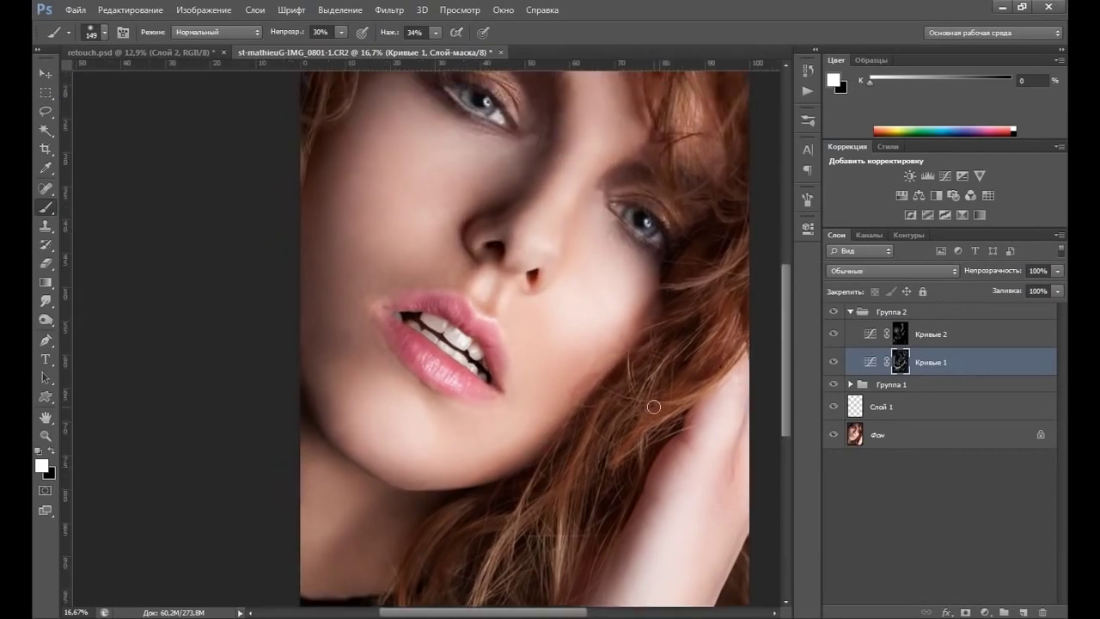
{"action": "left_click_drag", "start_coordinate": [641, 489], "coordinate": [629, 503]}
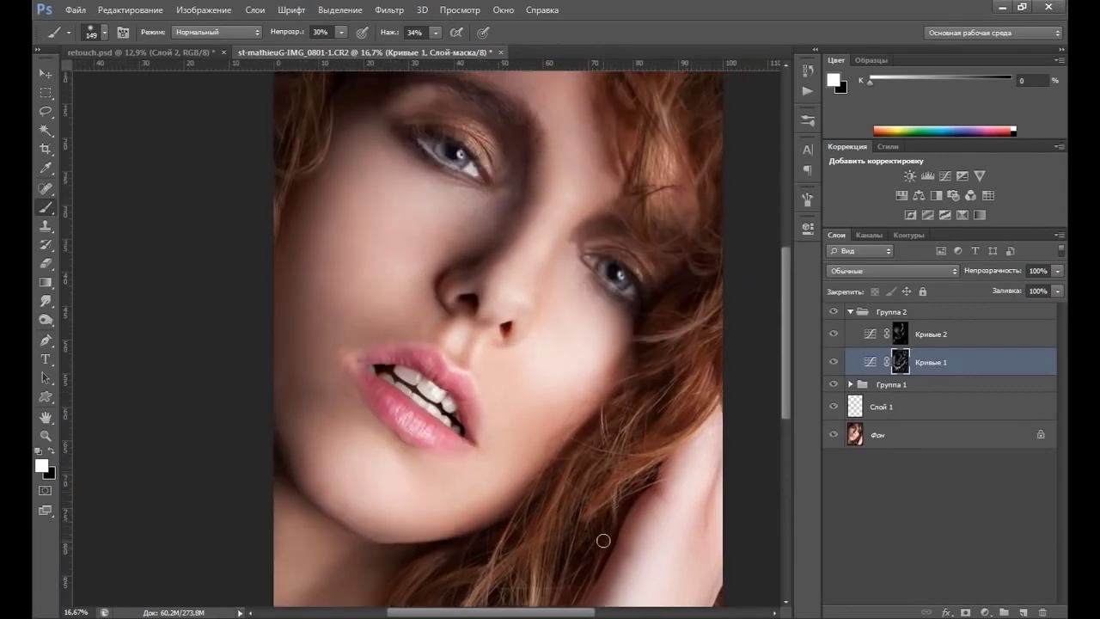
{"action": "left_click_drag", "start_coordinate": [602, 475], "coordinate": [569, 511]}
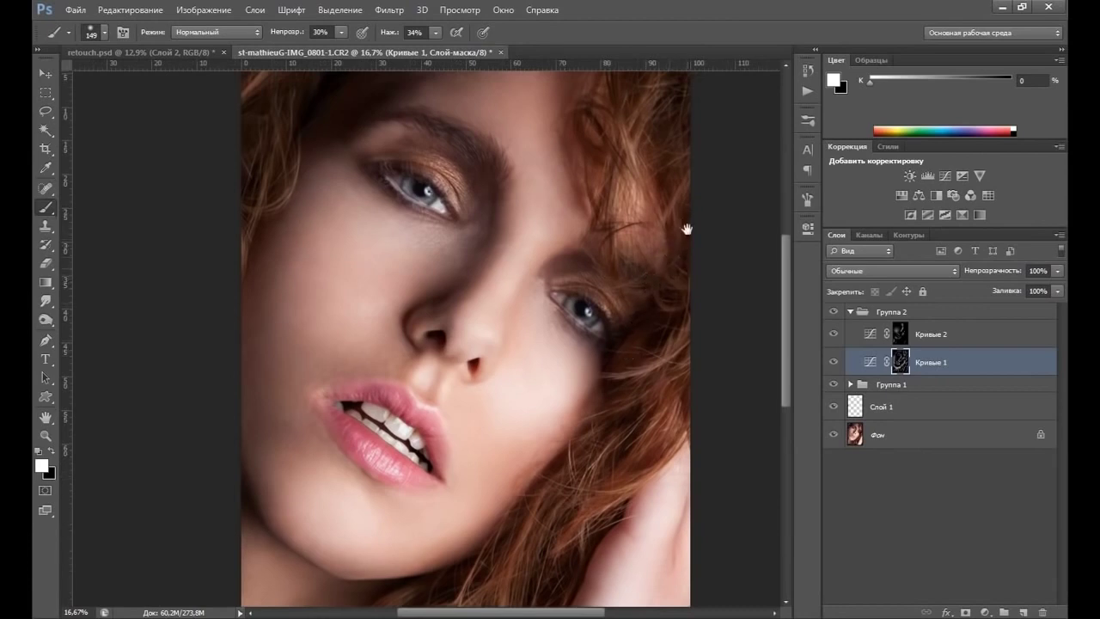
{"action": "left_click_drag", "start_coordinate": [687, 229], "coordinate": [654, 265]}
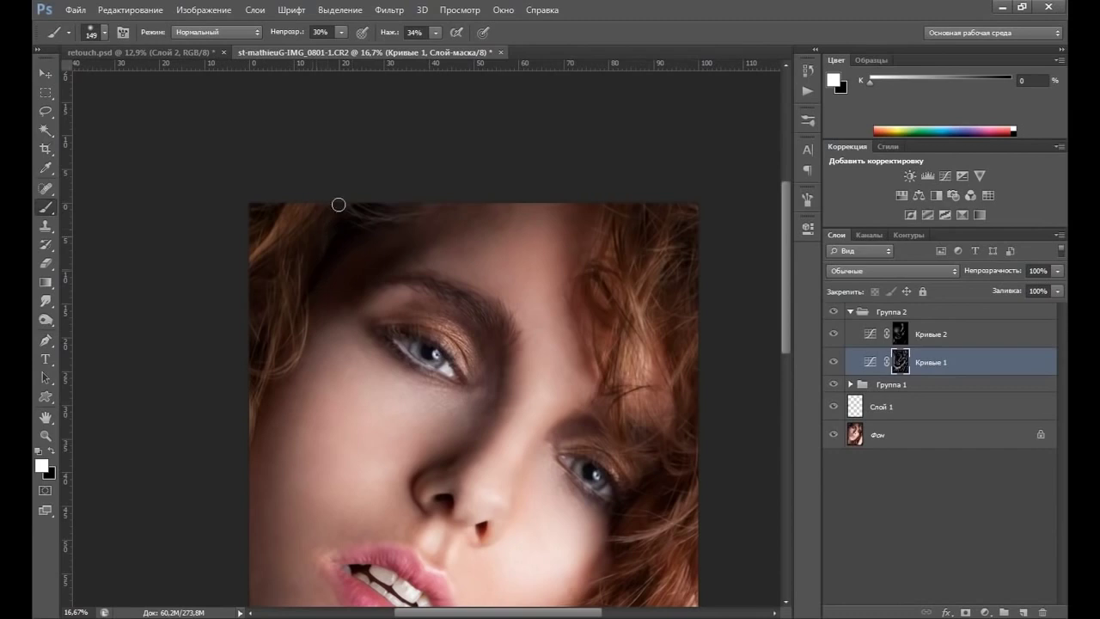
Step: Enlarge the brush to about 411 px and paint the mask along the jawline toward the chin
{"action": "right_click", "coordinate": [524, 311]}
{"action": "left_click_drag", "start_coordinate": [635, 345], "coordinate": [643, 345]}
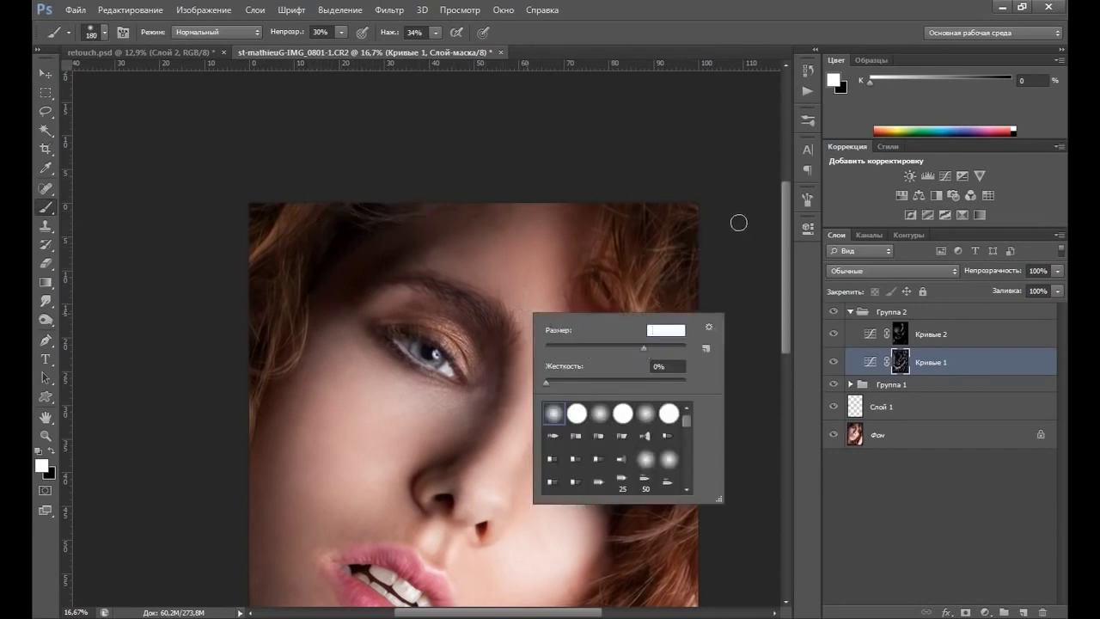
{"action": "left_click", "coordinate": [591, 248]}
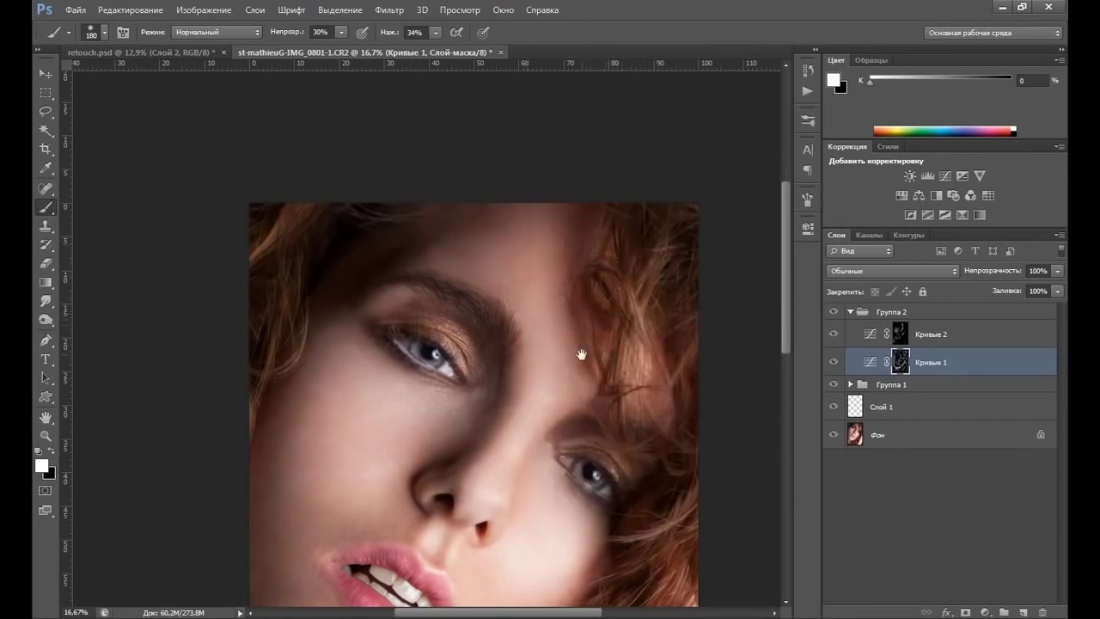
{"action": "scroll", "coordinate": [574, 356], "scroll_direction": "down", "scroll_amount": 5}
{"action": "scroll", "coordinate": [602, 317], "scroll_direction": "down", "scroll_amount": 2}
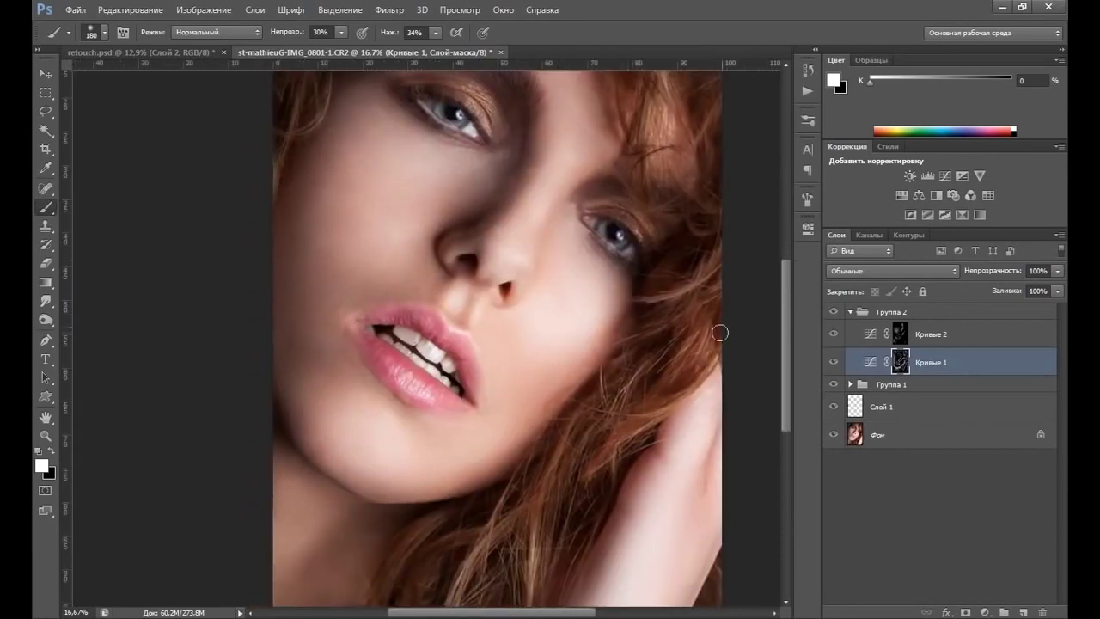
{"action": "right_click", "coordinate": [557, 358]}
{"action": "left_click", "coordinate": [690, 395]}
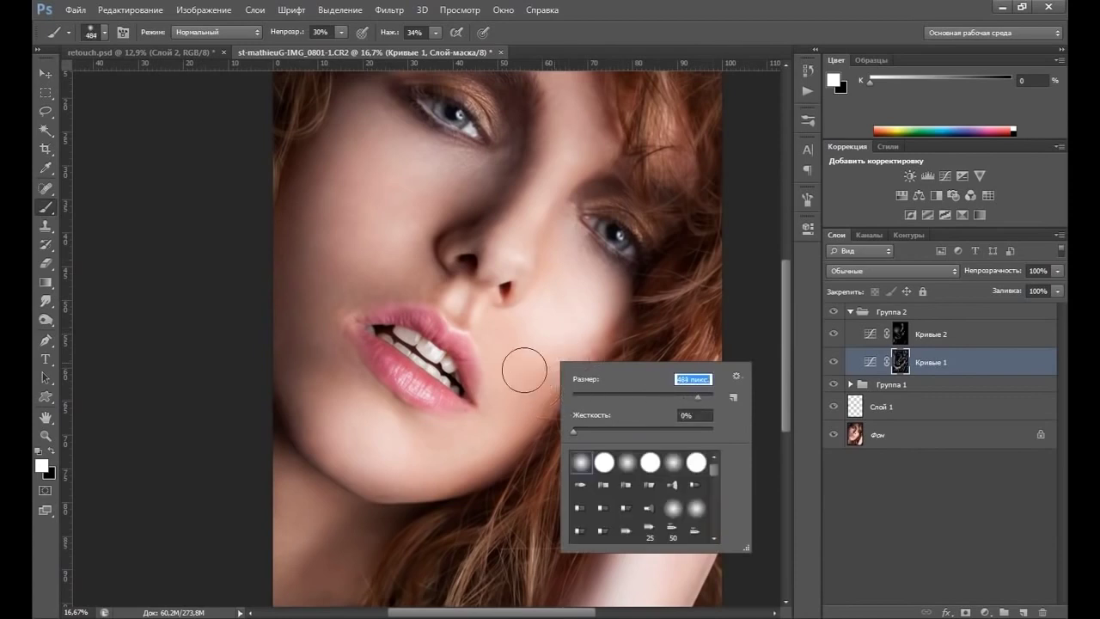
{"action": "key", "text": "Return"}
{"action": "mouse_move", "coordinate": [536, 396]}
{"action": "left_mouse_down"}
{"action": "mouse_move", "coordinate": [544, 373]}
{"action": "mouse_move", "coordinate": [481, 455]}
{"action": "mouse_move", "coordinate": [400, 486]}
{"action": "mouse_move", "coordinate": [344, 451]}
{"action": "mouse_move", "coordinate": [356, 467]}
{"action": "mouse_move", "coordinate": [441, 473]}
{"action": "mouse_move", "coordinate": [308, 423]}
{"action": "mouse_move", "coordinate": [327, 370]}
{"action": "mouse_move", "coordinate": [310, 284]}
{"action": "mouse_move", "coordinate": [331, 288]}
{"action": "mouse_move", "coordinate": [323, 197]}
{"action": "left_mouse_up"}
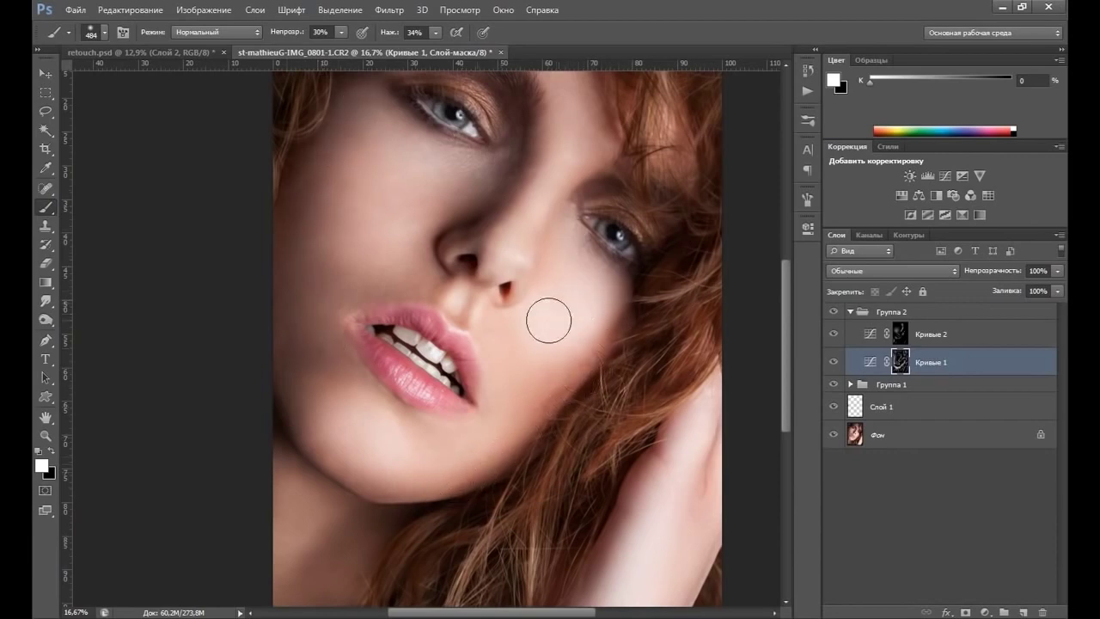
Step: Reduce the brush from 329 px to 141 px
{"action": "right_click", "coordinate": [597, 219]}
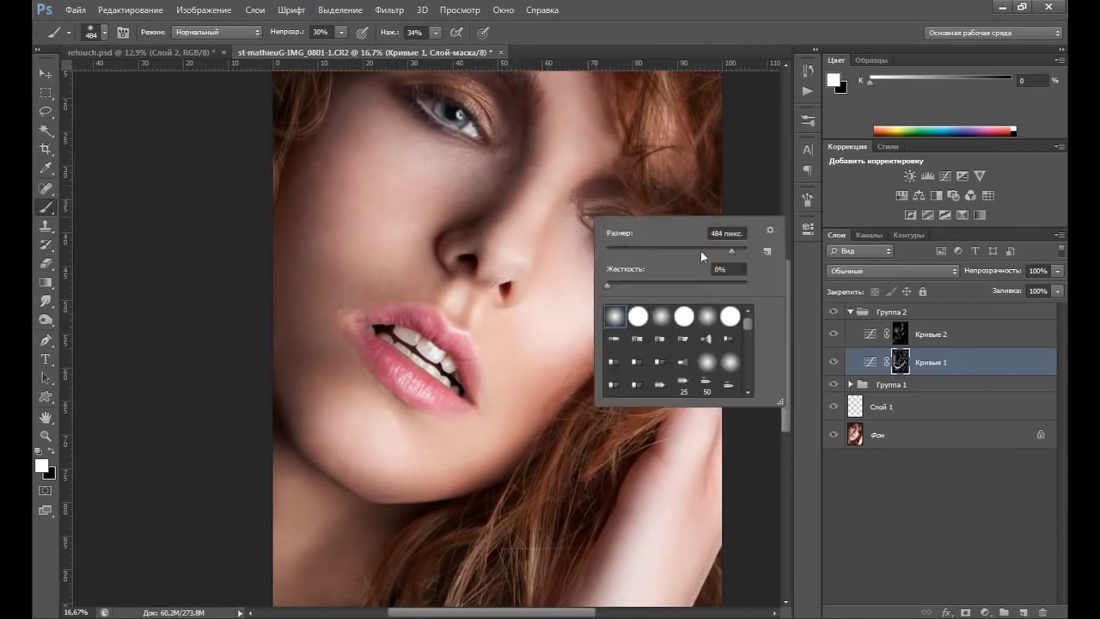
{"action": "left_click", "coordinate": [546, 238]}
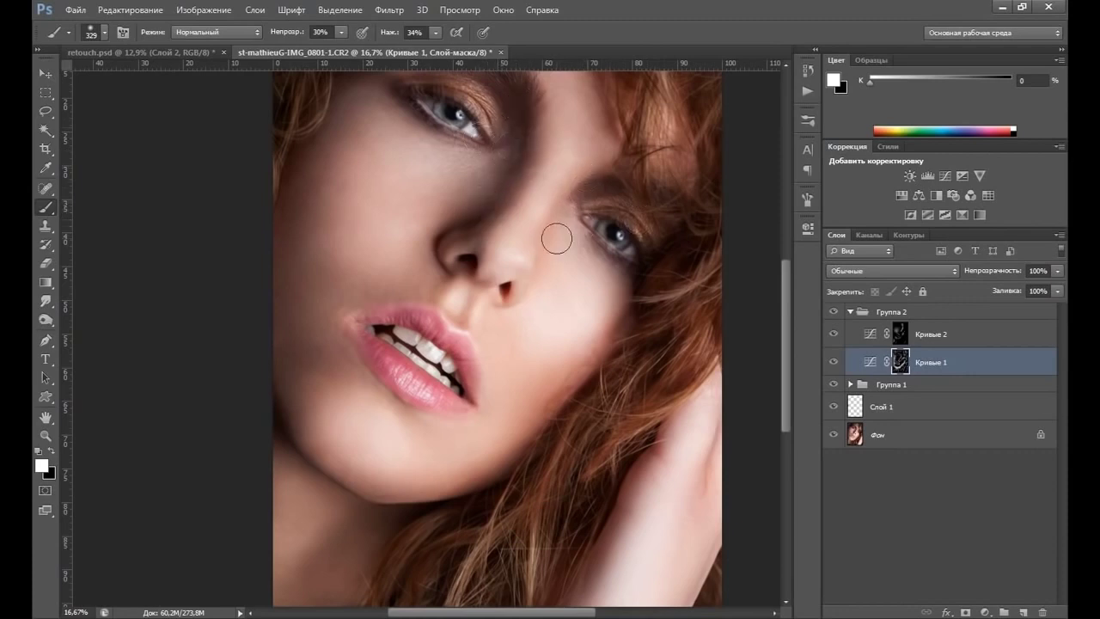
{"action": "right_click", "coordinate": [524, 245]}
{"action": "left_click_drag", "start_coordinate": [640, 294], "coordinate": [601, 294]}
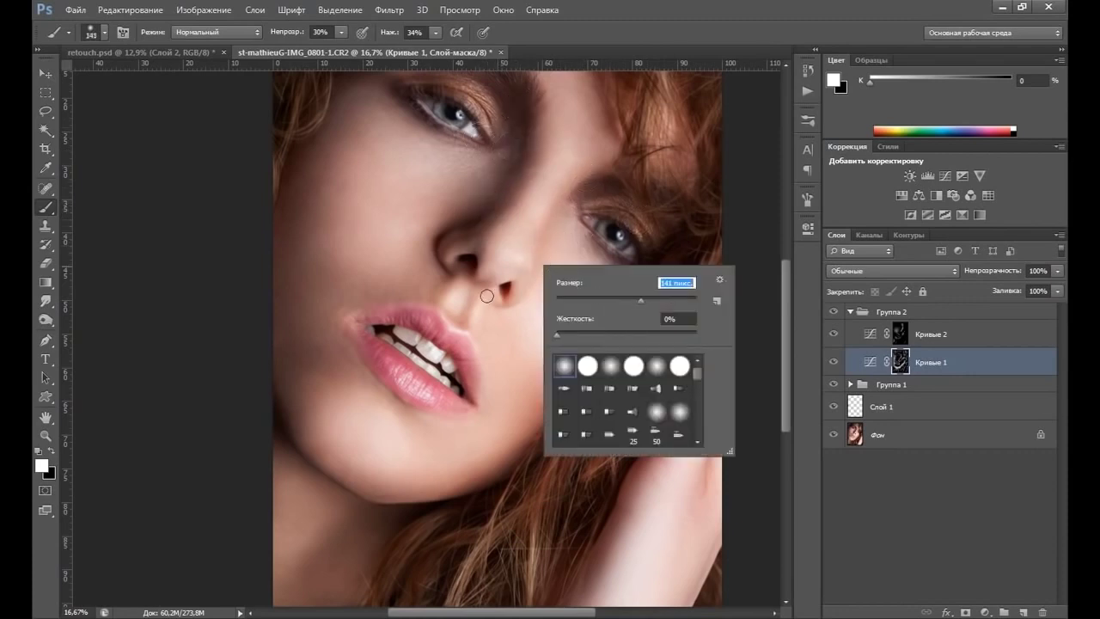
{"action": "key", "text": "Return"}
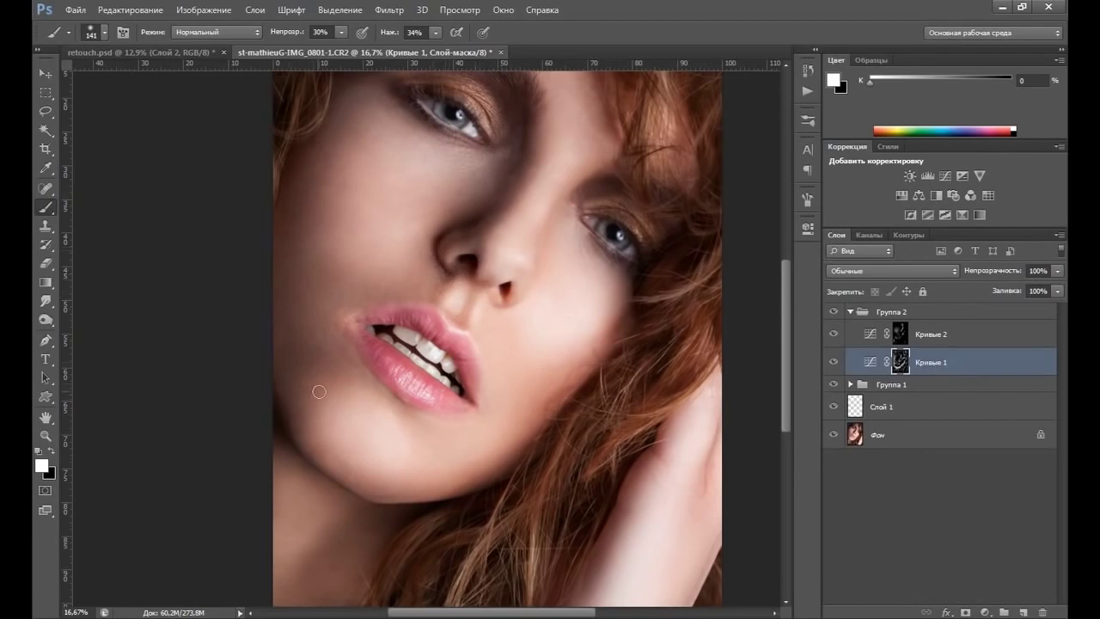
Step: Fit the whole image on screen and hide Группа 2 to compare
{"action": "left_click", "coordinate": [48, 436]}
{"action": "right_click", "coordinate": [452, 291]}
{"action": "left_click", "coordinate": [505, 302]}
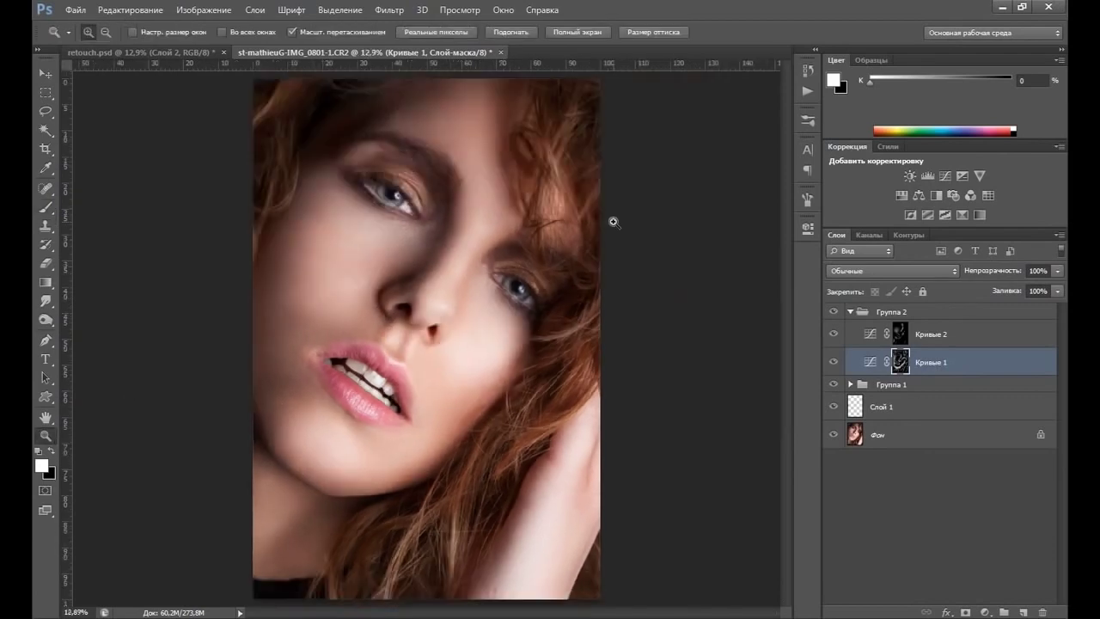
{"action": "left_click", "coordinate": [832, 315]}
Step: Show Группа 2 and paint Кривые 2's mask over the right-side hair
{"action": "left_click", "coordinate": [831, 316]}
{"action": "left_click", "coordinate": [901, 337]}
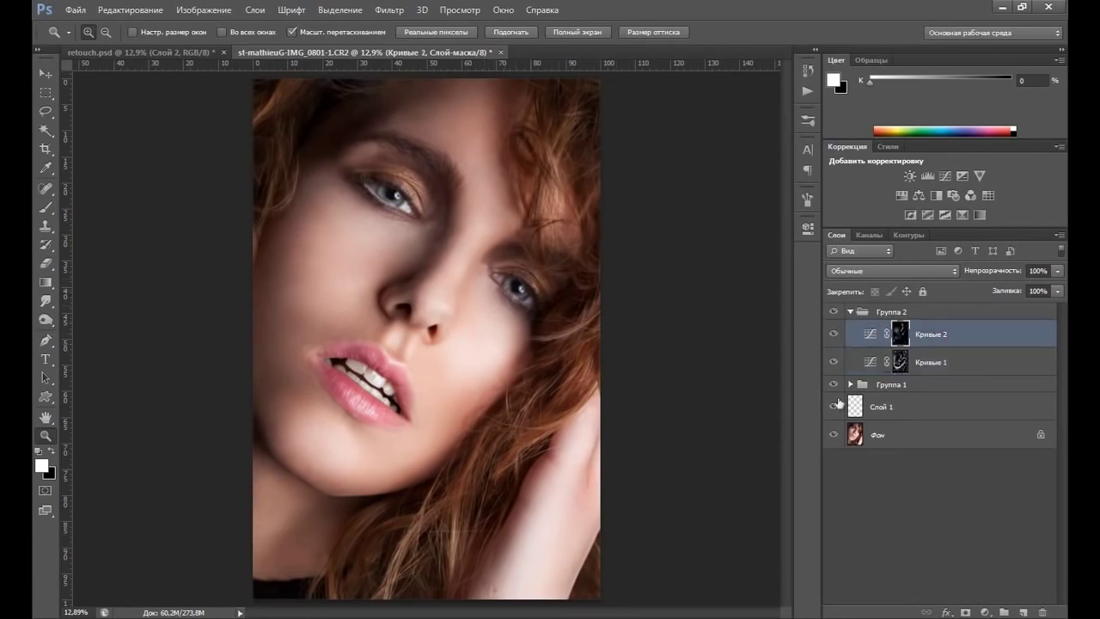
{"action": "left_click", "coordinate": [46, 208]}
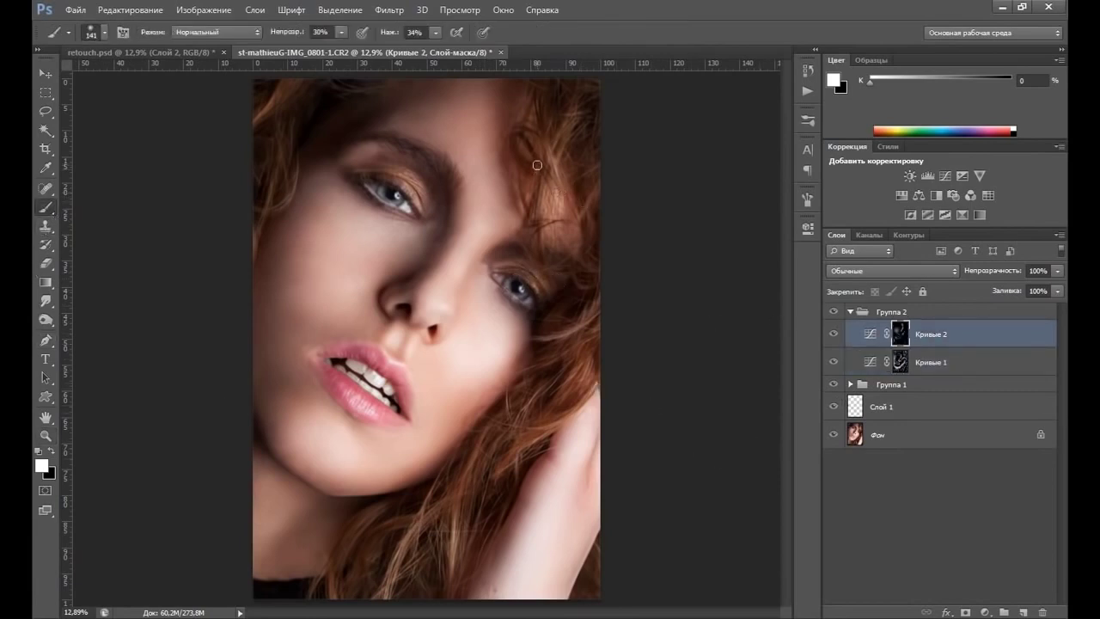
{"action": "left_click_drag", "start_coordinate": [546, 202], "coordinate": [550, 158]}
{"action": "left_click_drag", "start_coordinate": [543, 86], "coordinate": [572, 230]}
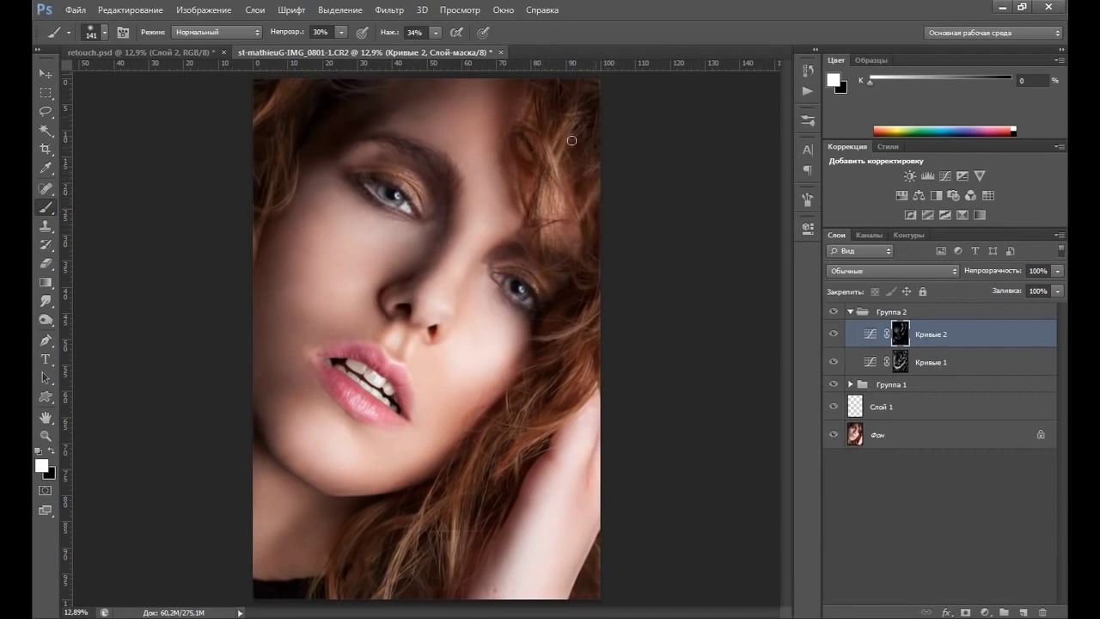
Step: Shrink the brush to 68 px and paint the mask over the cheek and hair
{"action": "right_click", "coordinate": [592, 206]}
{"action": "left_click", "coordinate": [657, 248]}
{"action": "key", "text": "Return"}
{"action": "left_click_drag", "start_coordinate": [524, 386], "coordinate": [538, 365]}
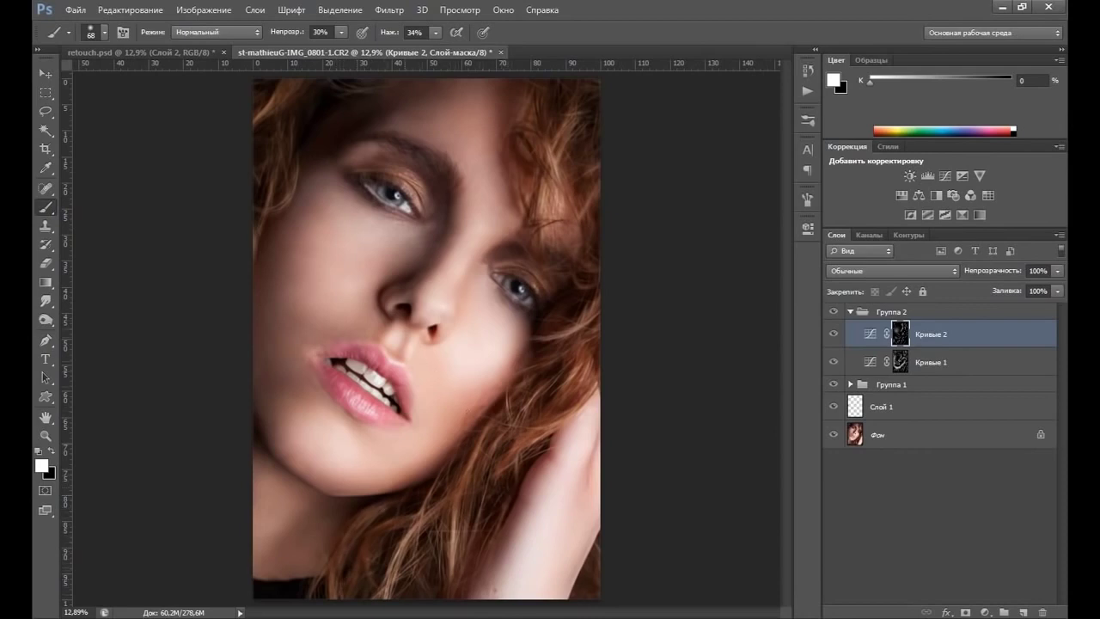
Step: Hide and show Группа 2 twice to compare the portrait
{"action": "left_click", "coordinate": [834, 312]}
{"action": "left_click", "coordinate": [834, 312]}
{"action": "left_click", "coordinate": [833, 312]}
{"action": "left_click", "coordinate": [833, 312]}
Step: Enter a 102 px brush size and dismiss the out-of-range warning
{"action": "right_click", "coordinate": [539, 341]}
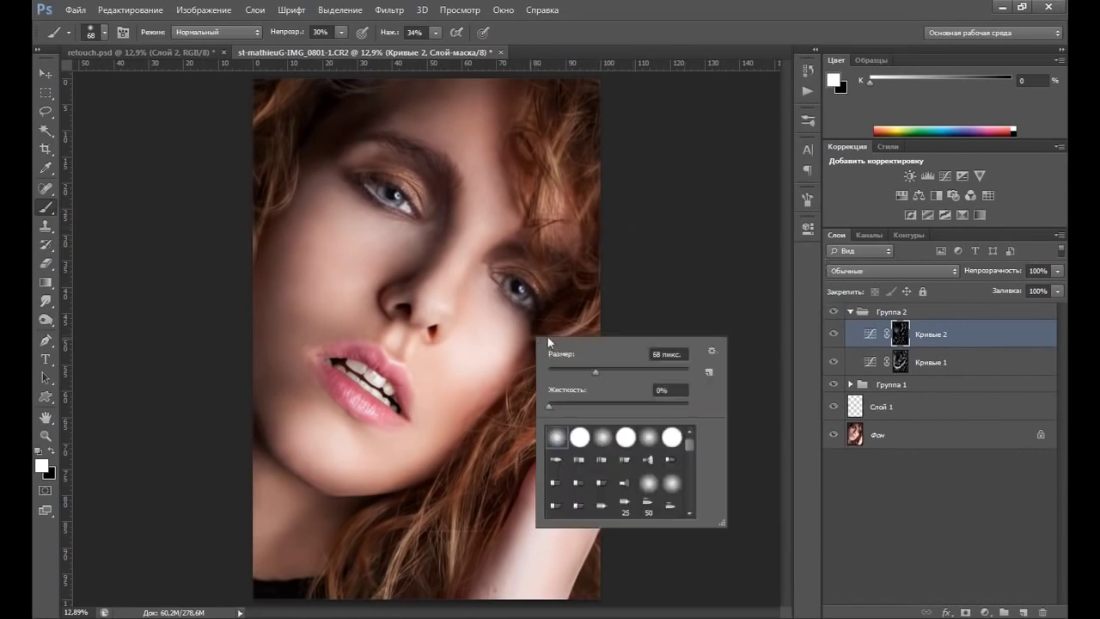
{"action": "left_click", "coordinate": [619, 370]}
{"action": "key", "text": "Return"}
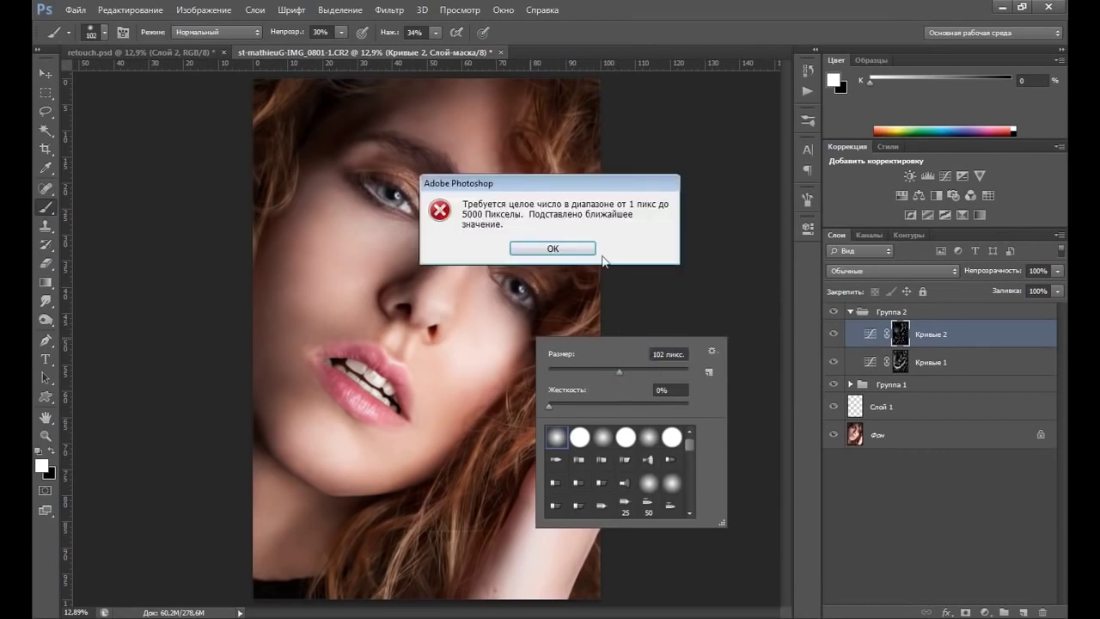
{"action": "left_click", "coordinate": [590, 249]}
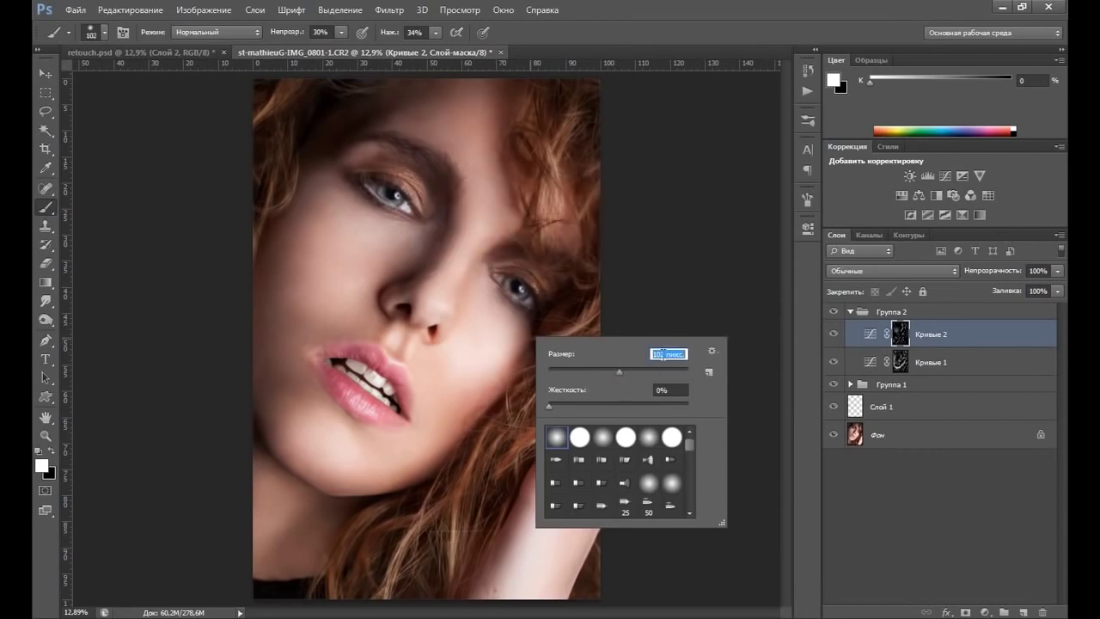
Step: Target Кривые 1's mask, enlarge the brush to 484 px, and collapse Группа 2
{"action": "left_click", "coordinate": [902, 365]}
{"action": "left_click", "coordinate": [903, 365]}
{"action": "right_click", "coordinate": [549, 245]}
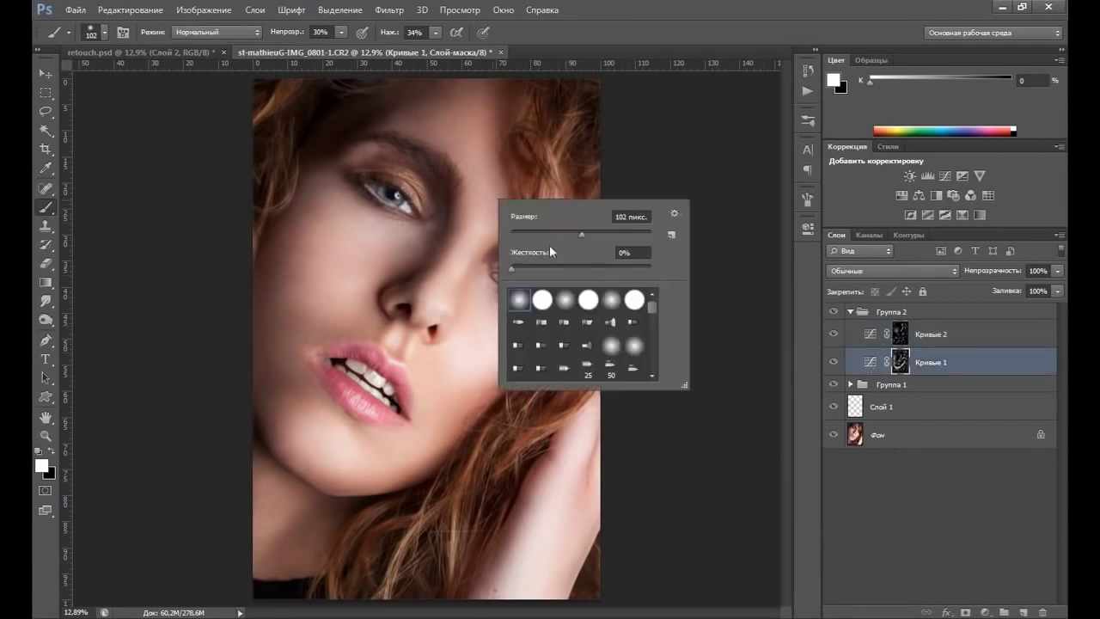
{"action": "left_click", "coordinate": [637, 233]}
{"action": "key", "text": "Return"}
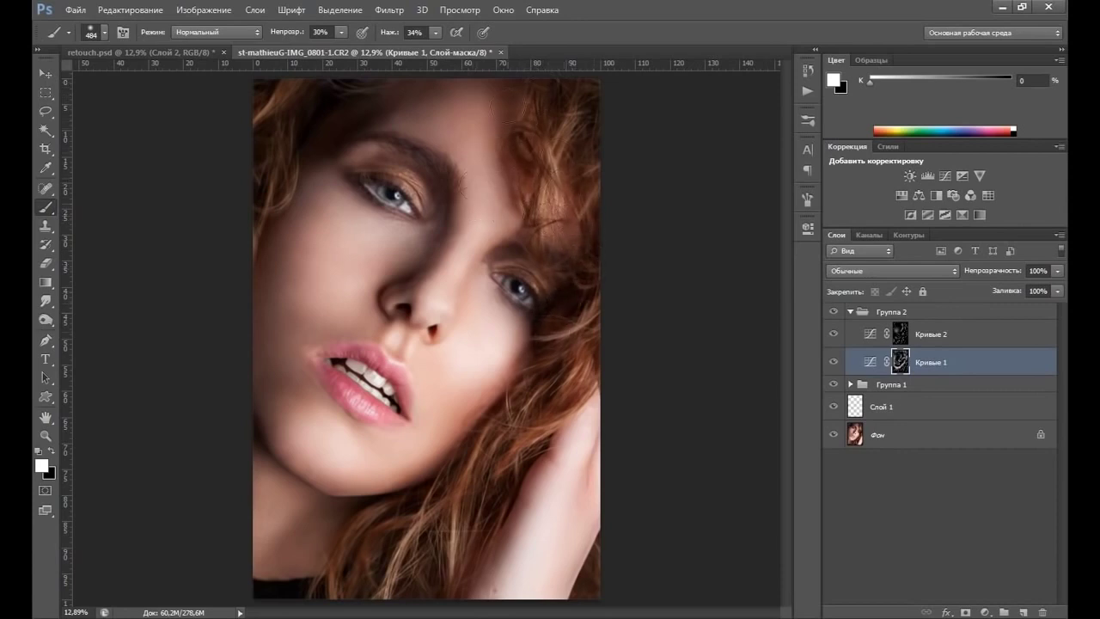
{"action": "left_click", "coordinate": [850, 312]}
Step: Lower Группа 2 to 80% opacity, toggling its visibility to compare before and after
{"action": "left_click", "coordinate": [834, 314]}
{"action": "left_click", "coordinate": [833, 316]}
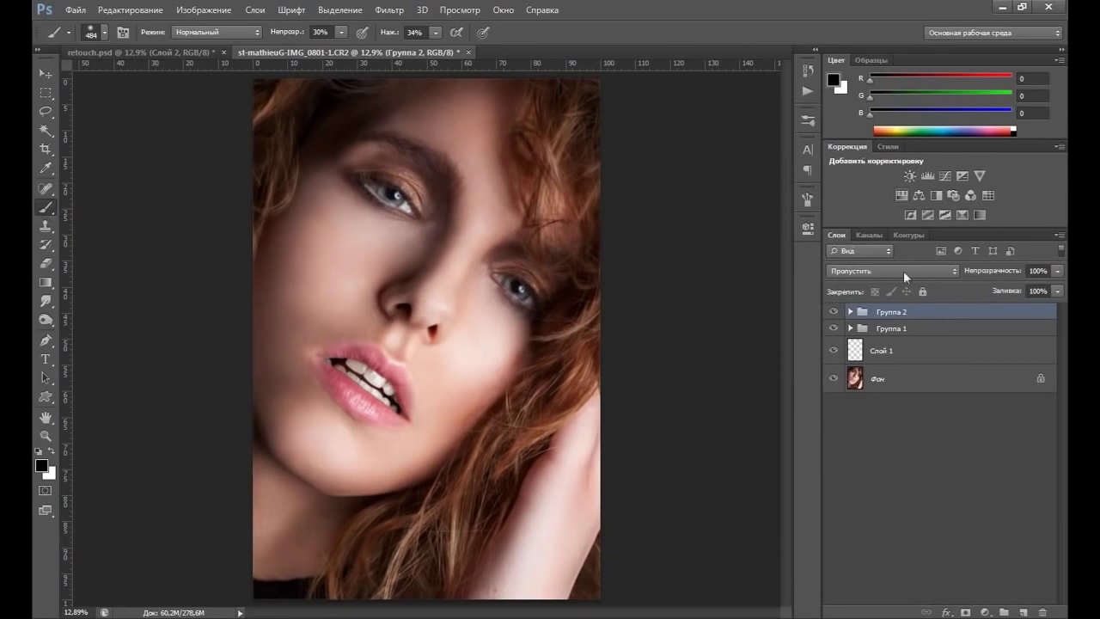
{"action": "left_click", "coordinate": [1057, 270]}
{"action": "left_click", "coordinate": [832, 313]}
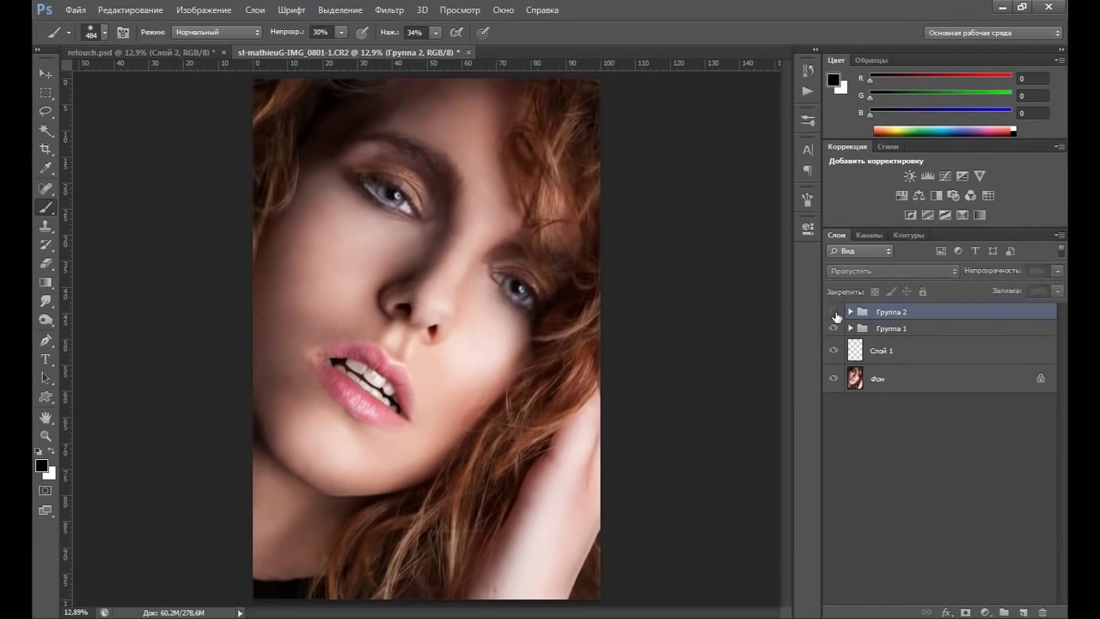
{"action": "left_click", "coordinate": [833, 313]}
{"action": "left_click", "coordinate": [1058, 271]}
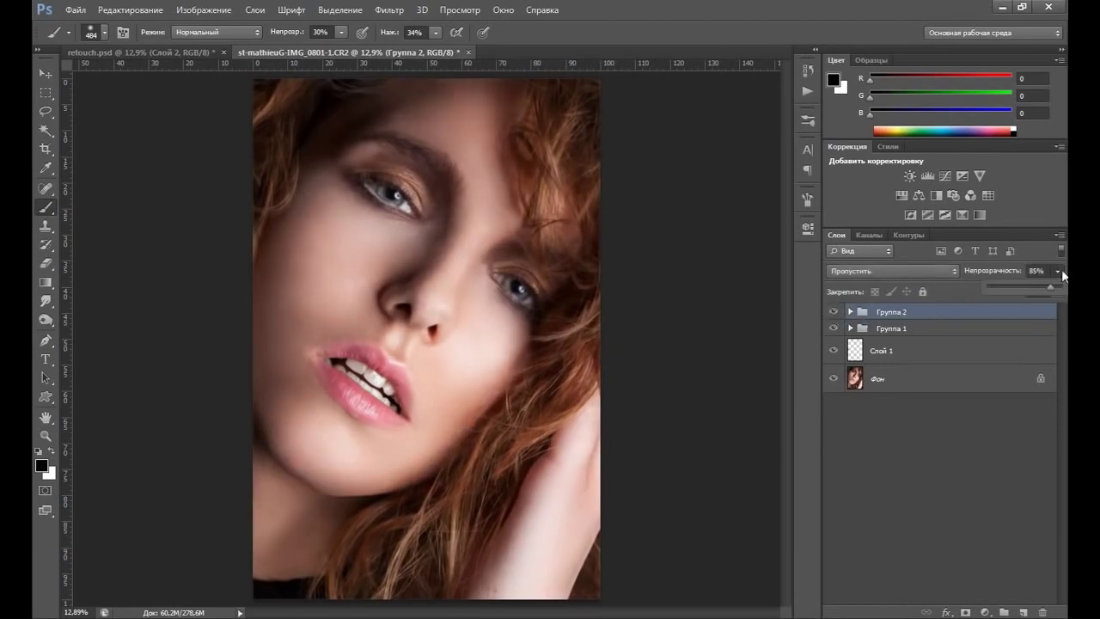
{"action": "left_click", "coordinate": [833, 313]}
{"action": "left_click", "coordinate": [832, 312]}
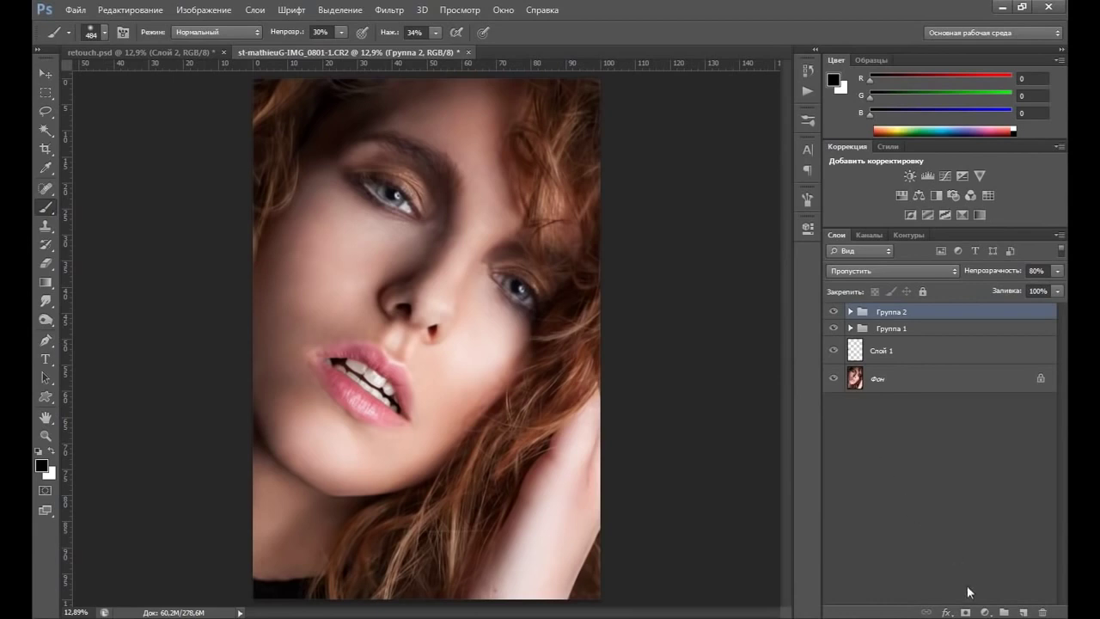
Step: Add a Hue/Saturation adjustment layer with Yellows saturation set to -100
{"action": "left_click", "coordinate": [986, 611]}
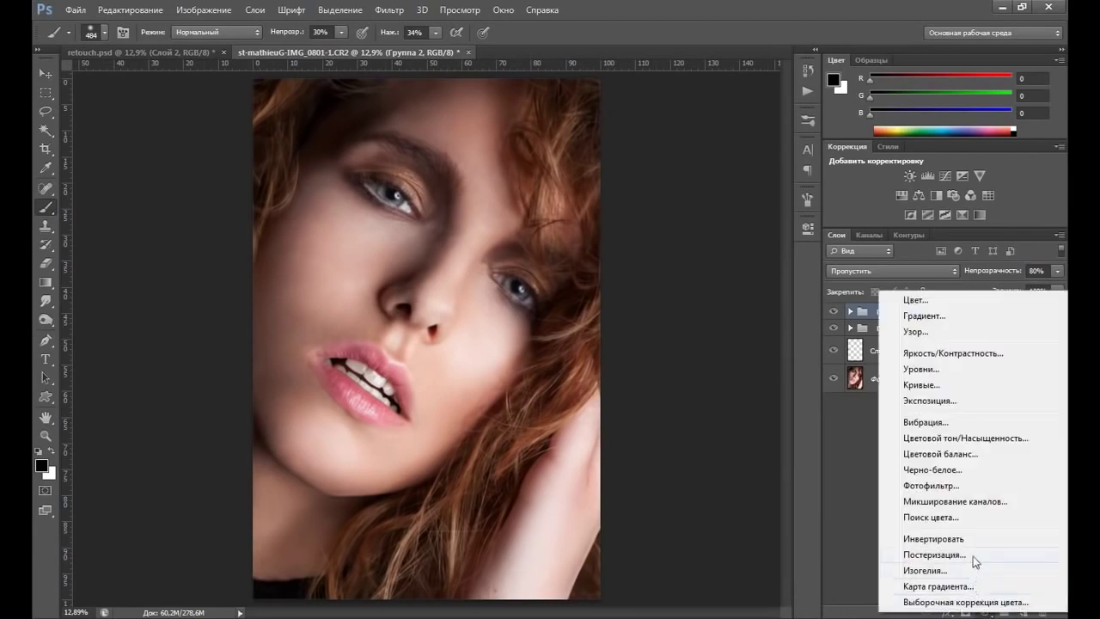
{"action": "left_click", "coordinate": [981, 439]}
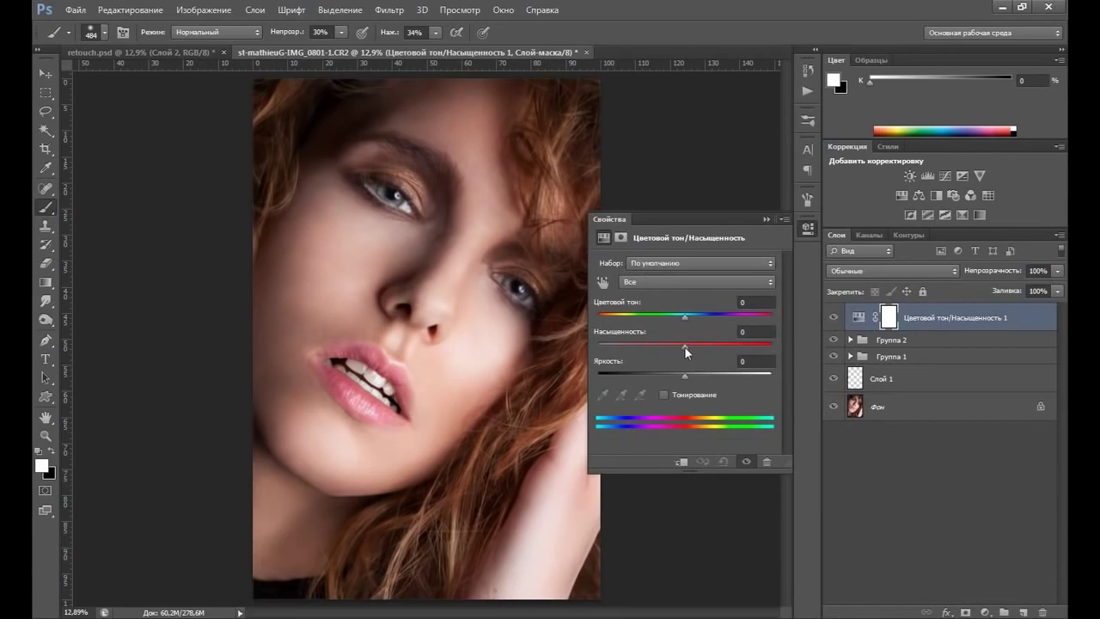
{"action": "left_click", "coordinate": [715, 282]}
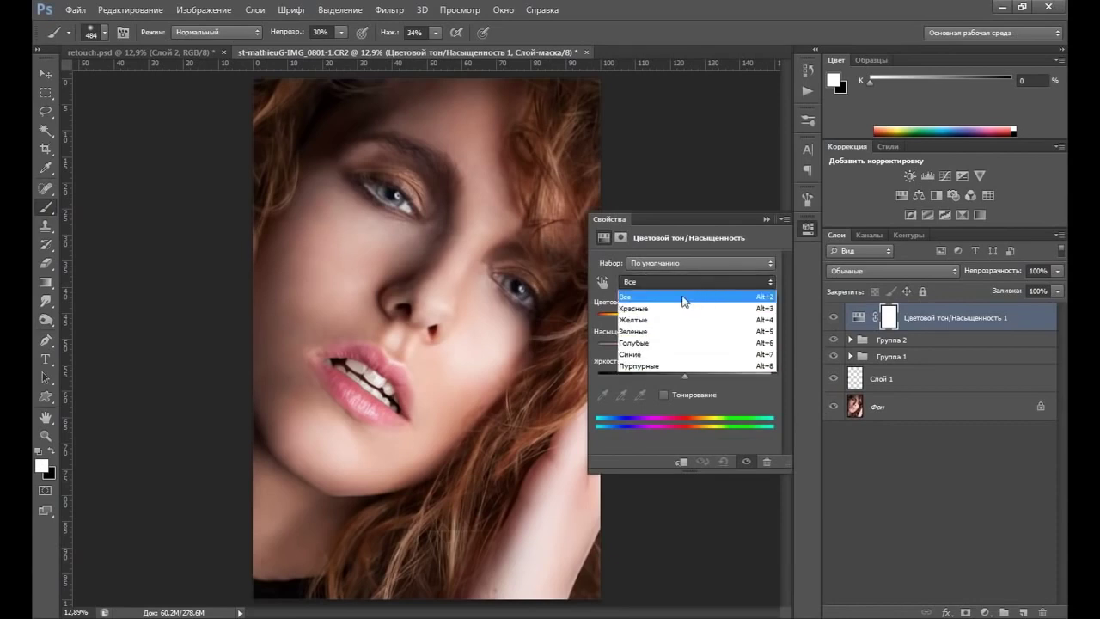
{"action": "left_click", "coordinate": [636, 319]}
{"action": "left_click_drag", "start_coordinate": [684, 347], "coordinate": [597, 344]}
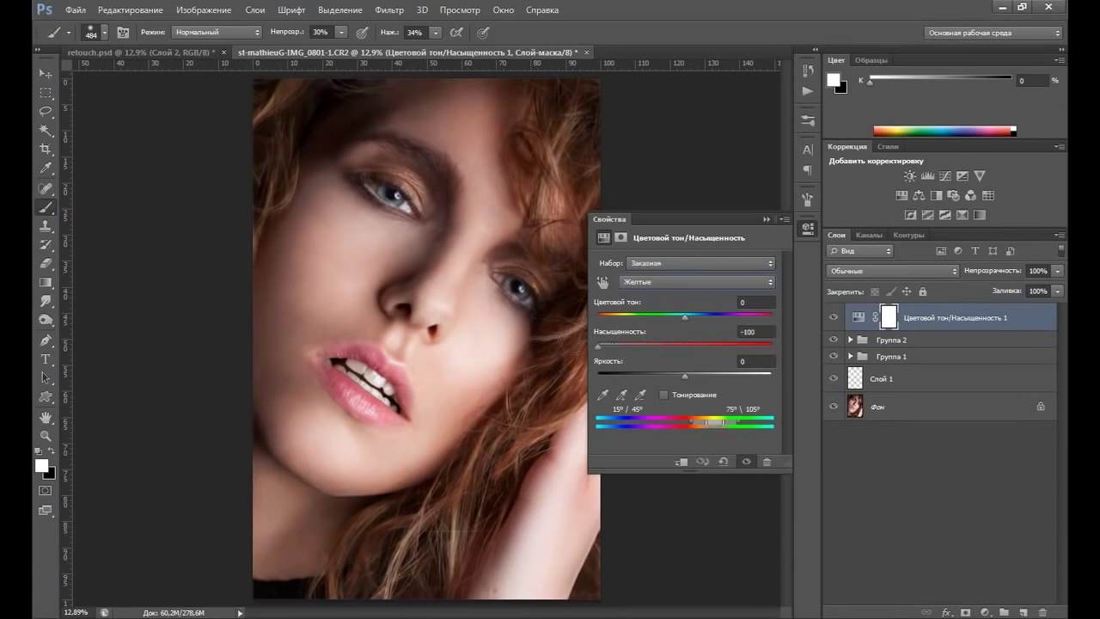
{"action": "left_click", "coordinate": [765, 219]}
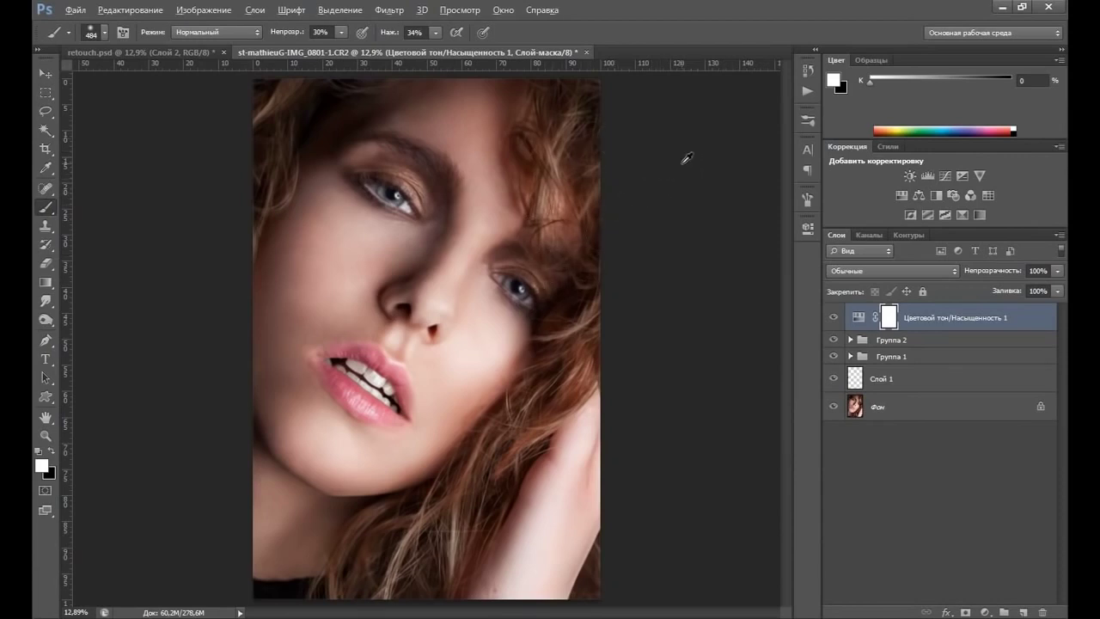
Step: Fill the Hue/Saturation mask with black and size the brush to about 182 px
{"action": "key", "text": "x"}
{"action": "key", "text": "alt+BackSpace"}
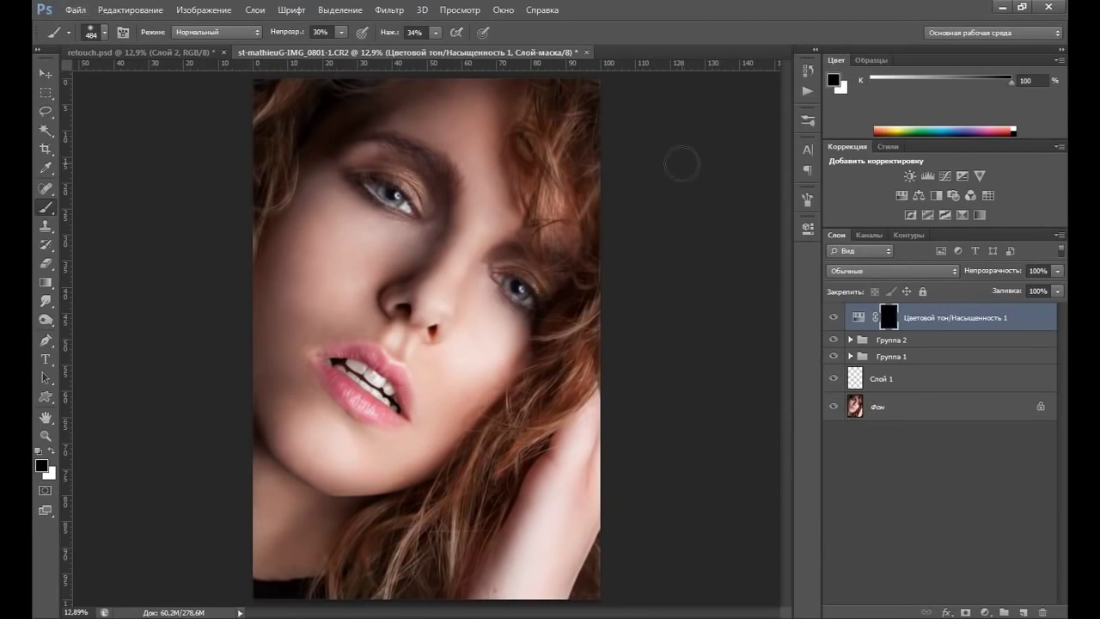
{"action": "right_click", "coordinate": [372, 393]}
{"action": "left_click_drag", "start_coordinate": [516, 427], "coordinate": [489, 426]}
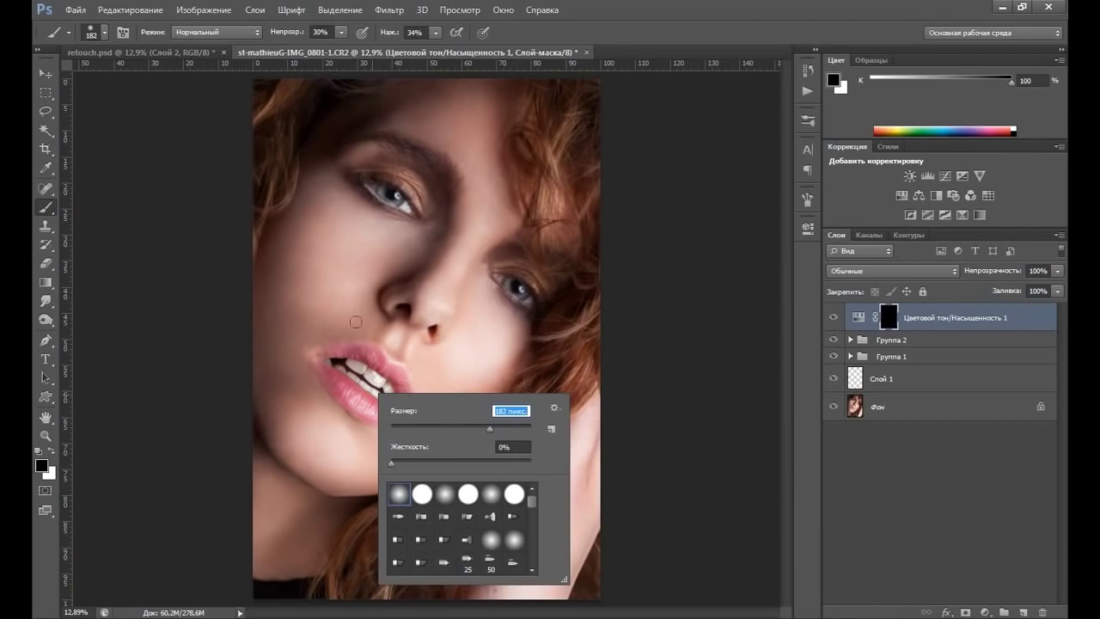
Step: Set brush opacity and flow to 100% and paint white over the teeth on the mask
{"action": "left_click", "coordinate": [340, 32]}
{"action": "mouse_move", "coordinate": [353, 48]}
{"action": "left_mouse_down"}
{"action": "mouse_move", "coordinate": [426, 37]}
{"action": "mouse_move", "coordinate": [486, 50]}
{"action": "left_mouse_up"}
{"action": "left_click", "coordinate": [435, 32]}
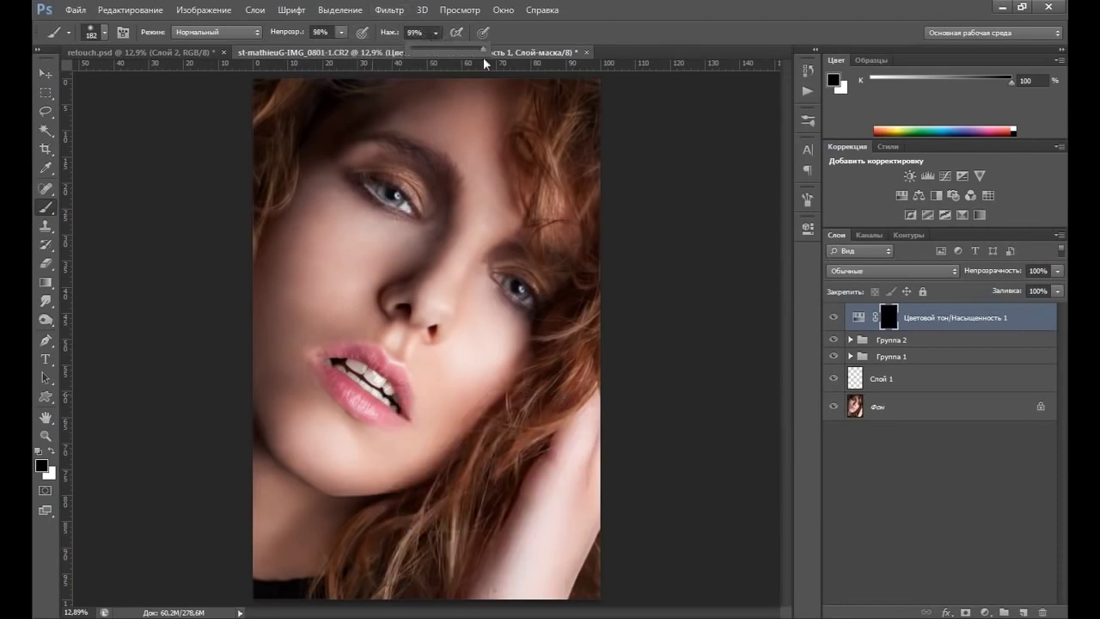
{"action": "left_click", "coordinate": [342, 31]}
{"action": "left_click_drag", "start_coordinate": [340, 49], "coordinate": [352, 49]}
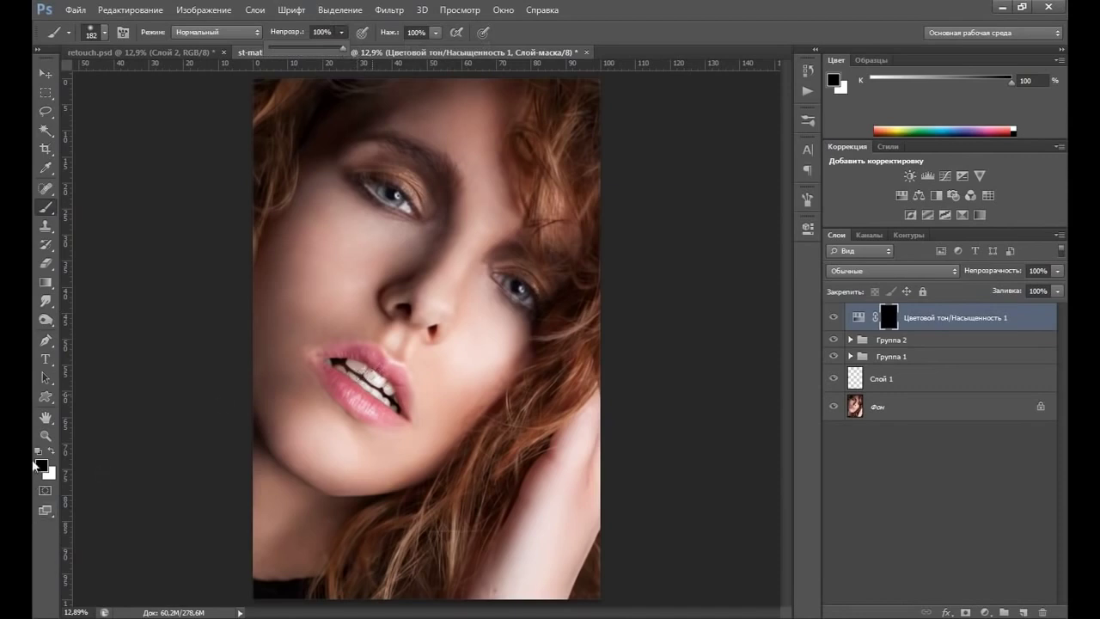
{"action": "left_click", "coordinate": [53, 449]}
{"action": "mouse_move", "coordinate": [354, 364]}
{"action": "left_mouse_down"}
{"action": "mouse_move", "coordinate": [387, 397]}
{"action": "mouse_move", "coordinate": [352, 370]}
{"action": "left_mouse_up"}
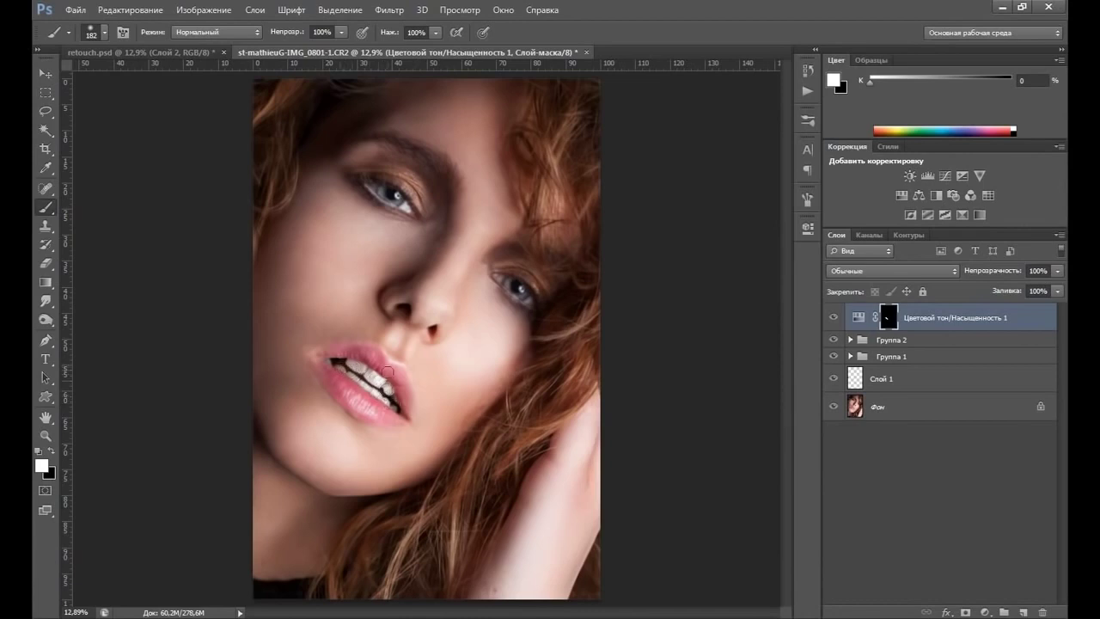
{"action": "left_click", "coordinate": [834, 318]}
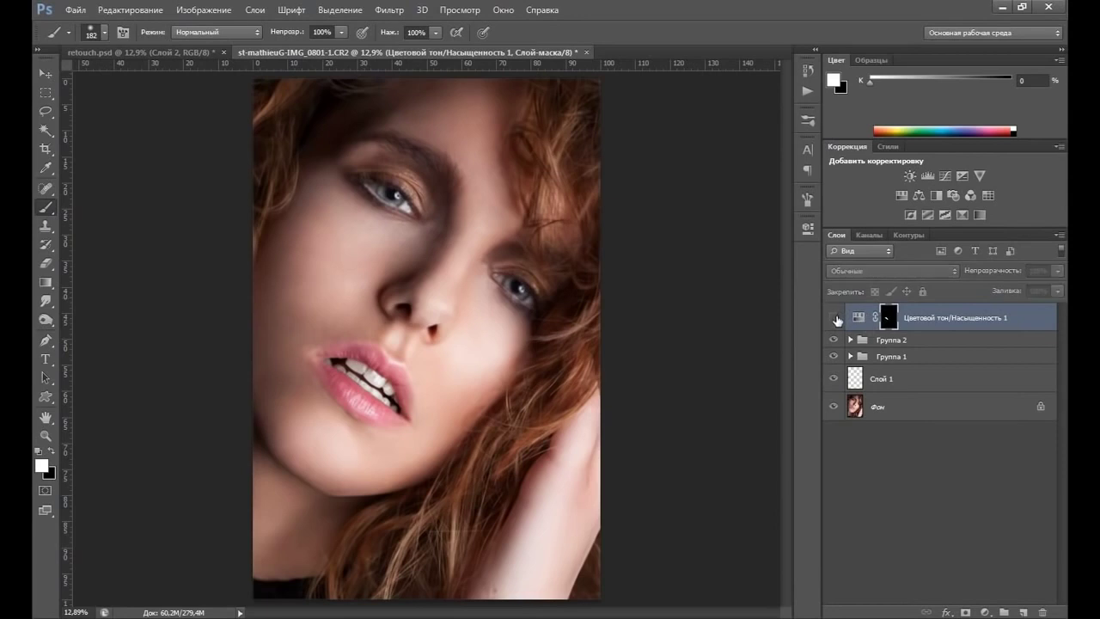
Step: Zoom in on the mouth and toggle the Hue/Saturation layer to compare the whitened teeth
{"action": "left_click", "coordinate": [45, 434]}
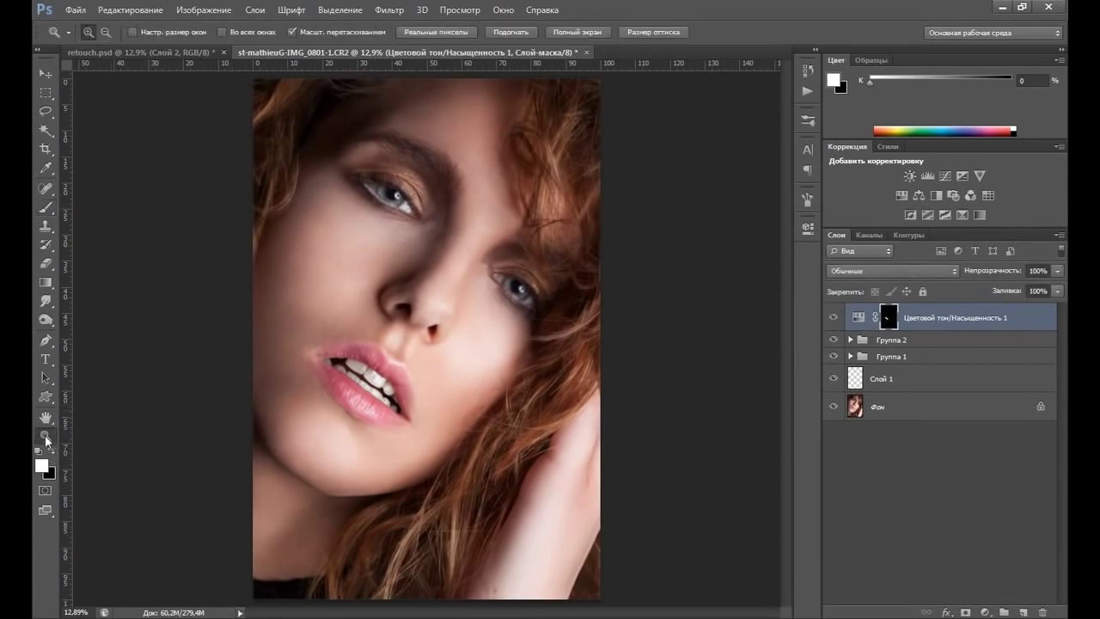
{"action": "left_click", "coordinate": [361, 382]}
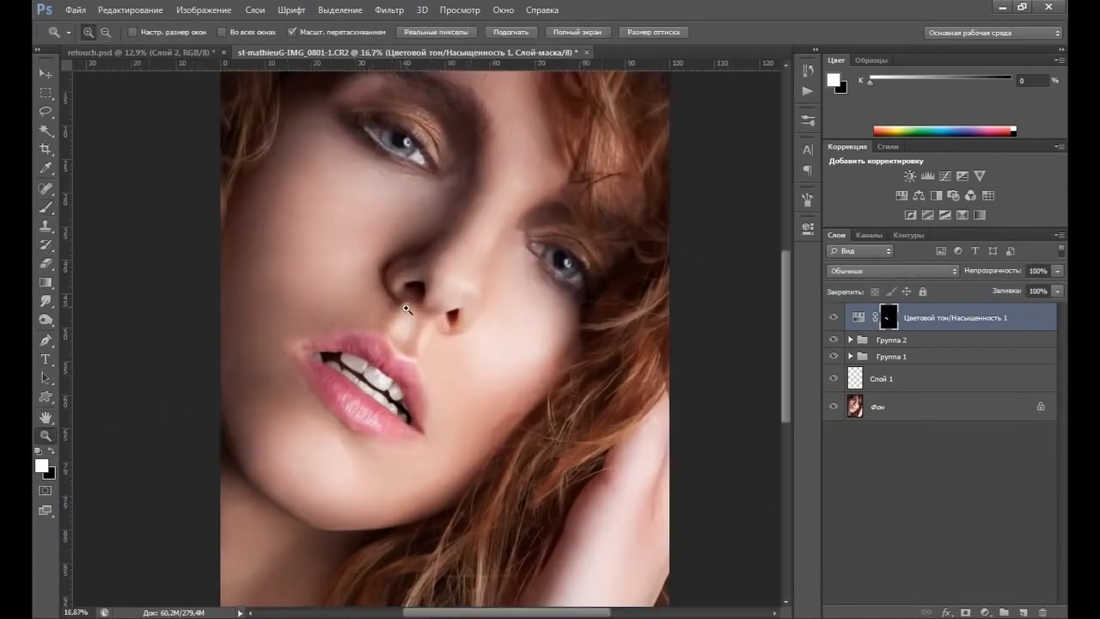
{"action": "left_click", "coordinate": [832, 319]}
{"action": "left_click", "coordinate": [833, 319]}
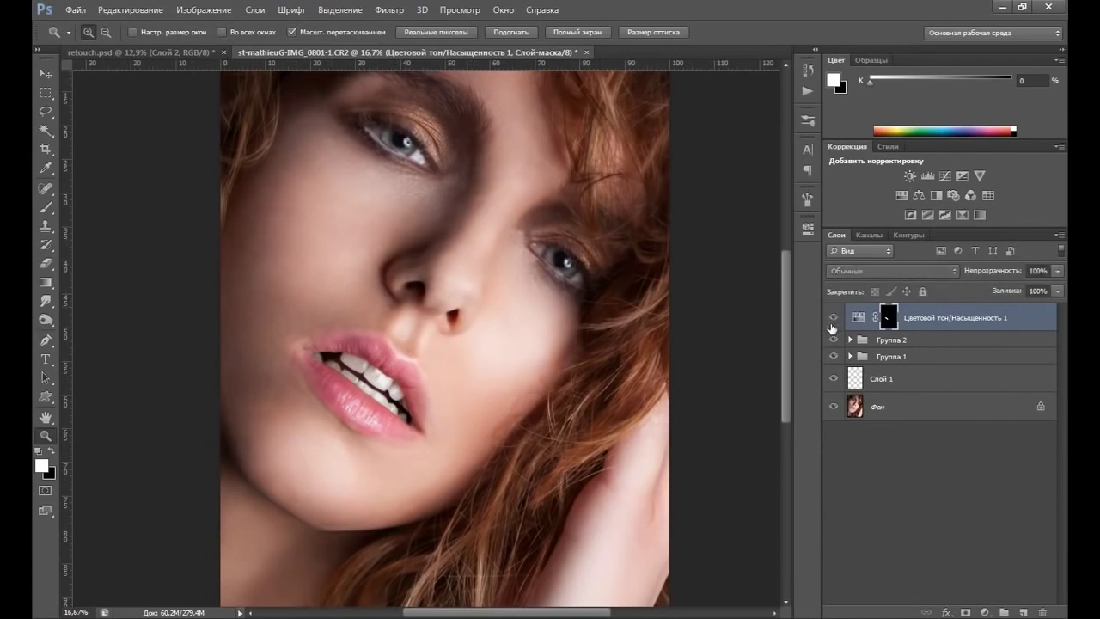
{"action": "scroll", "coordinate": [789, 299], "scroll_direction": "up", "scroll_amount": 3}
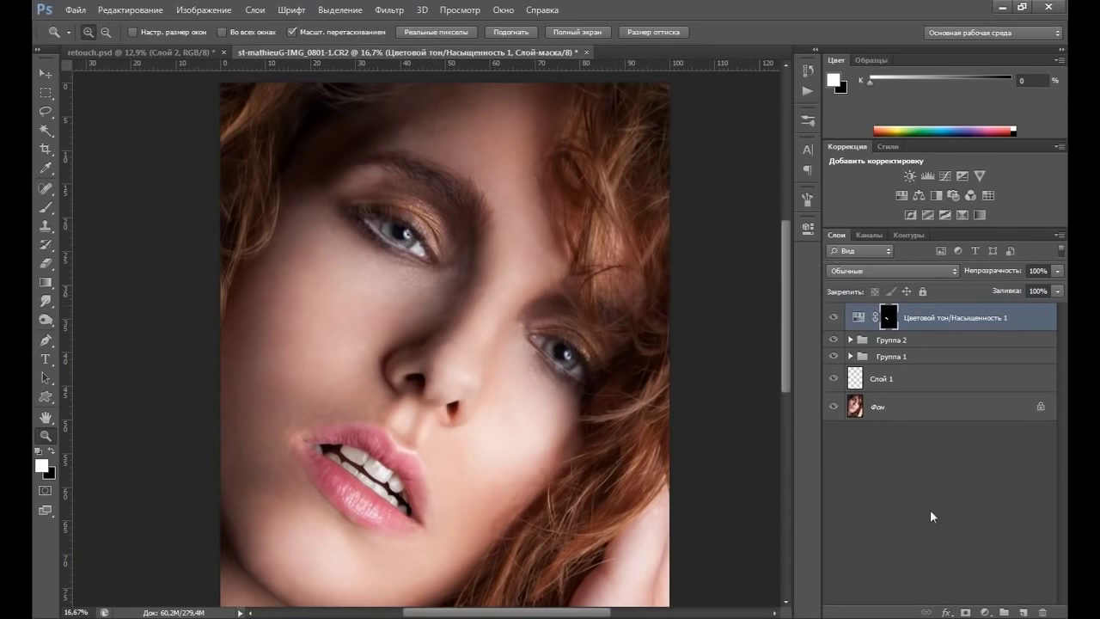
Step: Add a Color Lookup adjustment layer using the EdgyAmber.3DL 3D LUT
{"action": "left_click", "coordinate": [984, 612]}
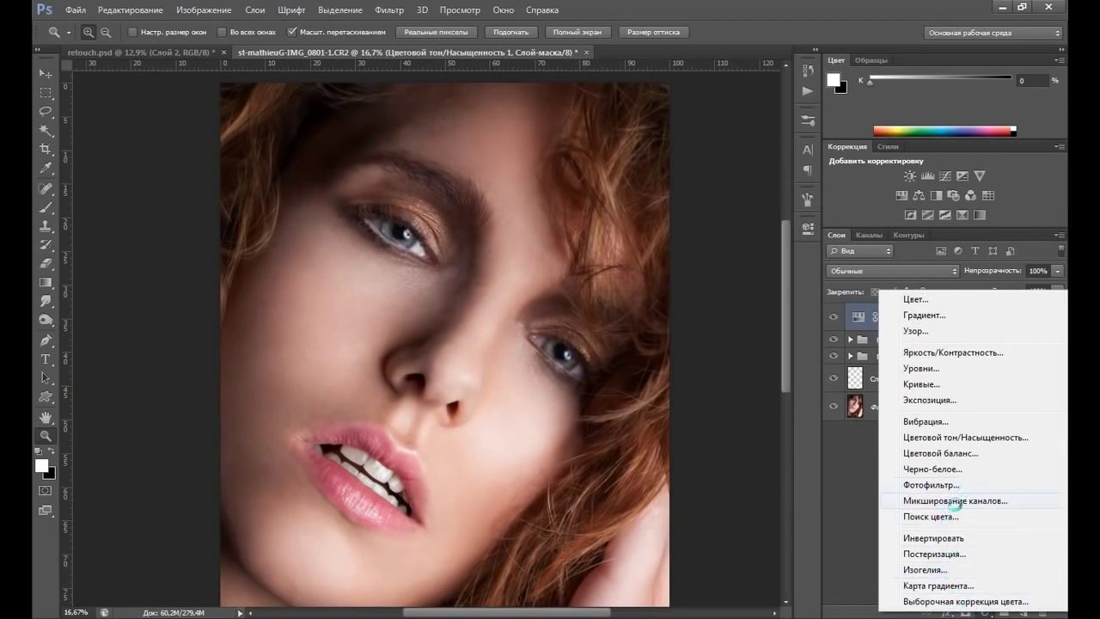
{"action": "left_click", "coordinate": [935, 517]}
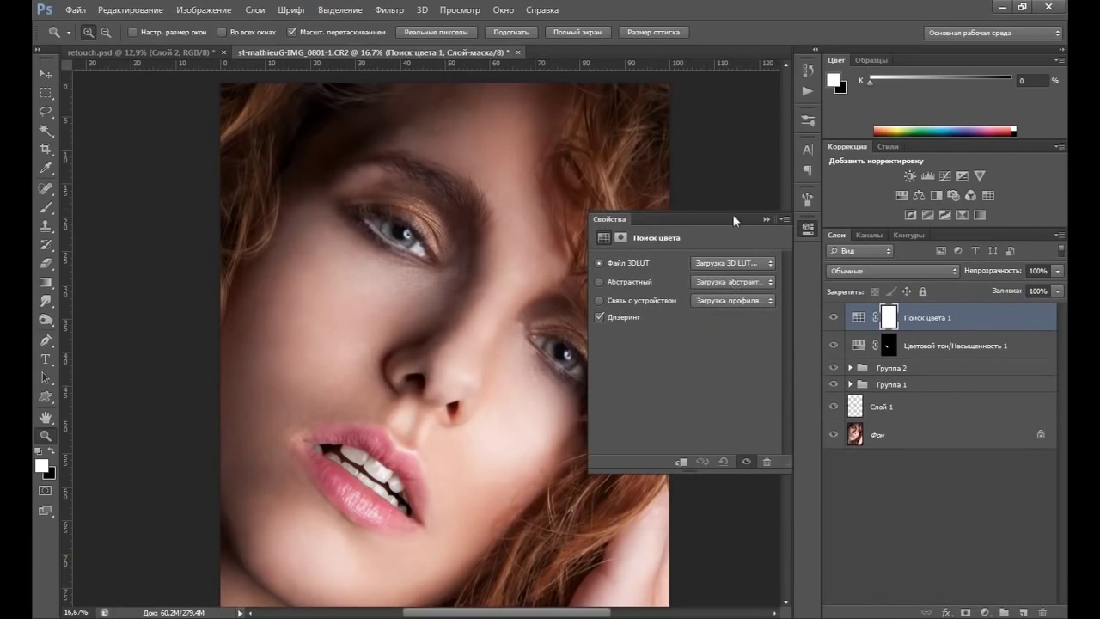
{"action": "left_click", "coordinate": [770, 264]}
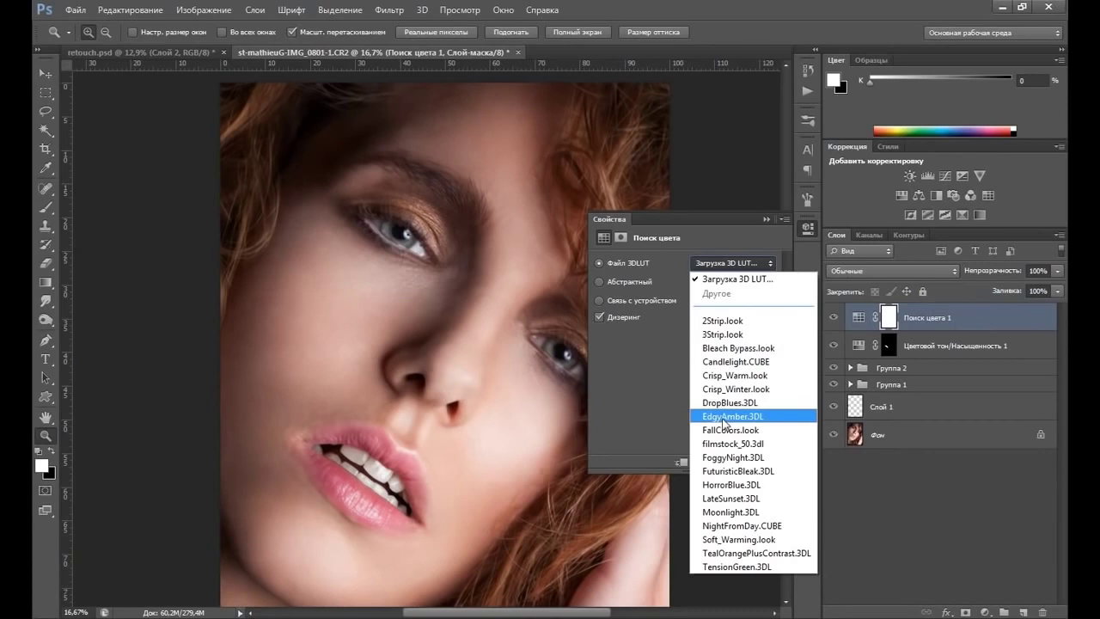
{"action": "left_click", "coordinate": [724, 418]}
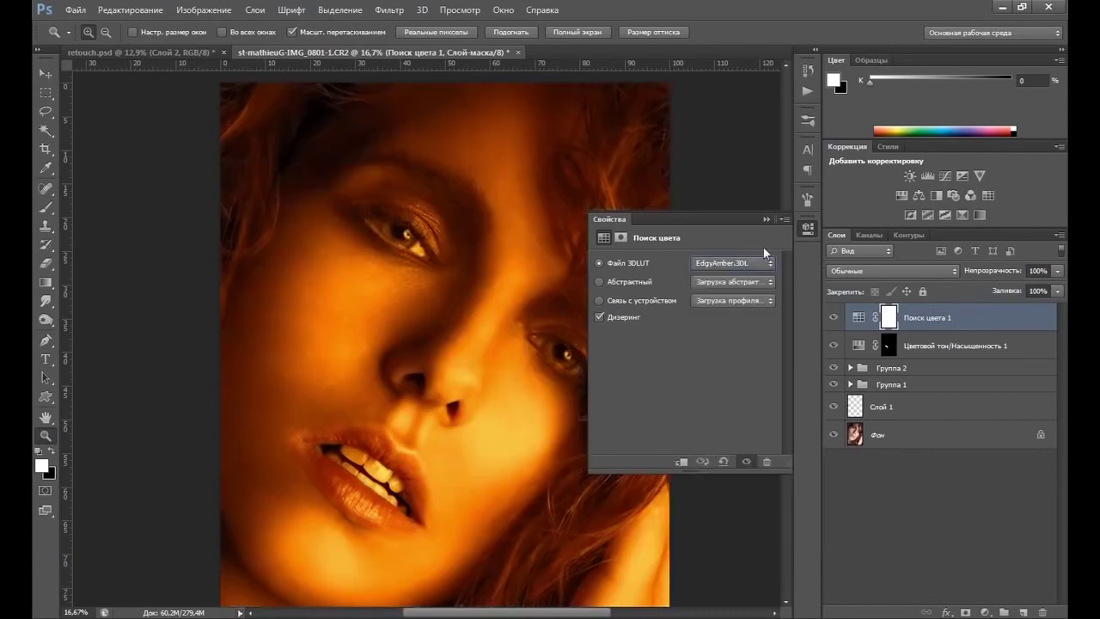
{"action": "left_click", "coordinate": [767, 220]}
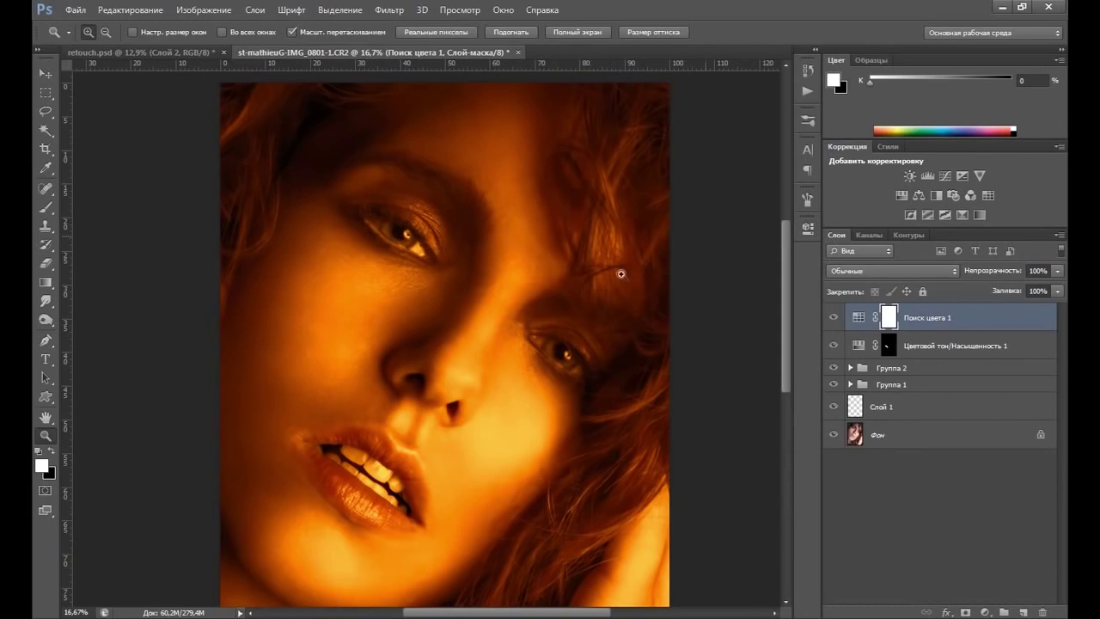
Step: Fit the photo on screen and set the lookup layer's opacity to 40%
{"action": "right_click", "coordinate": [567, 337]}
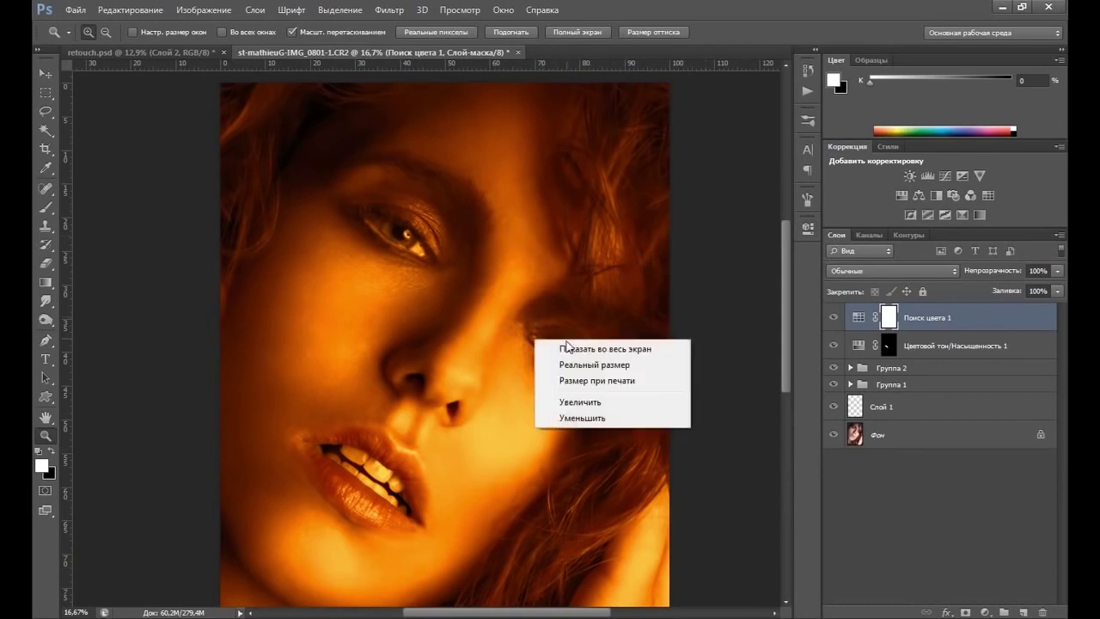
{"action": "left_click", "coordinate": [571, 347]}
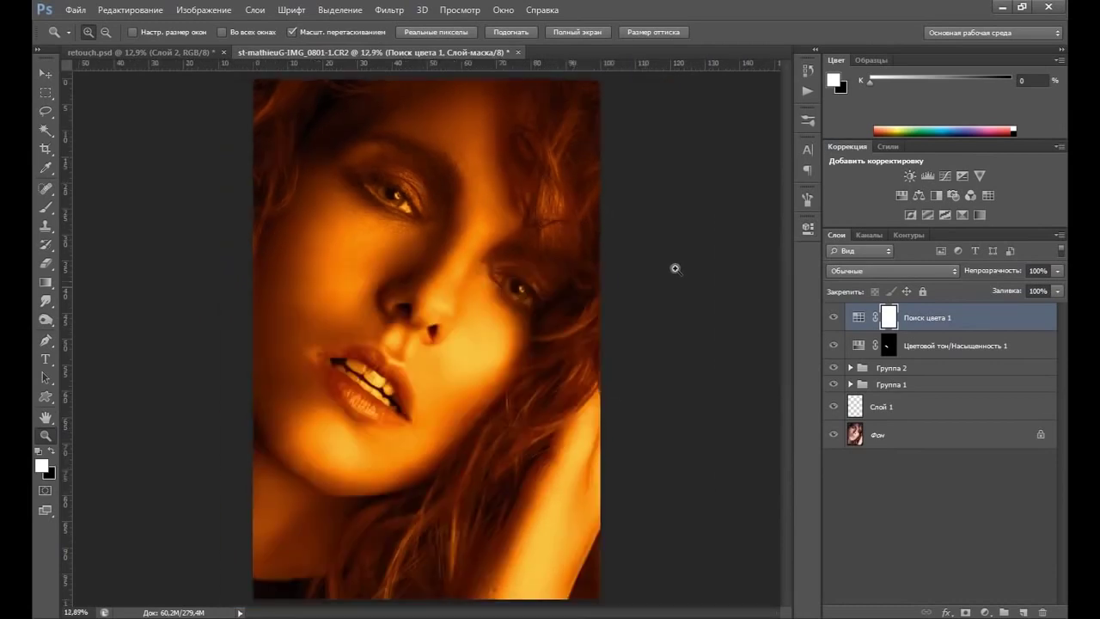
{"action": "left_click", "coordinate": [1058, 270]}
{"action": "left_click_drag", "start_coordinate": [1057, 292], "coordinate": [1035, 289]}
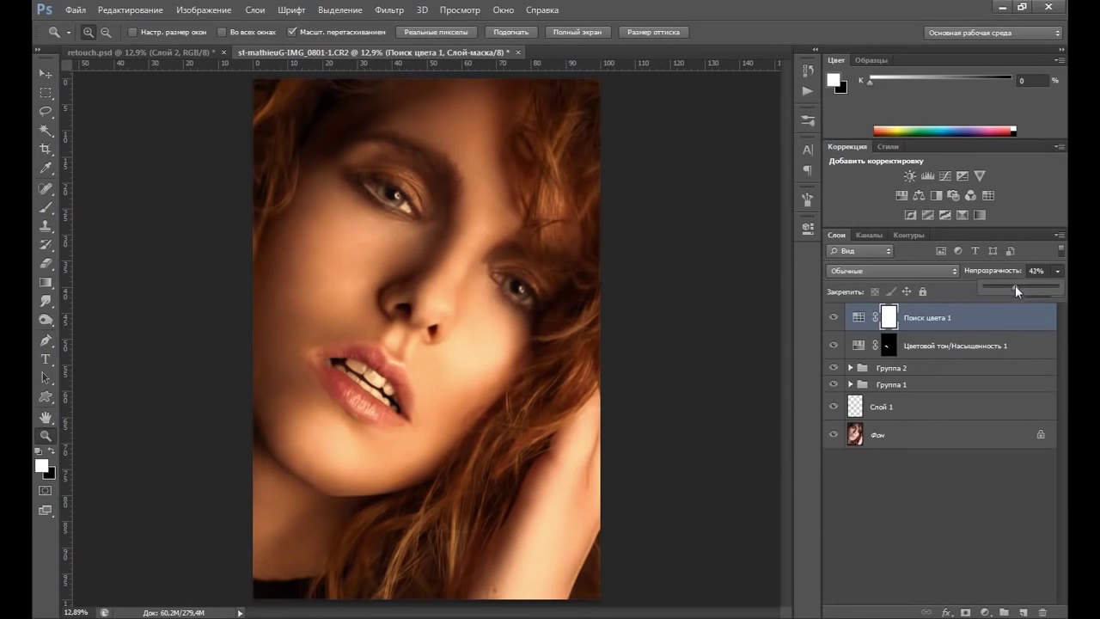
{"action": "left_click_drag", "start_coordinate": [1014, 287], "coordinate": [1012, 287]}
{"action": "left_click", "coordinate": [929, 318]}
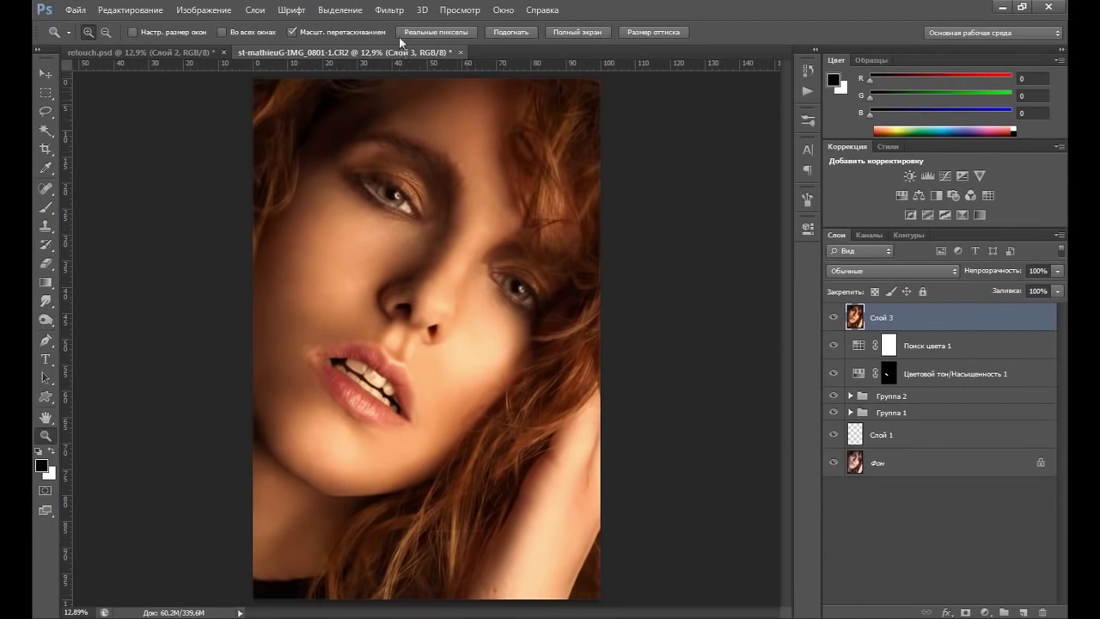
Step: Open the Filter menu for the merged Слой 3
{"action": "left_click", "coordinate": [391, 10]}
{"action": "mouse_move", "coordinate": [405, 210]}
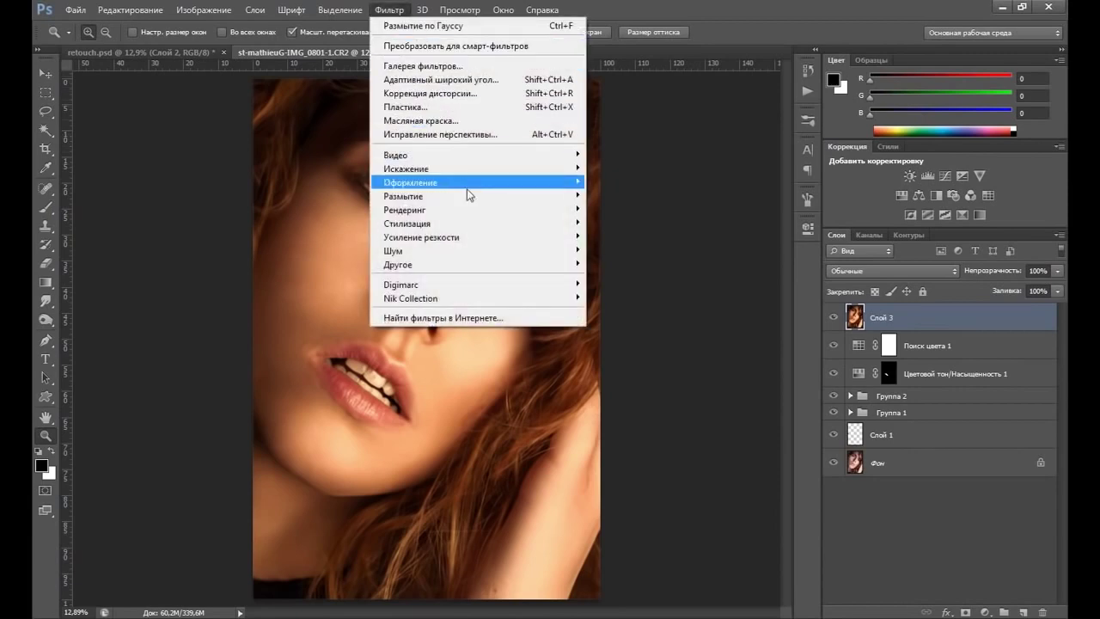
Step: Apply a Lighting Effects spotlight to Слой 3, enlarged and centred on the face
{"action": "left_click", "coordinate": [625, 265]}
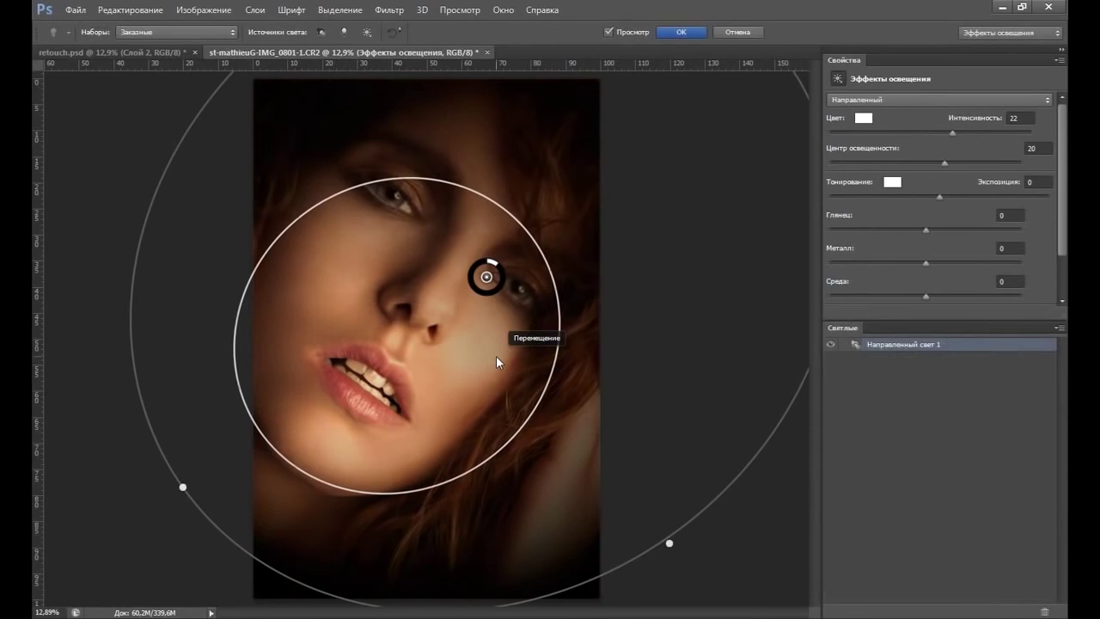
{"action": "key", "text": "ctrl+minus"}
{"action": "key", "text": "ctrl+minus"}
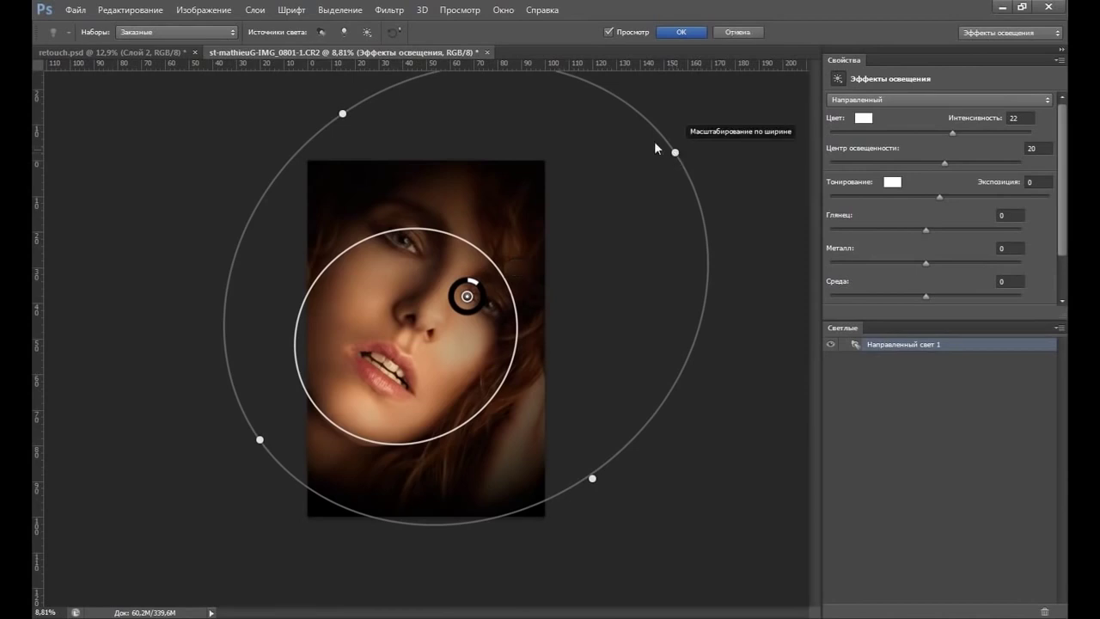
{"action": "left_click_drag", "start_coordinate": [676, 152], "coordinate": [564, 130]}
{"action": "left_click_drag", "start_coordinate": [467, 296], "coordinate": [424, 316]}
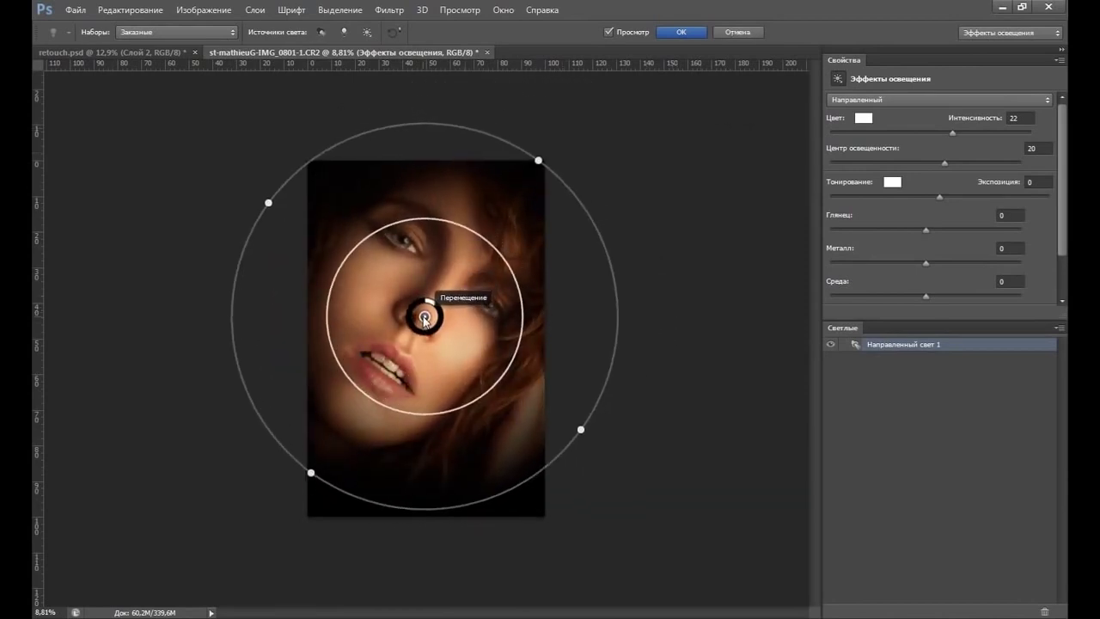
{"action": "left_click_drag", "start_coordinate": [581, 430], "coordinate": [624, 473]}
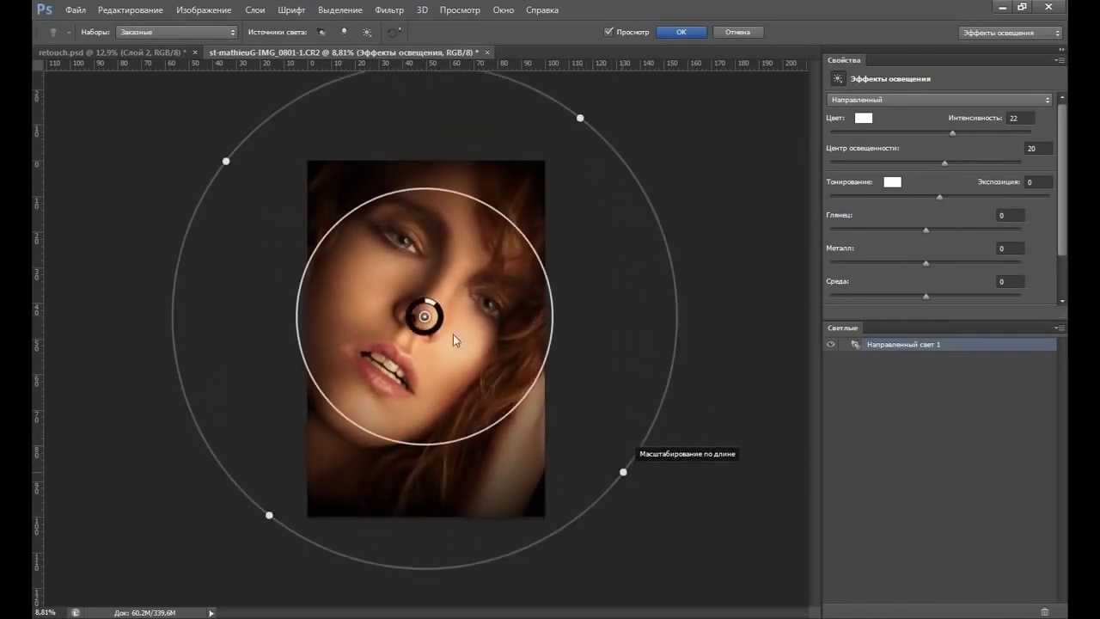
{"action": "left_click_drag", "start_coordinate": [427, 317], "coordinate": [426, 320]}
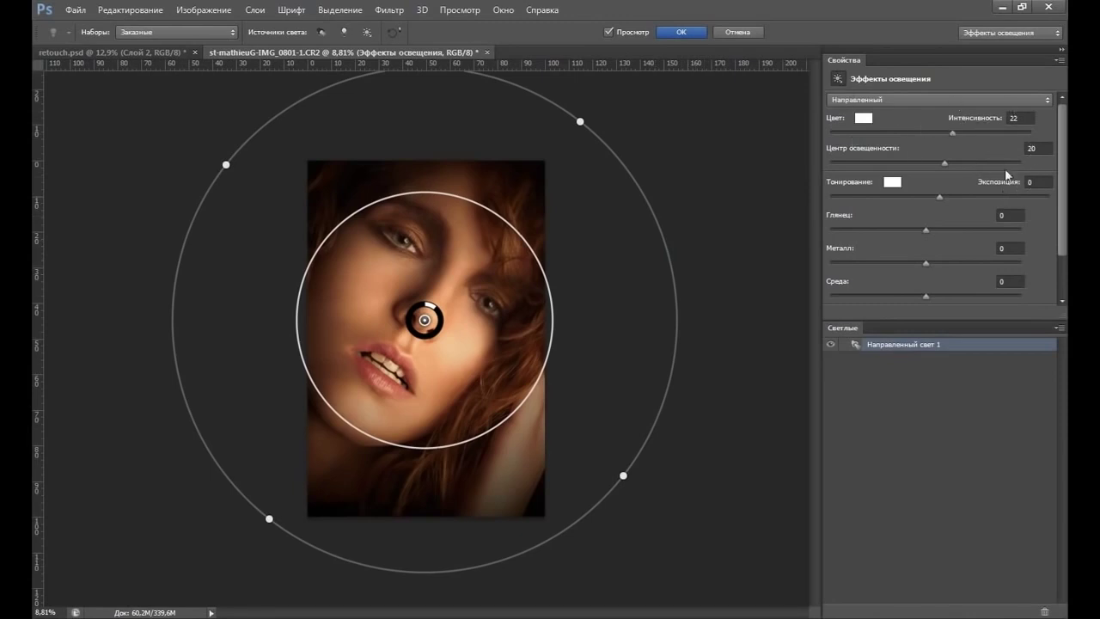
{"action": "left_click", "coordinate": [683, 33]}
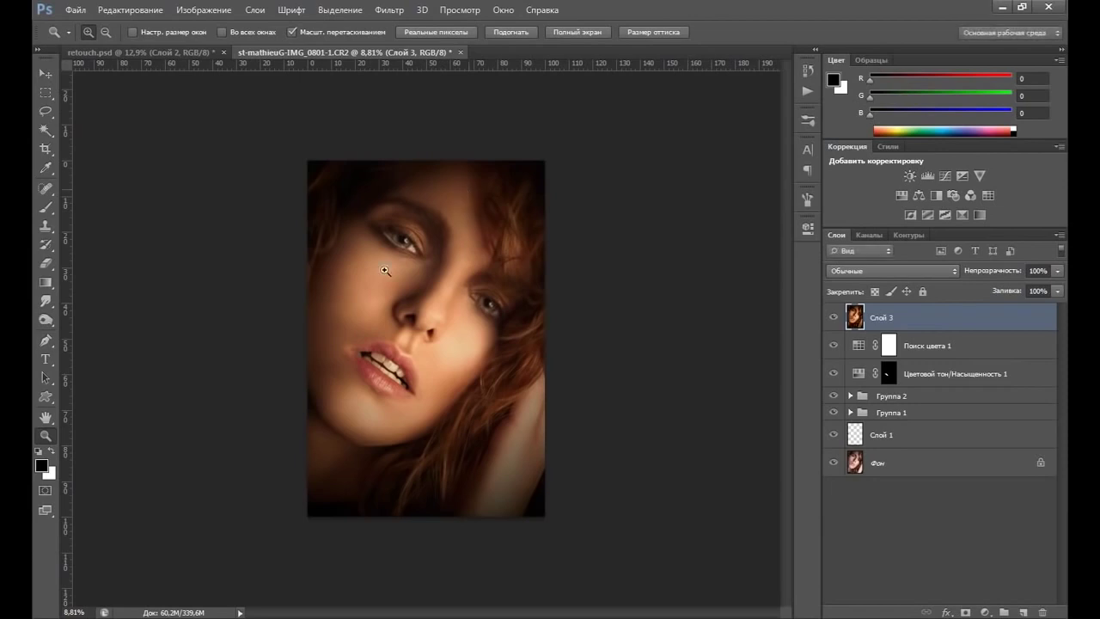
{"action": "left_click", "coordinate": [416, 299]}
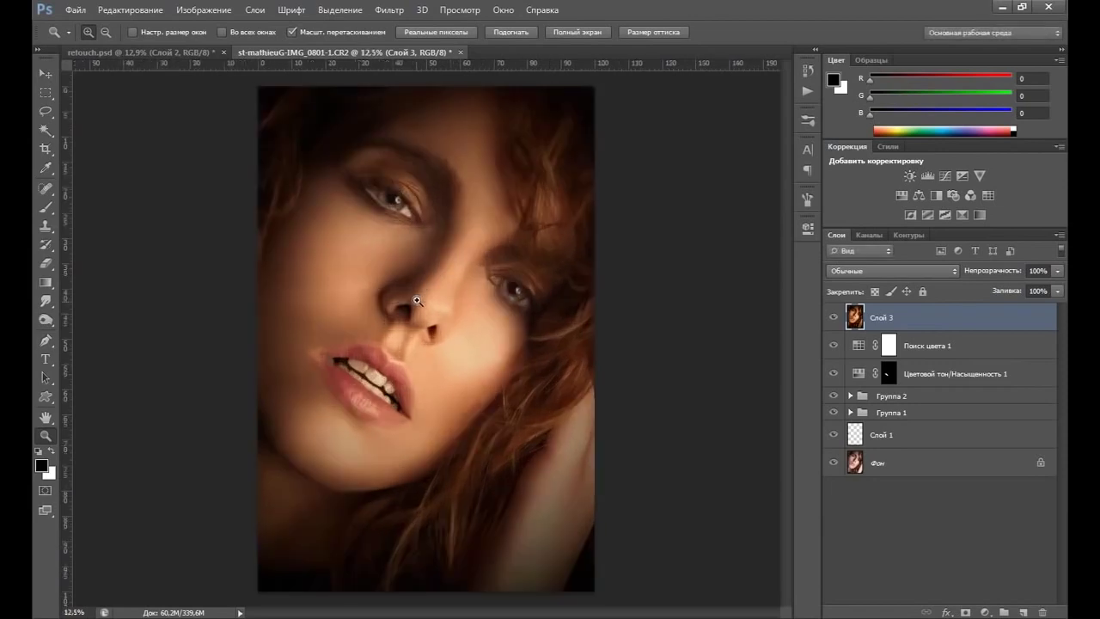
Step: Compare Слой 3 with its vignette toggled, then duplicate it as Слой 3 копия
{"action": "left_click", "coordinate": [834, 318]}
{"action": "left_click", "coordinate": [834, 318]}
{"action": "key", "text": "ctrl+j"}
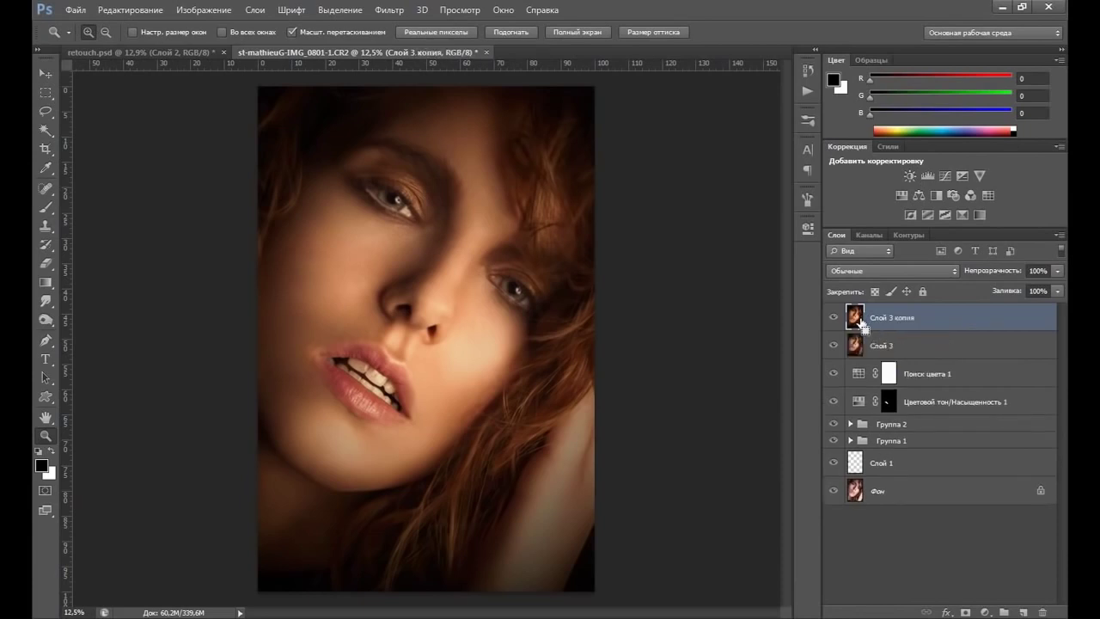
{"action": "left_click", "coordinate": [391, 10]}
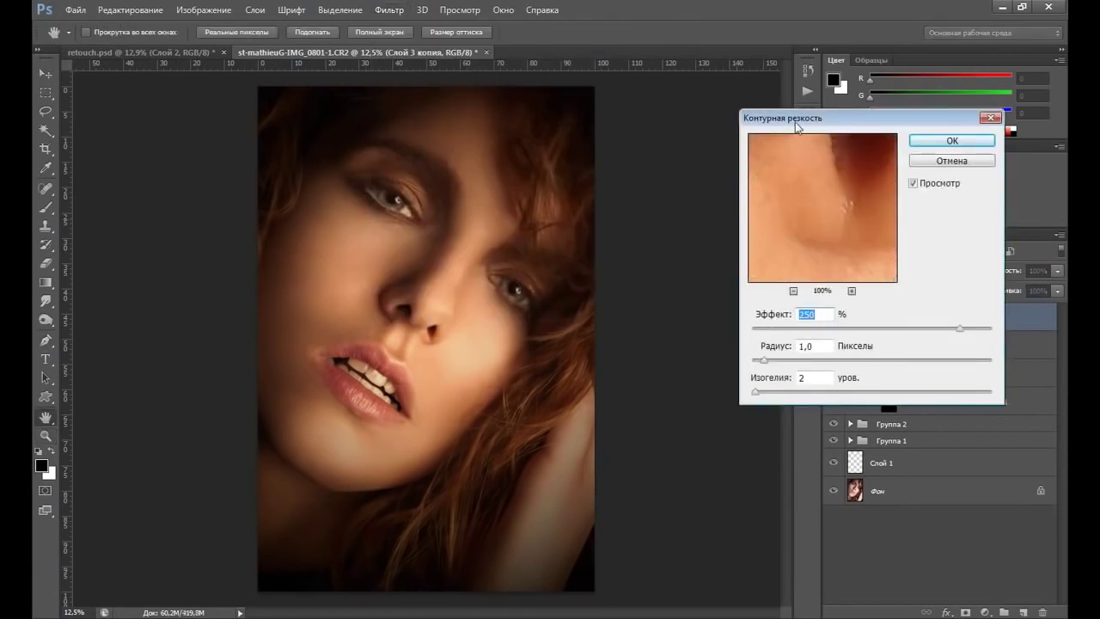
Step: Set Unsharp Mask to 250% amount, 3-pixel radius and threshold 2 levels
{"action": "left_click_drag", "start_coordinate": [800, 120], "coordinate": [716, 99]}
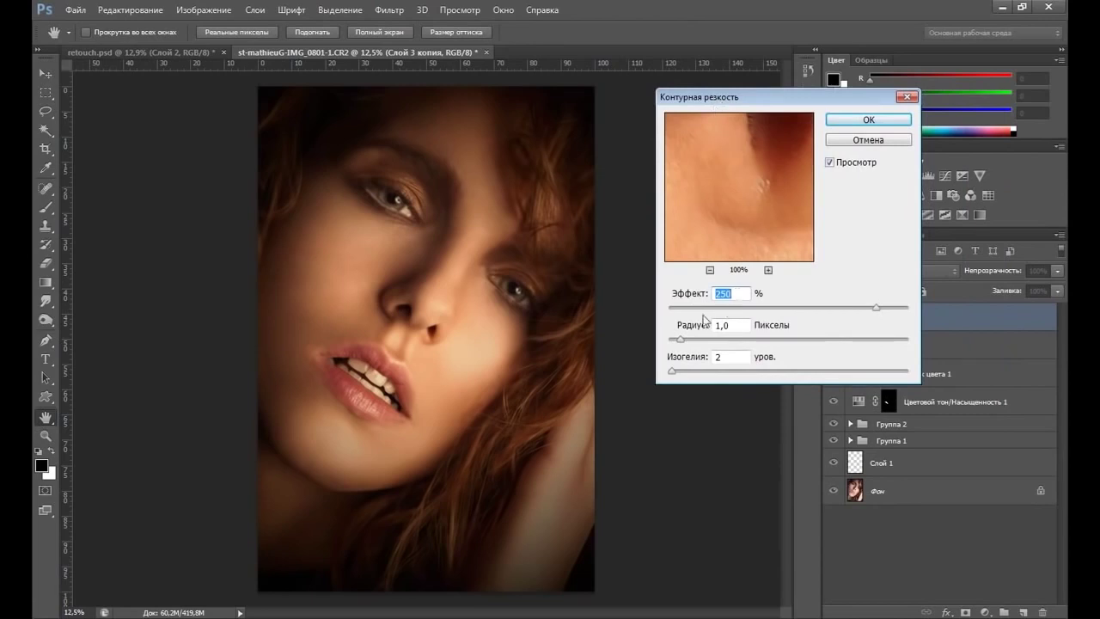
{"action": "left_click_drag", "start_coordinate": [736, 324], "coordinate": [713, 324]}
{"action": "type", "text": "3"}
{"action": "left_click_drag", "start_coordinate": [723, 98], "coordinate": [751, 96]}
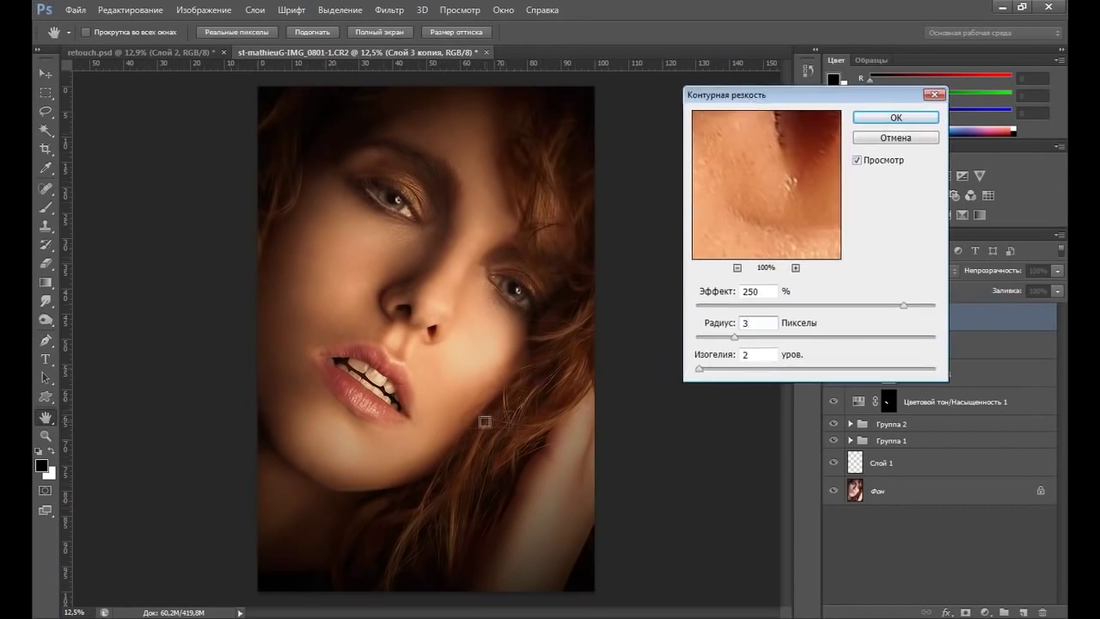
{"action": "left_click_drag", "start_coordinate": [738, 340], "coordinate": [786, 337]}
{"action": "left_click_drag", "start_coordinate": [787, 341], "coordinate": [809, 337]}
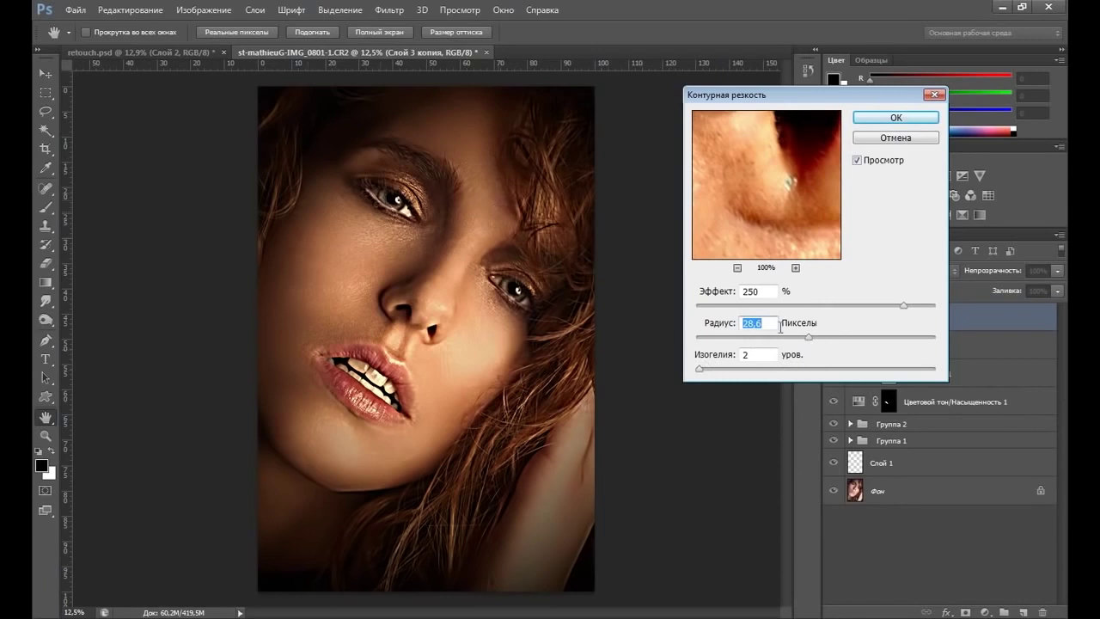
{"action": "left_click_drag", "start_coordinate": [807, 336], "coordinate": [737, 336]}
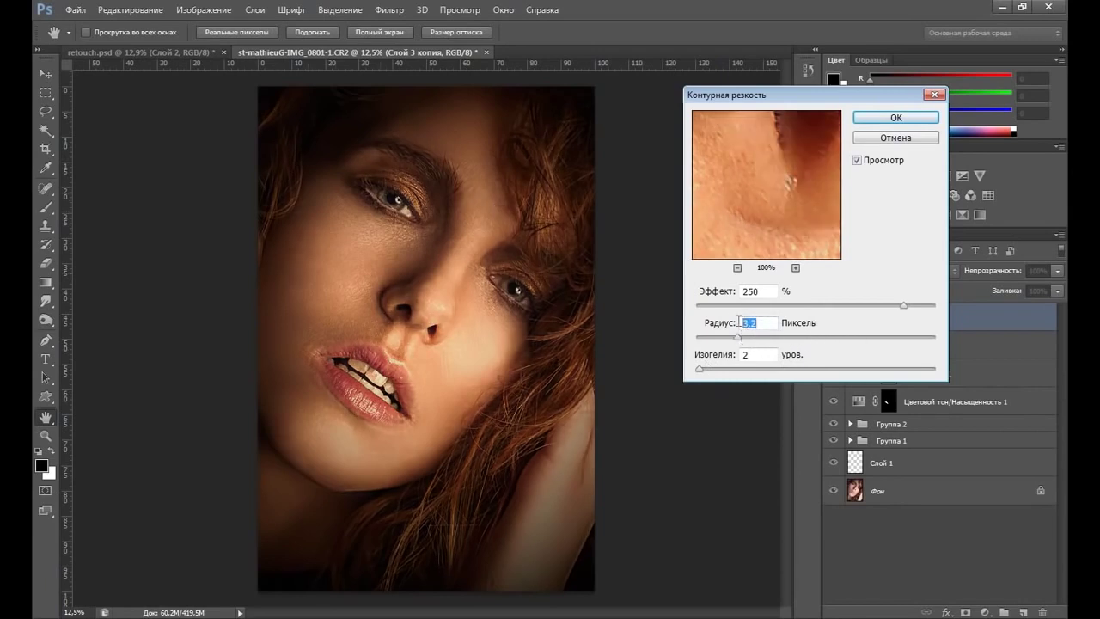
{"action": "type", "text": "3"}
Step: Apply the sharpening and group Слой 1 through Слой 3 копия into Группа 3
{"action": "left_click", "coordinate": [893, 120]}
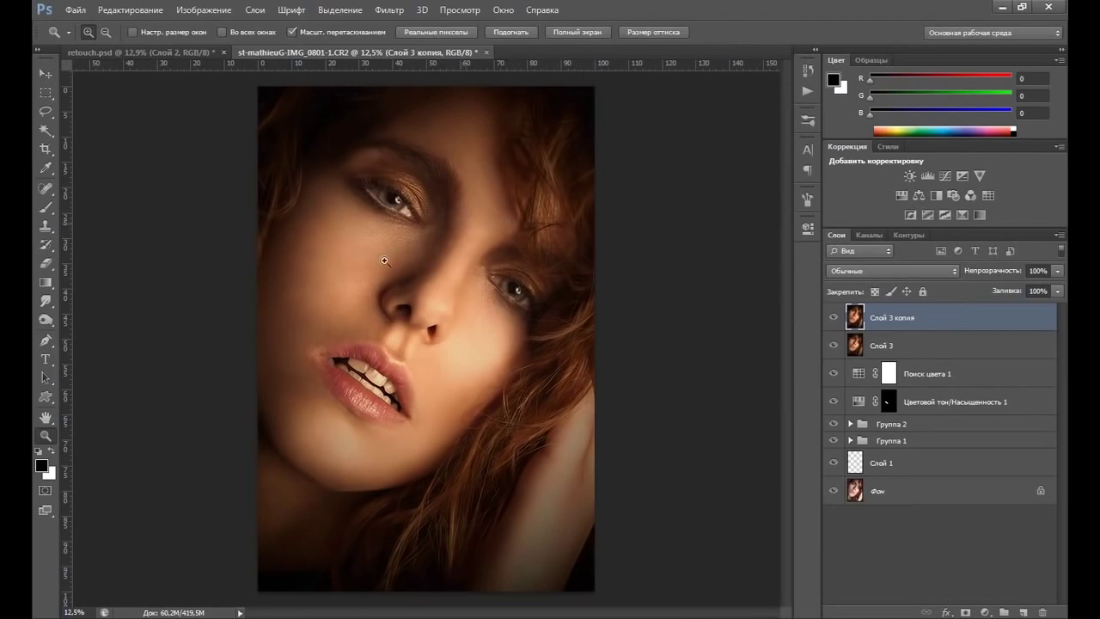
{"action": "left_click", "coordinate": [902, 464]}
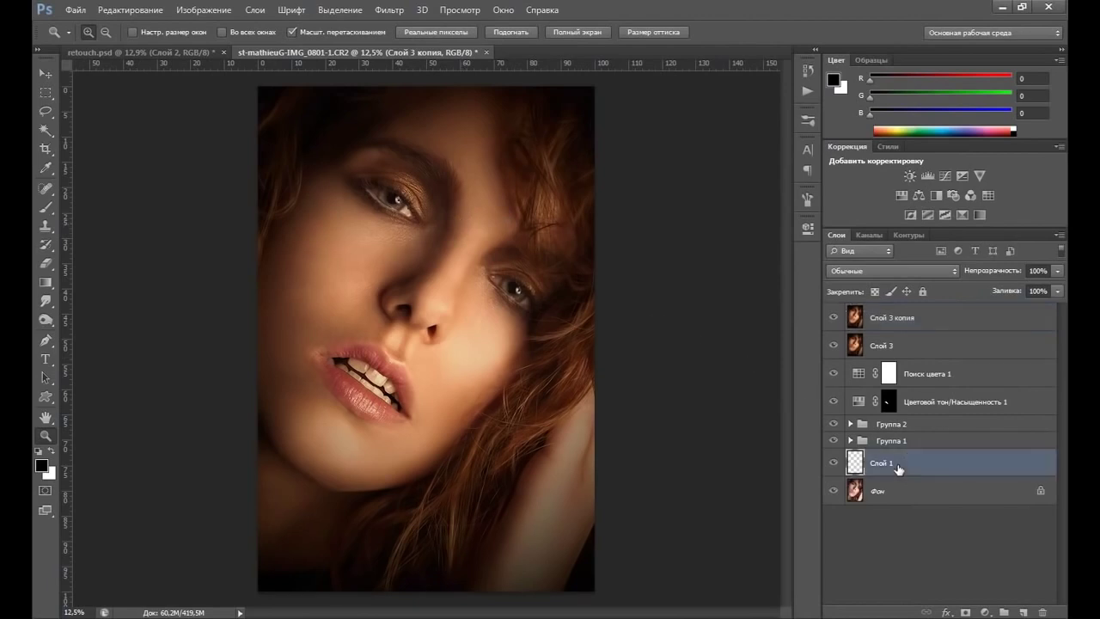
{"action": "left_click", "coordinate": [898, 319], "text": "shift"}
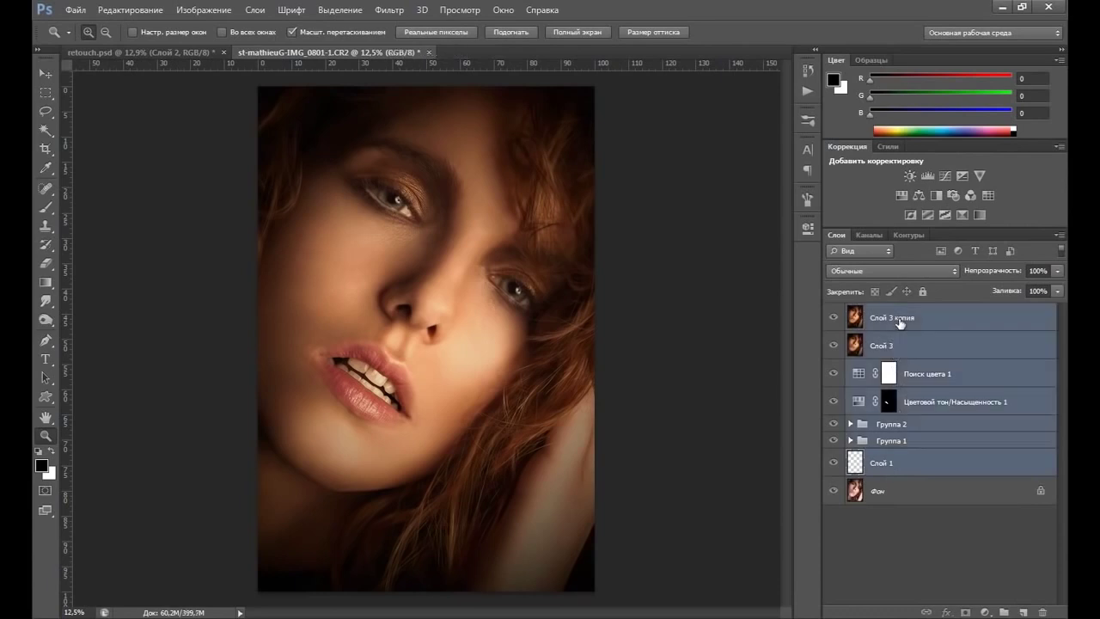
{"action": "key", "text": "ctrl+g"}
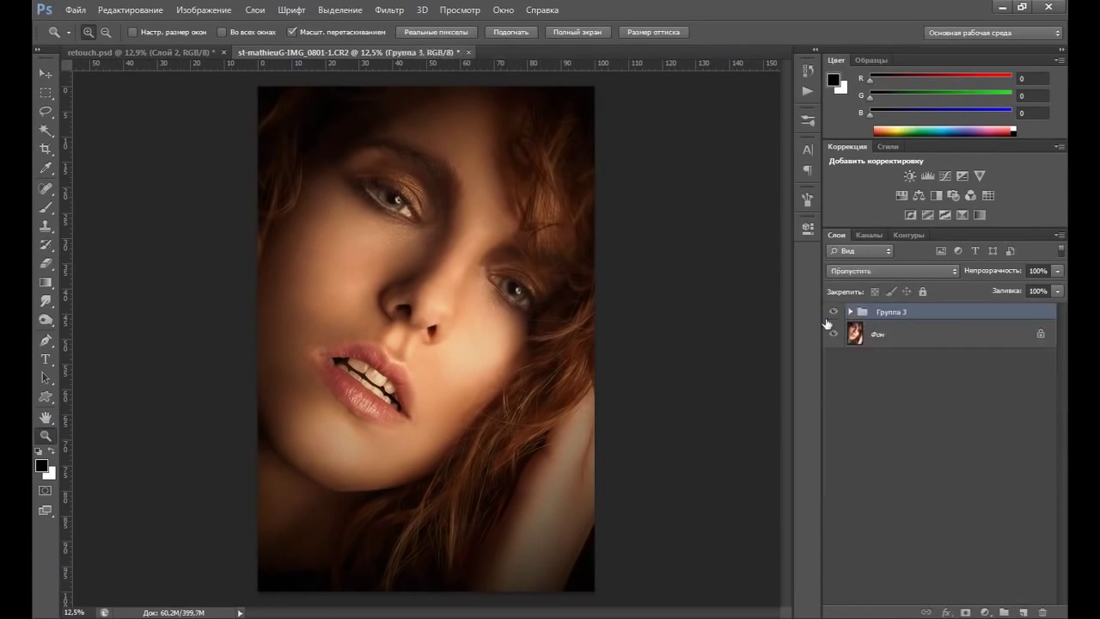
Step: Toggle Группа 3 to compare against the original, then zoom in on the face
{"action": "left_click", "coordinate": [833, 313]}
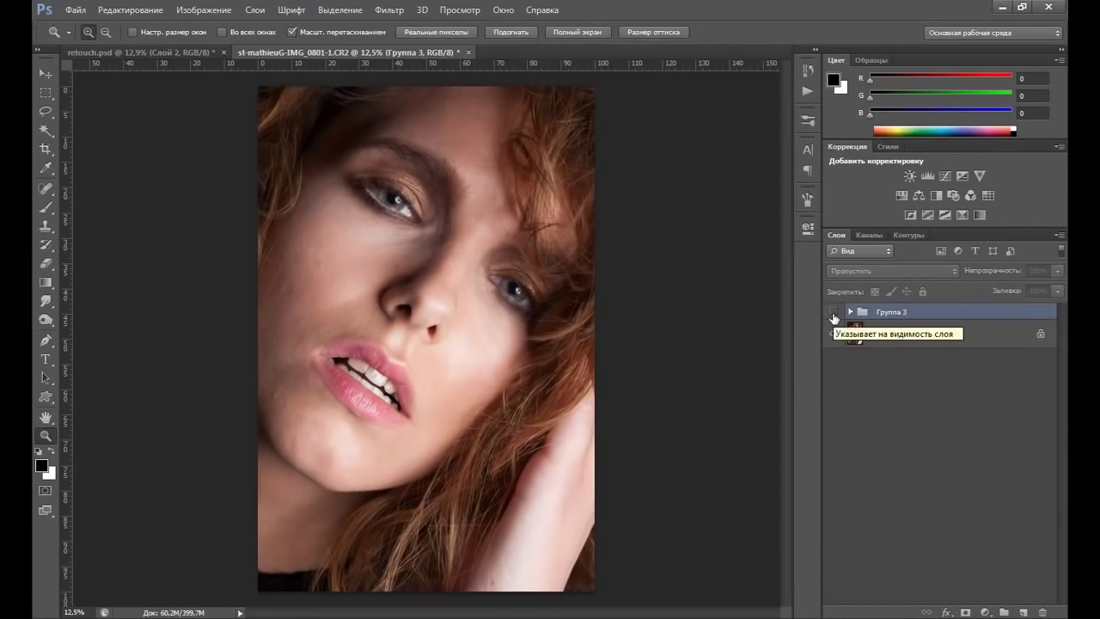
{"action": "left_click", "coordinate": [833, 314]}
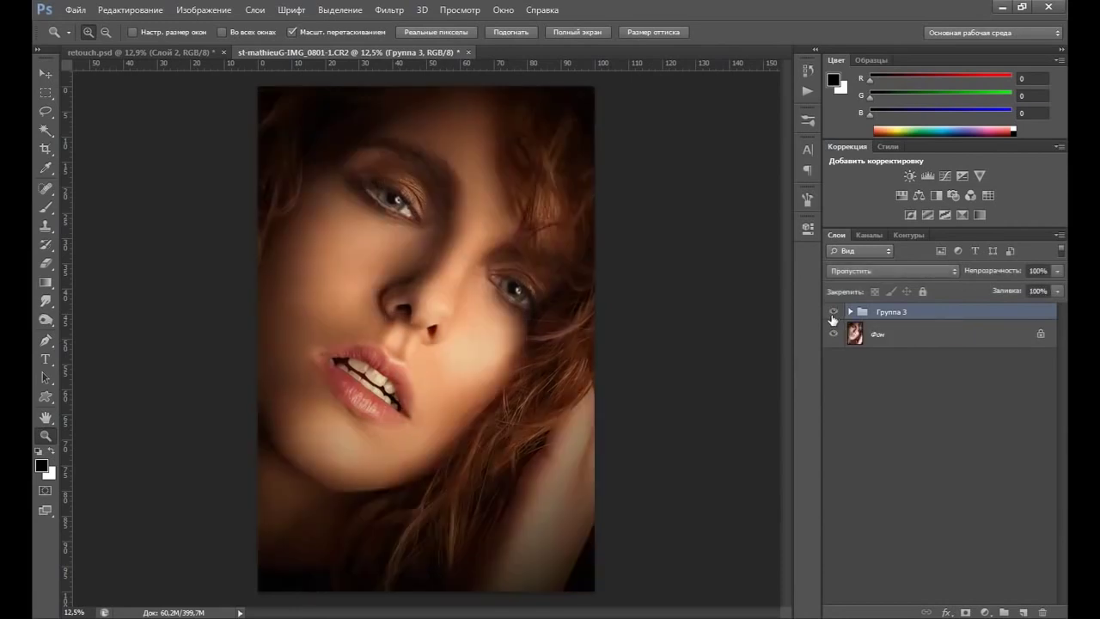
{"action": "left_click", "coordinate": [417, 289]}
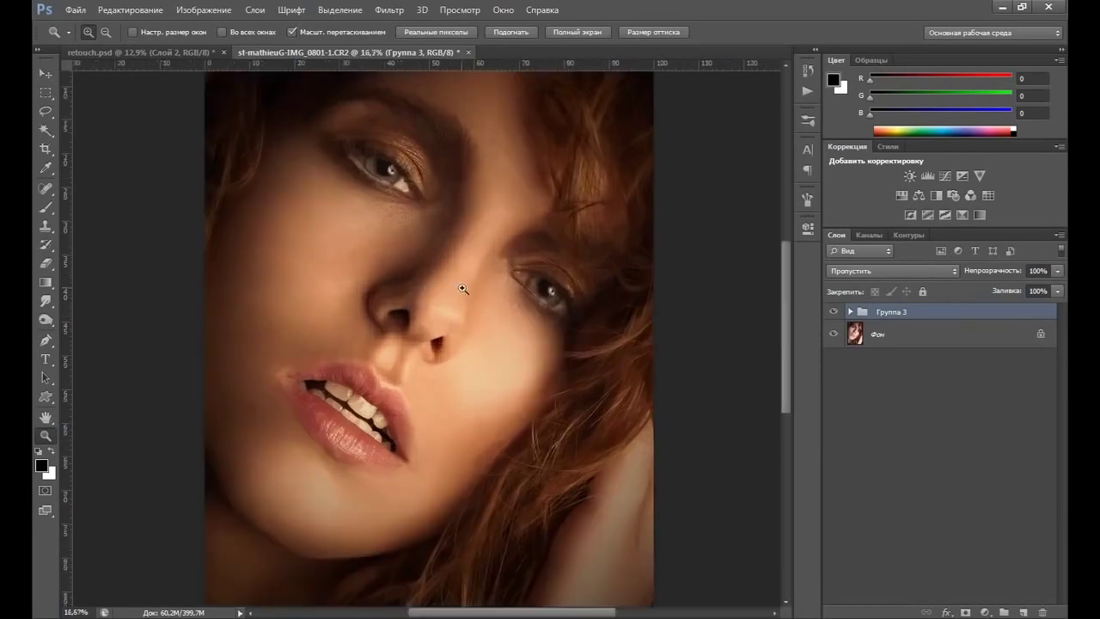
{"action": "scroll", "coordinate": [692, 287], "scroll_direction": "up", "scroll_amount": 2}
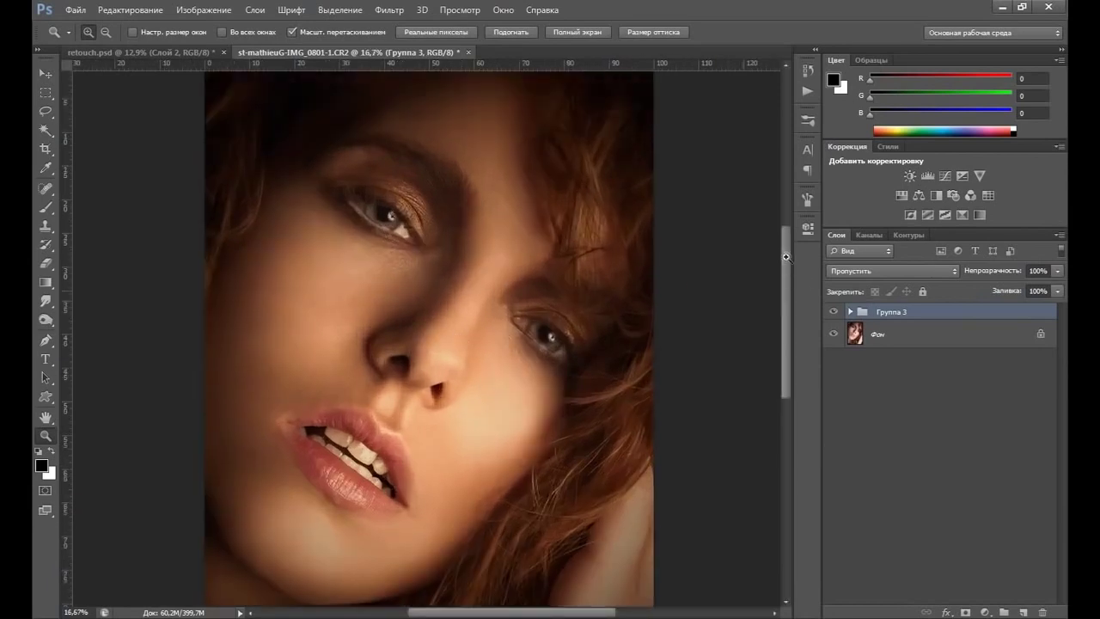